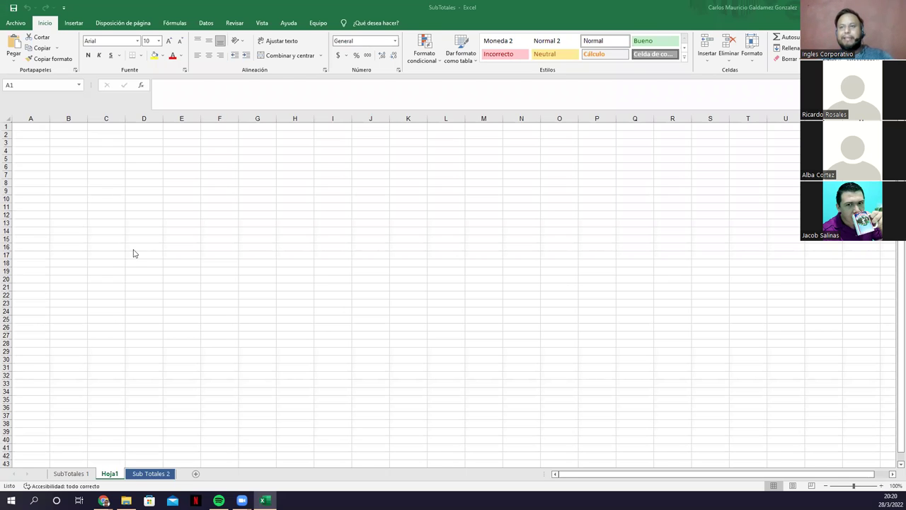
Open the SubTotales 1 sheet and look over its product list.
scroll(136, 269, up, 4)
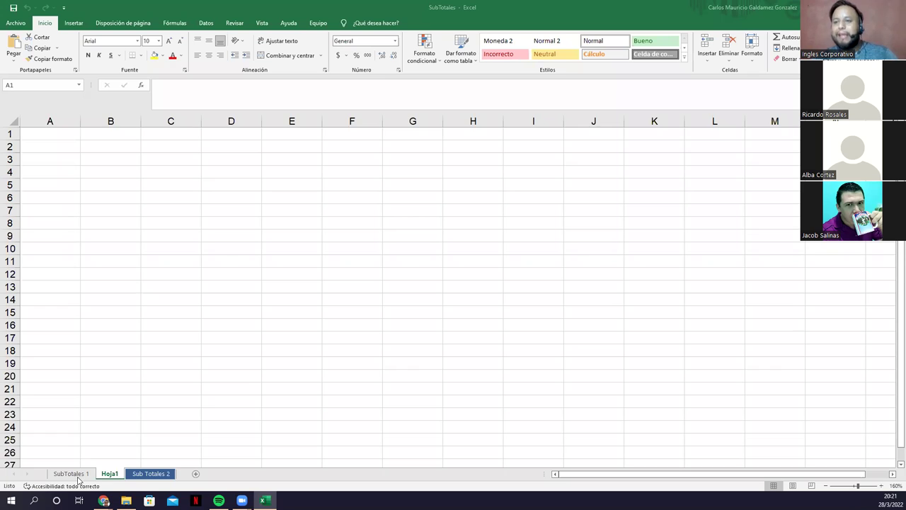
click(111, 475)
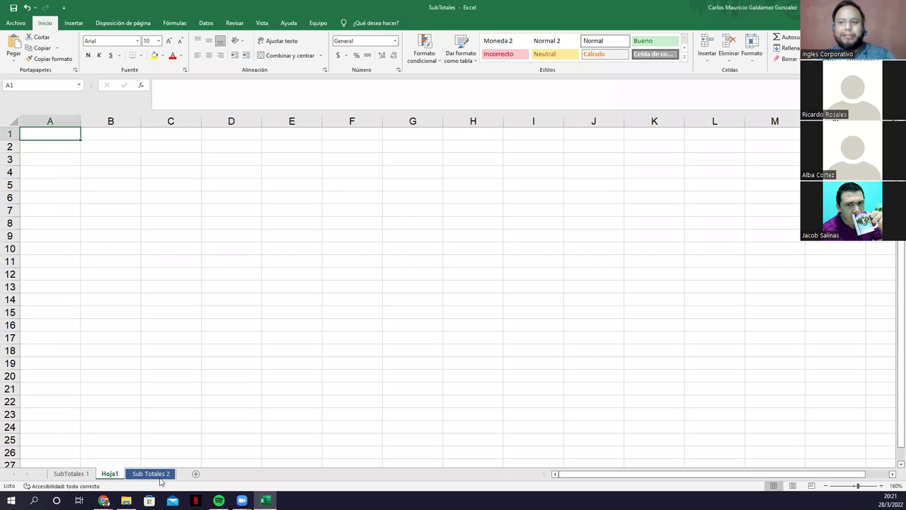
click(86, 474)
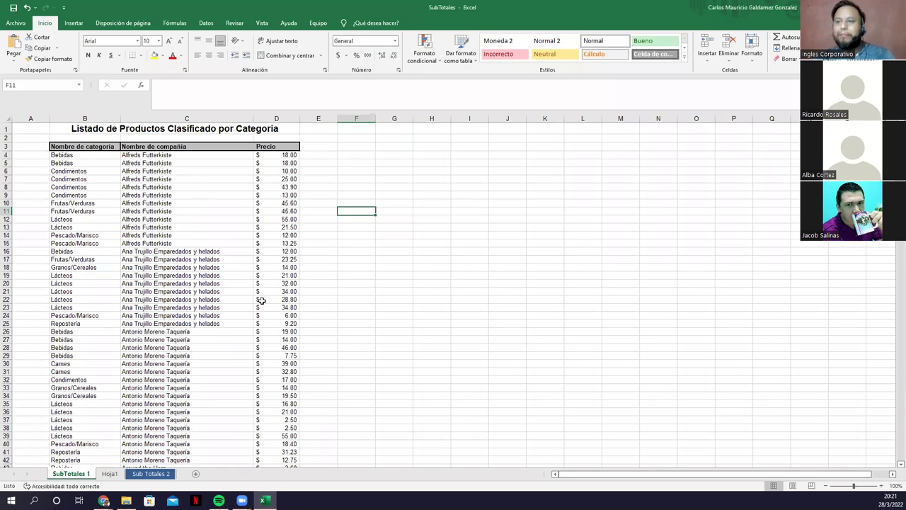
scroll(255, 316, down, 7)
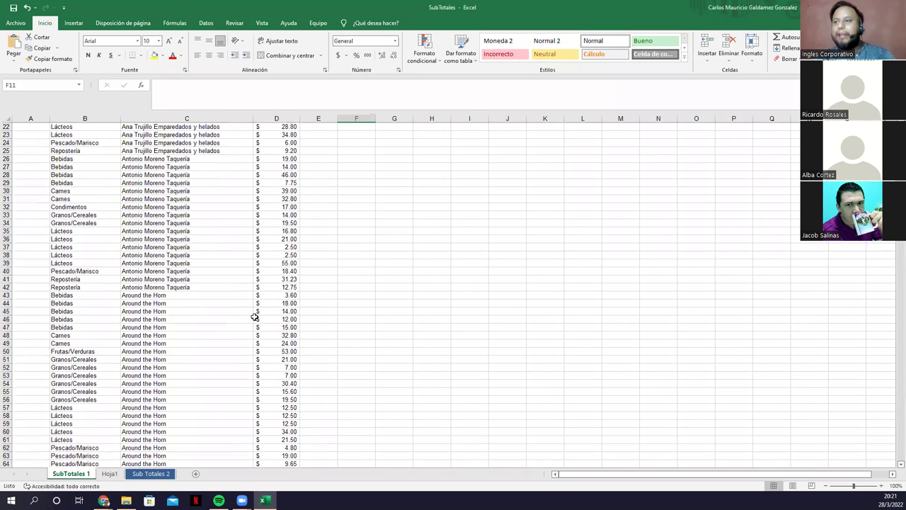
scroll(74, 145, up, 7)
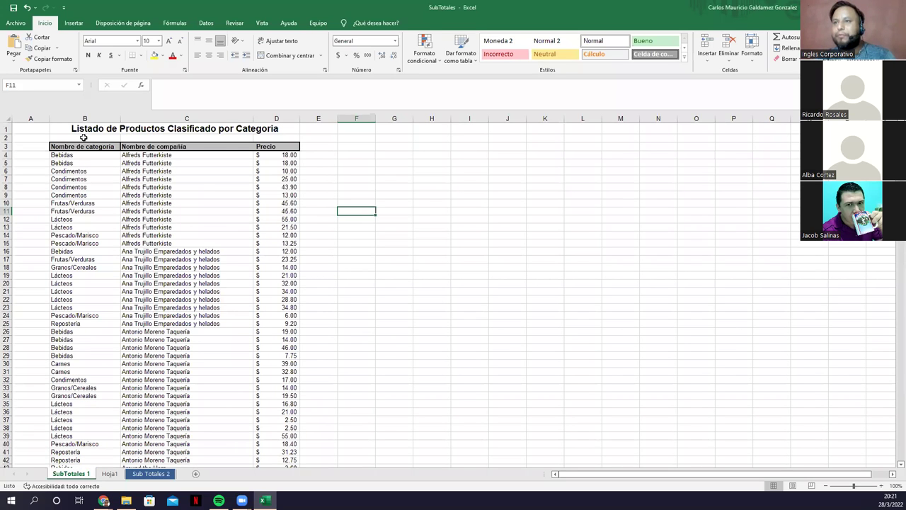
Examine the list's title, the category and company headings, and the product rows down to B's Beverages.
click(83, 135)
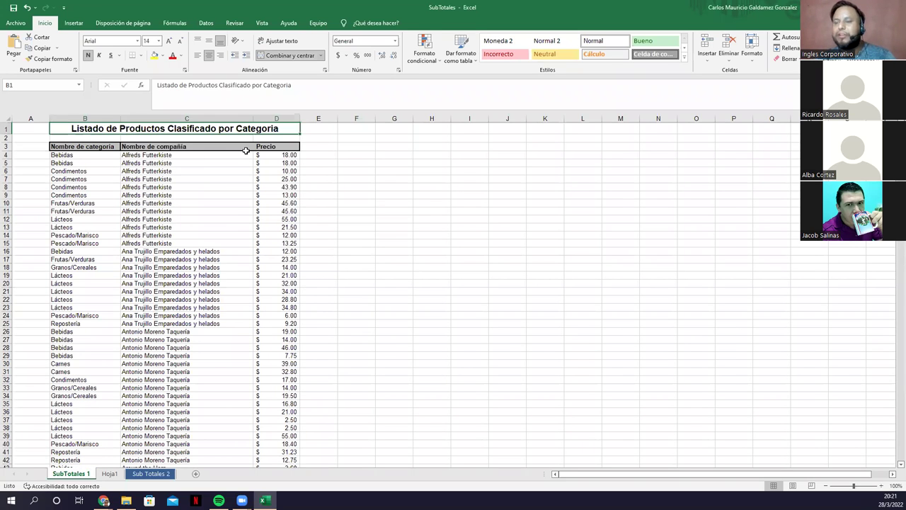
click(63, 148)
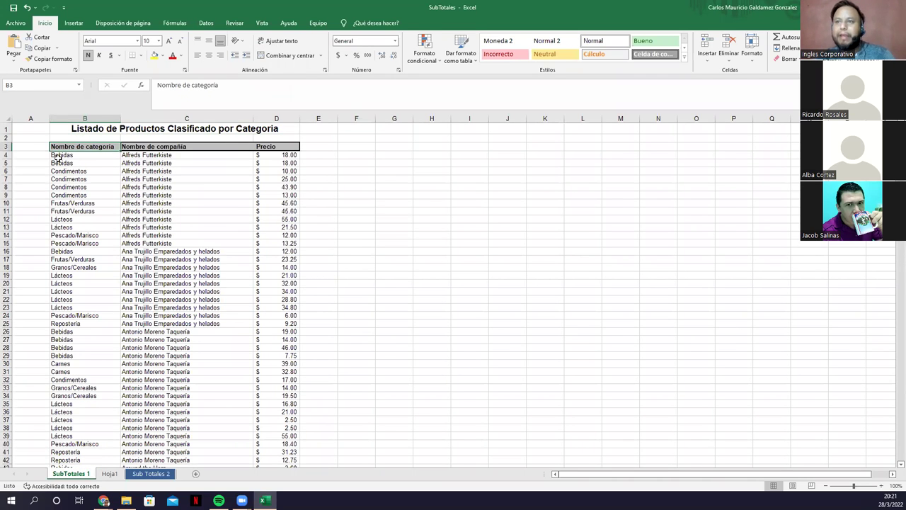
click(146, 148)
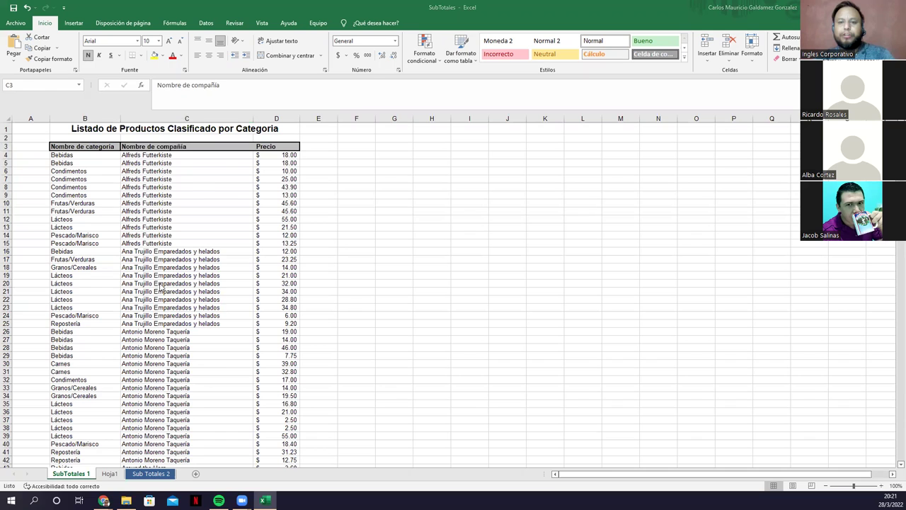
scroll(173, 290, down, 9)
scroll(202, 276, down, 12)
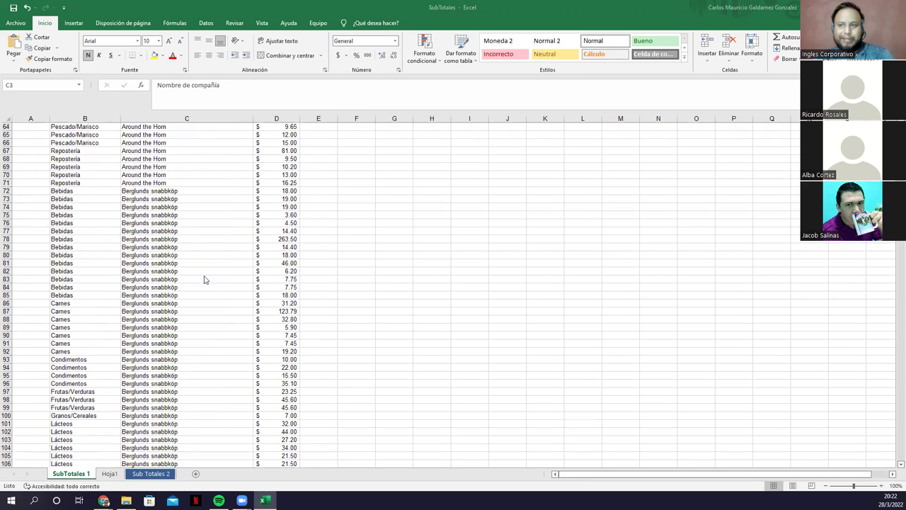
scroll(215, 268, down, 14)
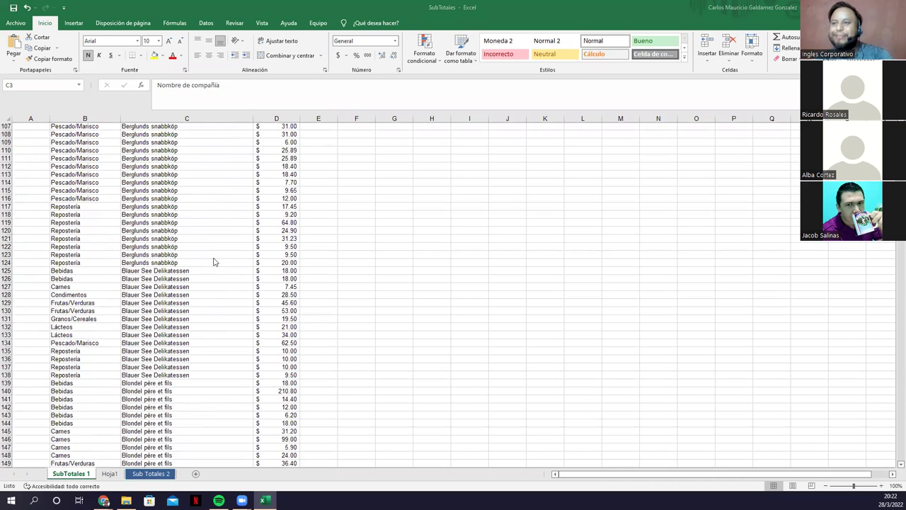
scroll(218, 268, down, 16)
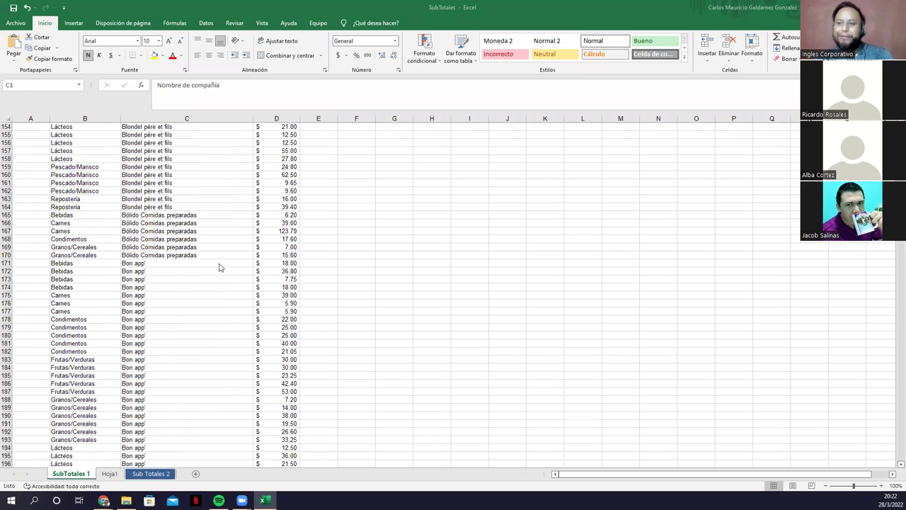
scroll(217, 287, down, 7)
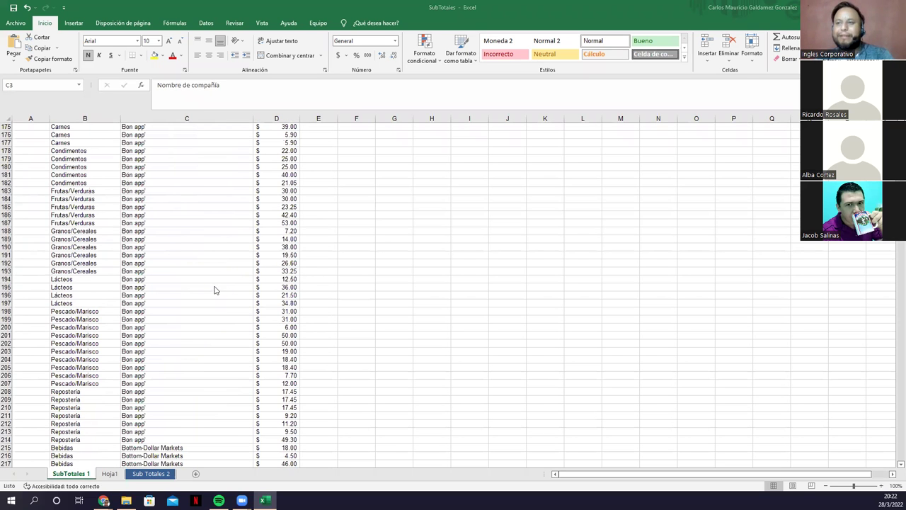
scroll(216, 286, down, 8)
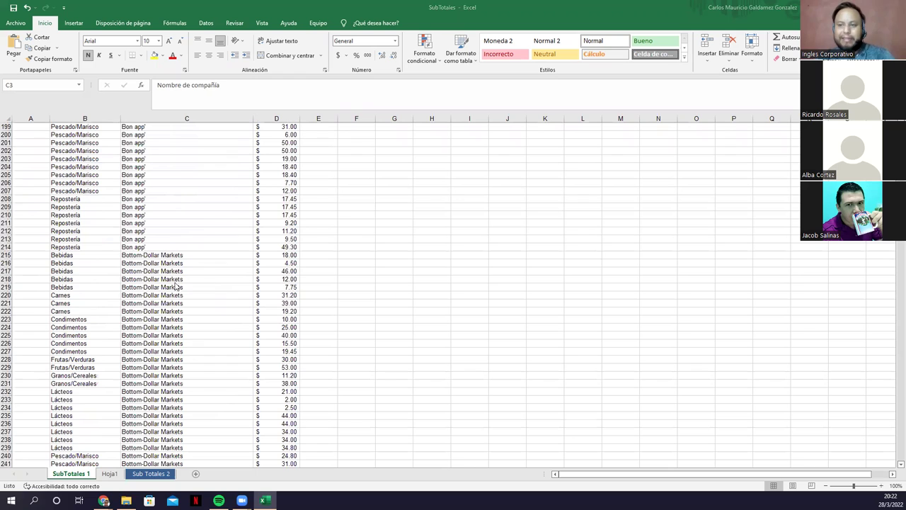
scroll(177, 285, down, 9)
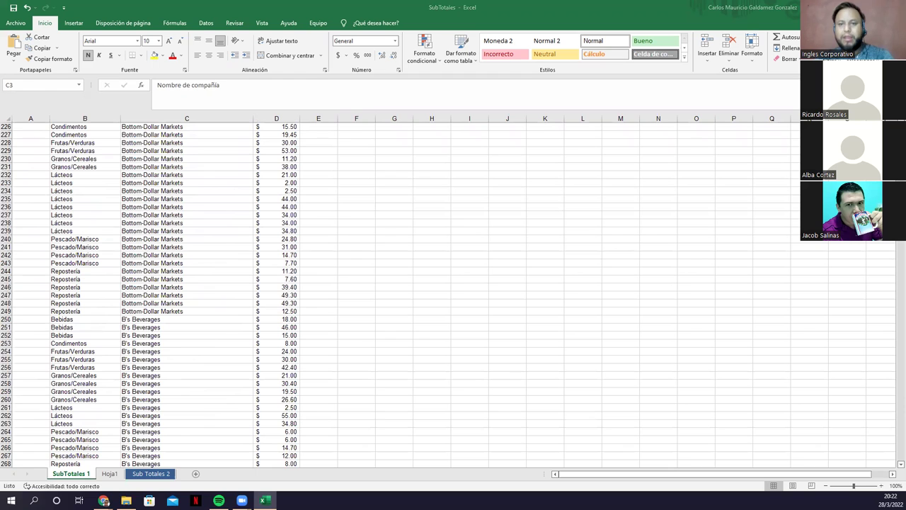
click(170, 263)
scroll(171, 263, up, 8)
scroll(171, 263, up, 9)
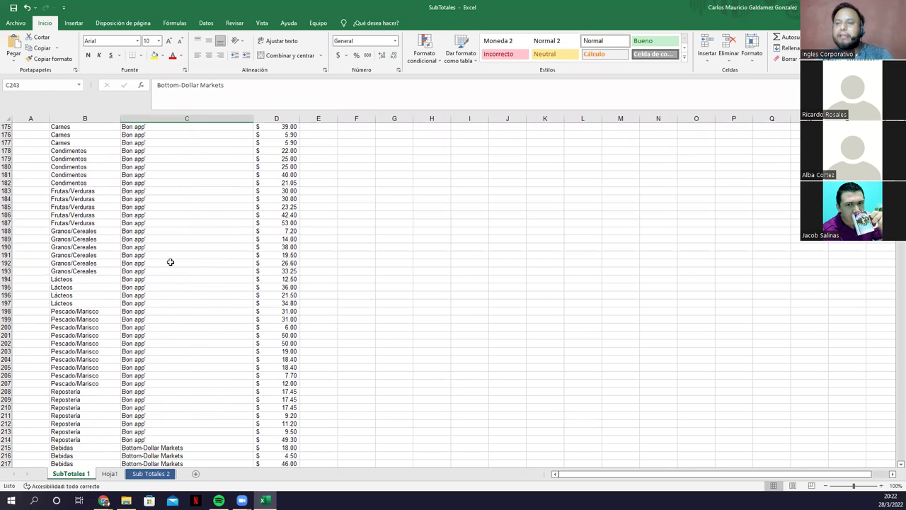
scroll(171, 263, up, 8)
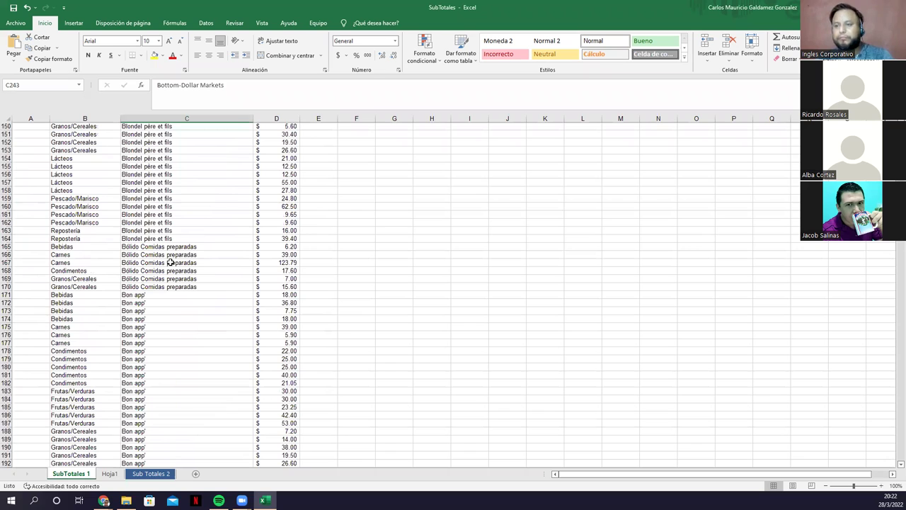
scroll(170, 262, up, 20)
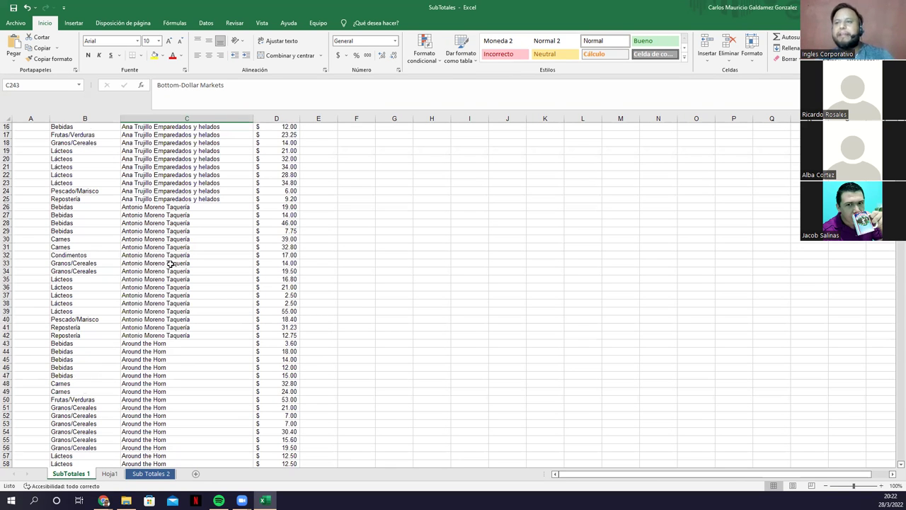
scroll(181, 284, up, 5)
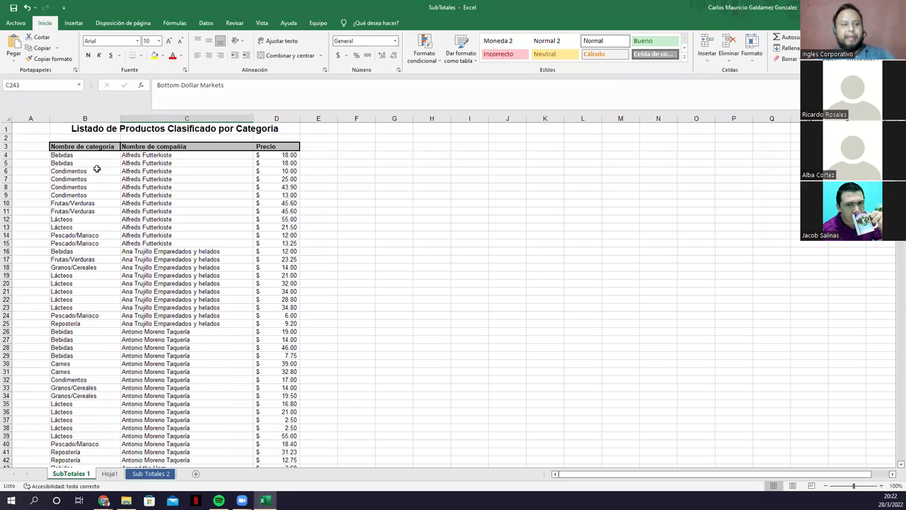
Review how the product categories are distributed across the companies, from the first rows down to Chop-suey Chinese.
scroll(96, 168, up, 2)
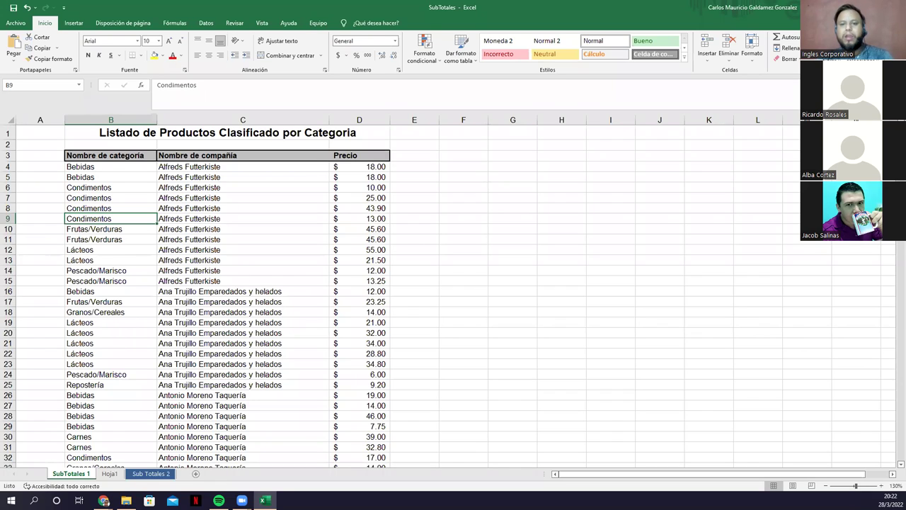
click(151, 290)
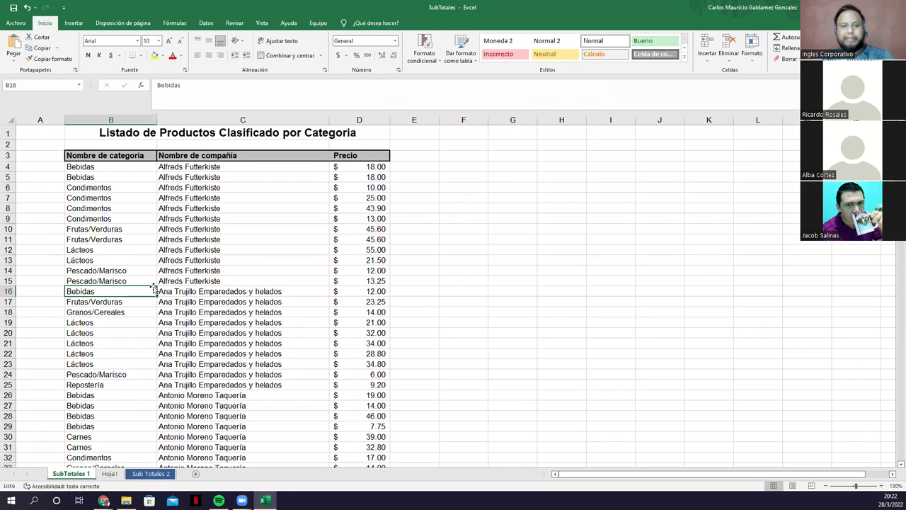
scroll(191, 258, down, 1)
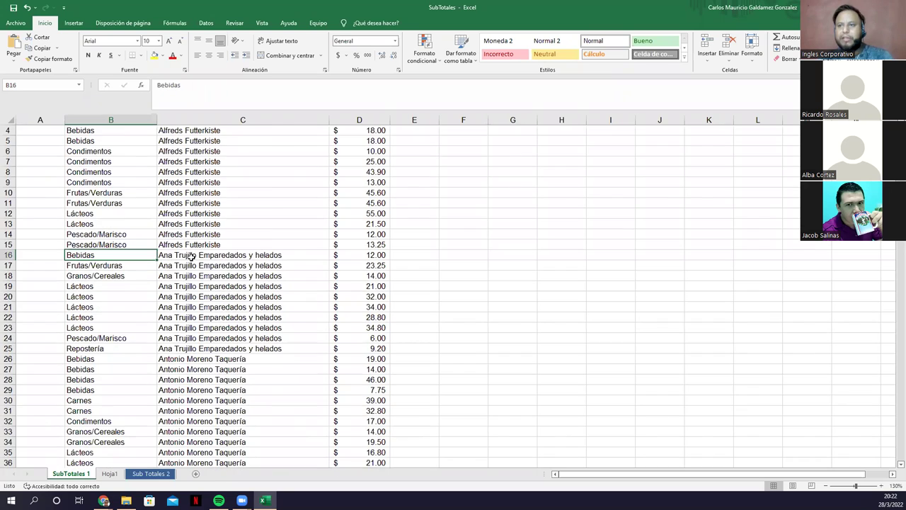
scroll(191, 259, down, 7)
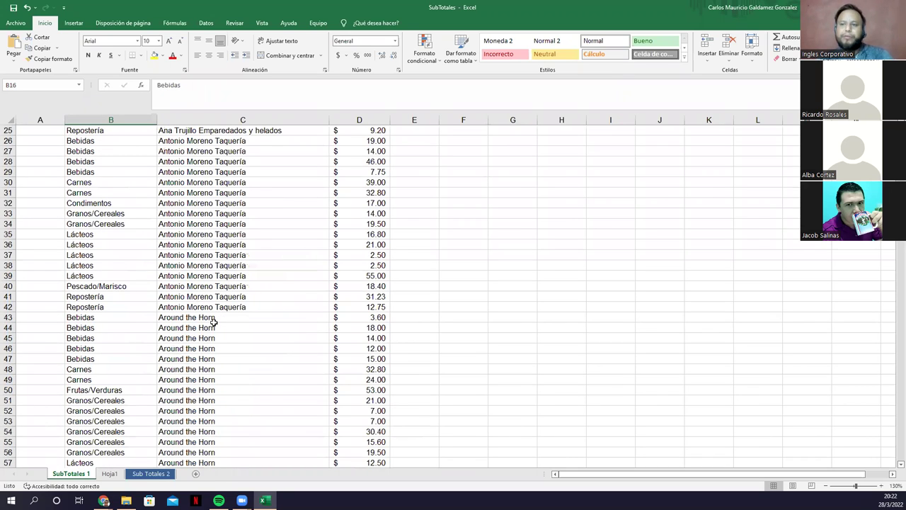
scroll(213, 322, down, 14)
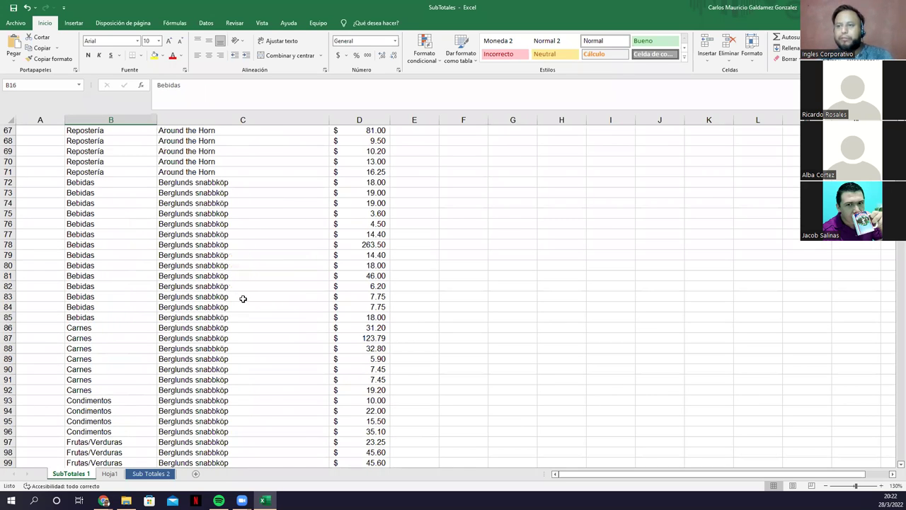
scroll(241, 303, down, 20)
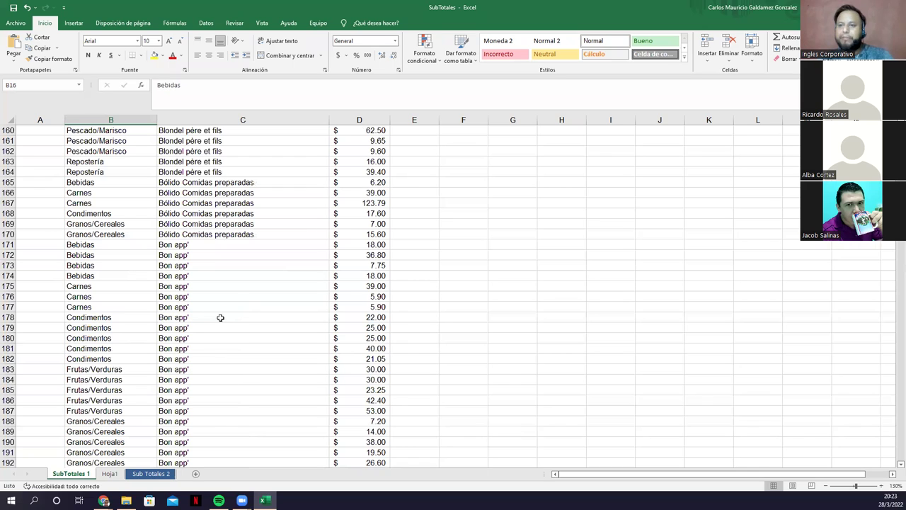
scroll(212, 319, down, 20)
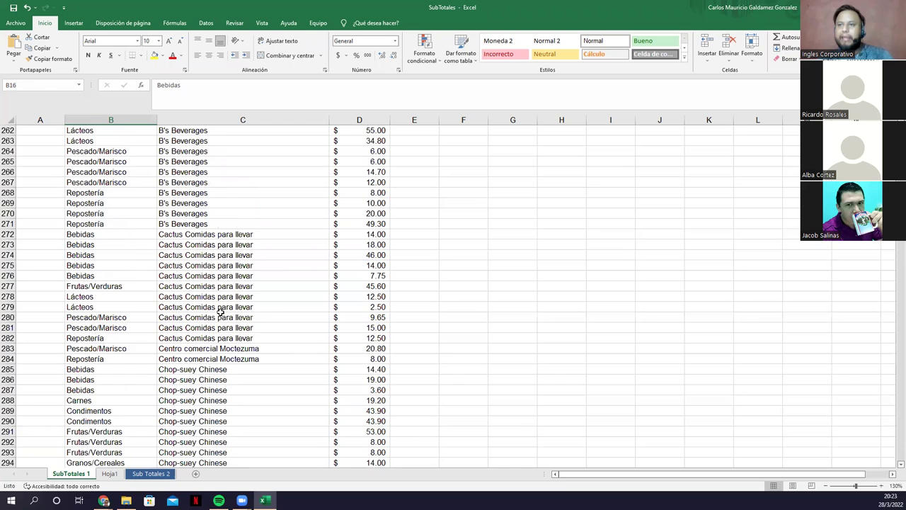
scroll(220, 310, up, 20)
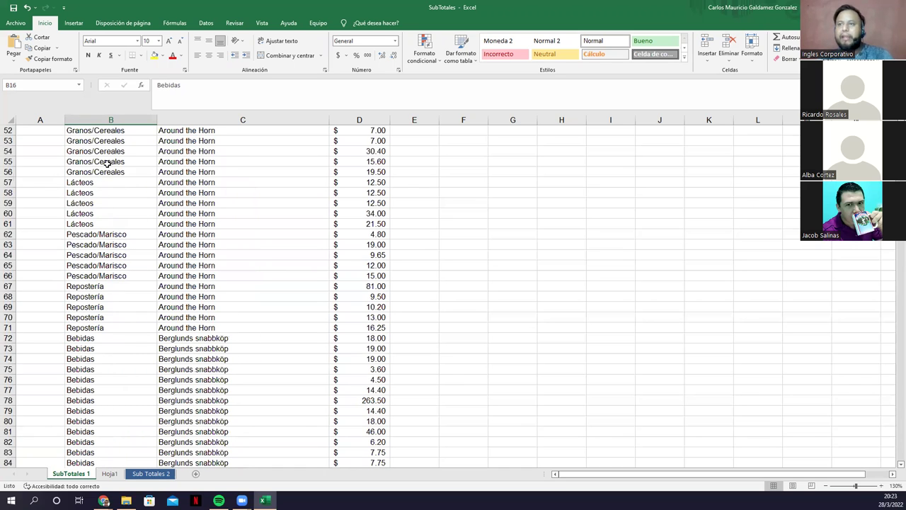
scroll(218, 157, up, 17)
click(218, 156)
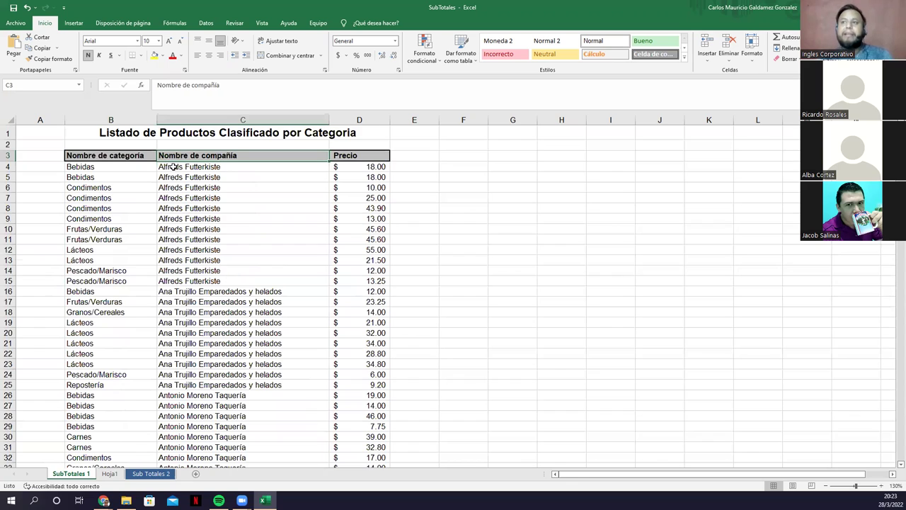
key(Down)
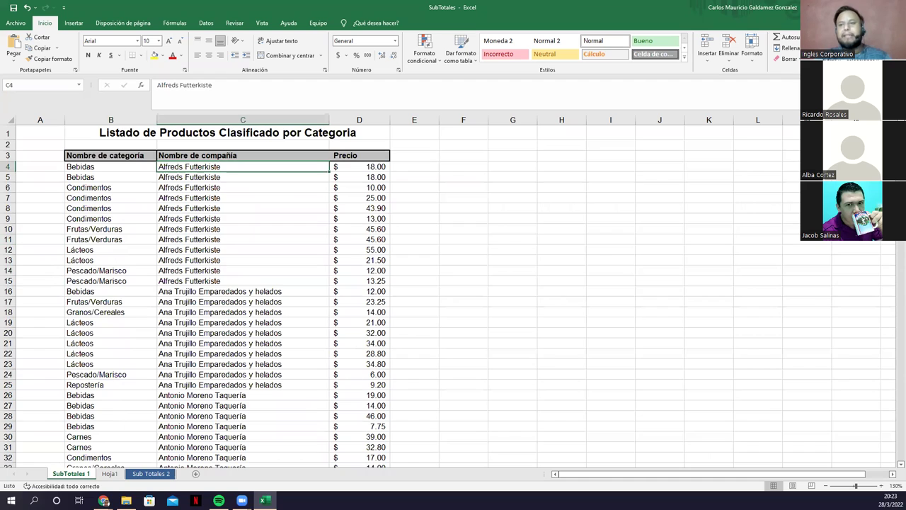
Select the whole product table from the header row B3:D3 down to its last record in row 2158.
click(88, 156)
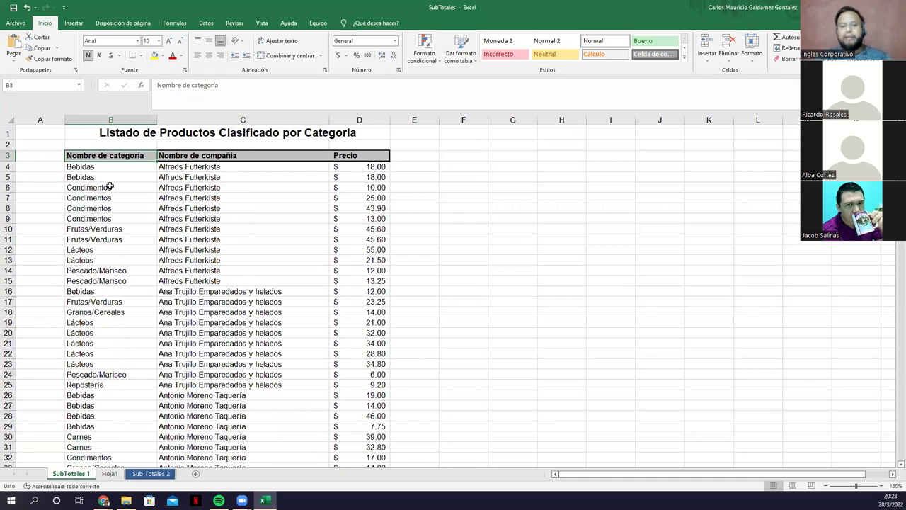
key(shift+Right)
key(shift+Right)
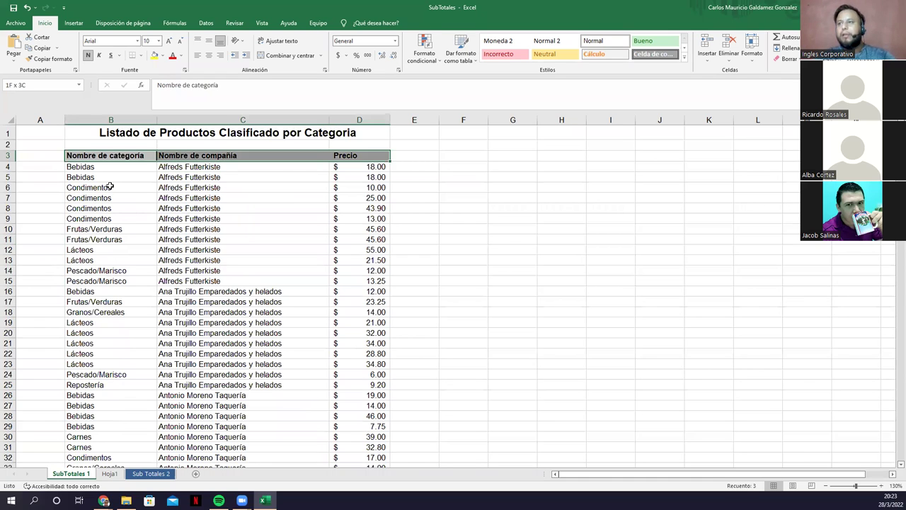
key(ctrl+shift+Down)
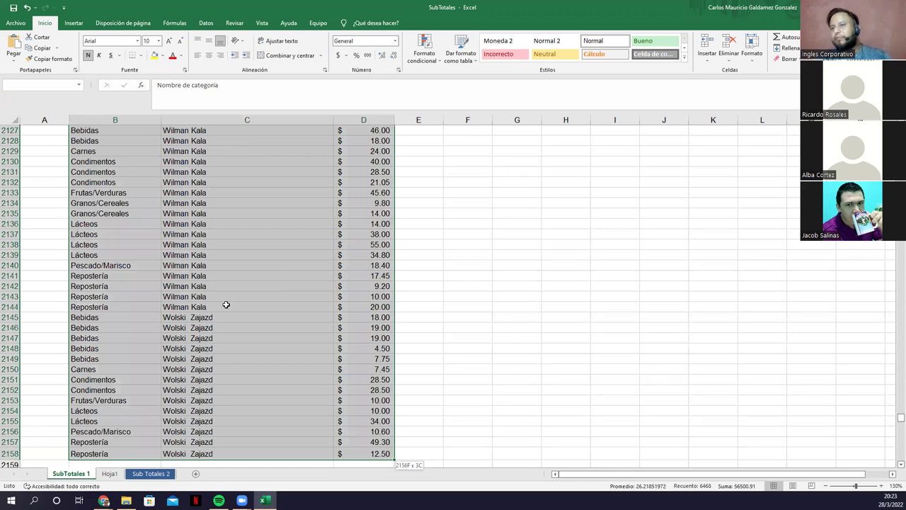
scroll(225, 305, up, 20)
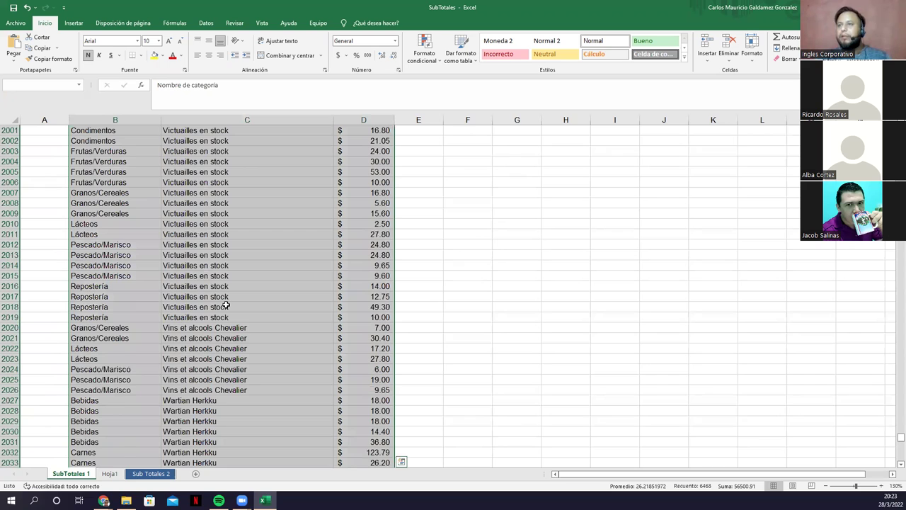
scroll(226, 304, up, 20)
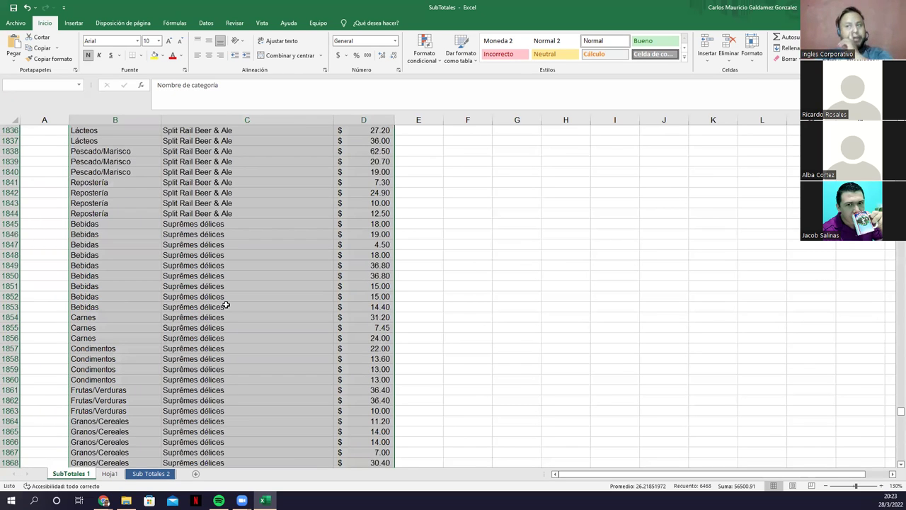
scroll(225, 304, up, 20)
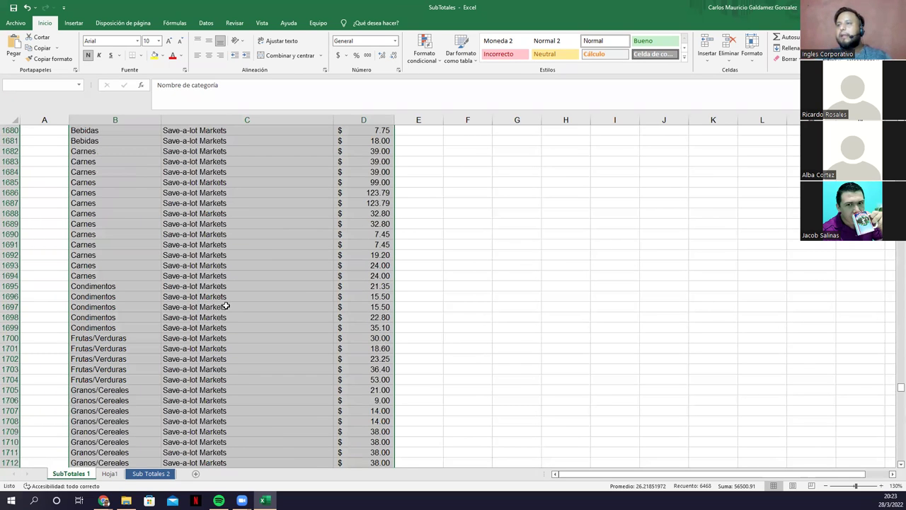
scroll(225, 306, up, 20)
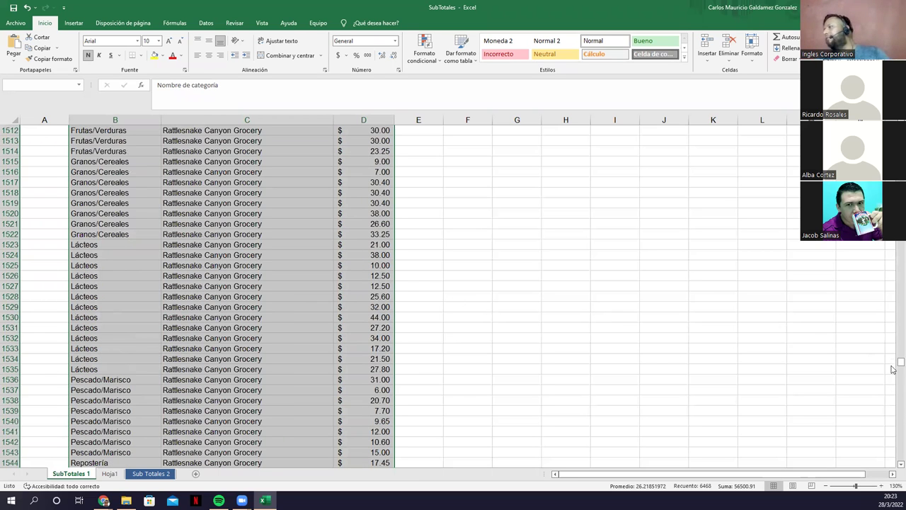
Open the Subtotal settings for the selected product table and group at each change in Nombre de categoría.
scroll(894, 371, down, 11)
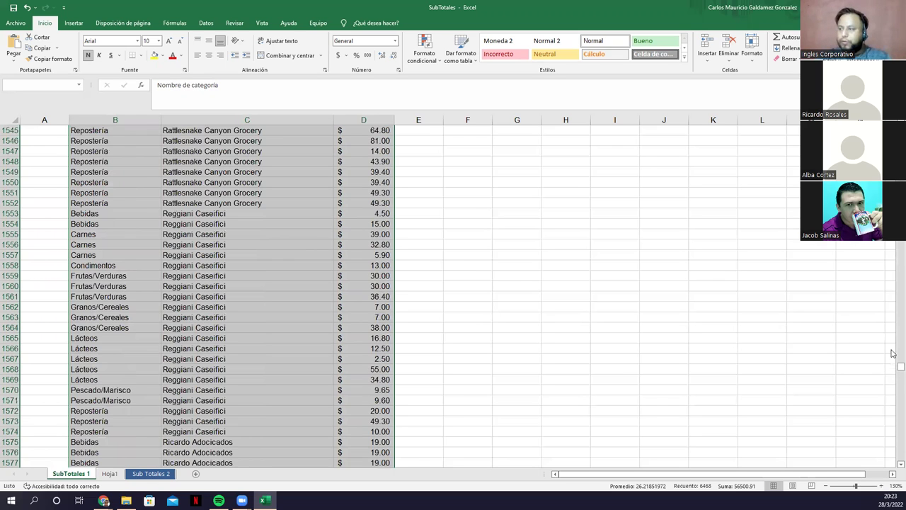
scroll(893, 354, down, 11)
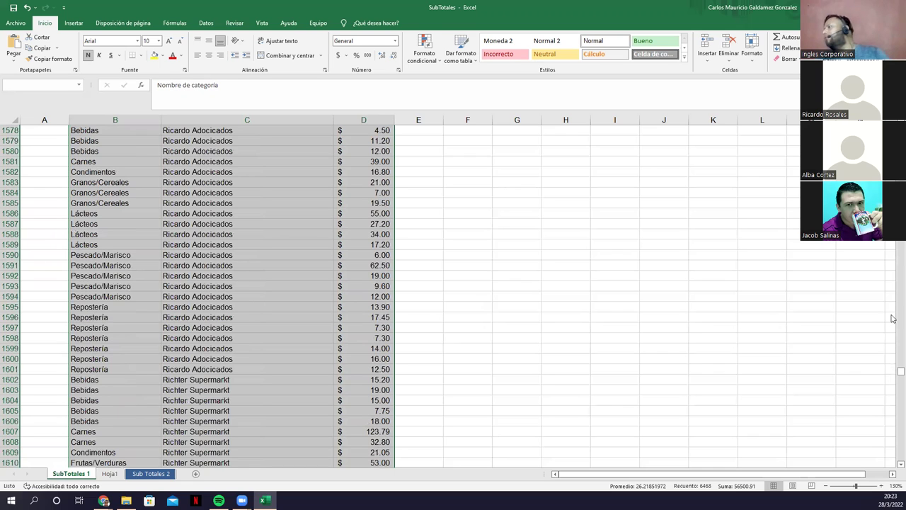
drag(893, 371, 897, 267)
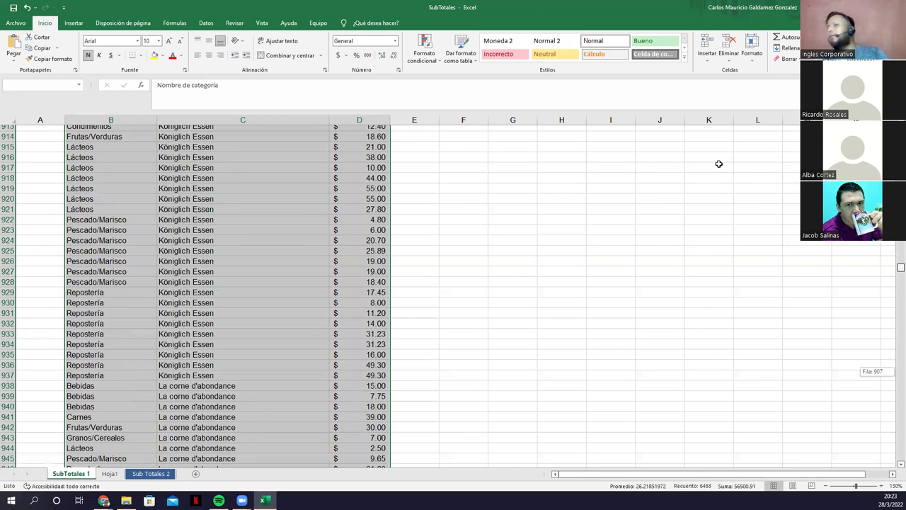
key(ctrl+BackSpace)
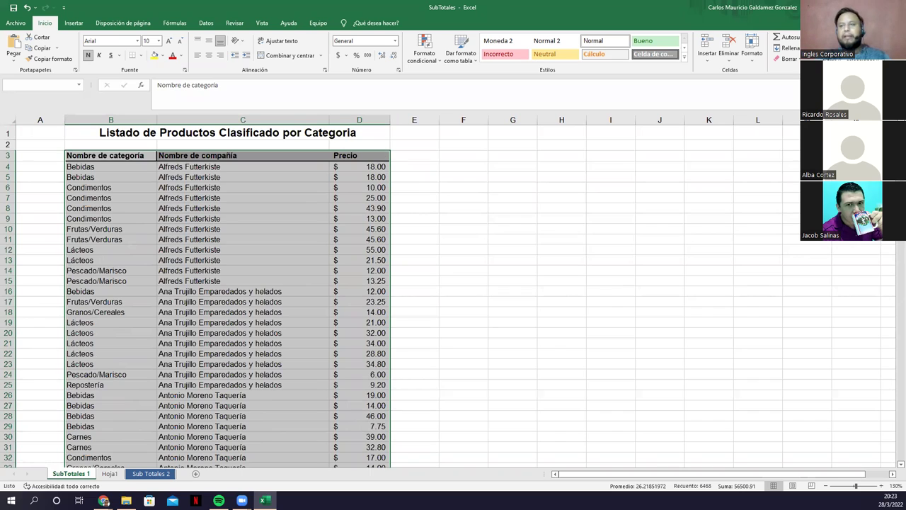
click(207, 25)
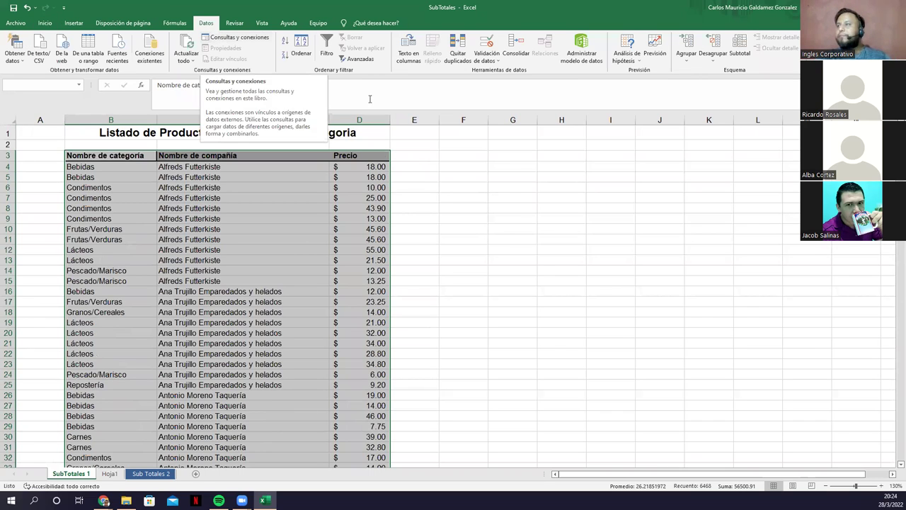
click(741, 54)
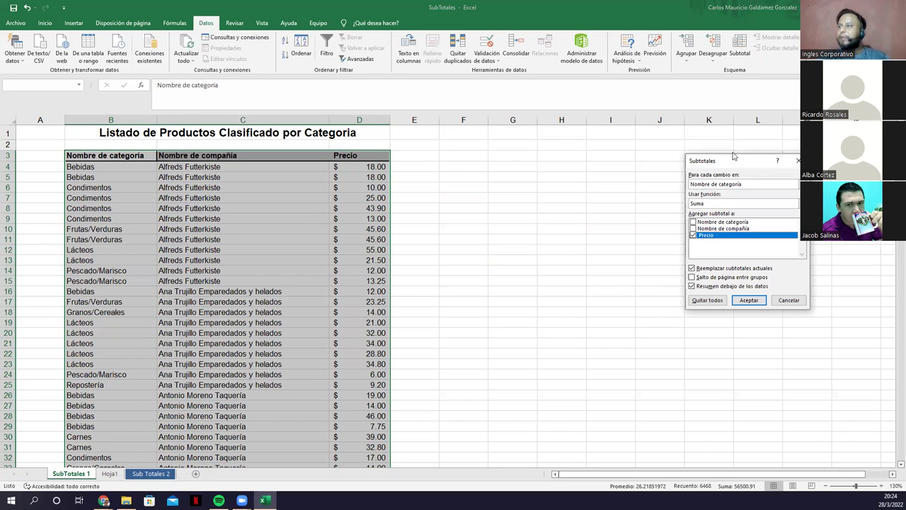
drag(729, 163, 463, 155)
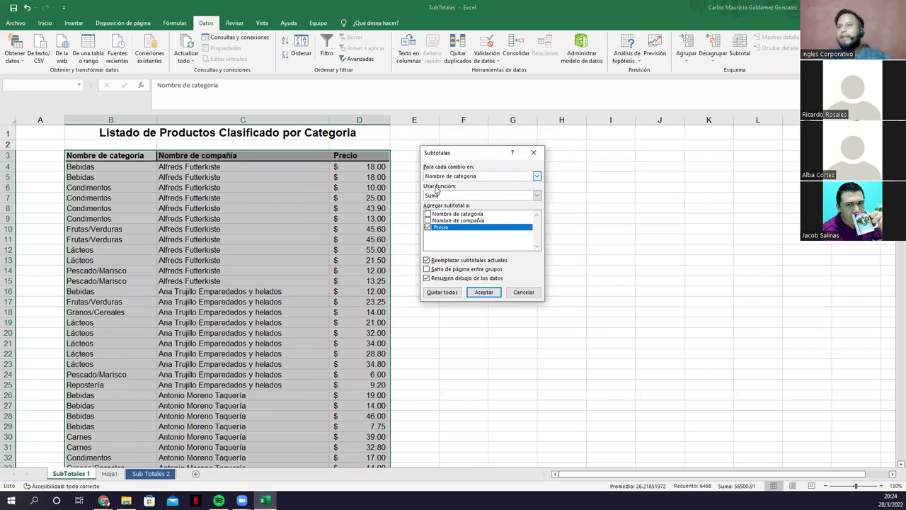
click(537, 176)
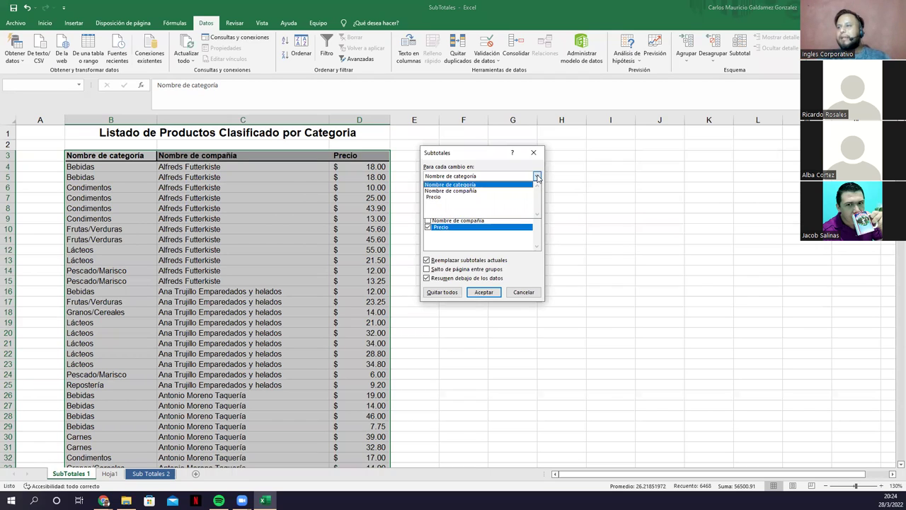
click(450, 184)
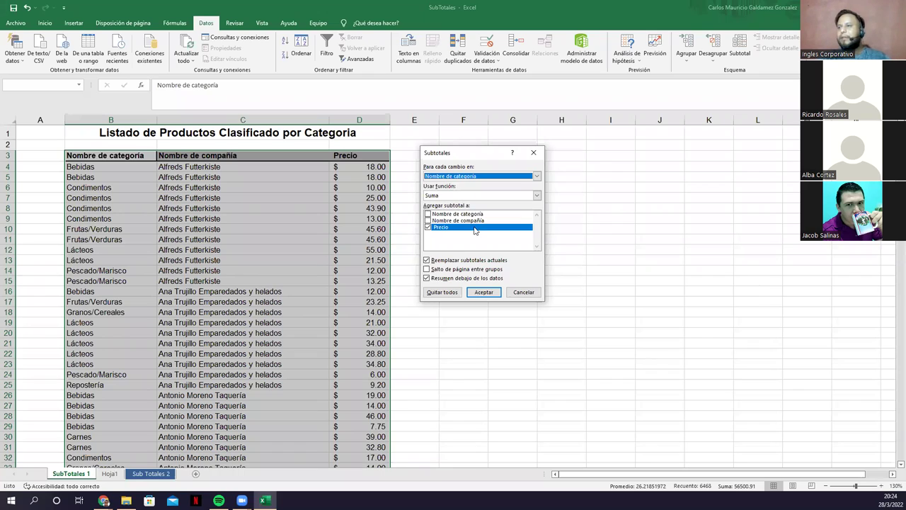
Set the subtotal function to Recuento with Precio as the subtotalled column, and apply the subtotals to the table.
click(536, 196)
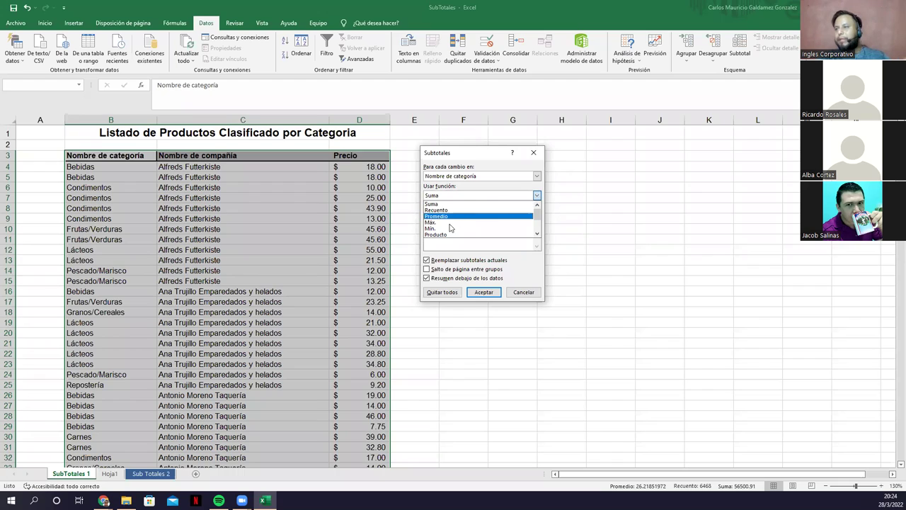
scroll(467, 230, down, 1)
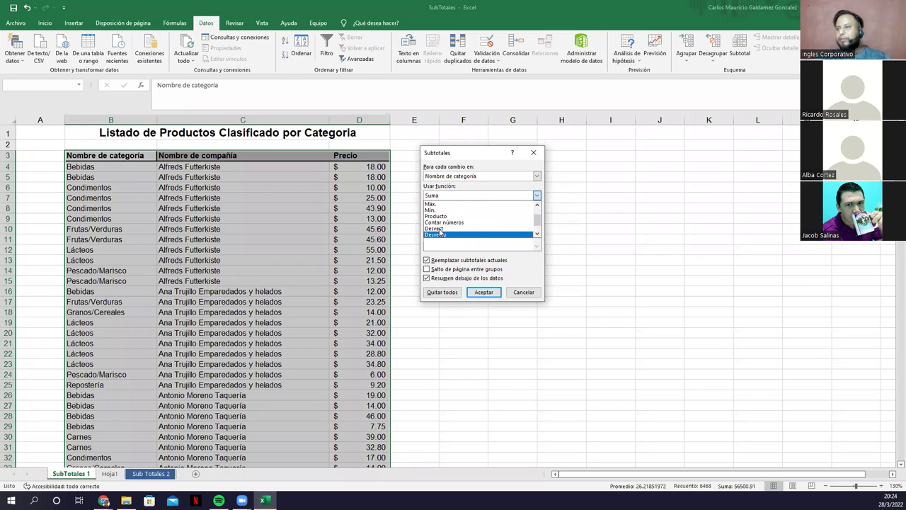
scroll(464, 230, down, 2)
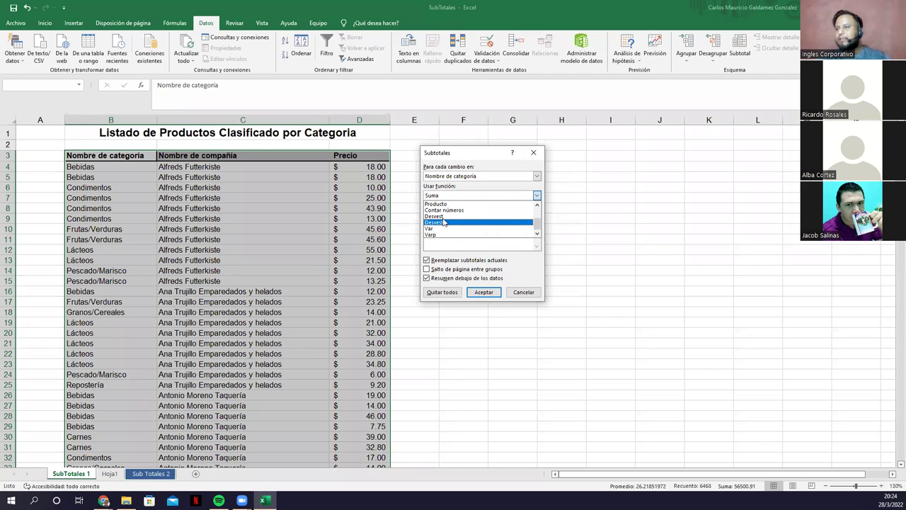
click(501, 195)
click(473, 196)
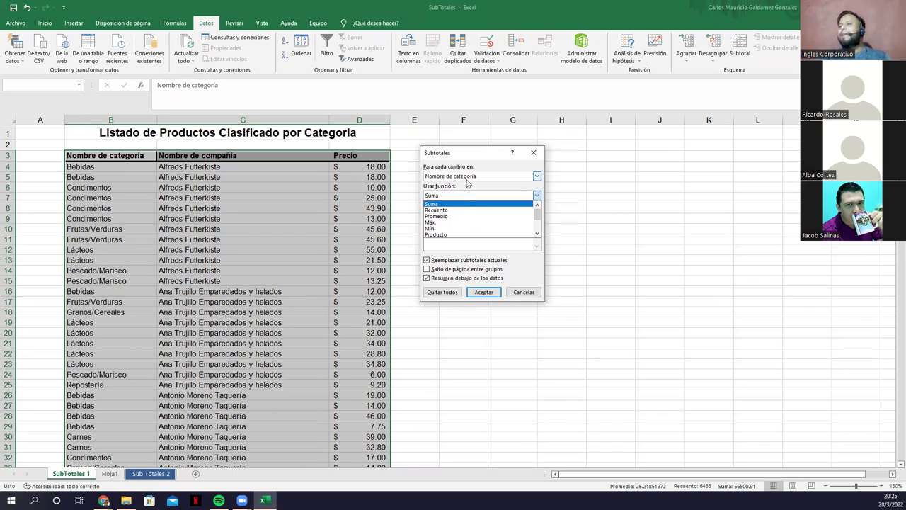
click(442, 211)
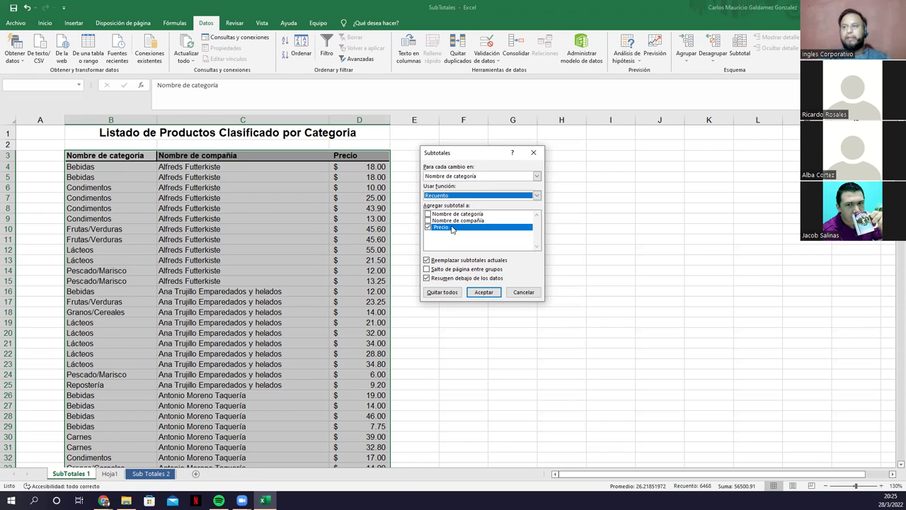
click(481, 292)
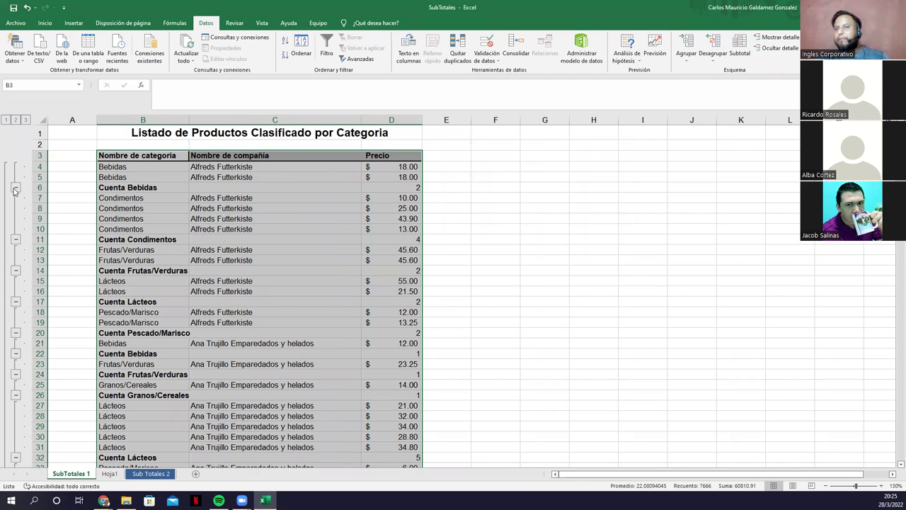
Inspect the Cuenta Bebidas label and formula in row 6, and the Bebidas records starting at row 37.
click(110, 188)
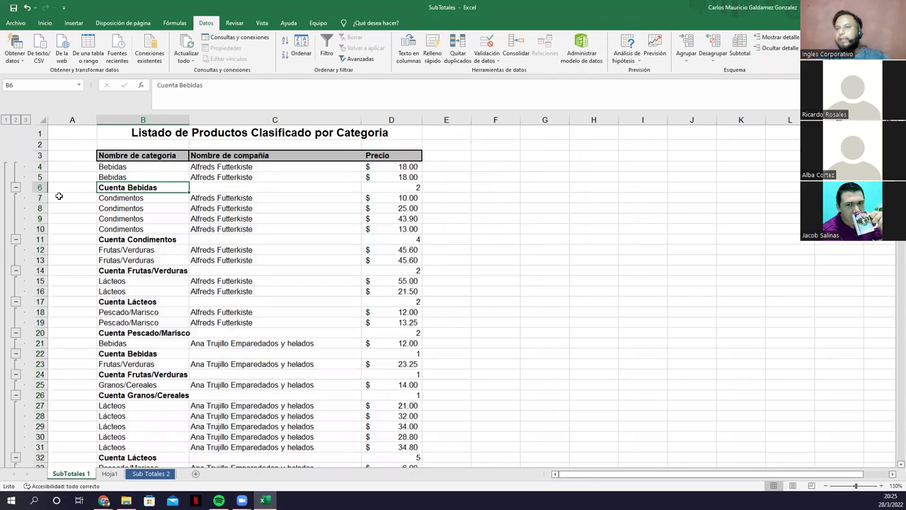
click(389, 189)
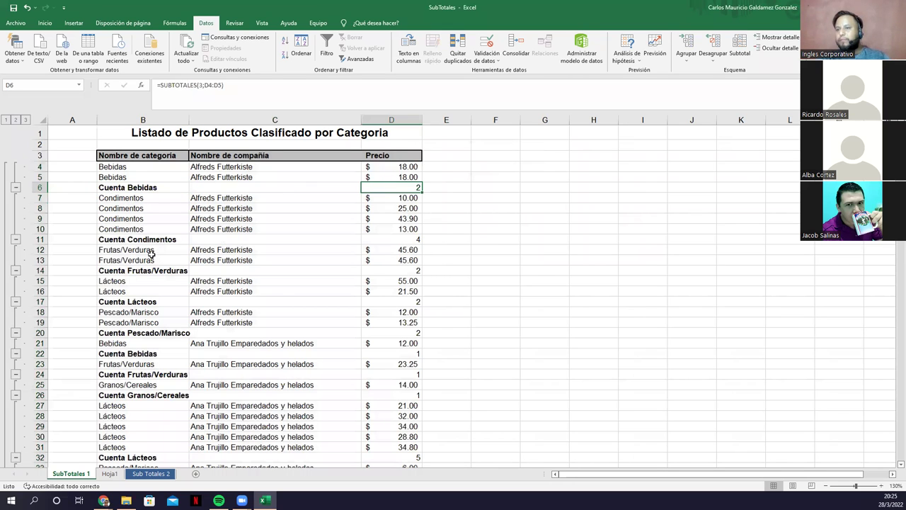
scroll(174, 292, down, 3)
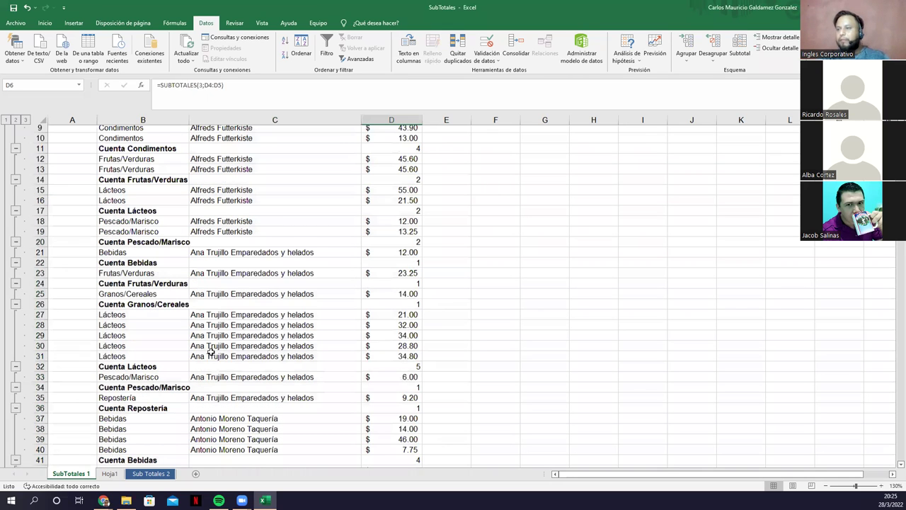
scroll(125, 399, down, 2)
drag(121, 379, 129, 410)
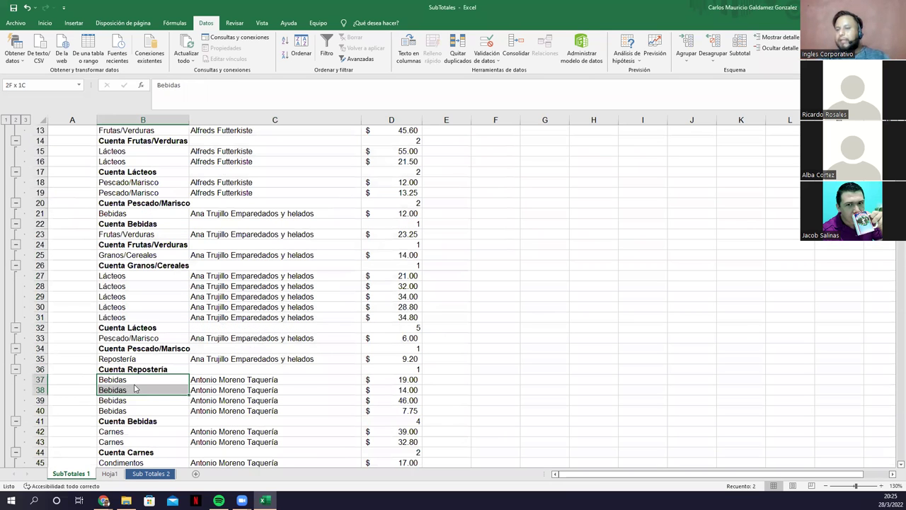
click(154, 382)
Compare the Bebidas and Condimentos records of Alfreds Futterkiste with their count subtotals in D6 and D11.
scroll(154, 385, up, 3)
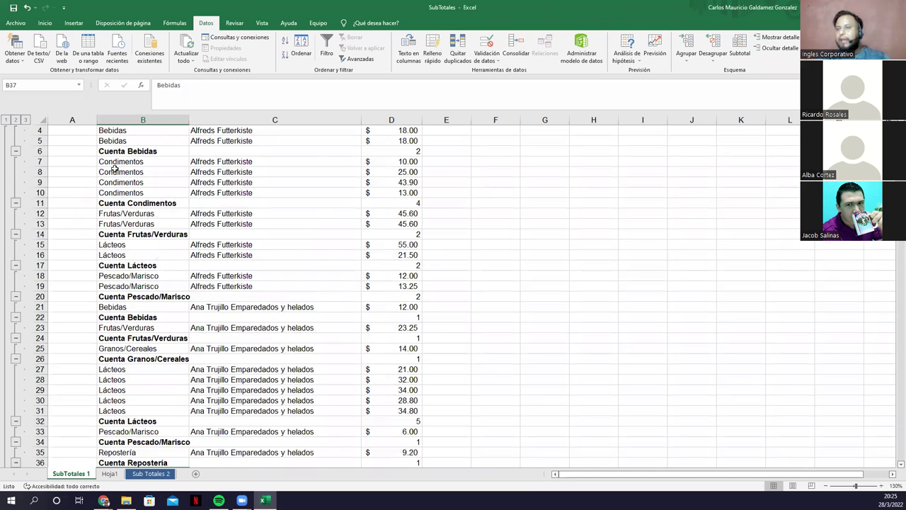
scroll(140, 197, up, 3)
drag(114, 166, 117, 177)
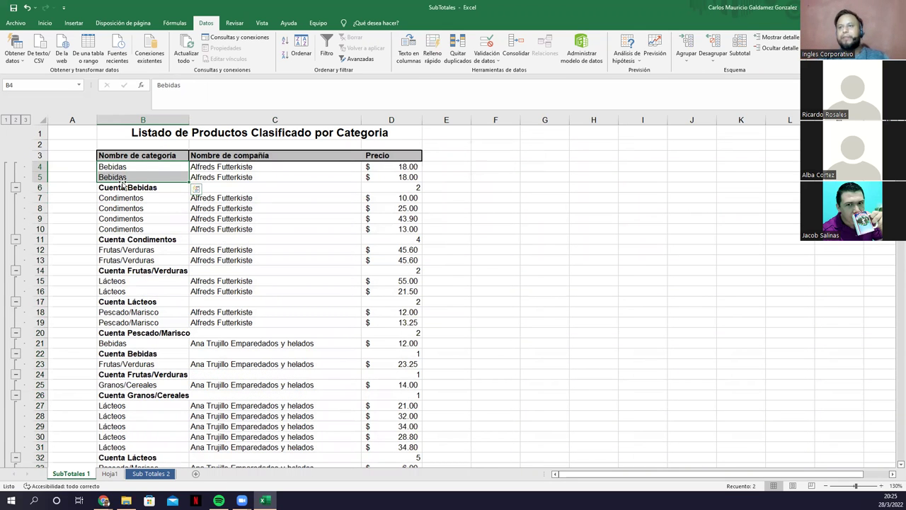
drag(112, 198, 115, 227)
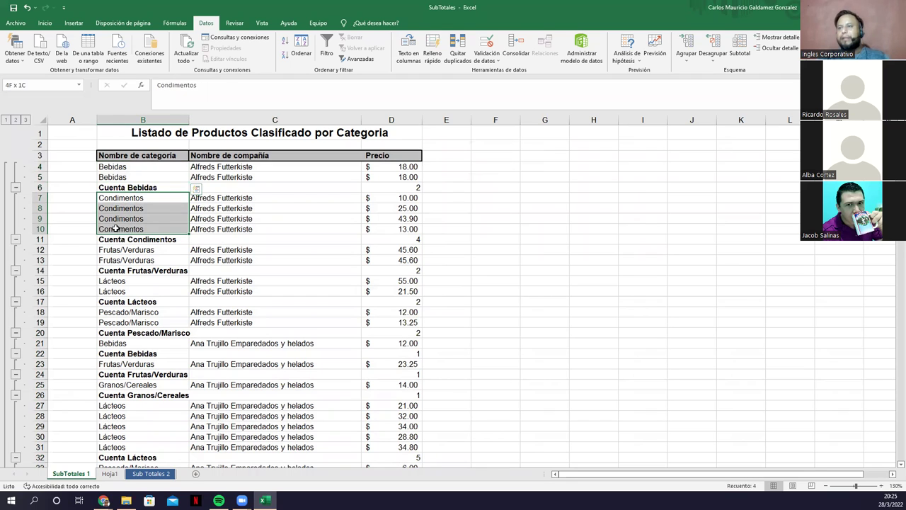
click(388, 240)
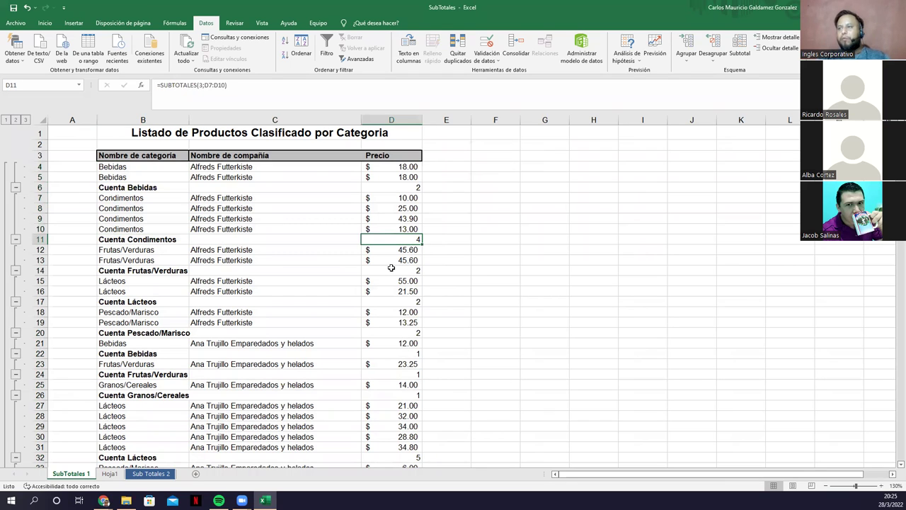
click(399, 187)
Go to the end of the Precio column and check the Cuenta general formula in D2757.
scroll(405, 315, down, 7)
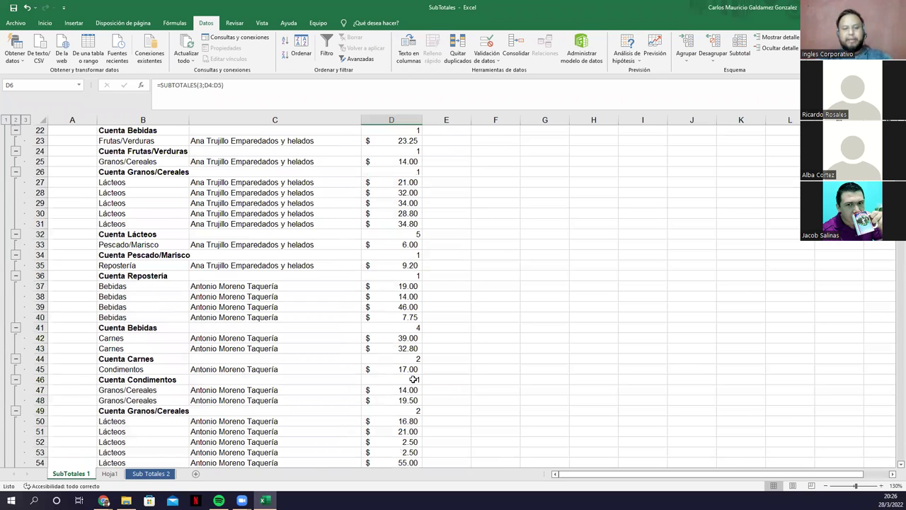
key(ctrl+shift+Down)
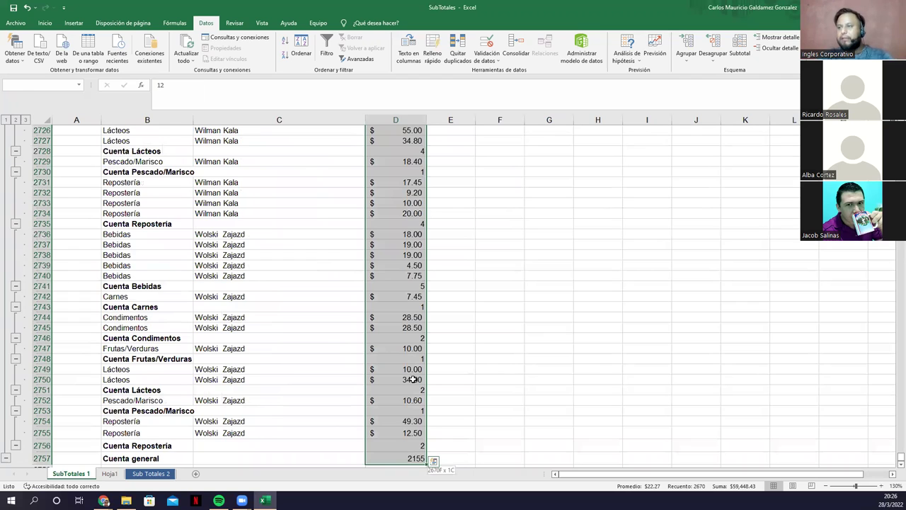
key(ctrl+Down)
scroll(349, 389, down, 1)
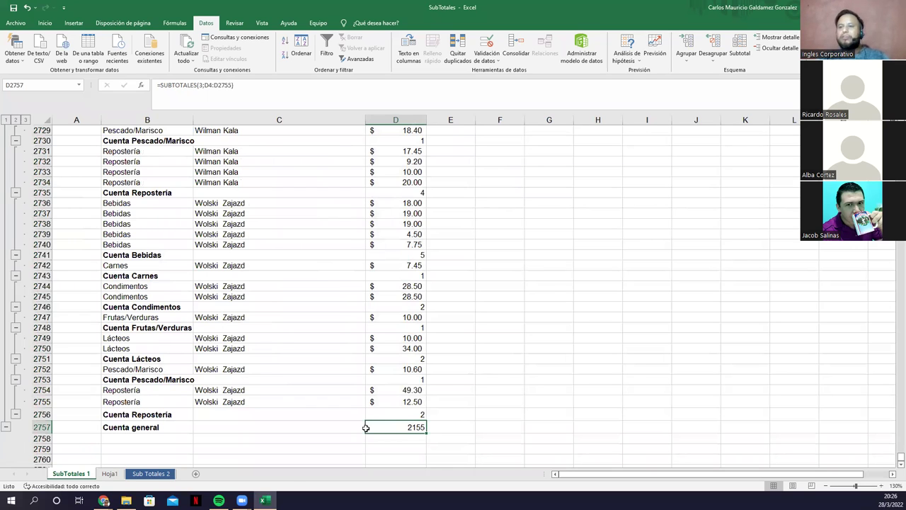
scroll(181, 372, up, 1)
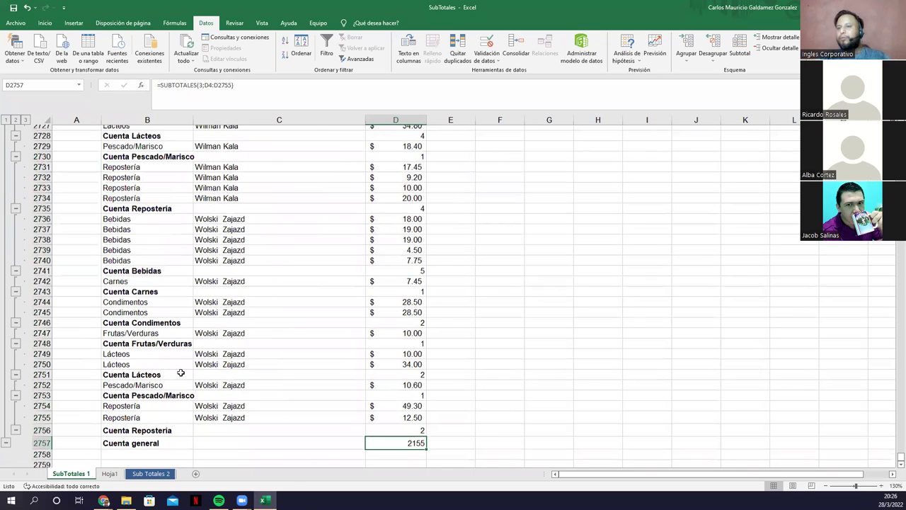
Collapse the White Clover Markets category groups from Frutas/Verduras through Repostería so only their count rows show.
scroll(180, 372, up, 15)
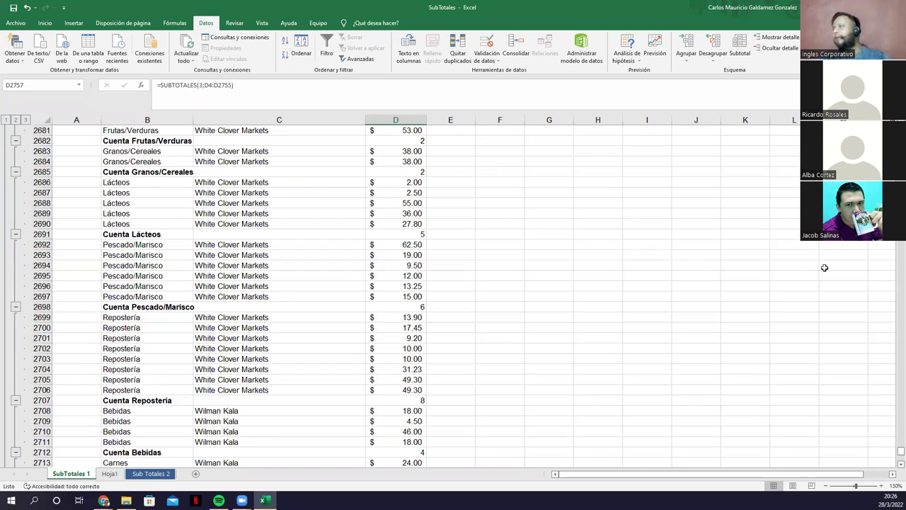
click(15, 142)
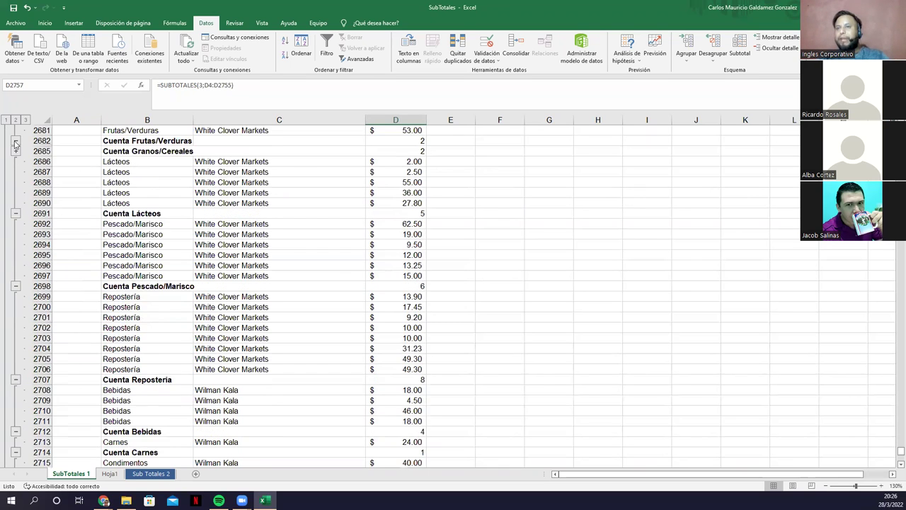
click(16, 142)
click(16, 203)
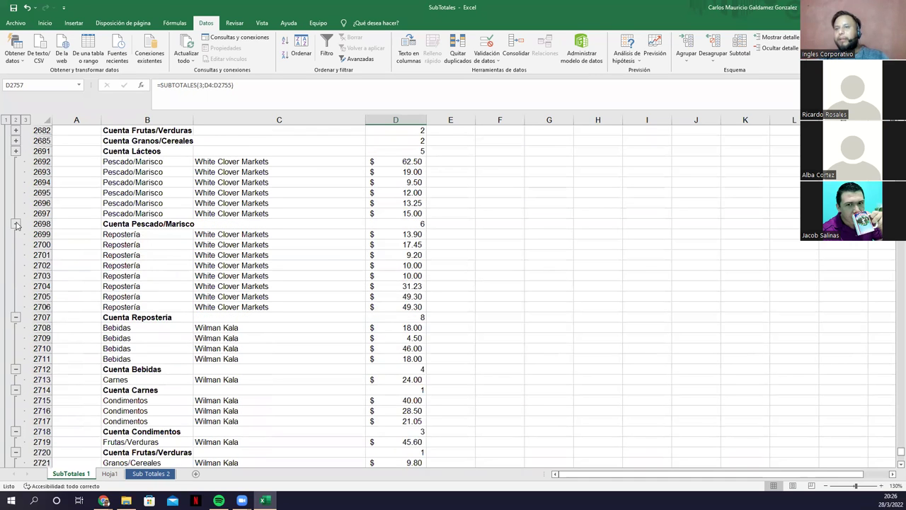
click(16, 224)
click(15, 255)
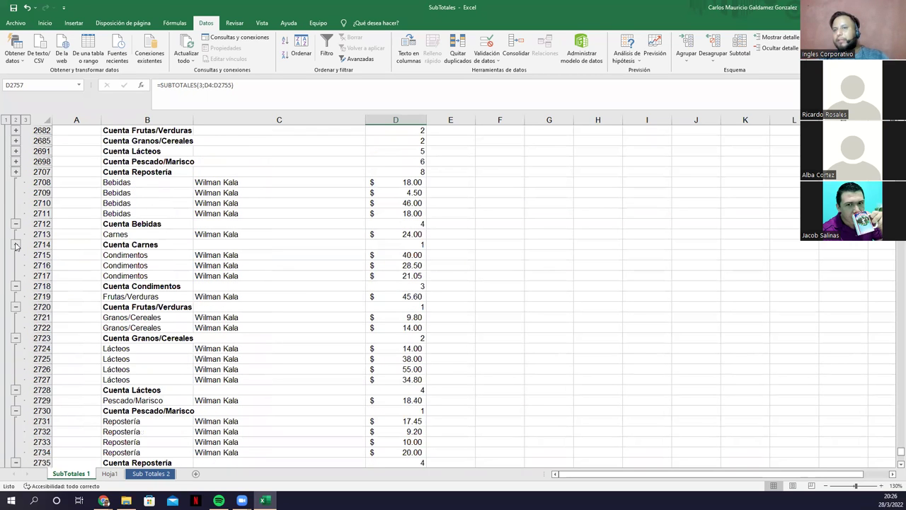
Collapse all the Wilman Kala category groups, from Bebidas through Repostería, down to their count rows.
click(15, 244)
click(16, 224)
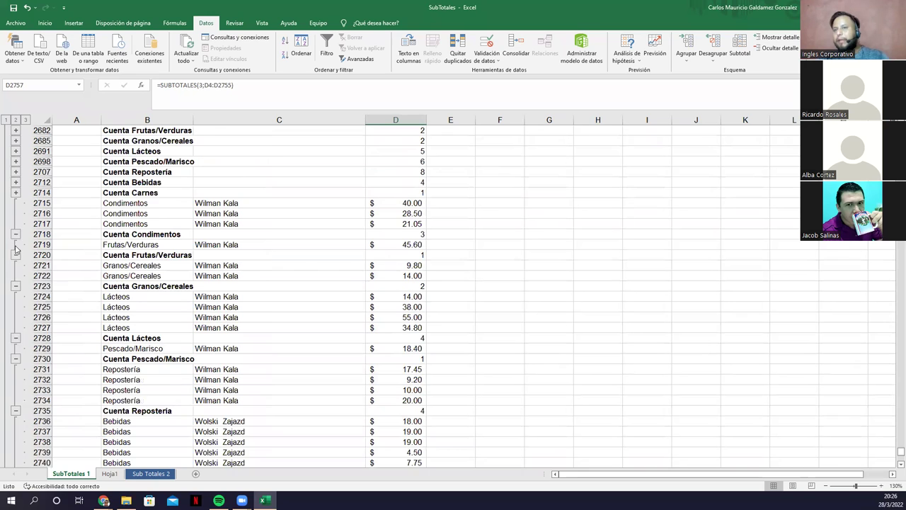
click(15, 233)
click(16, 223)
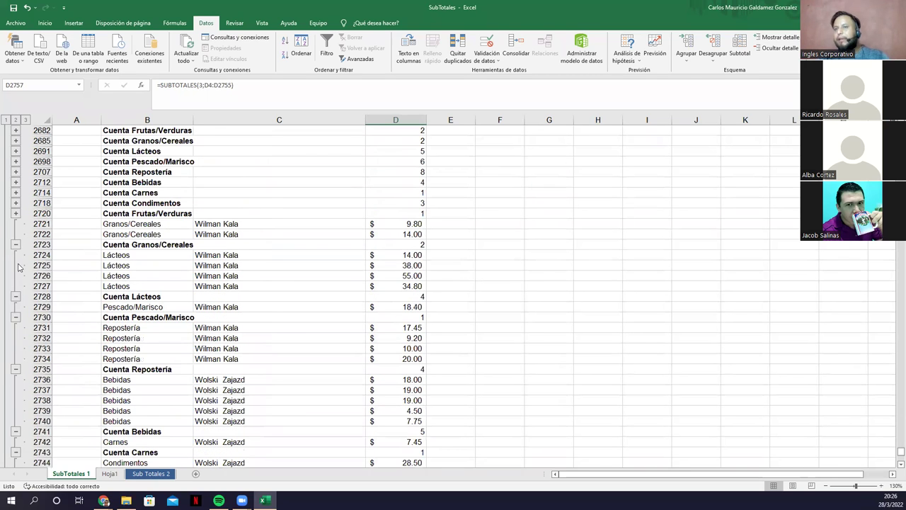
click(16, 244)
click(16, 276)
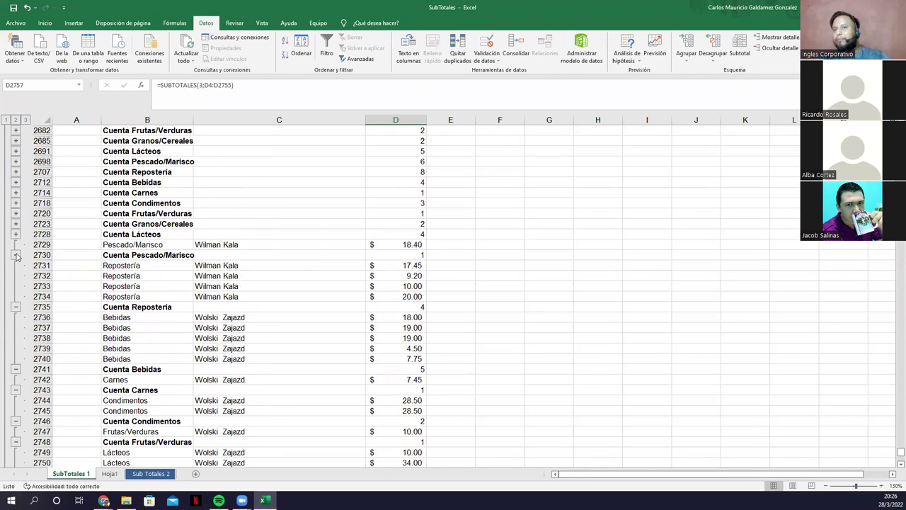
click(16, 255)
click(15, 296)
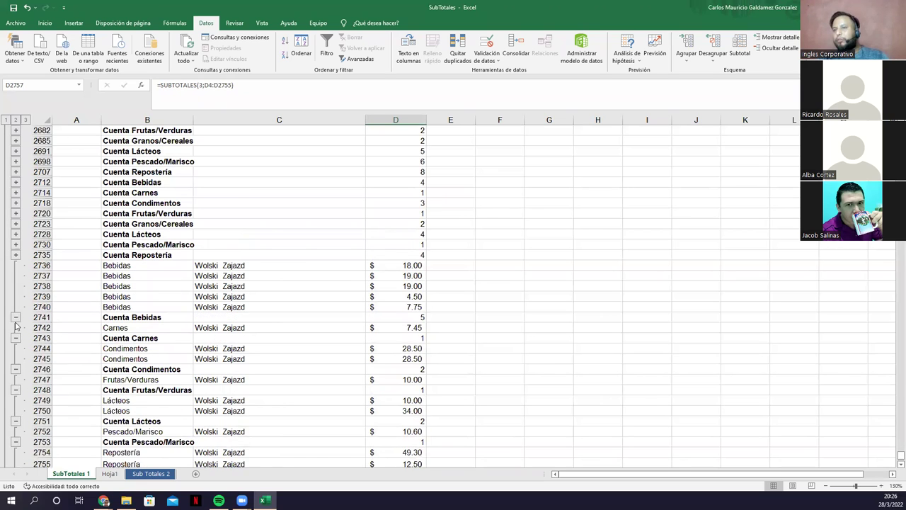
Collapse all the Wolski Zajazd category groups, from Bebidas through Repostería, down to their count rows.
click(15, 317)
click(16, 317)
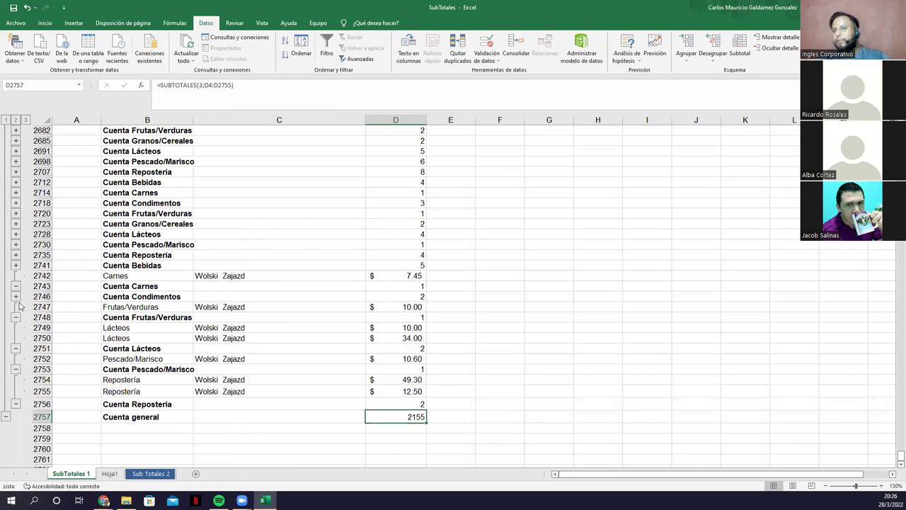
click(16, 286)
click(16, 306)
click(15, 327)
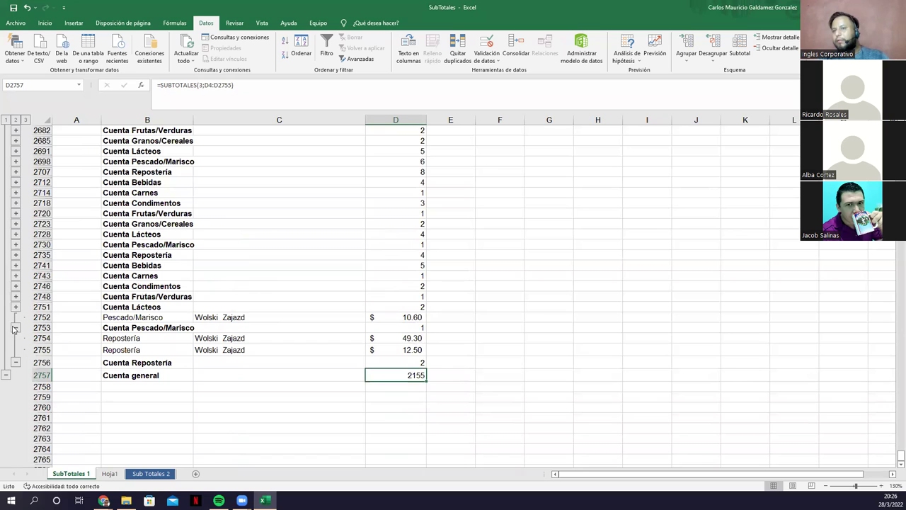
click(16, 327)
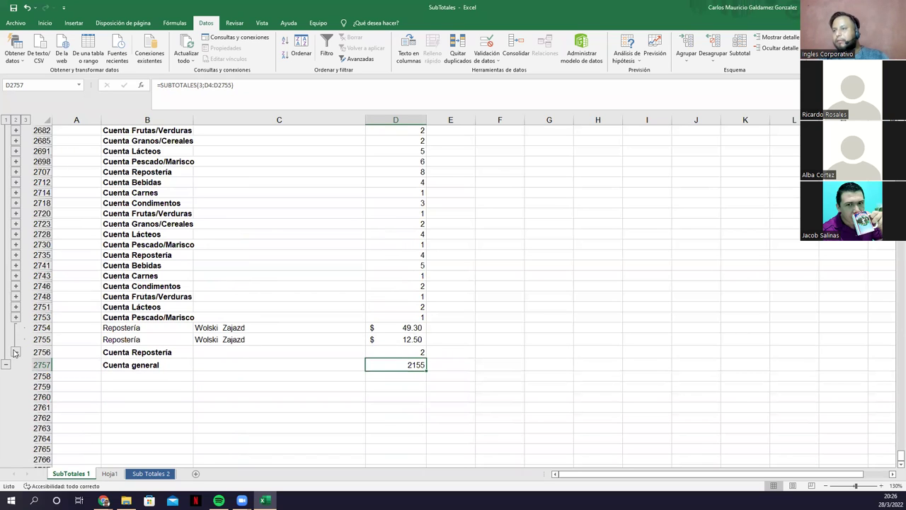
click(15, 351)
Collapse the White Clover Markets groups for Bebidas, Carnes and Condimentos, plus the Repostería group just above them.
scroll(139, 305, up, 6)
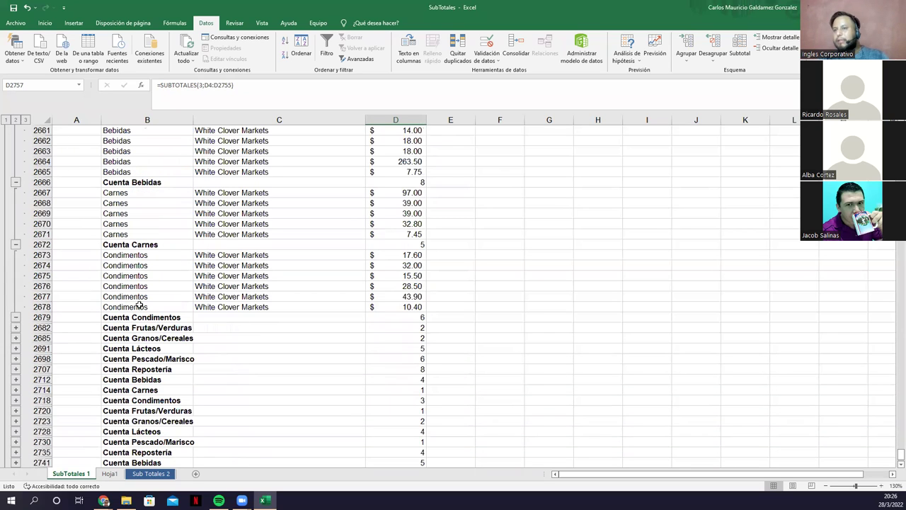
click(15, 244)
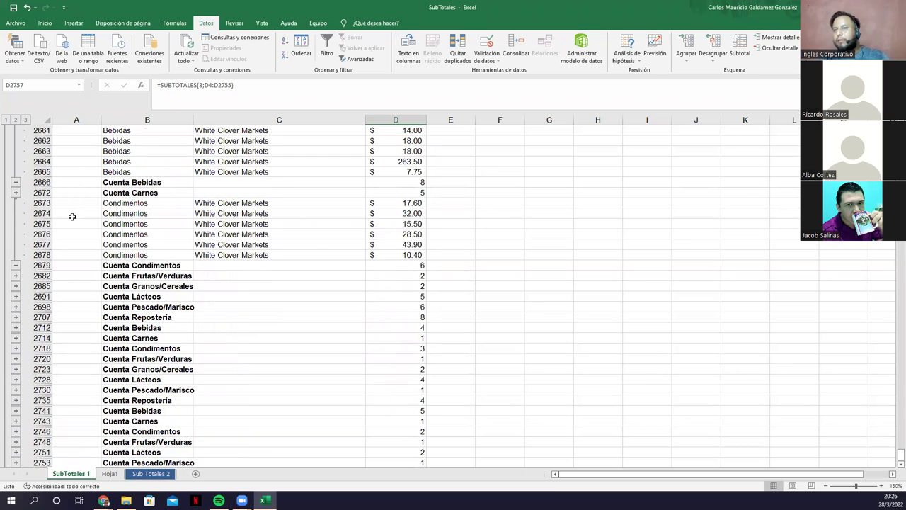
click(15, 182)
click(16, 192)
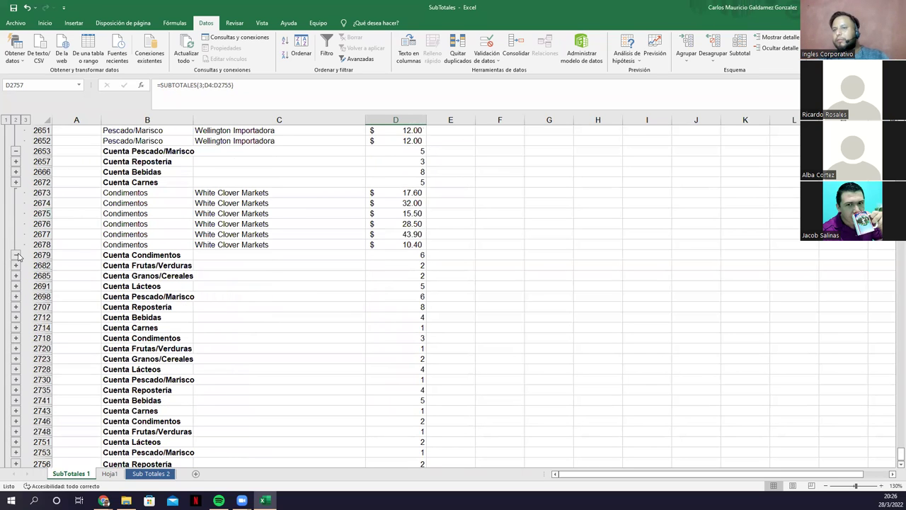
click(16, 255)
Collapse the Wellington Importadora groups from Pescado/Marisco up to Carnes and the last Wartian Herkku groups to their count rows.
scroll(19, 216, up, 4)
click(15, 213)
click(16, 266)
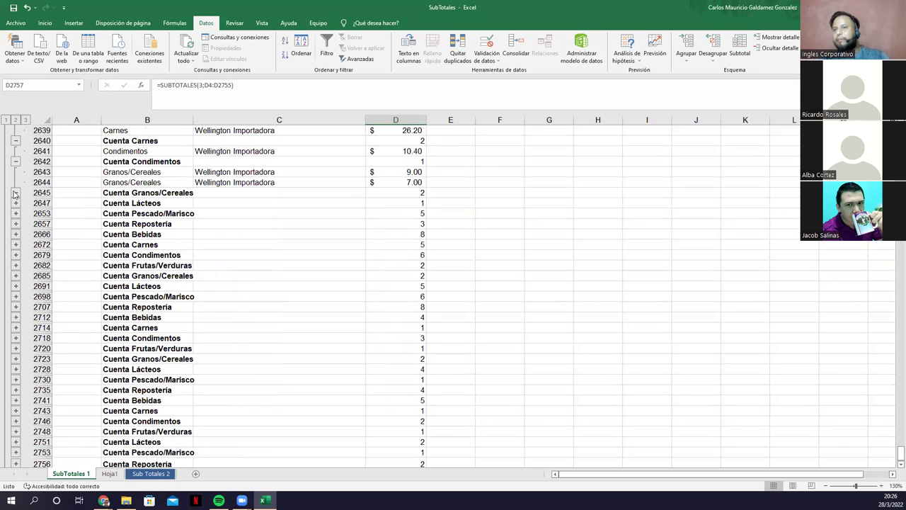
click(16, 192)
click(16, 161)
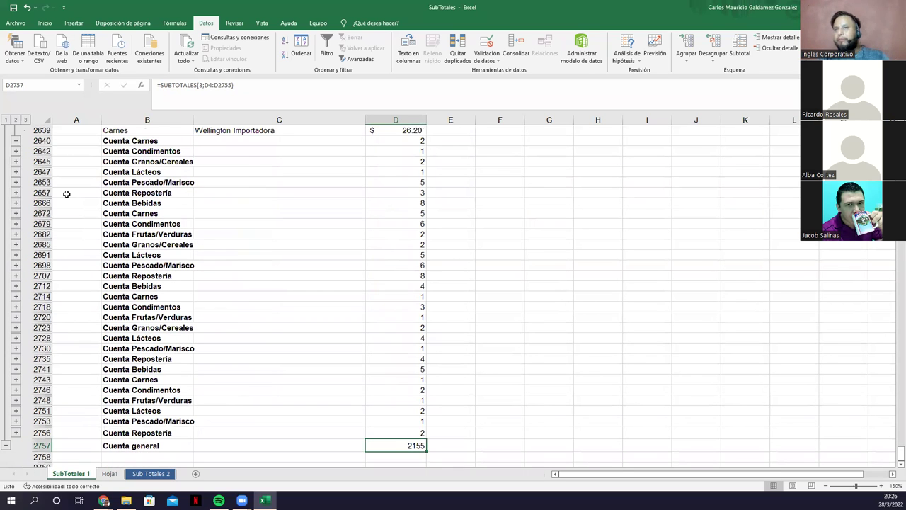
scroll(64, 205, up, 5)
click(15, 224)
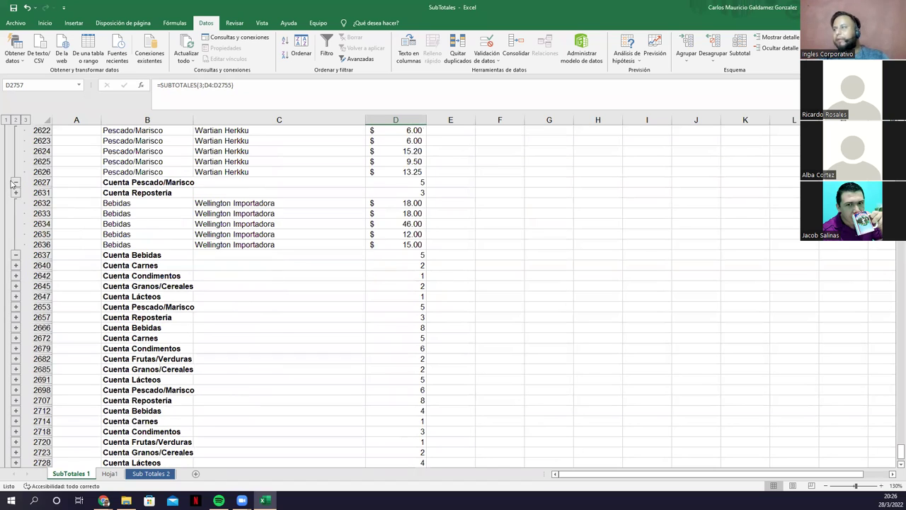
click(15, 184)
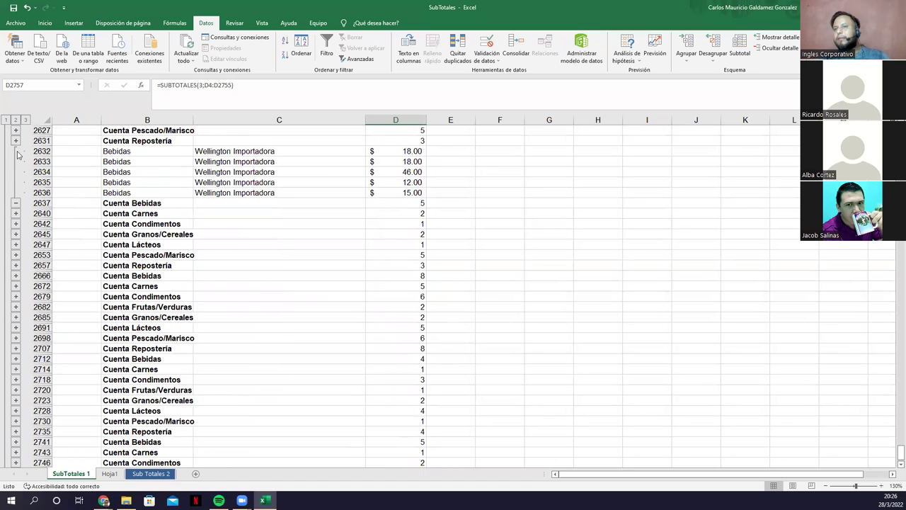
Collapse the whole list to its category count level and review the count rows from the end upward.
click(16, 120)
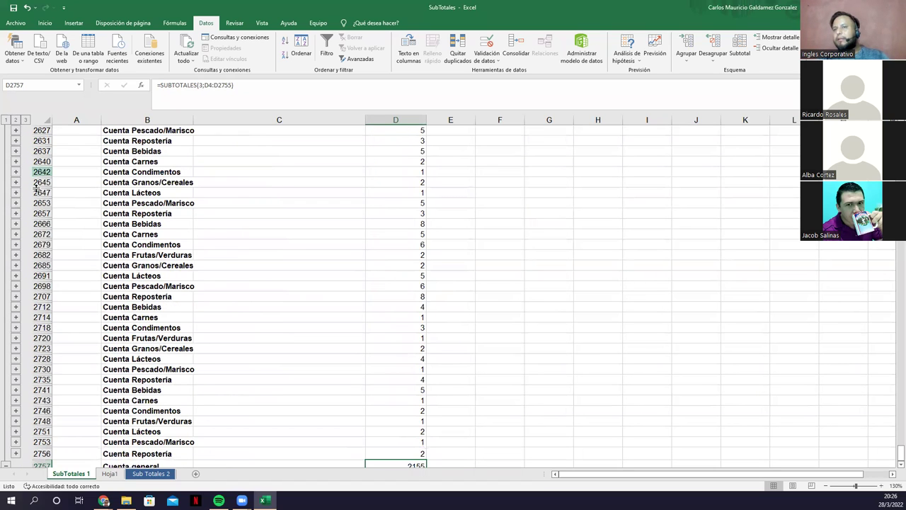
scroll(35, 188, up, 15)
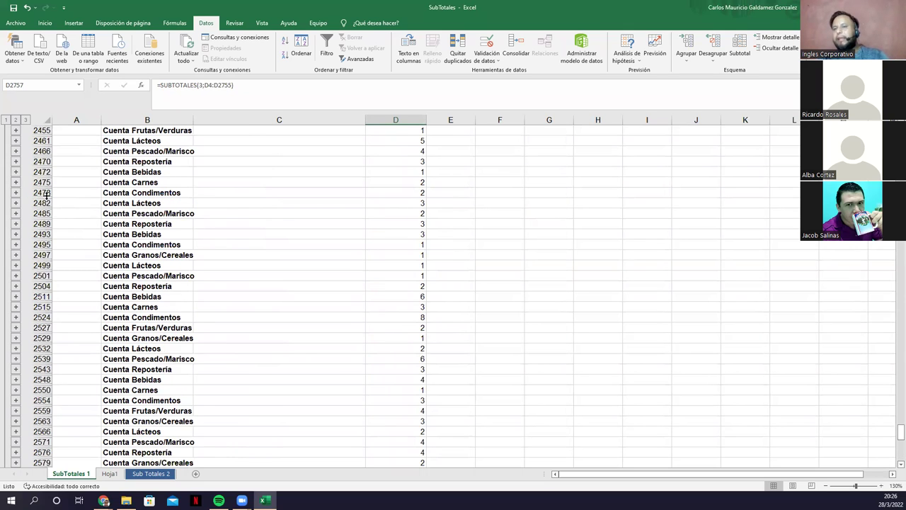
scroll(46, 196, up, 3)
scroll(46, 196, up, 15)
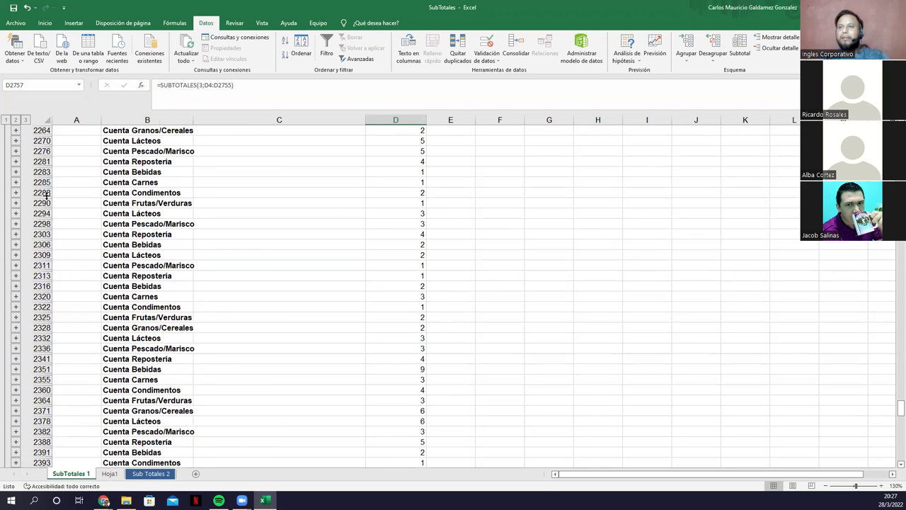
scroll(45, 196, up, 12)
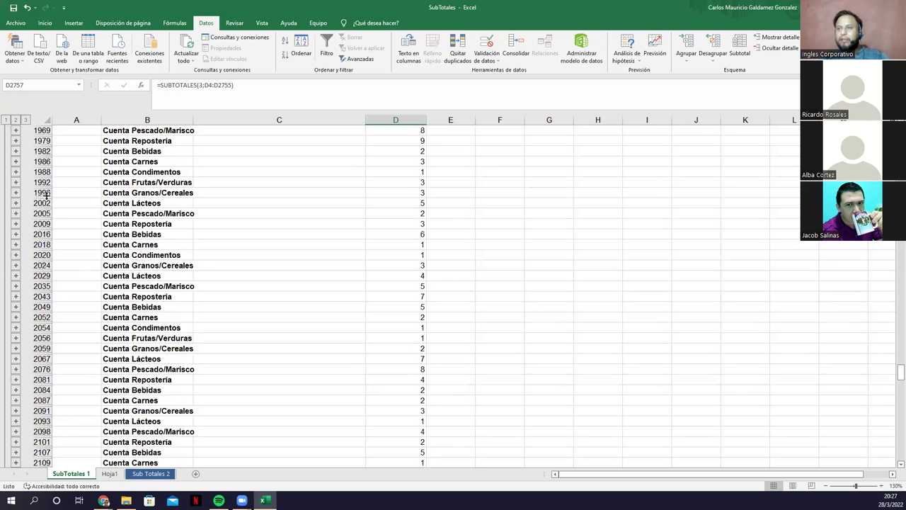
scroll(45, 196, up, 3)
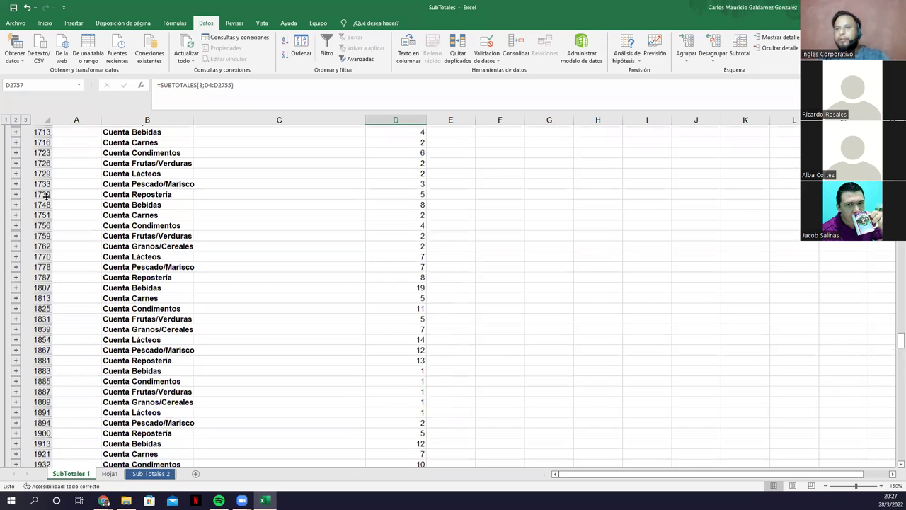
scroll(46, 196, up, 12)
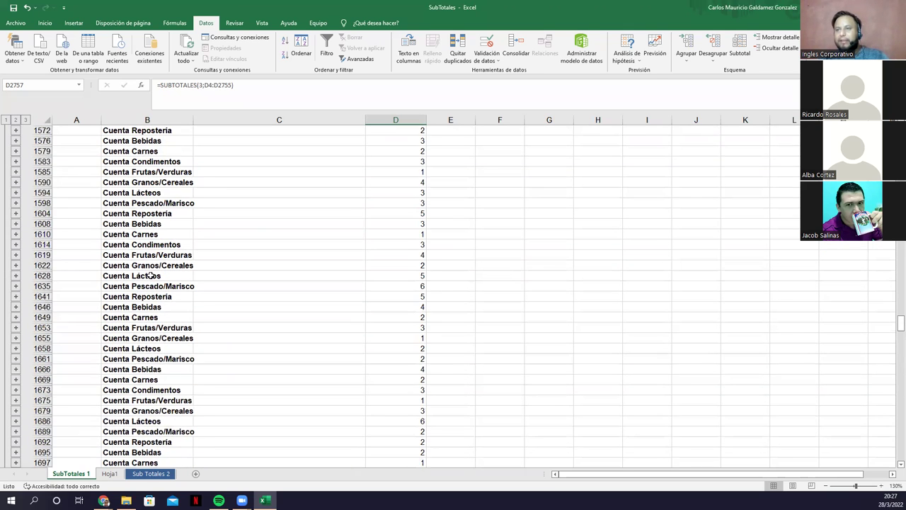
Compare the repeated Cuenta Frutas/Verduras rows in B1585 and B1619, and return to the header of the list.
click(151, 257)
click(152, 174)
click(163, 255)
scroll(185, 282, up, 4)
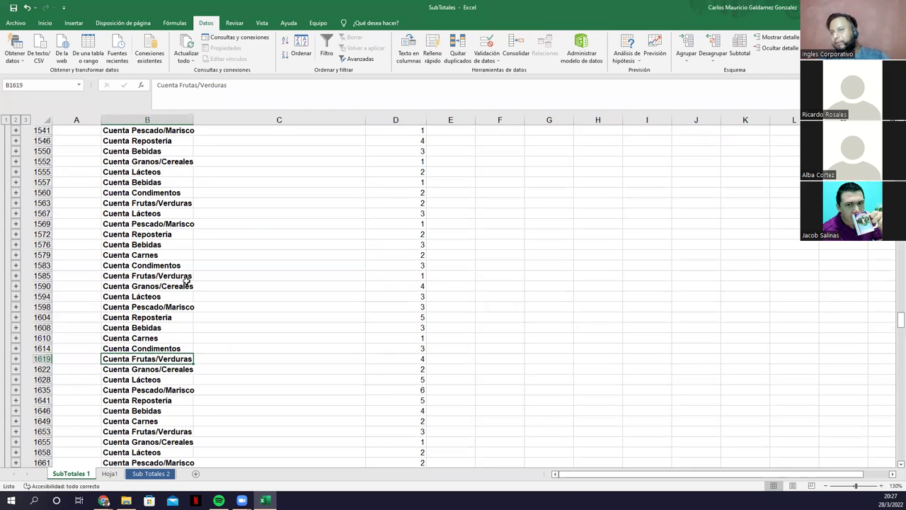
scroll(185, 282, up, 15)
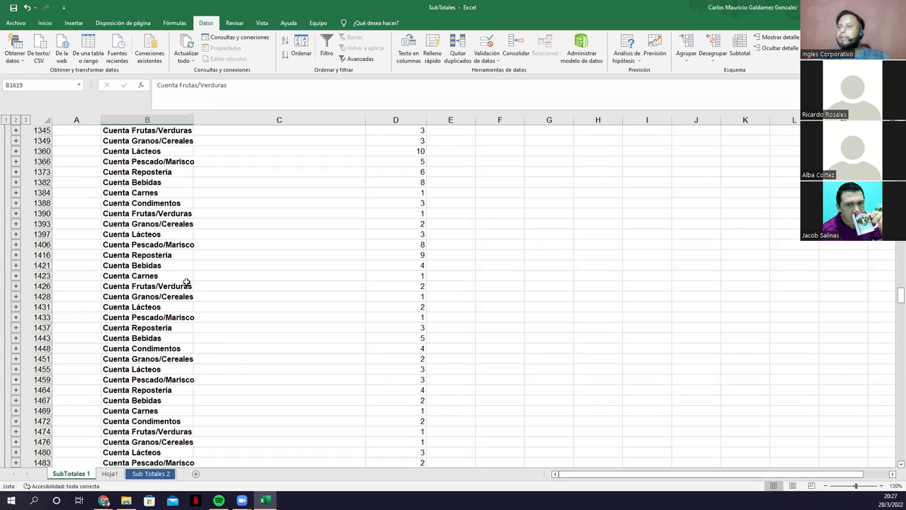
scroll(186, 284, up, 10)
scroll(186, 282, up, 8)
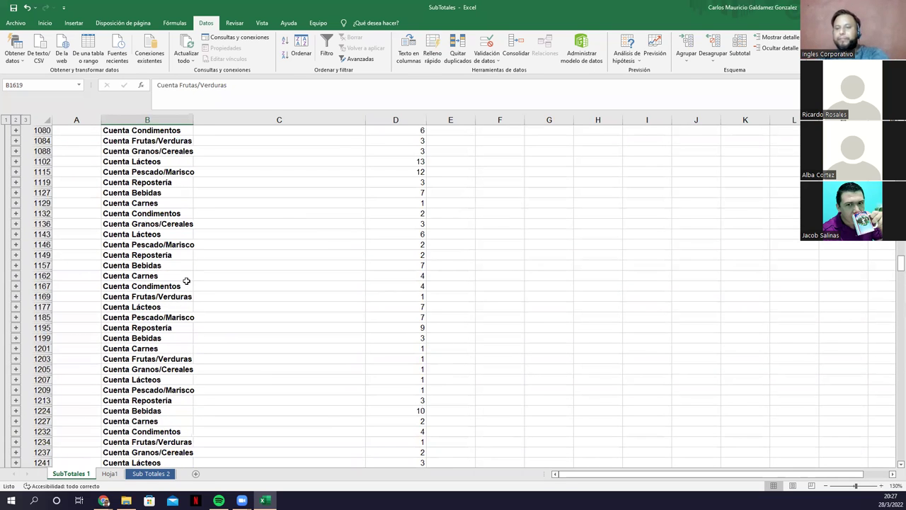
key(ctrl+Down)
scroll(162, 234, up, 11)
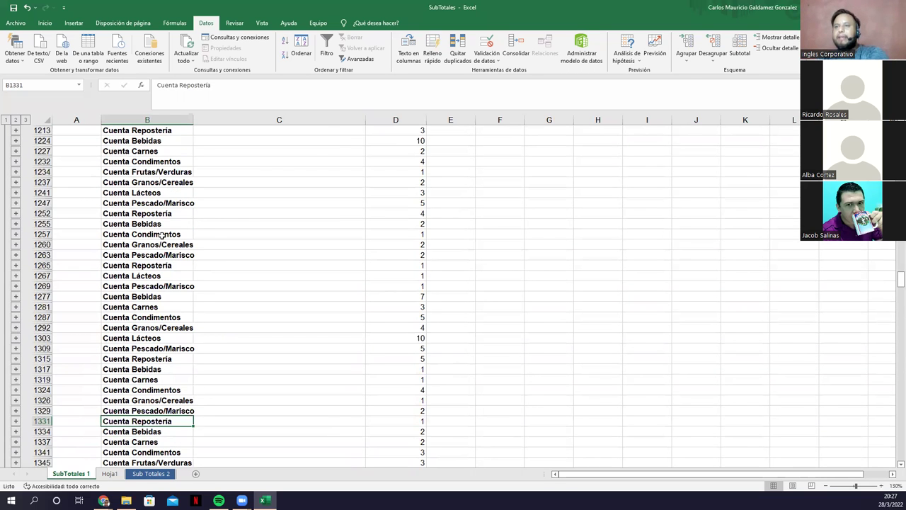
key(Page_Up)
key(Page_Up)
key(Page_Up)
key(Page_Up)
key(Page_Up)
key(Page_Up)
key(Page_Up)
key(Page_Up)
key(Page_Up)
key(Page_Up)
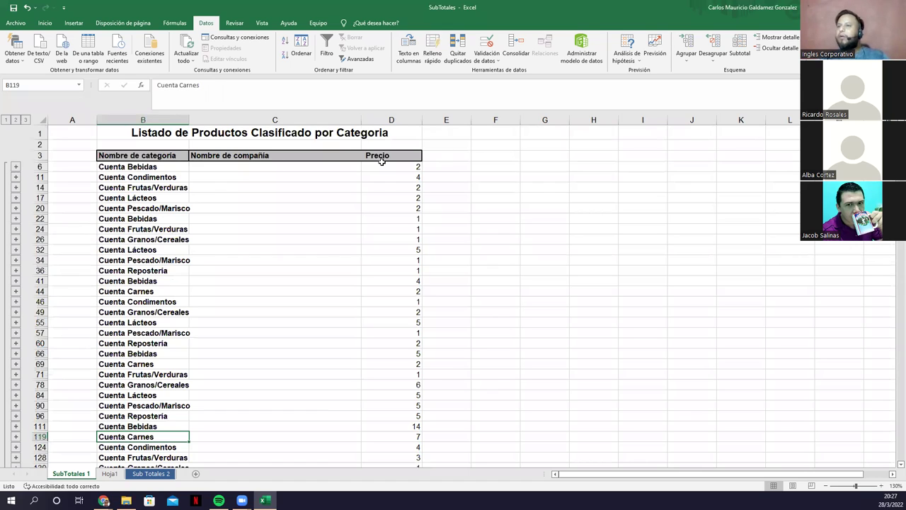
Show the outline at each level in turn: grand count only, category counts, and all detail rows.
click(5, 120)
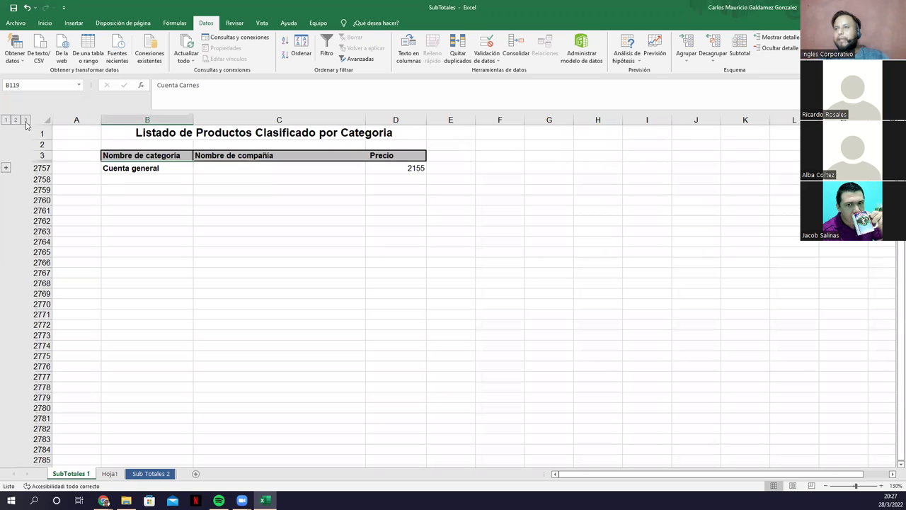
click(16, 120)
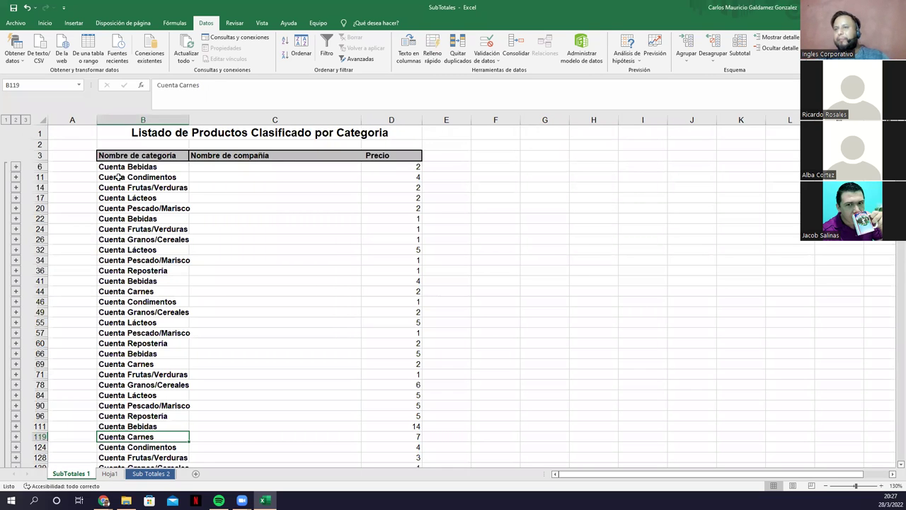
click(25, 120)
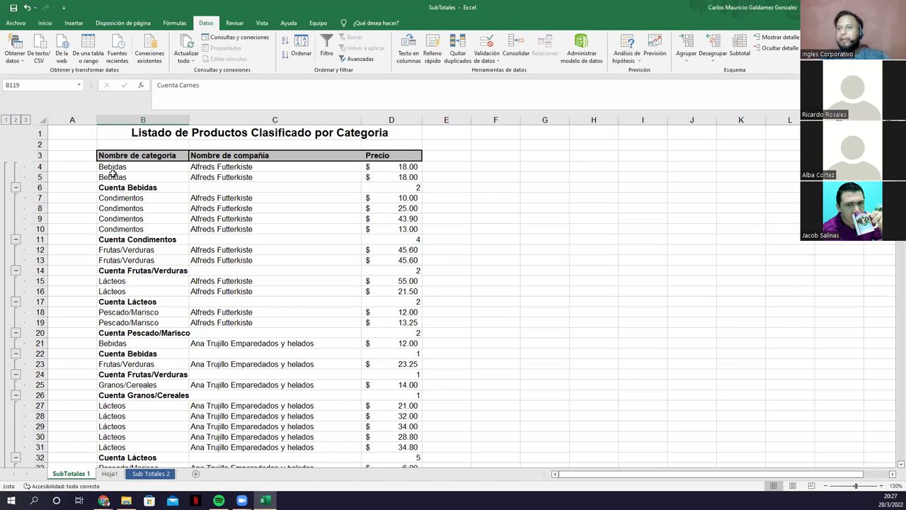
Compare the Bebidas records of Alfreds Futterkiste in rows 4 and 5 with the next company's Bebidas record in row 21.
drag(113, 167, 114, 178)
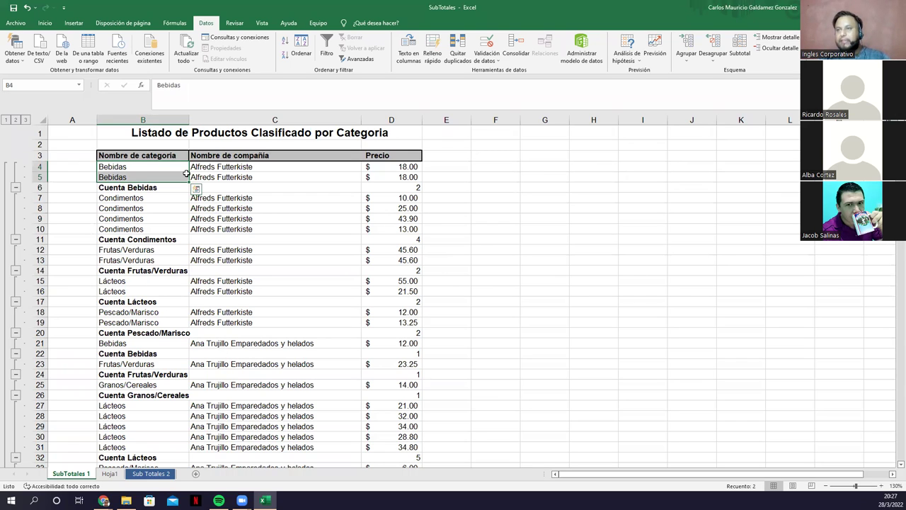
drag(210, 168, 211, 176)
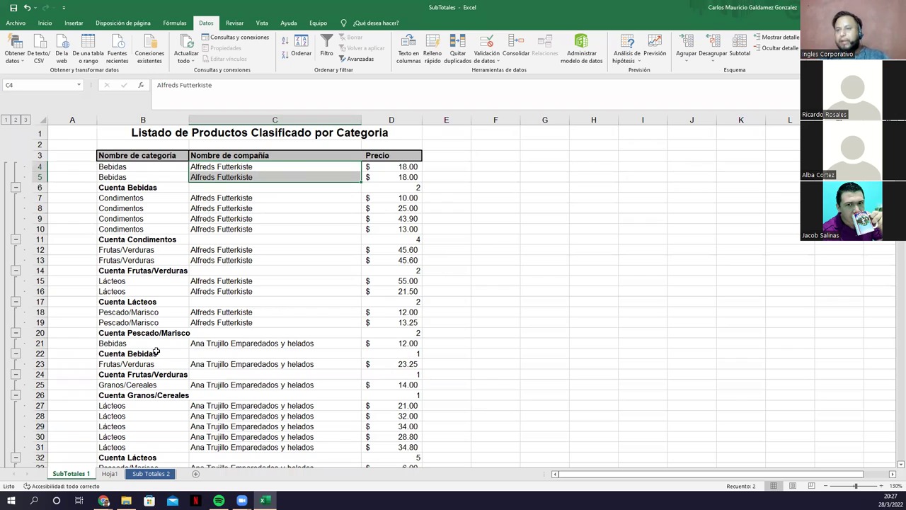
click(180, 343)
click(214, 342)
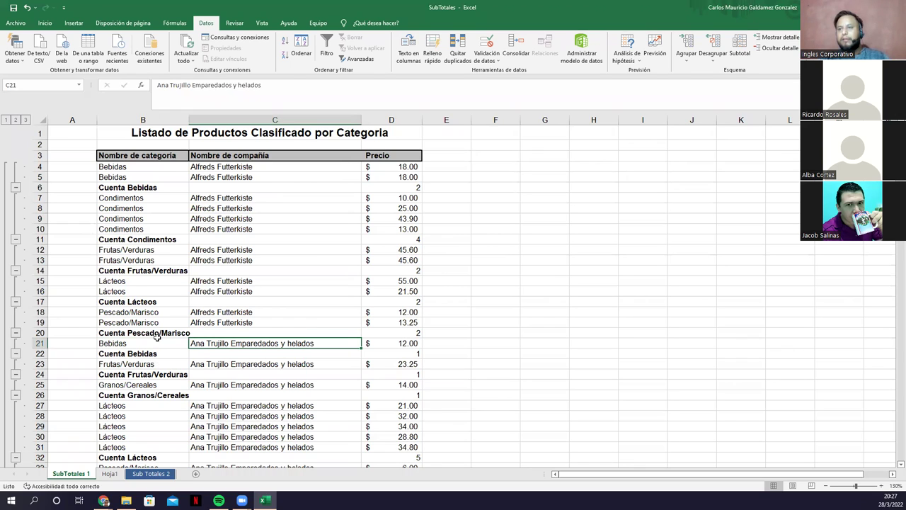
Compare the Lácteos records in rows 15, 27 and 53 to examine how the category repeats under different companies.
click(121, 283)
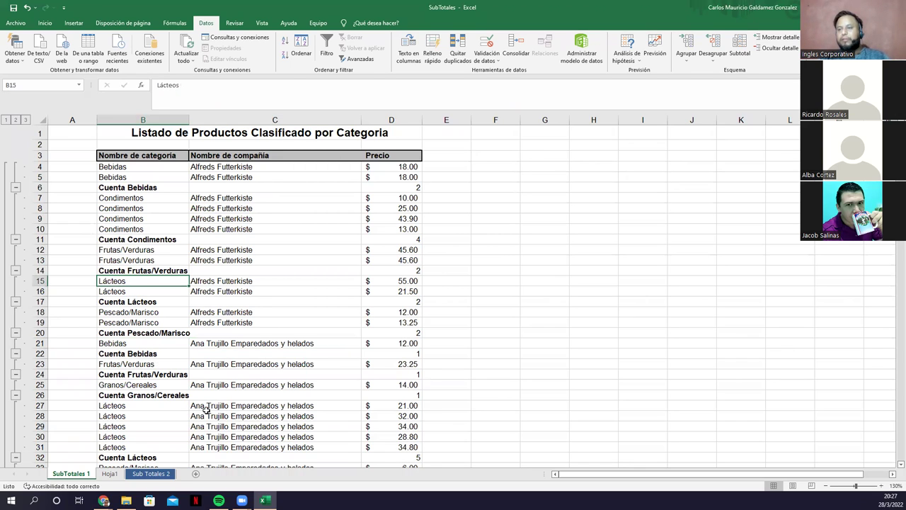
click(205, 409)
click(207, 281)
click(205, 405)
scroll(209, 407, down, 1)
scroll(212, 402, down, 3)
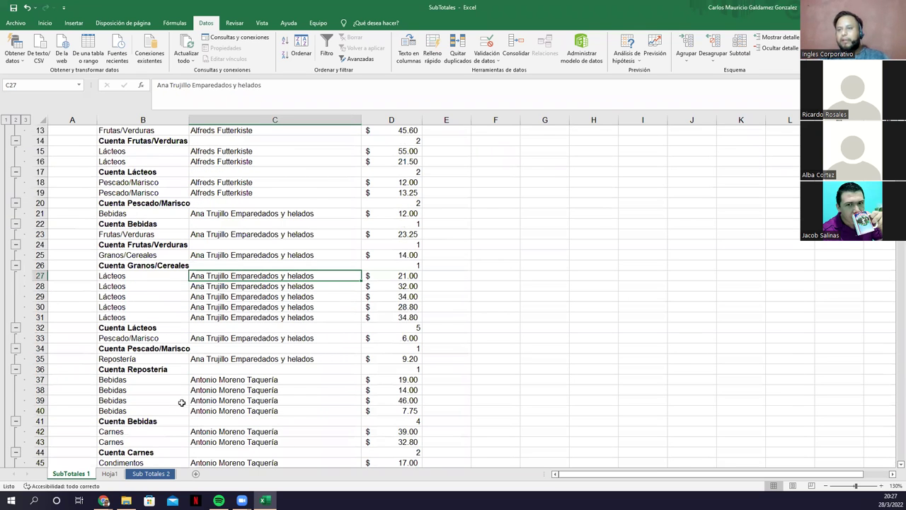
scroll(182, 402, down, 5)
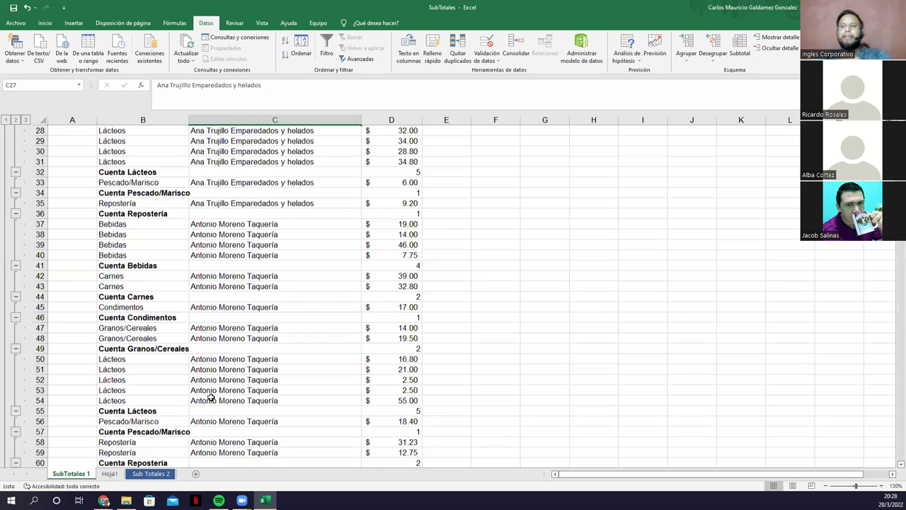
click(158, 392)
scroll(168, 397, down, 2)
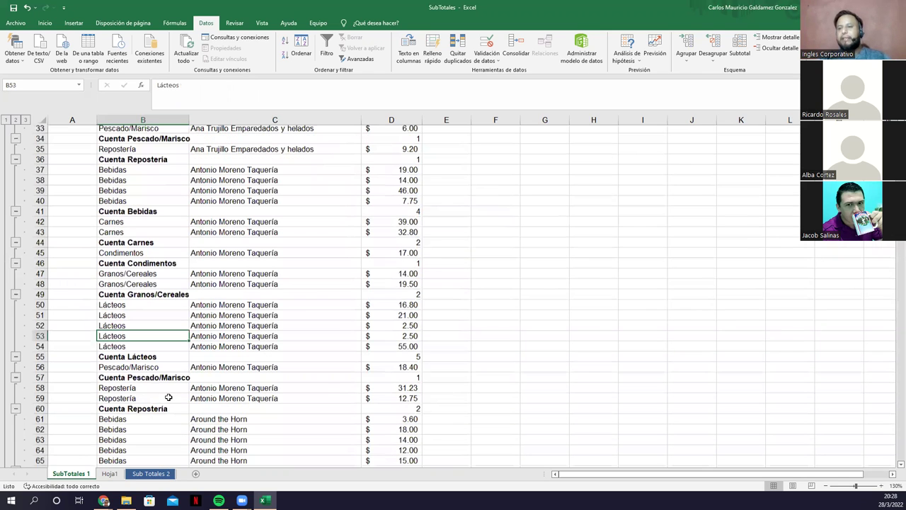
scroll(170, 400, up, 8)
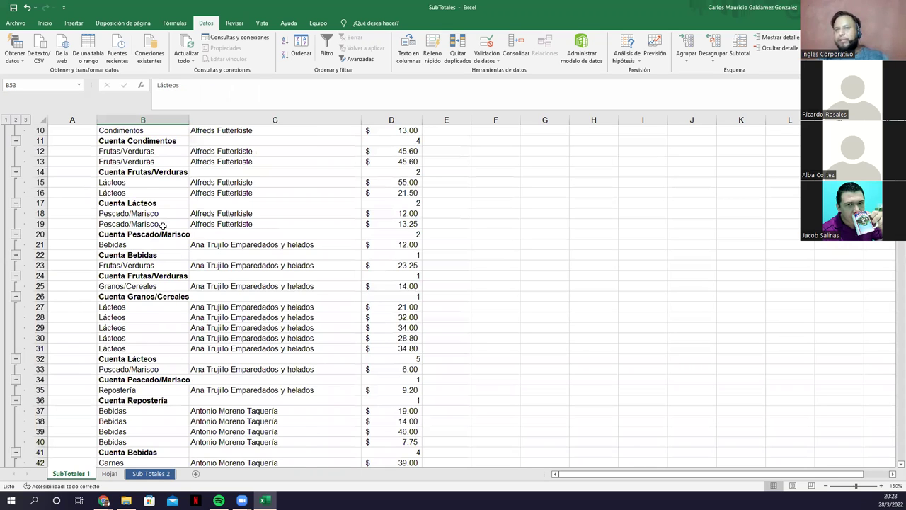
Replace the count subtotals with Suma subtotals of Precio for each change in Nombre de categoría.
key(ctrl+z)
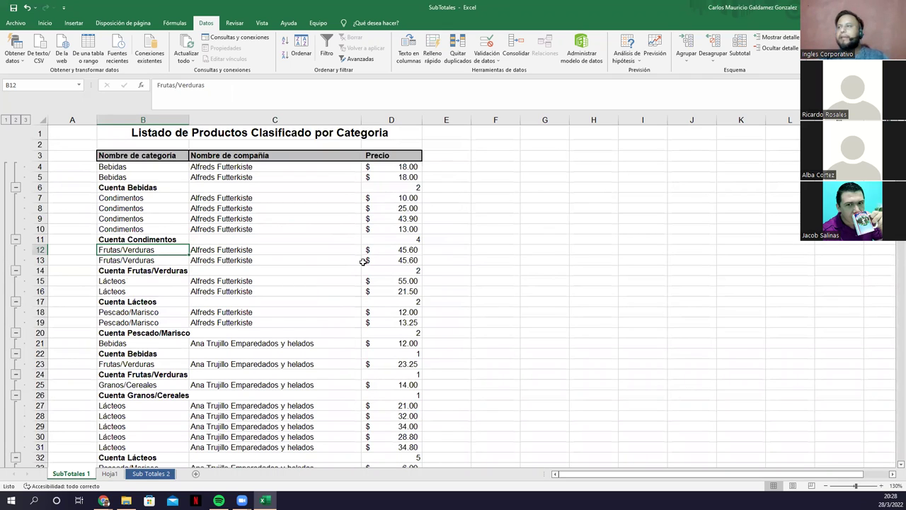
click(736, 61)
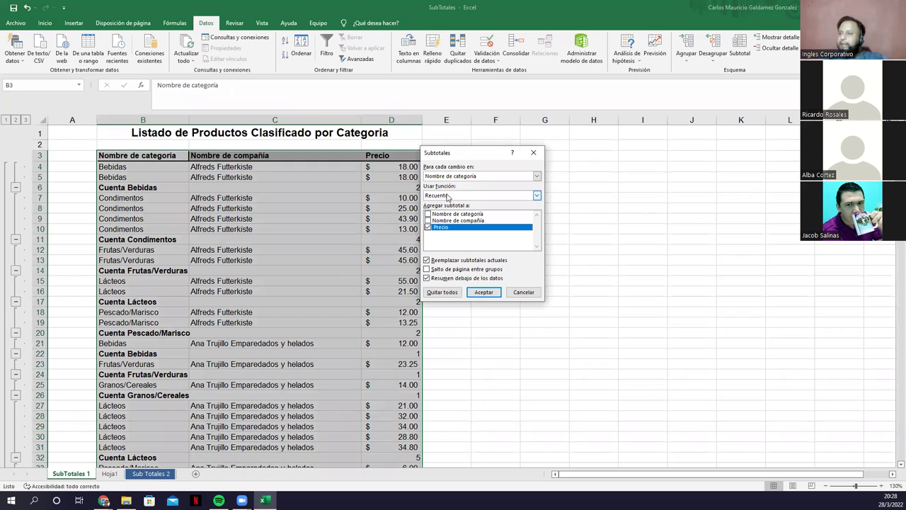
click(453, 194)
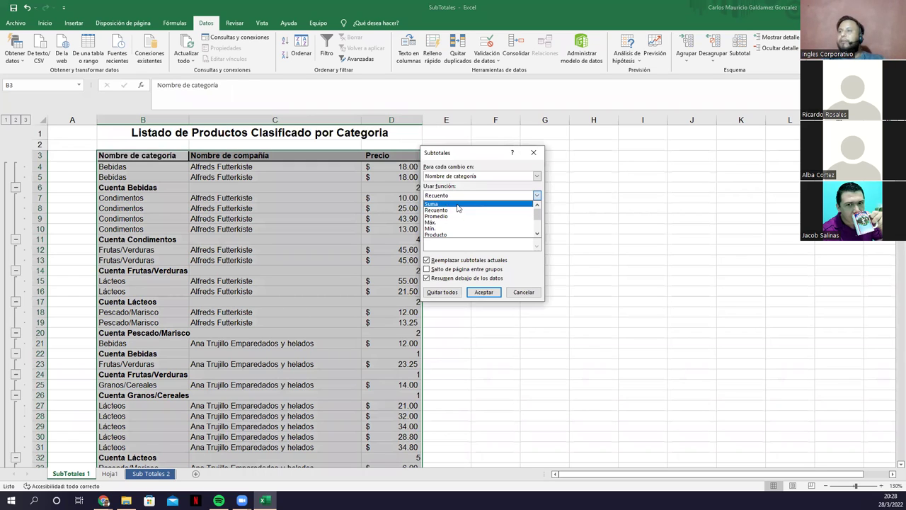
click(456, 201)
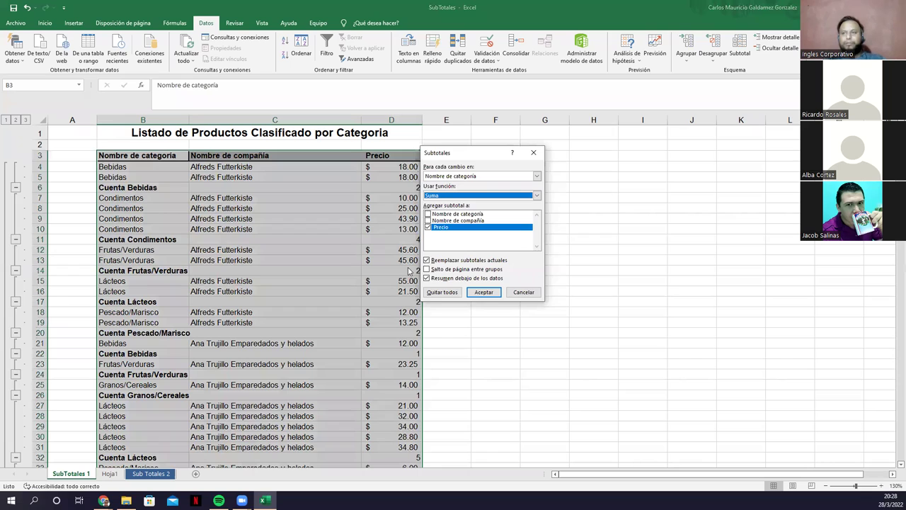
click(483, 293)
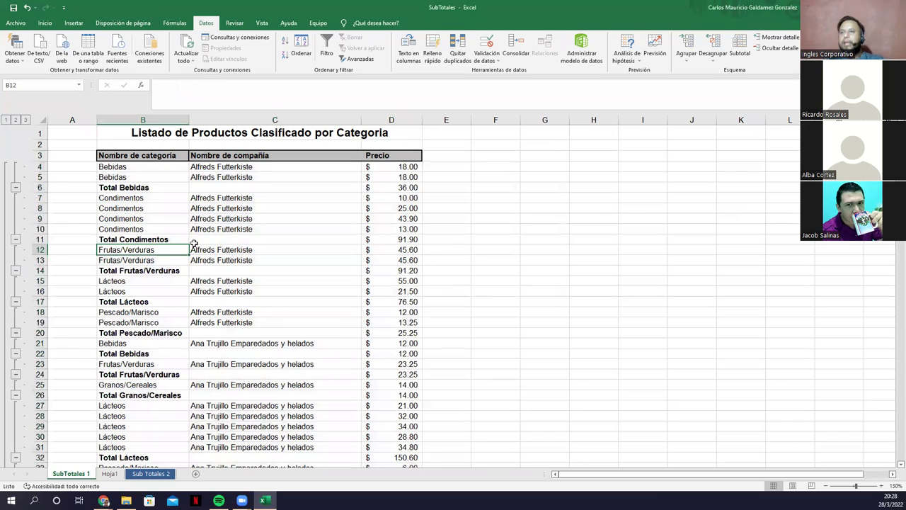
Compare the Bebidas, Condimentos, Frutas/Verduras, Lácteos and Pescado/Marisco totals with the Precio records above them, down to the Bebidas record in row 21.
click(153, 190)
drag(385, 191, 390, 237)
click(390, 237)
key(Up)
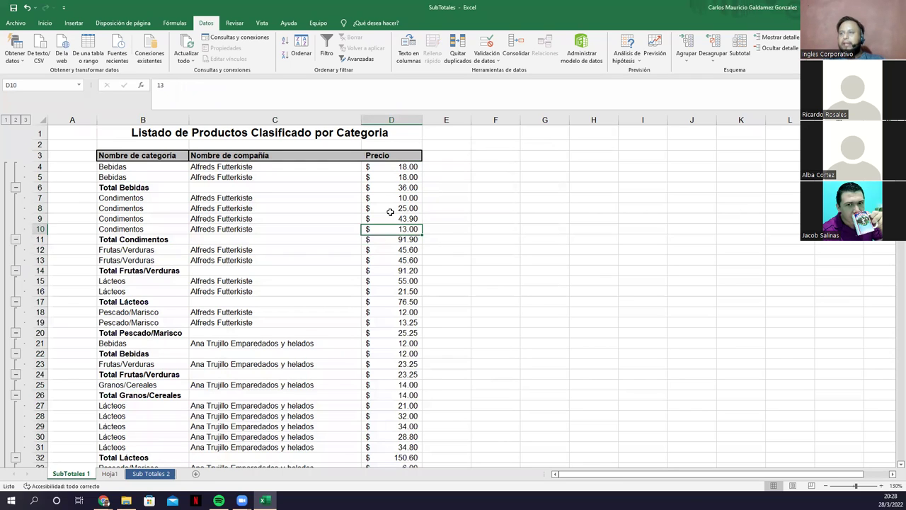
key(shift+Up)
key(shift+Up)
key(shift+Up)
drag(386, 249, 387, 324)
click(389, 283)
click(390, 342)
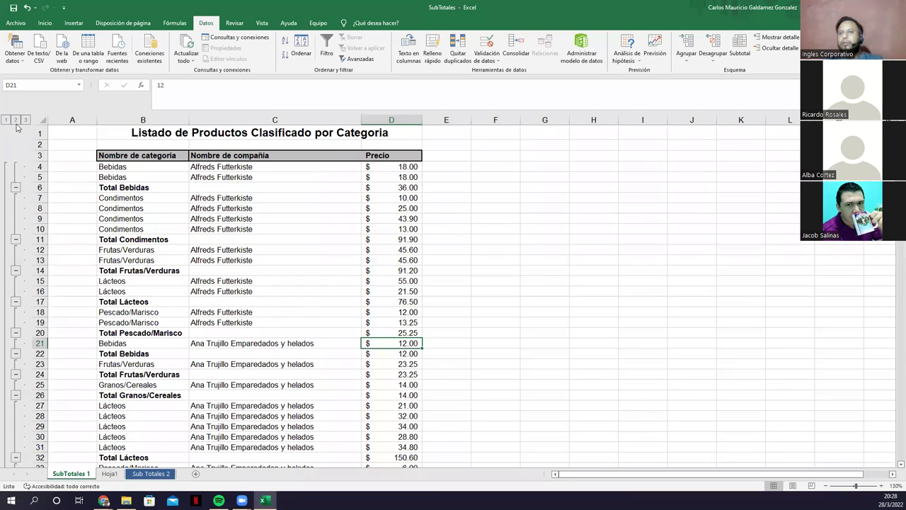
Collapse the outline to the category totals and examine them from Total general back up to the list title.
scroll(28, 157, down, 20)
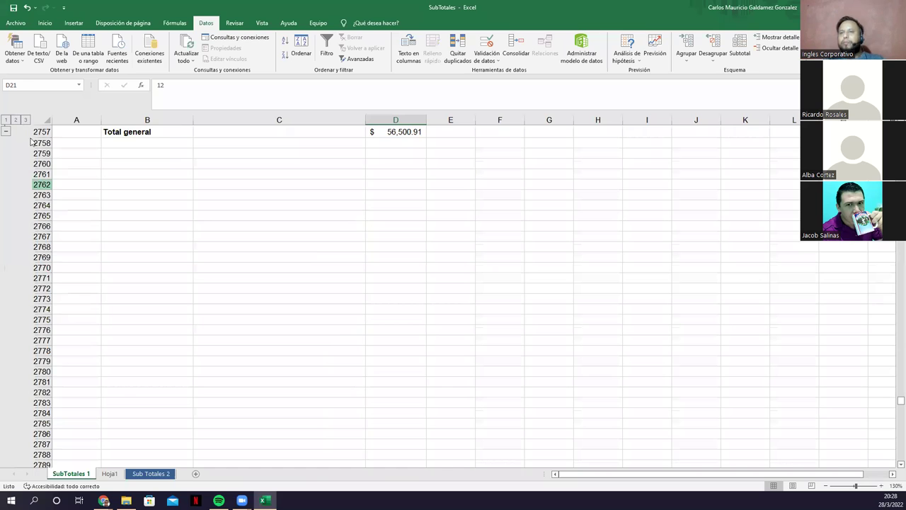
scroll(35, 191, up, 3)
scroll(36, 192, up, 9)
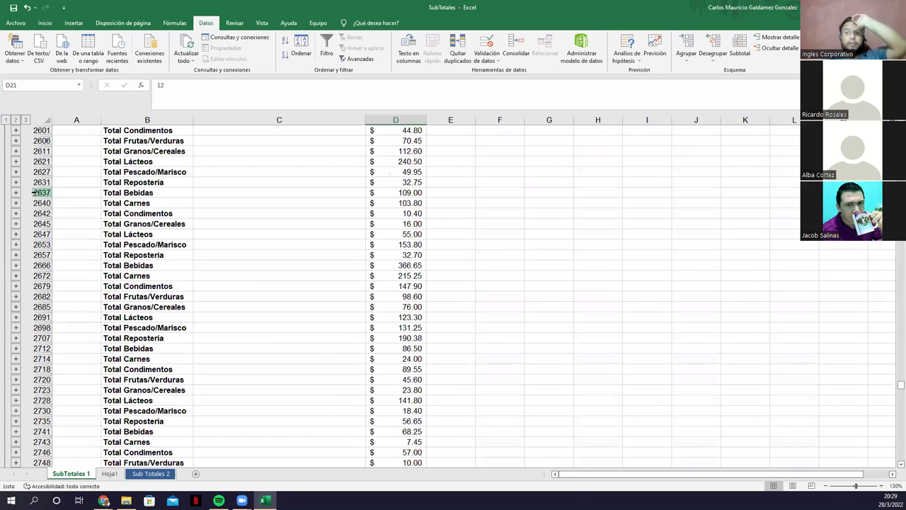
scroll(33, 192, up, 11)
scroll(146, 248, up, 9)
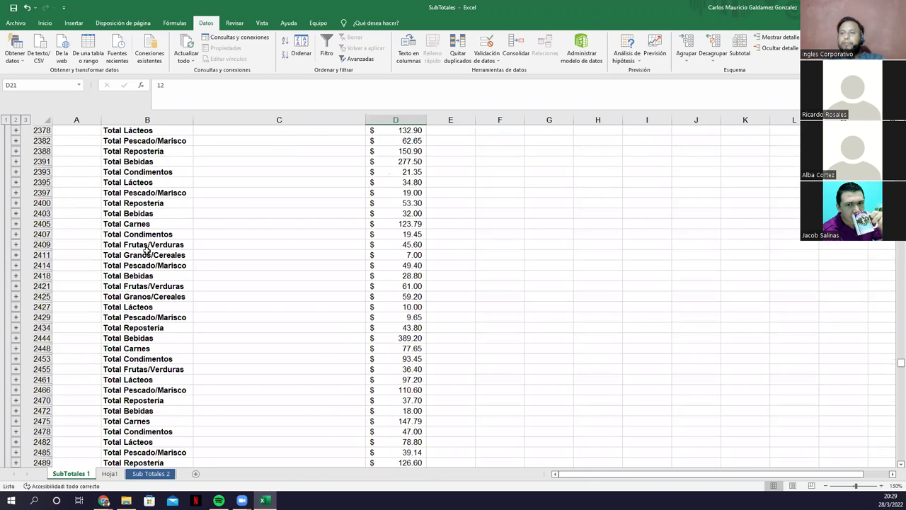
scroll(146, 248, up, 9)
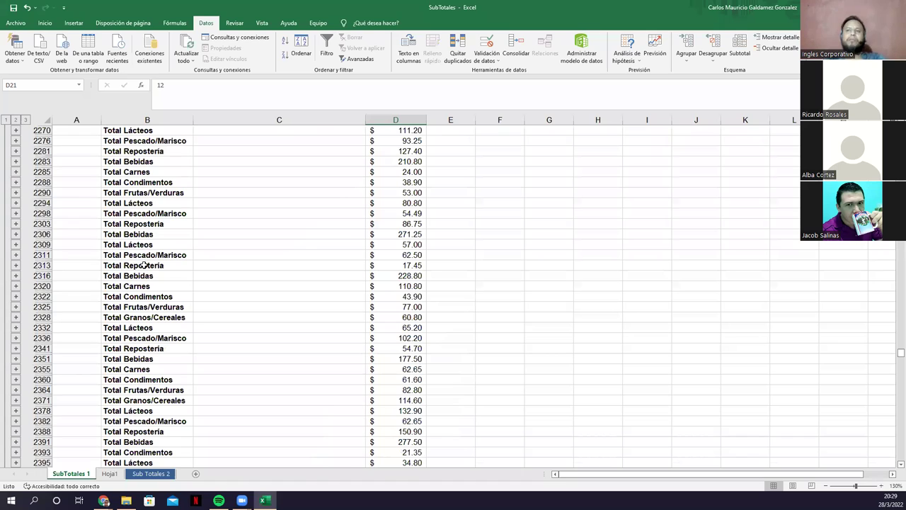
scroll(143, 265, up, 20)
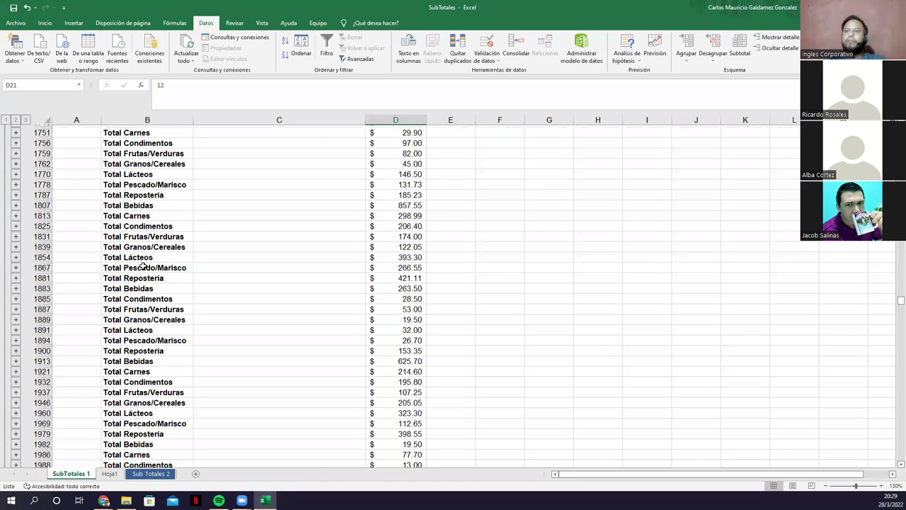
key(ctrl+Home)
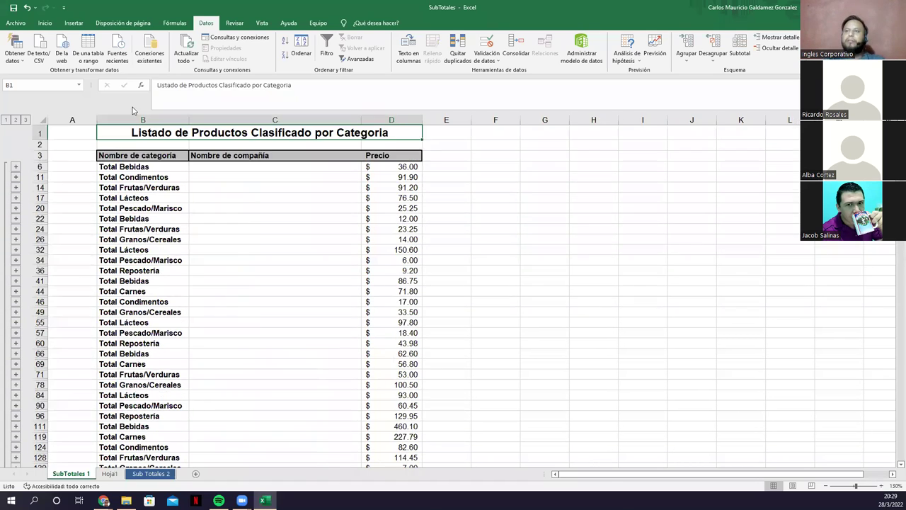
Remove all subtotals from the list, starting from the Nombre de categoría header.
click(174, 159)
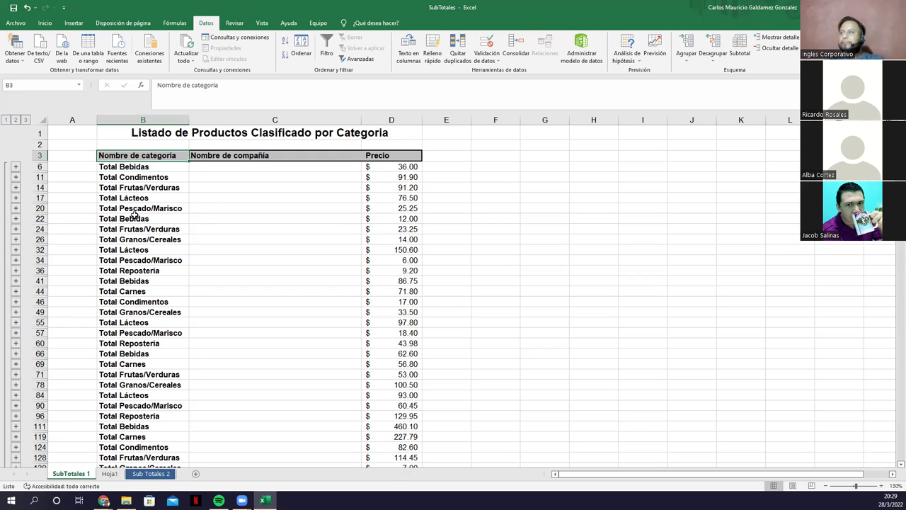
click(739, 57)
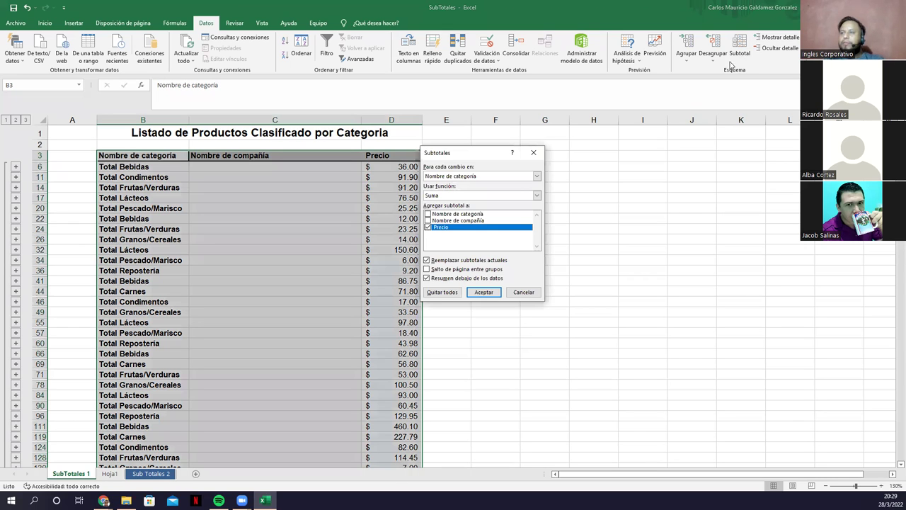
click(527, 293)
click(736, 60)
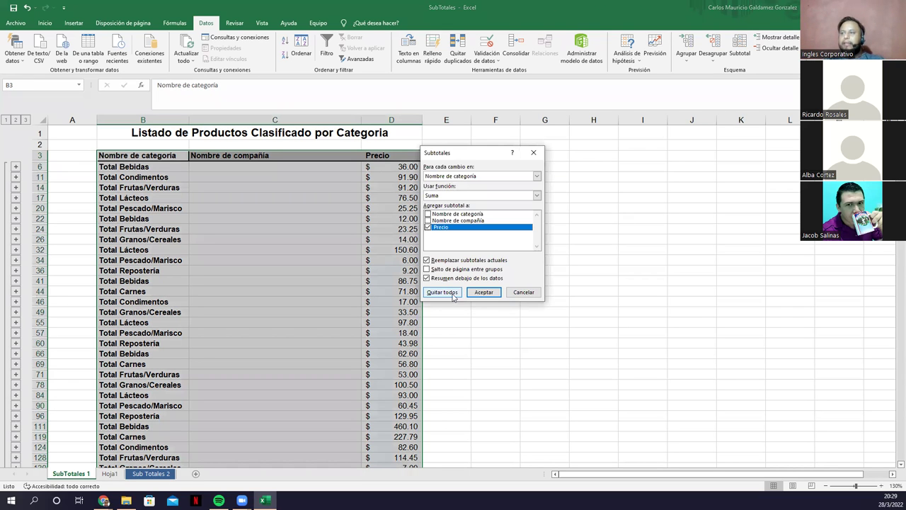
click(450, 293)
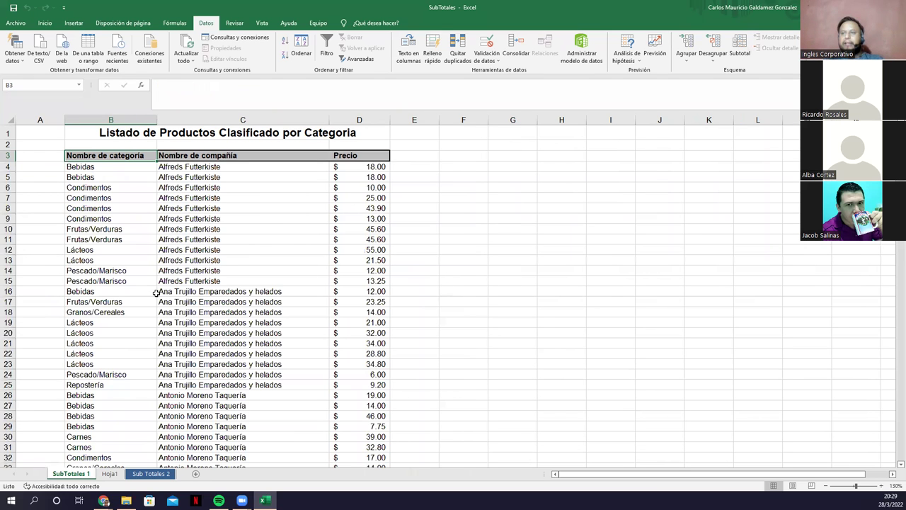
Examine the plain list's Nombre de categoría values and the Alfreds Futterkiste entries under Nombre de compañía.
click(212, 292)
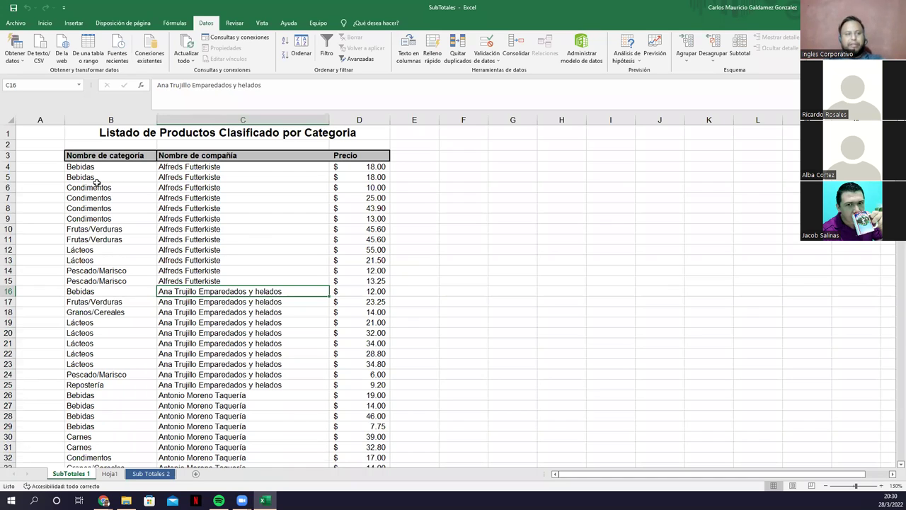
drag(67, 155, 337, 353)
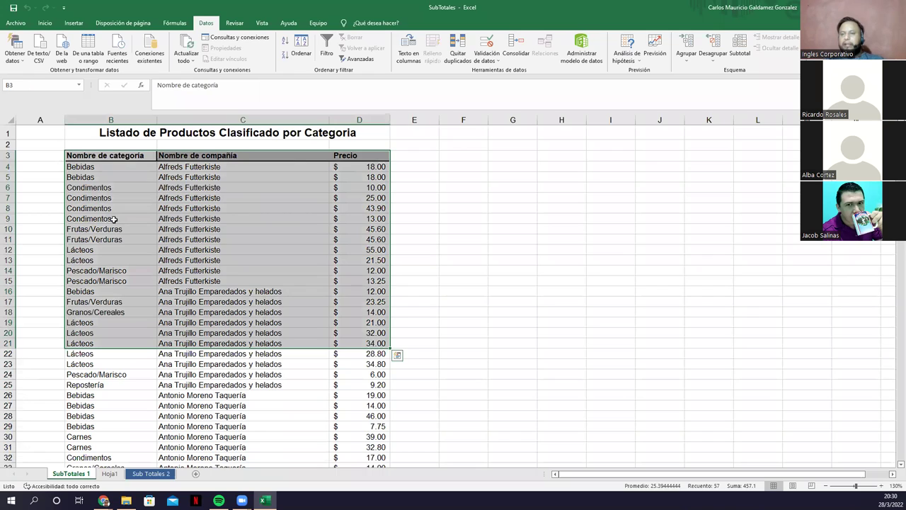
click(111, 218)
drag(92, 170, 102, 354)
drag(189, 167, 201, 271)
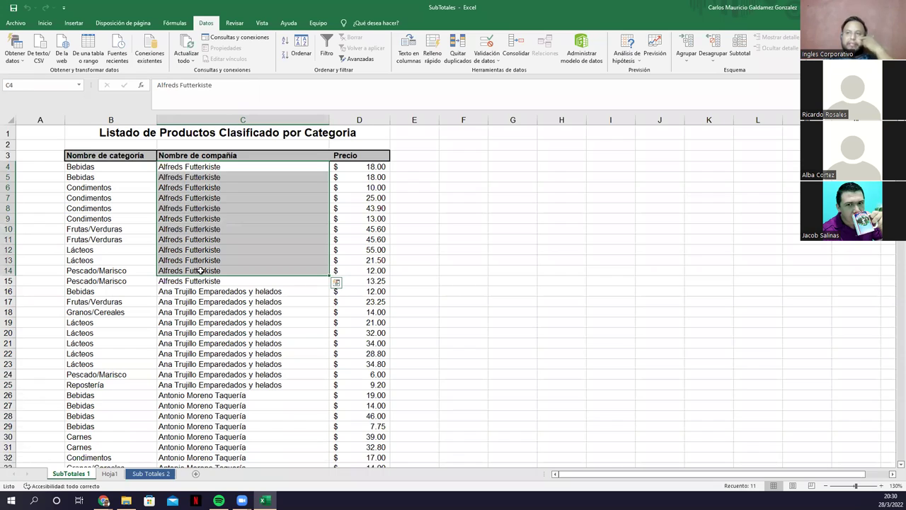
click(197, 197)
click(179, 167)
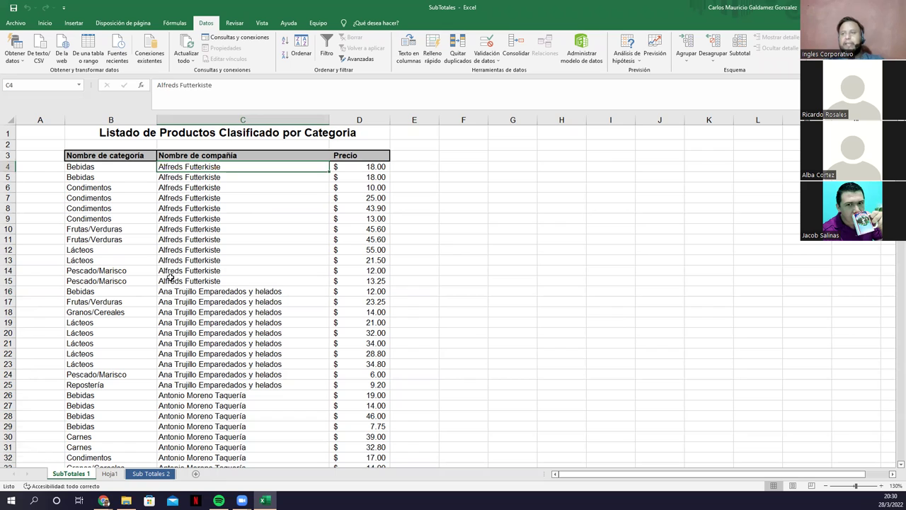
Select the full list B3:D2158, from the Nombre de categoría header to the last Precio record, and return to its header row.
click(98, 155)
key(shift+Right)
key(ctrl+shift+Down)
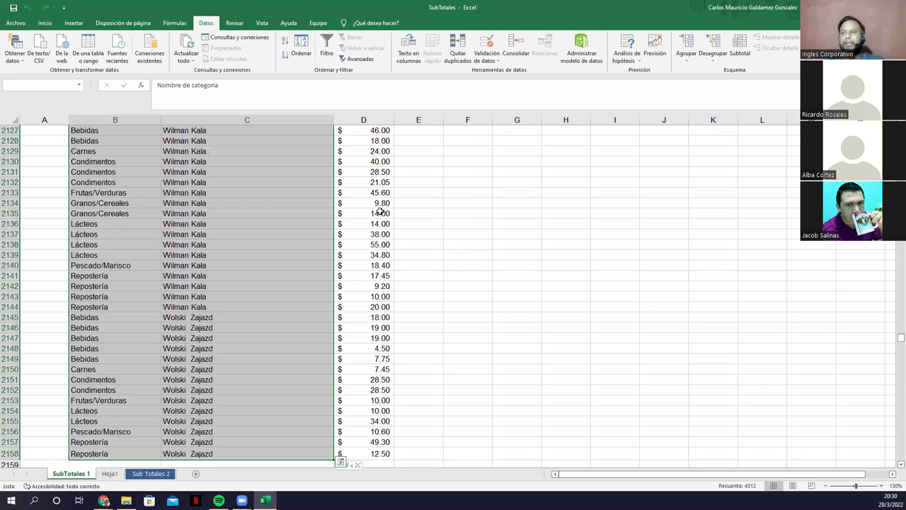
key(shift+Right)
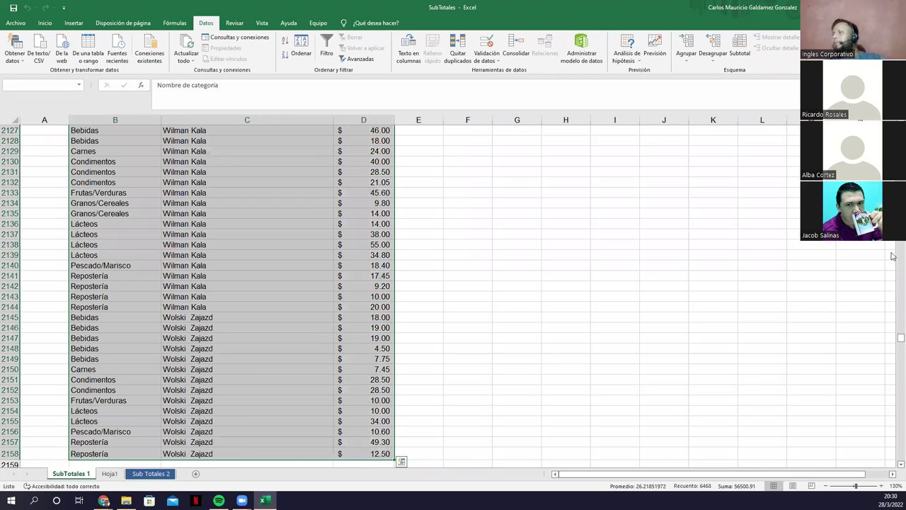
drag(898, 341, 899, 127)
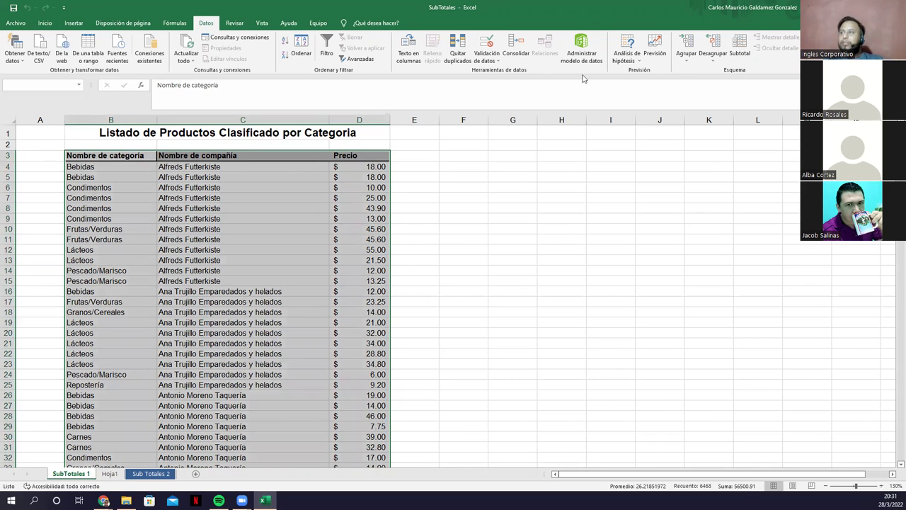
Add Recuento subtotals to Nombre de compañía only, excluding Precio, for each change in Nombre de categoría.
click(741, 48)
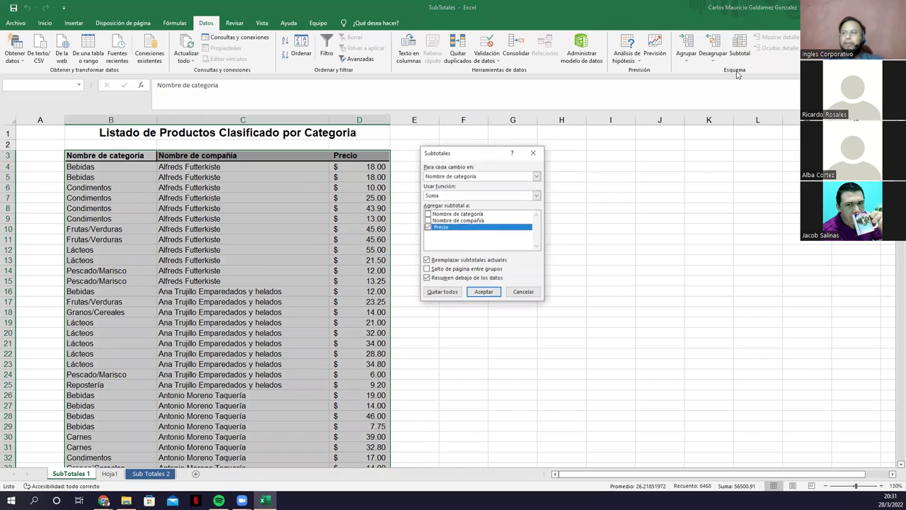
click(442, 197)
click(443, 197)
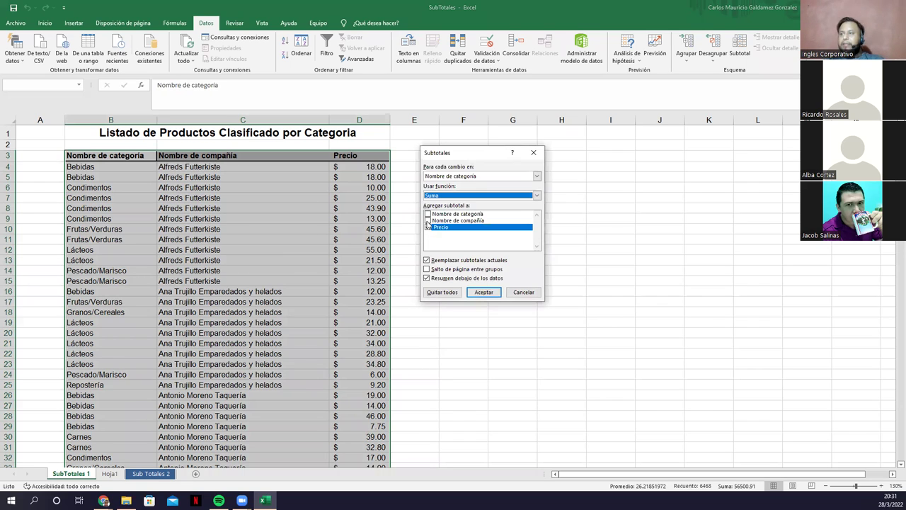
click(443, 235)
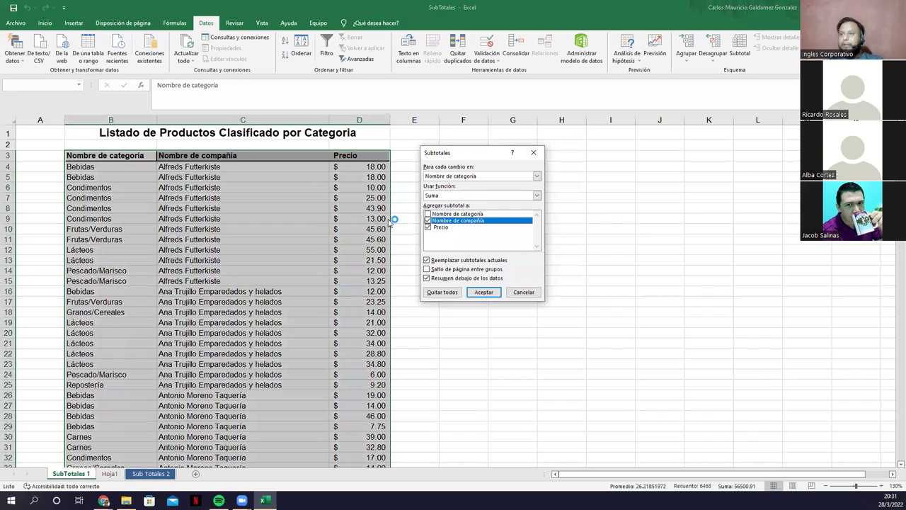
click(444, 196)
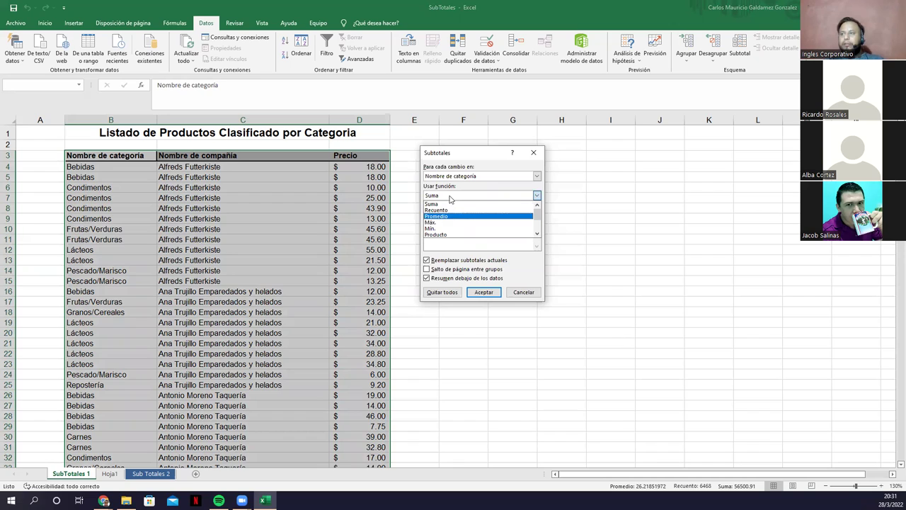
click(453, 215)
click(475, 276)
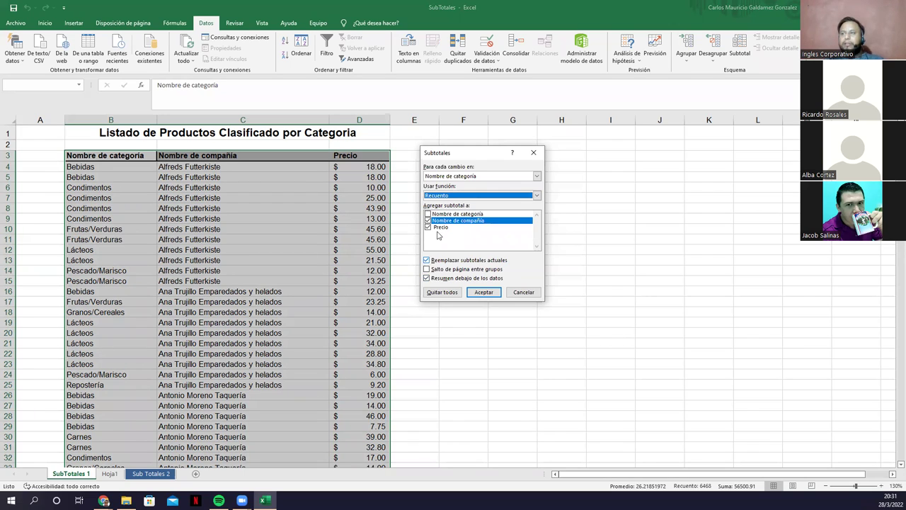
click(427, 228)
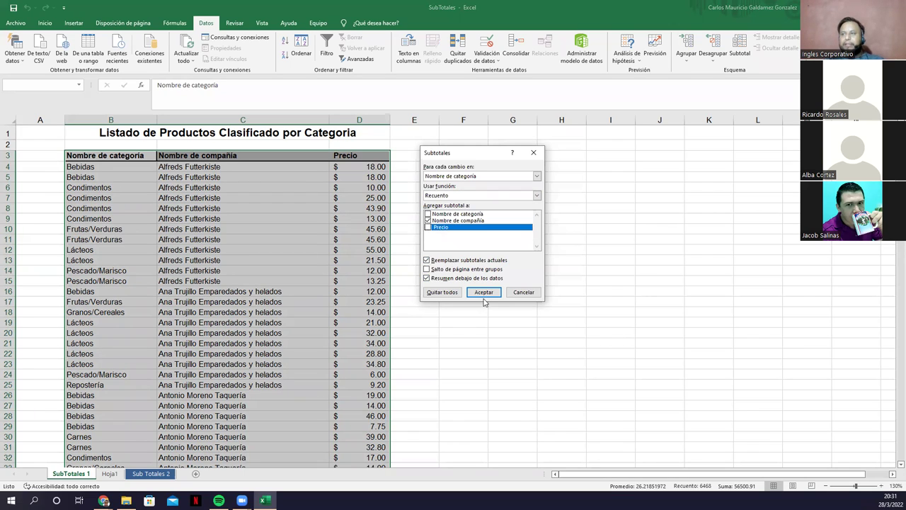
click(483, 293)
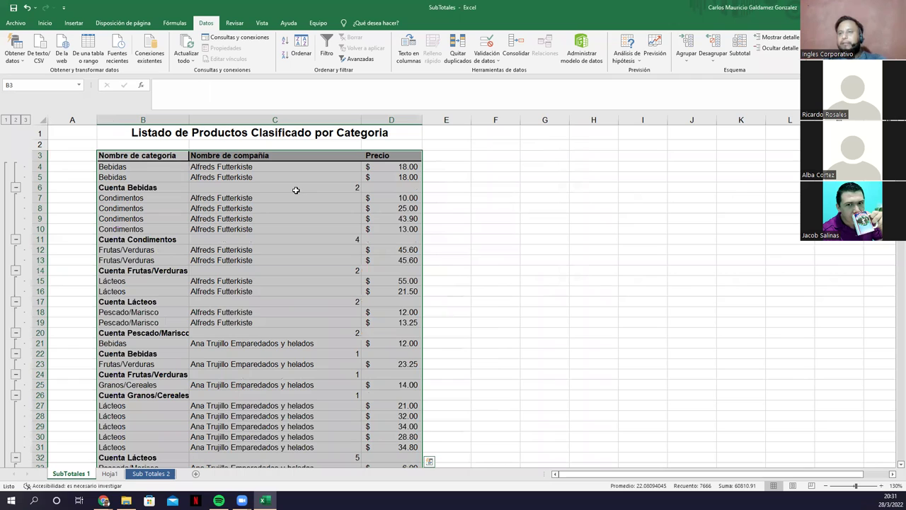
Examine the category count formulas in the Nombre de compañía column, including those for Condimentos, Frutas/Verduras, Lácteos and Bebidas.
click(355, 238)
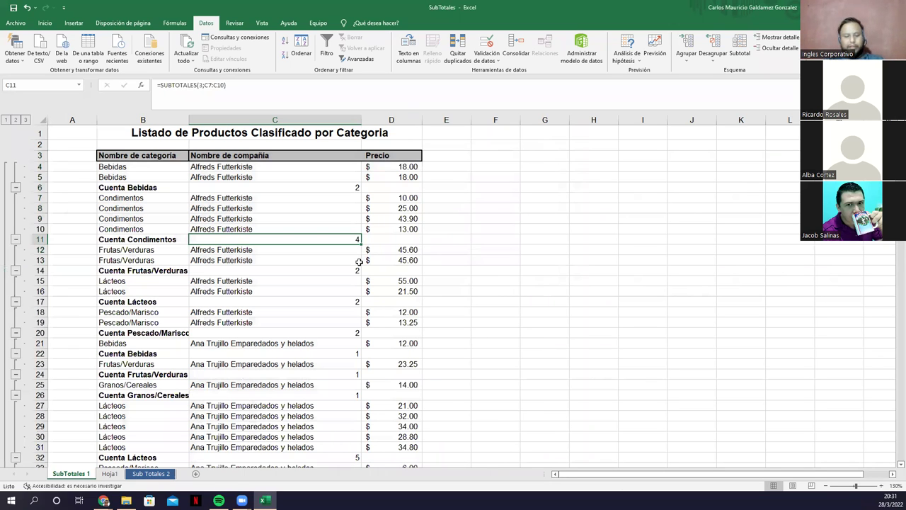
click(338, 272)
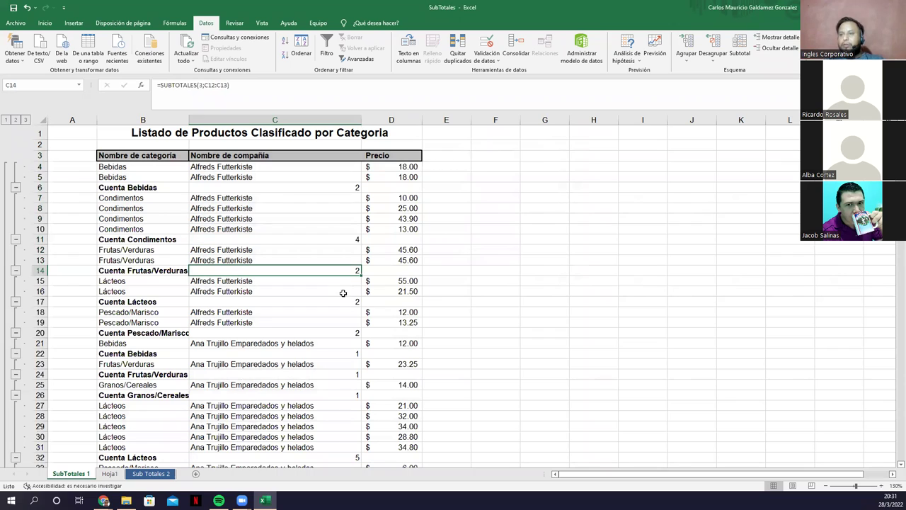
click(341, 303)
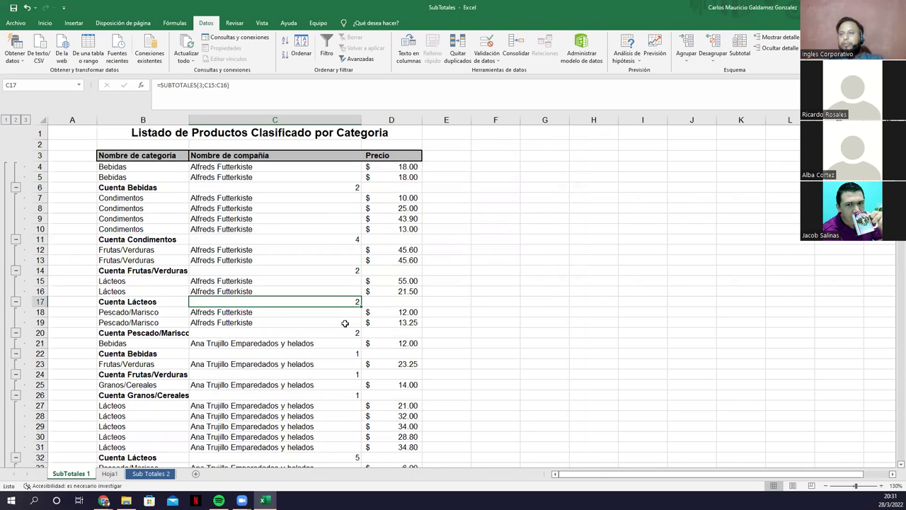
click(344, 323)
click(354, 332)
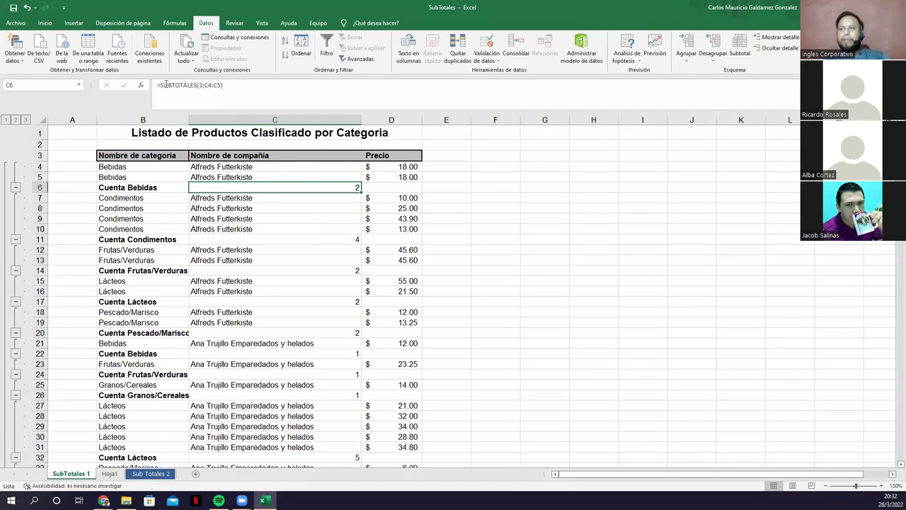
Examine the Bebidas count formula in C6 and leave it uncommitted, returning to the Nombre de compañía header.
triple_click(241, 85)
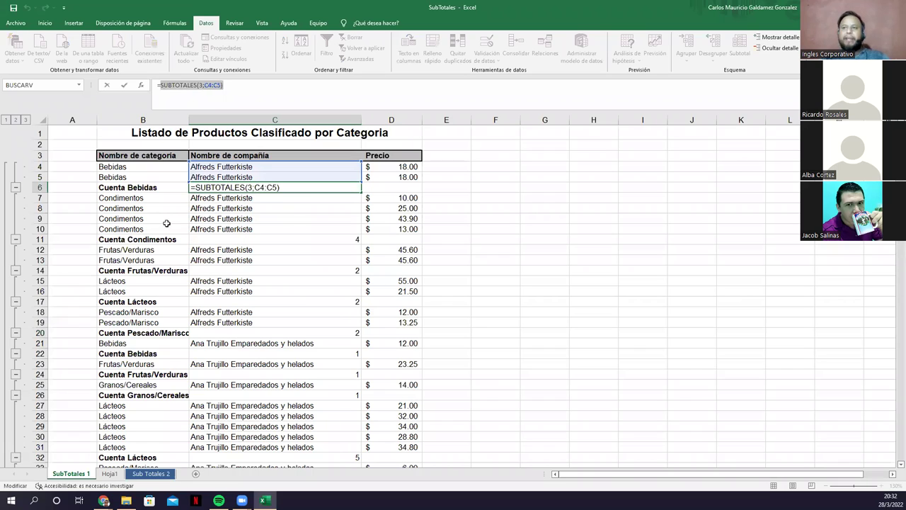
click(132, 190)
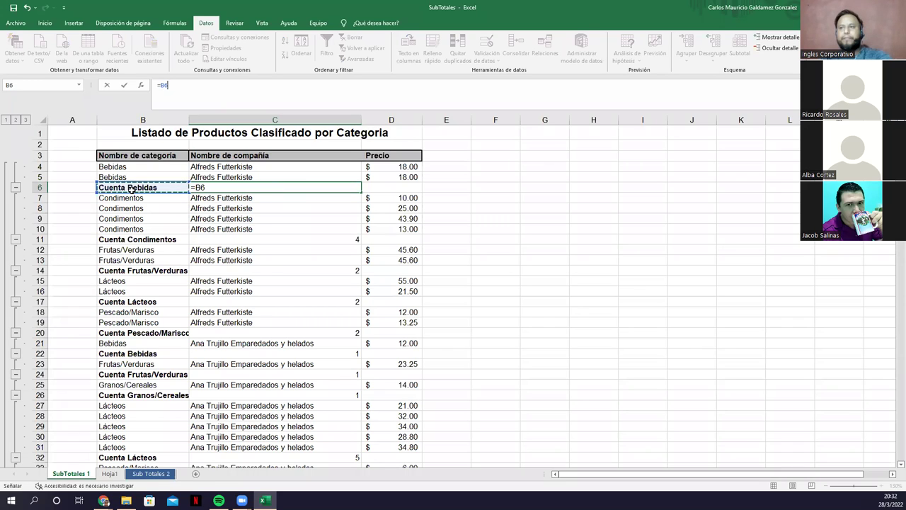
click(191, 191)
click(239, 159)
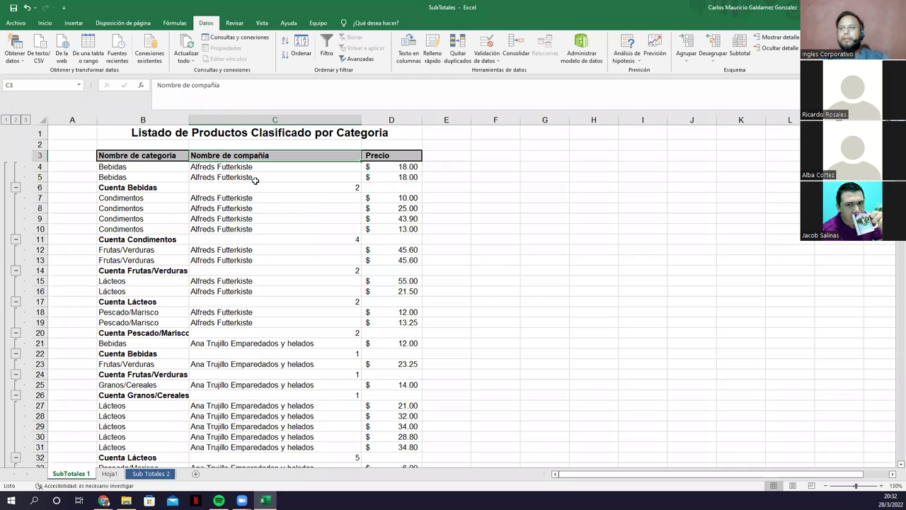
Replace the category subtotals with Suma subtotals on both Nombre de compañía and Precio for each change in Nombre de categoría.
click(736, 57)
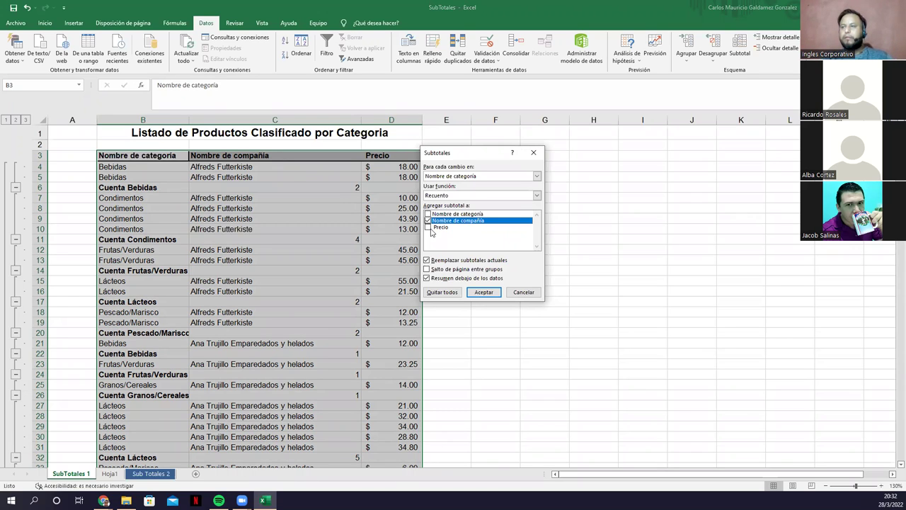
click(449, 196)
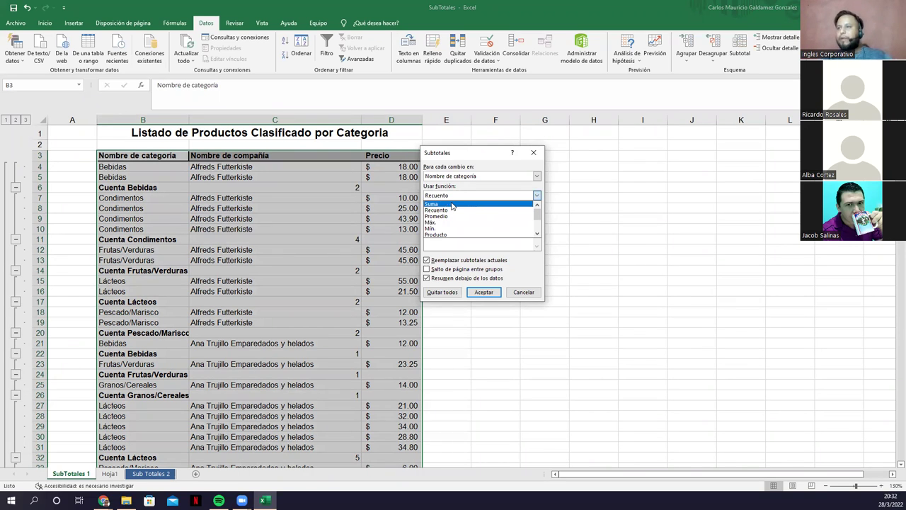
click(452, 204)
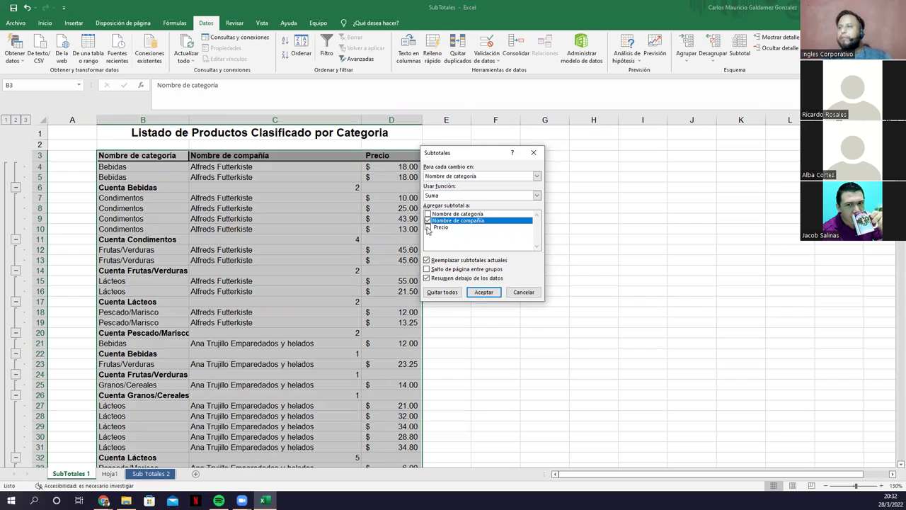
click(428, 227)
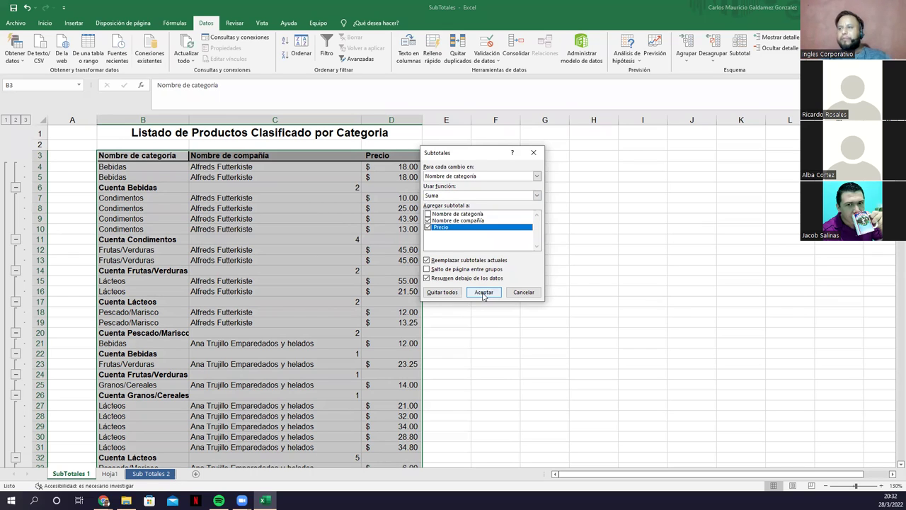
click(484, 292)
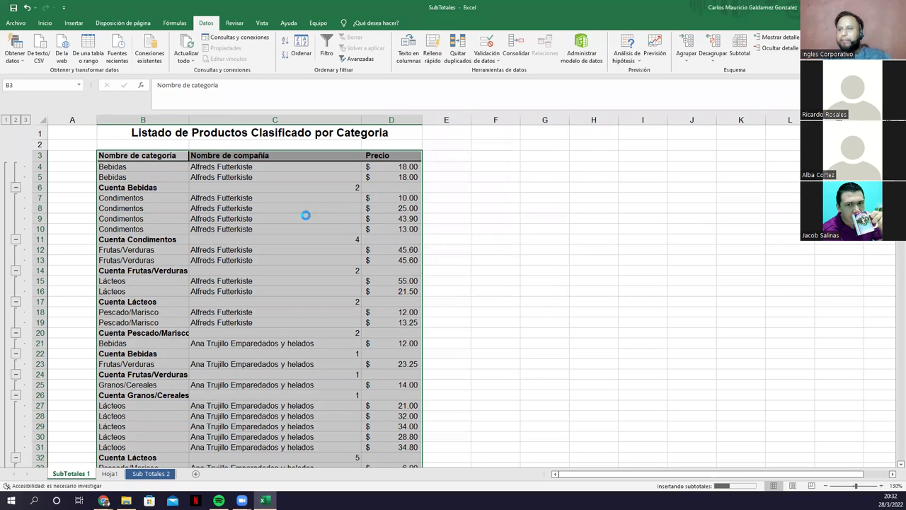
Examine the two records above Total Bebidas across Precio, Nombre de categoría and Nombre de compañía.
click(286, 188)
drag(396, 168, 396, 180)
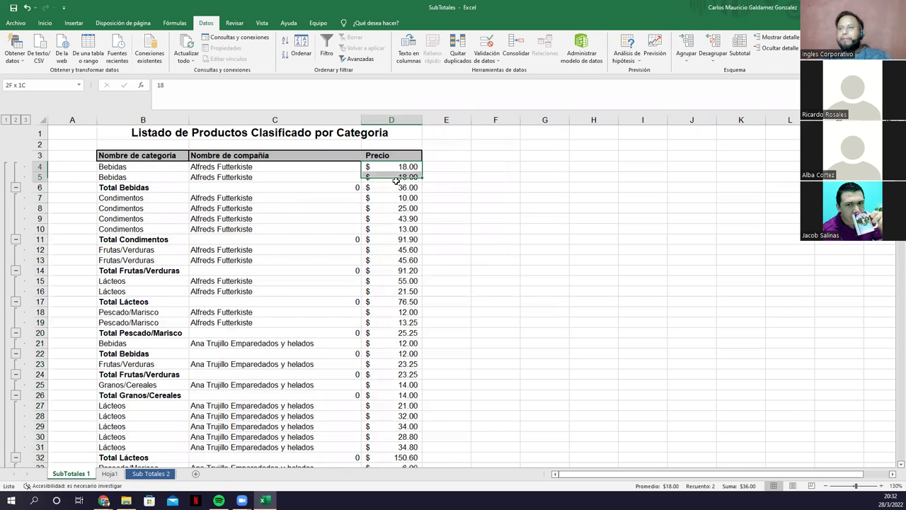
drag(133, 166, 138, 178)
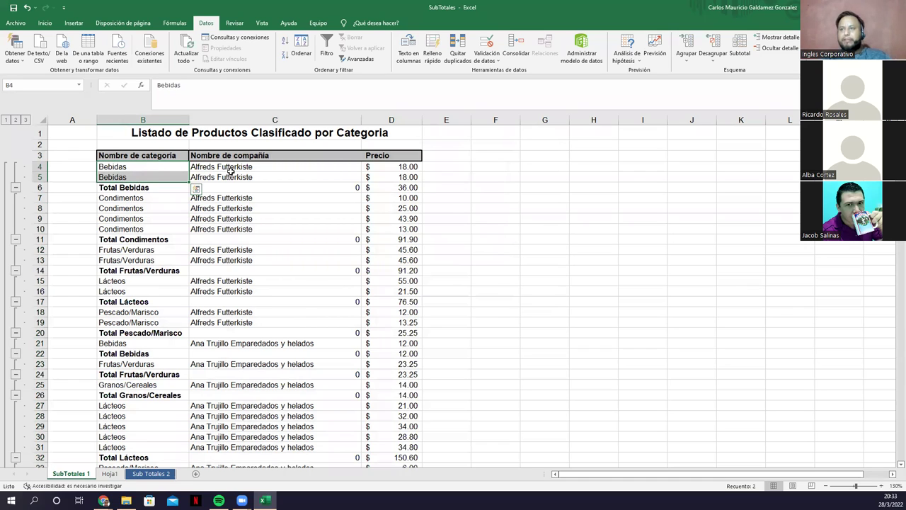
drag(234, 168, 234, 178)
click(738, 48)
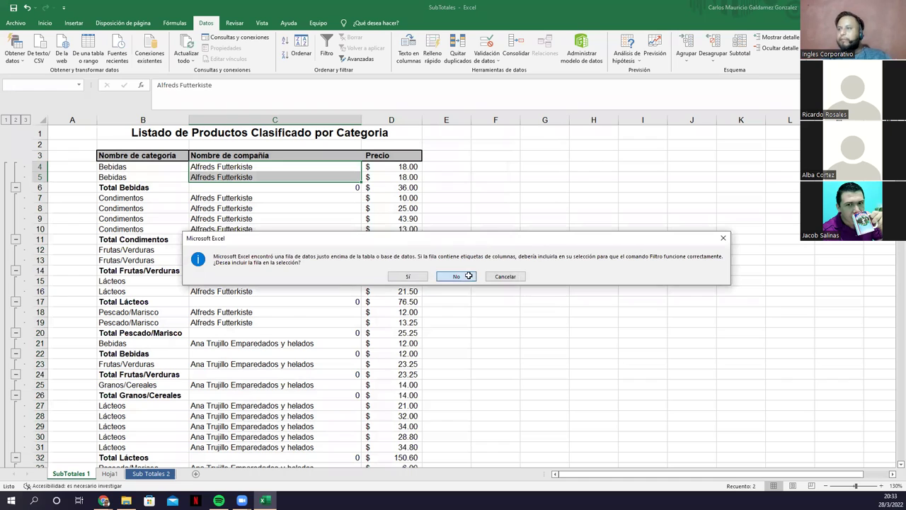
click(466, 276)
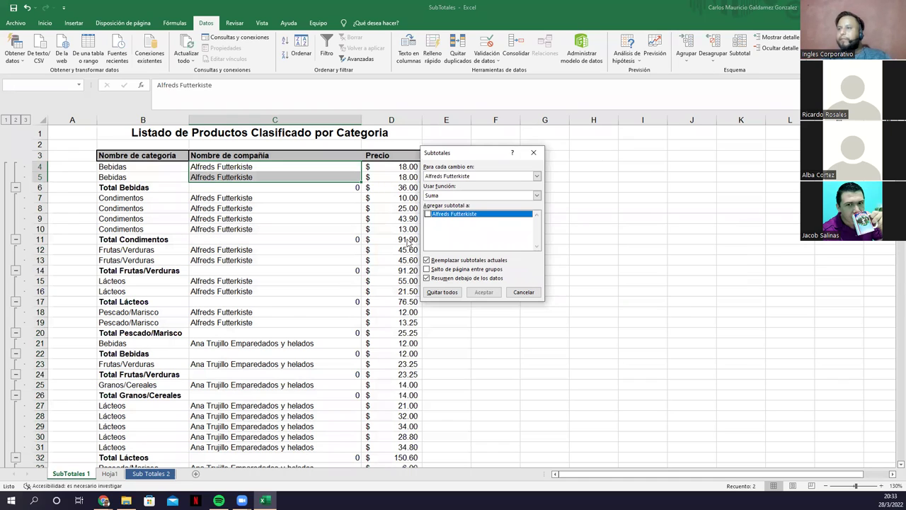
click(524, 291)
click(267, 208)
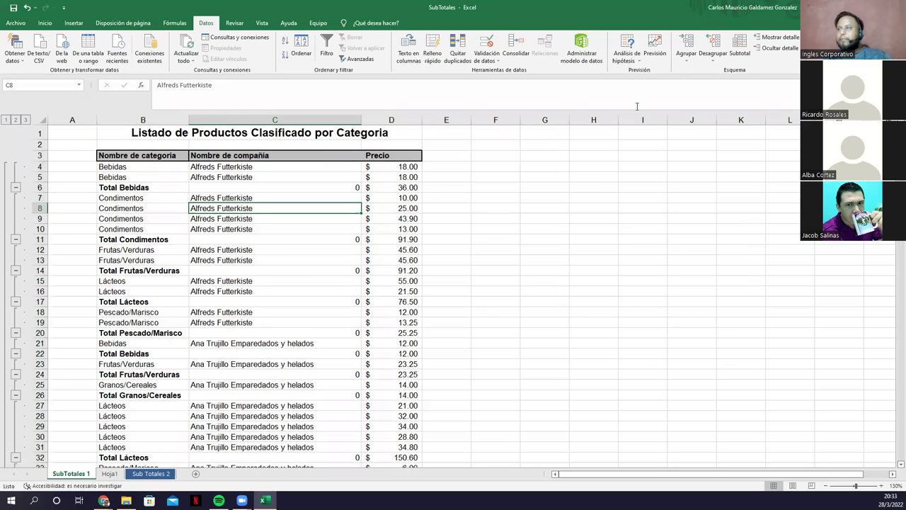
Remove all subtotals from the product list on SubTotales 1.
click(738, 47)
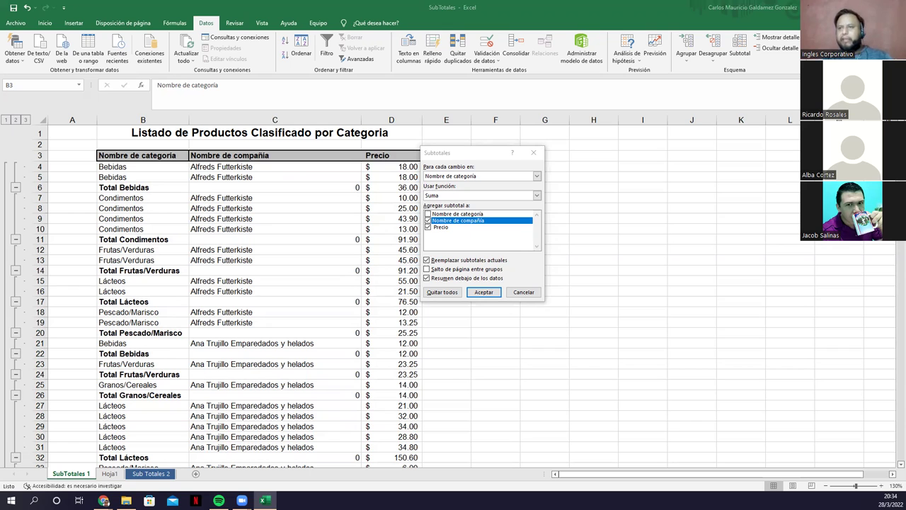
click(119, 167)
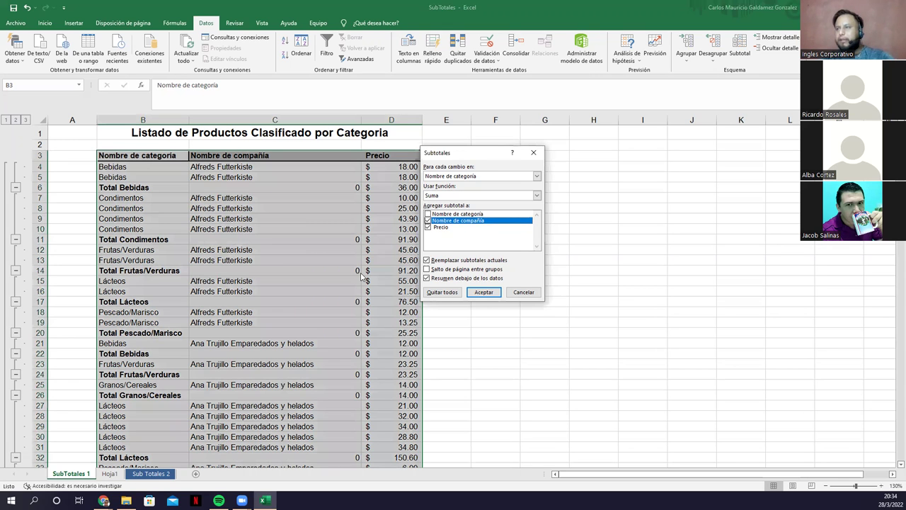
click(441, 292)
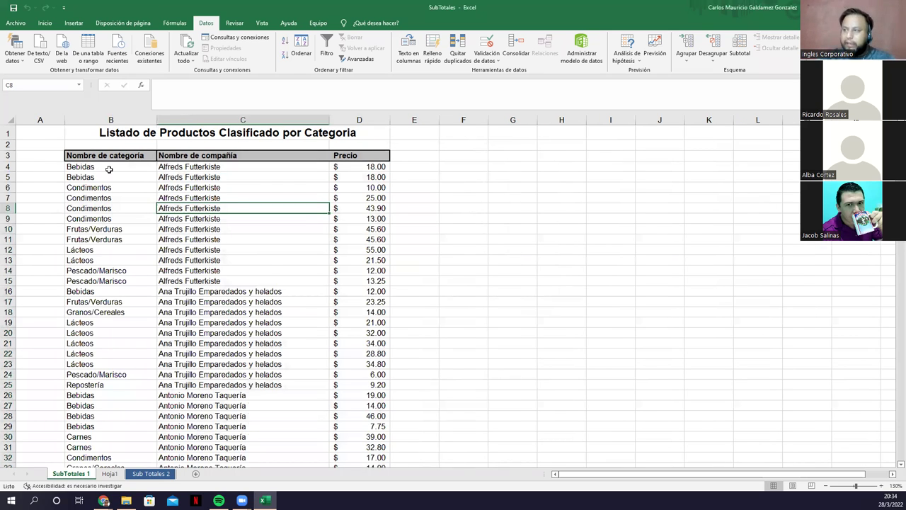
click(109, 169)
key(ctrl+shift+Down)
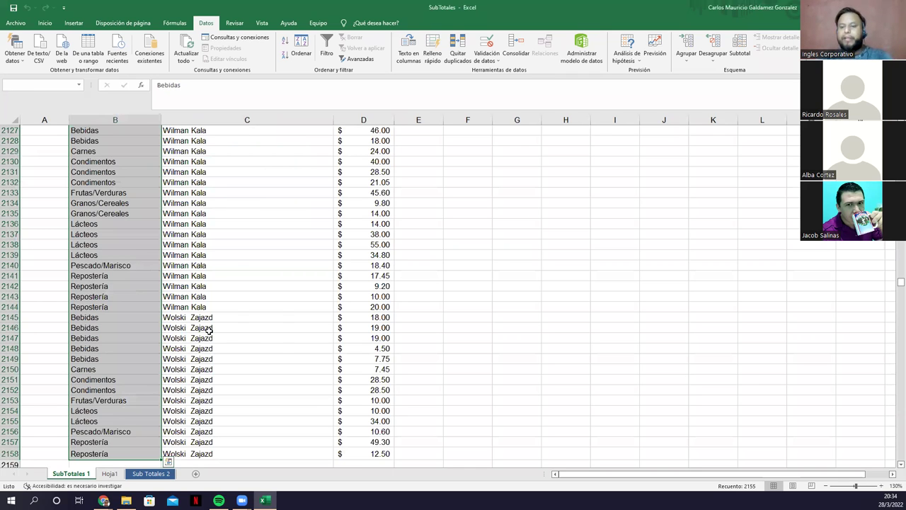
key(ctrl+Up)
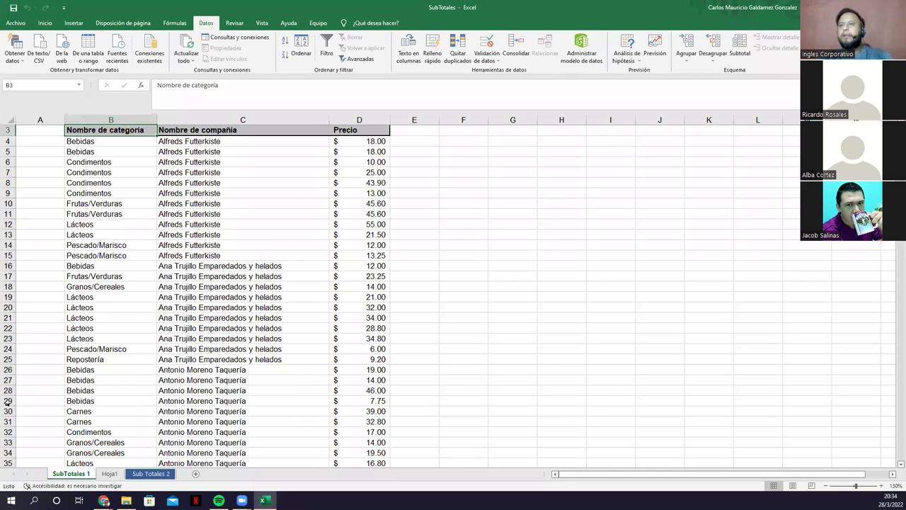
scroll(106, 162, up, 1)
click(106, 164)
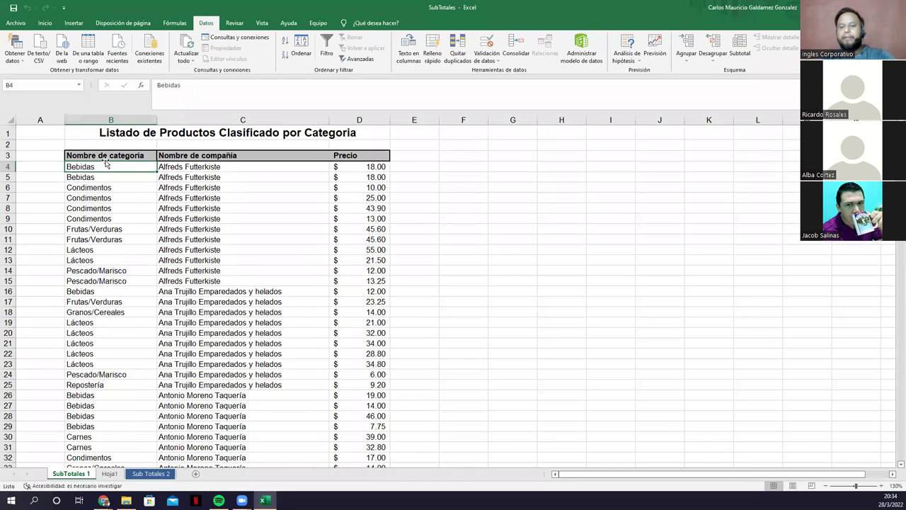
Select the plain list B3:D2158 with its headers, covering Nombre de categoría, Nombre de compañía and Precio.
click(106, 157)
key(shift+Right)
key(ctrl+shift+Down)
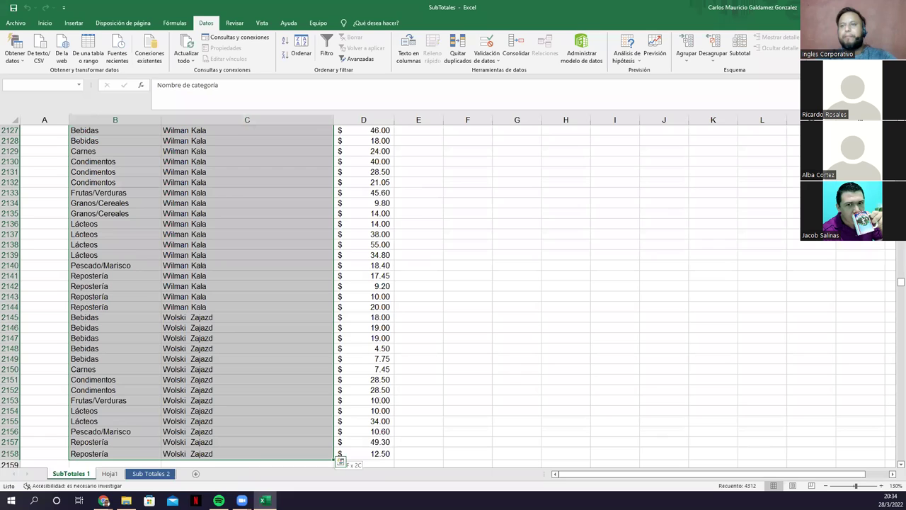
key(shift+Right)
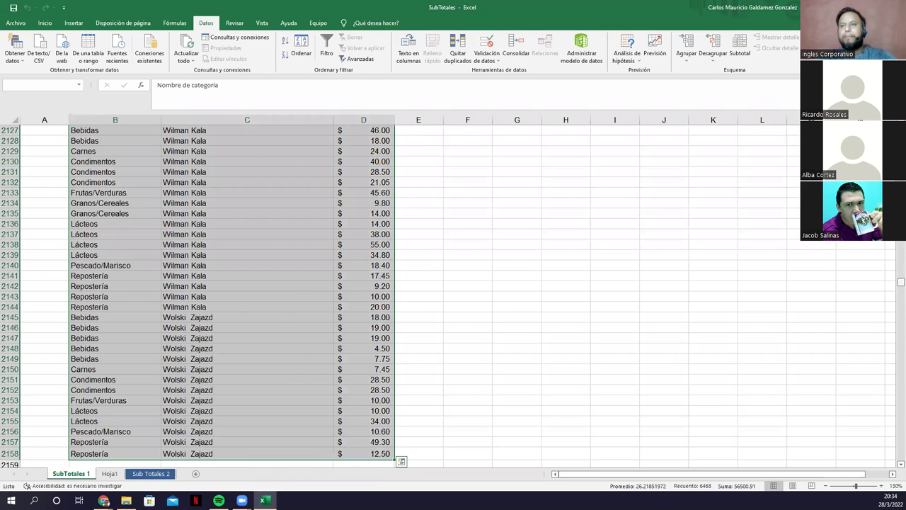
drag(900, 282, 901, 129)
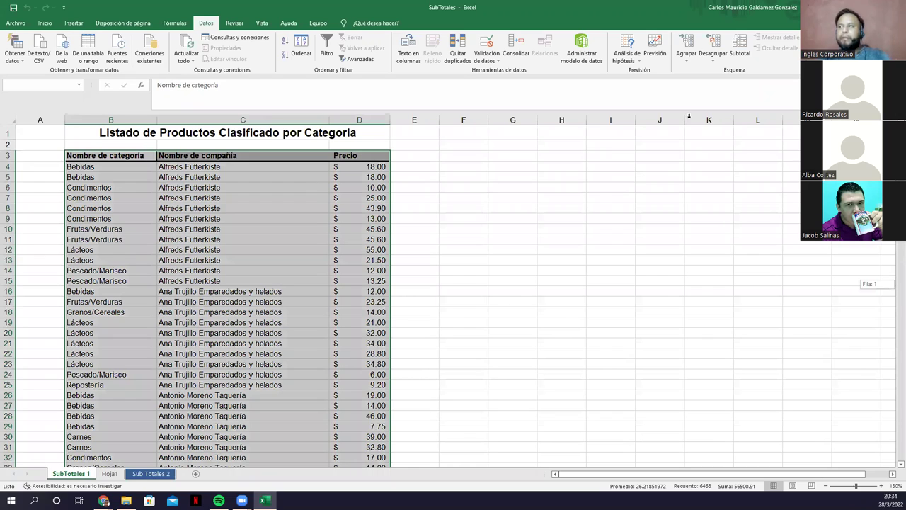
Try a Suma subtotal setup covering Nombre de categoría, Nombre de compañía and Precio, and dismiss it without applying.
click(738, 56)
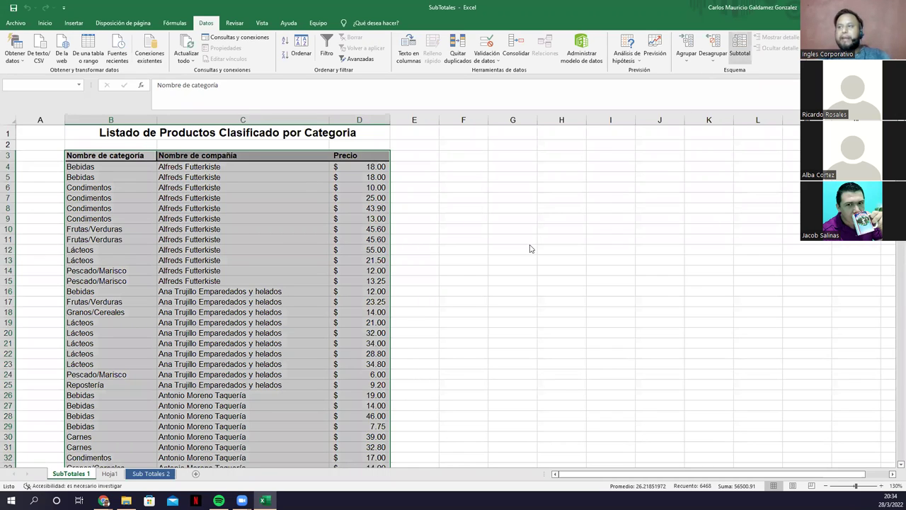
click(429, 227)
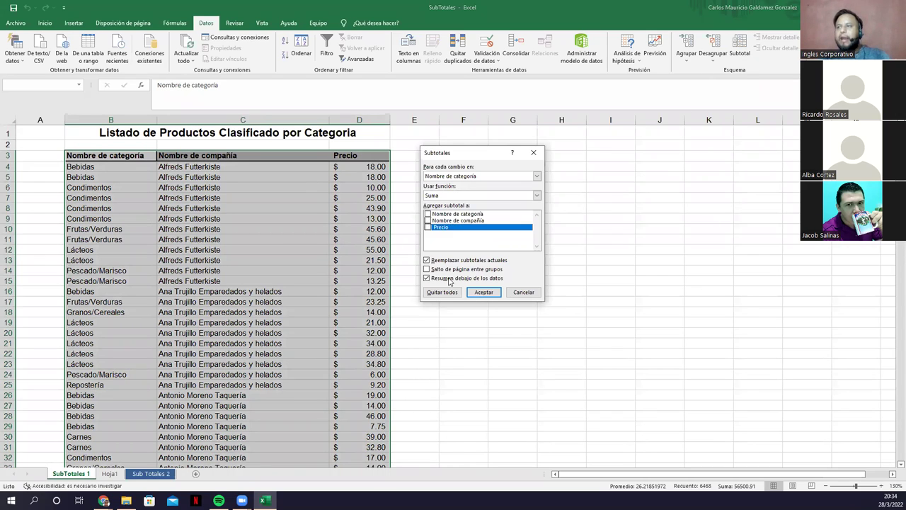
click(428, 214)
click(427, 221)
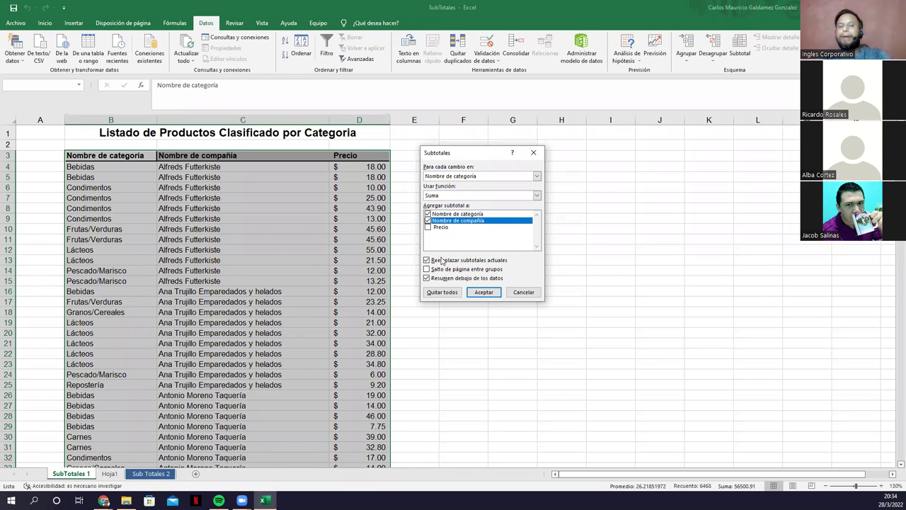
click(428, 226)
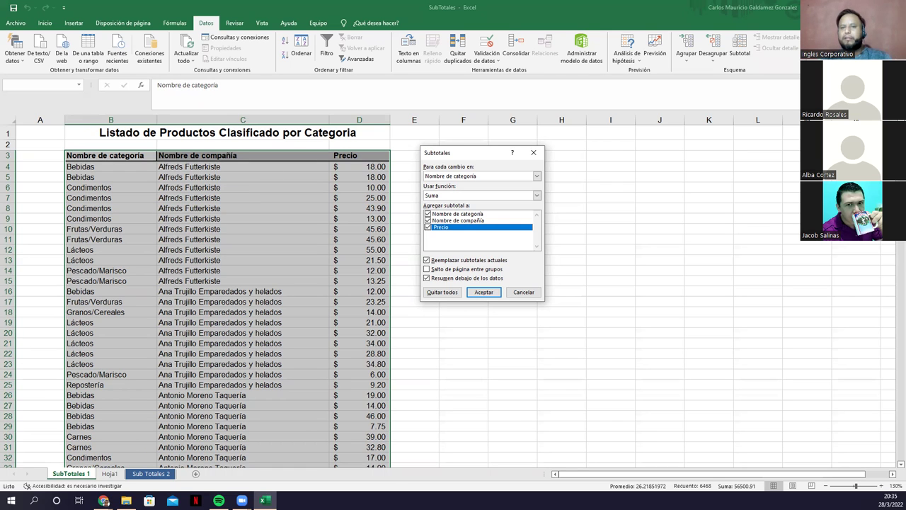
key(Return)
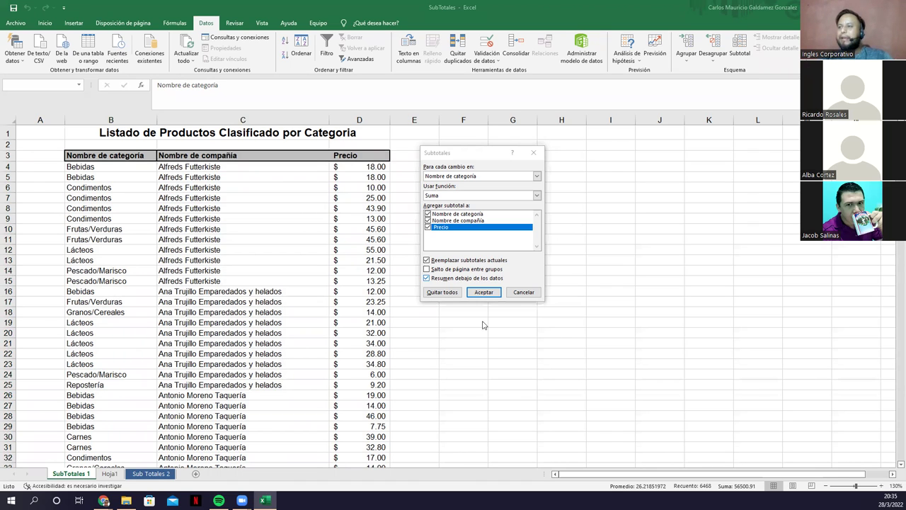
click(528, 270)
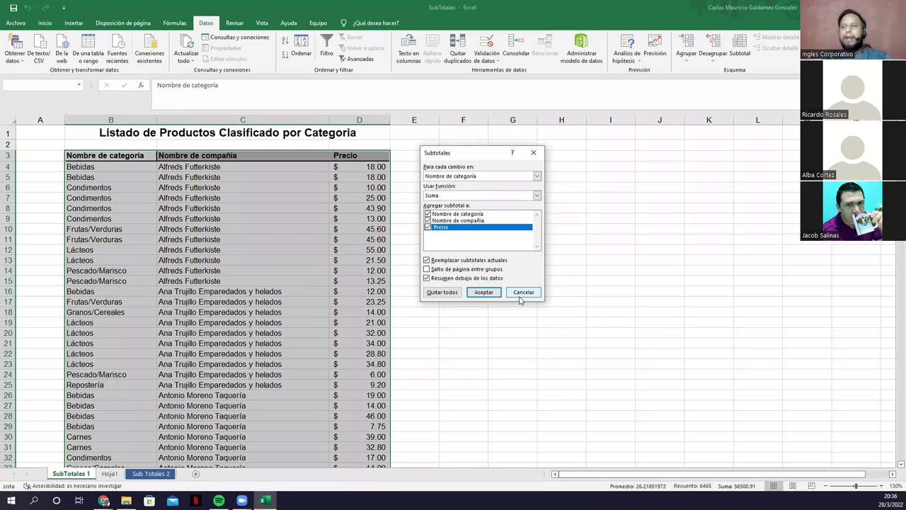
click(521, 293)
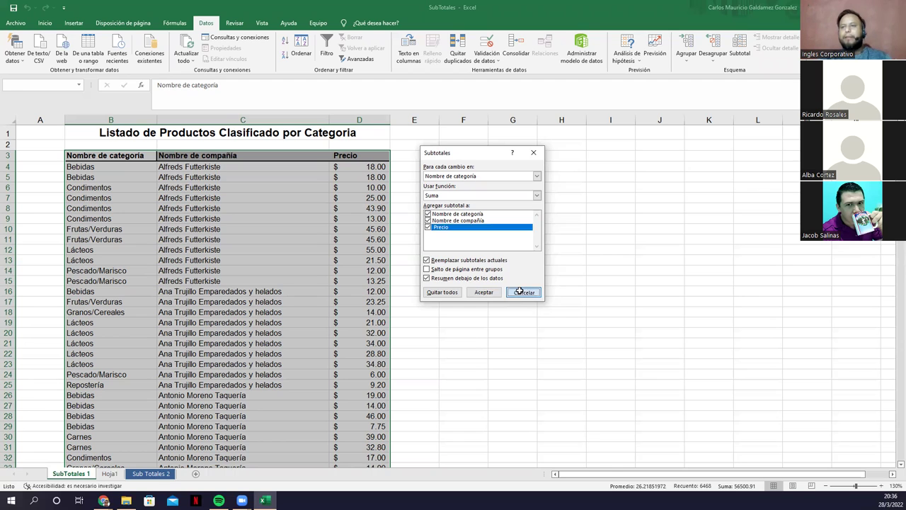
Enter the label Bebidas in cell F8 beside the product list on SubTotales 1.
click(465, 206)
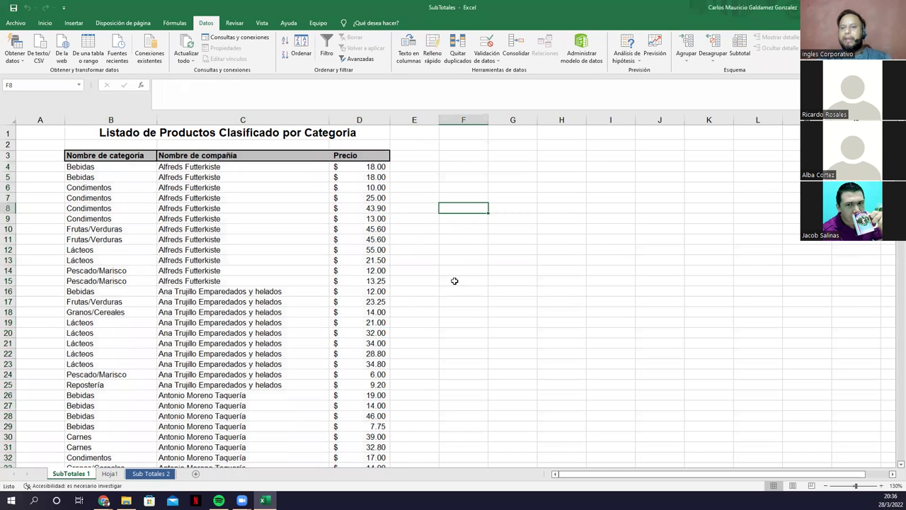
click(150, 472)
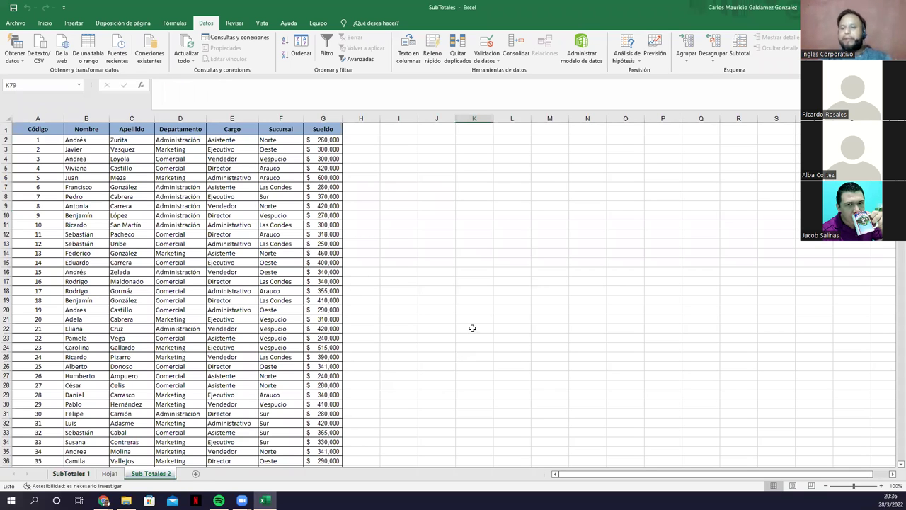
key(ctrl+Page_Up)
key(ctrl+Page_Up)
text(B)
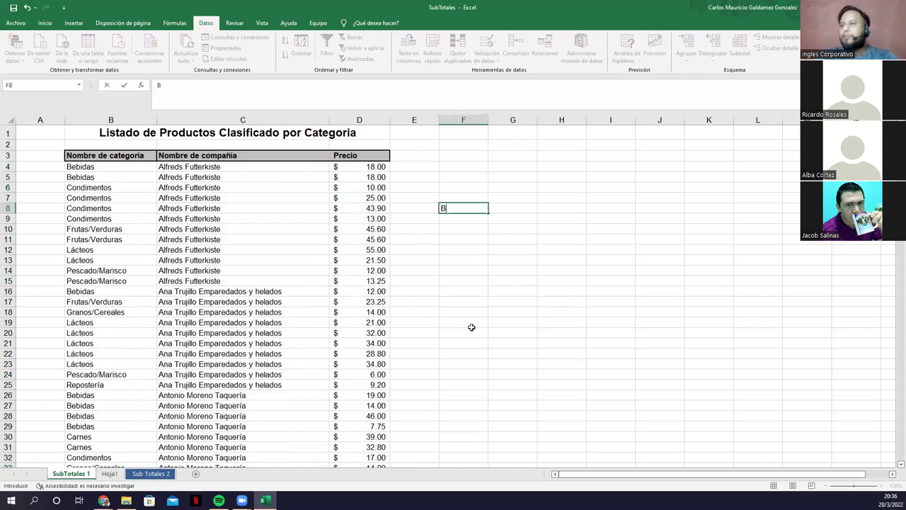
text(ebidas)
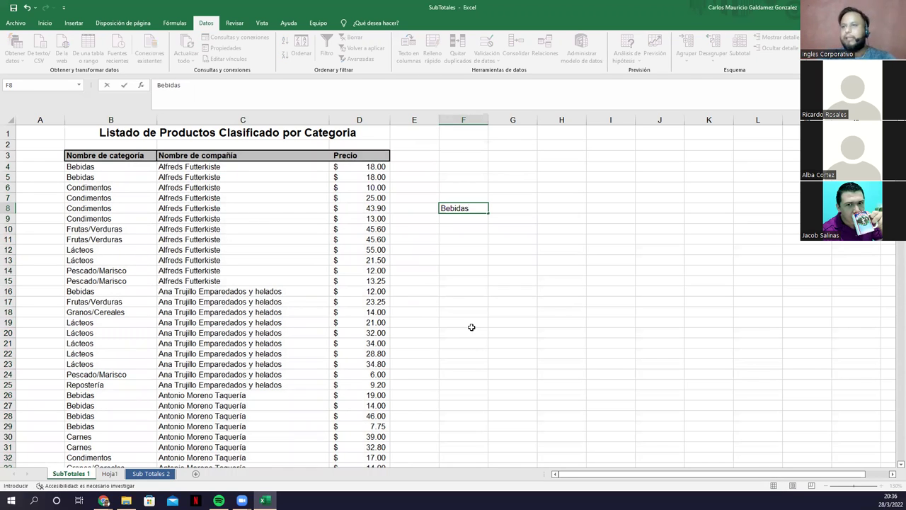
key(Tab)
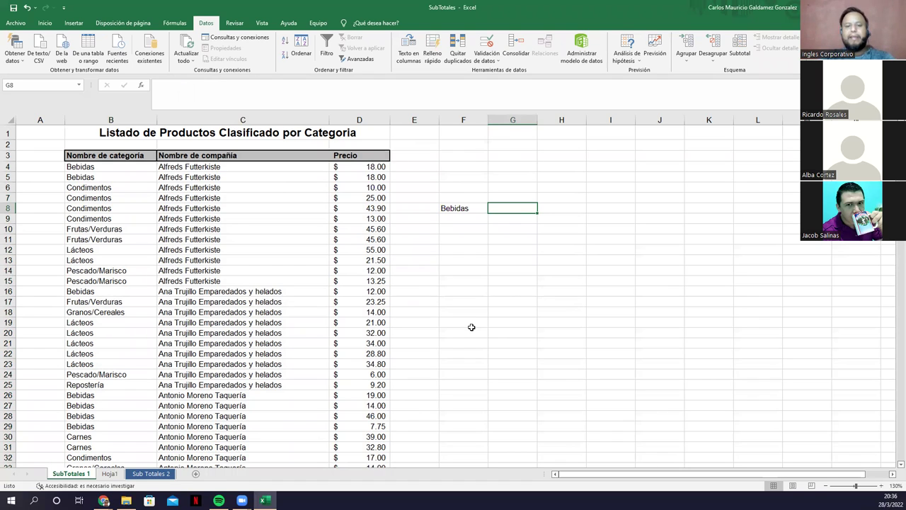
Enter the heading TOTAL DE BEBIDAS in cell G7, one row above and one column beyond the Bebidas label.
key(Up)
text(TOTAL DE )
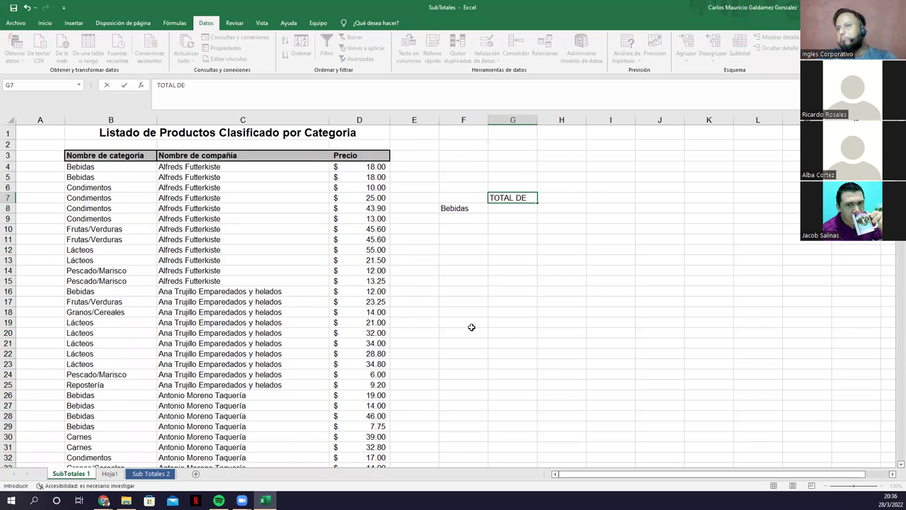
text(BEBIDAS)
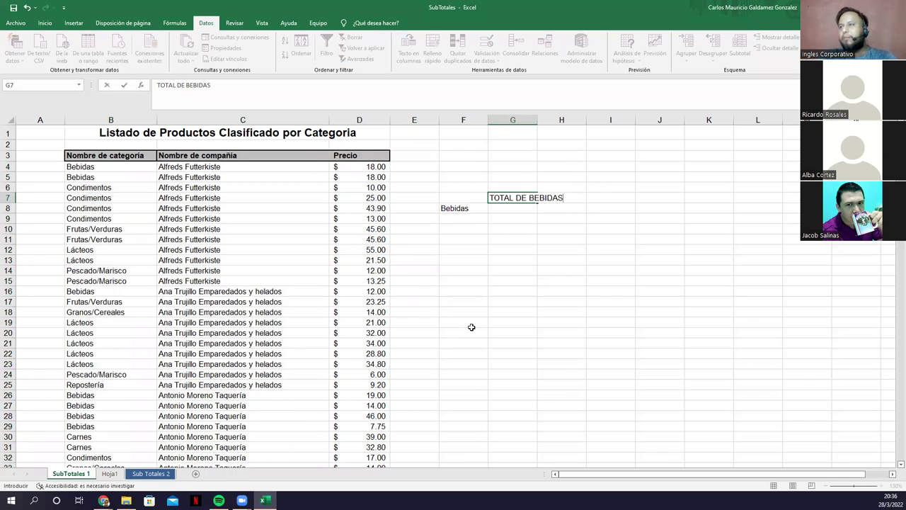
key(Return)
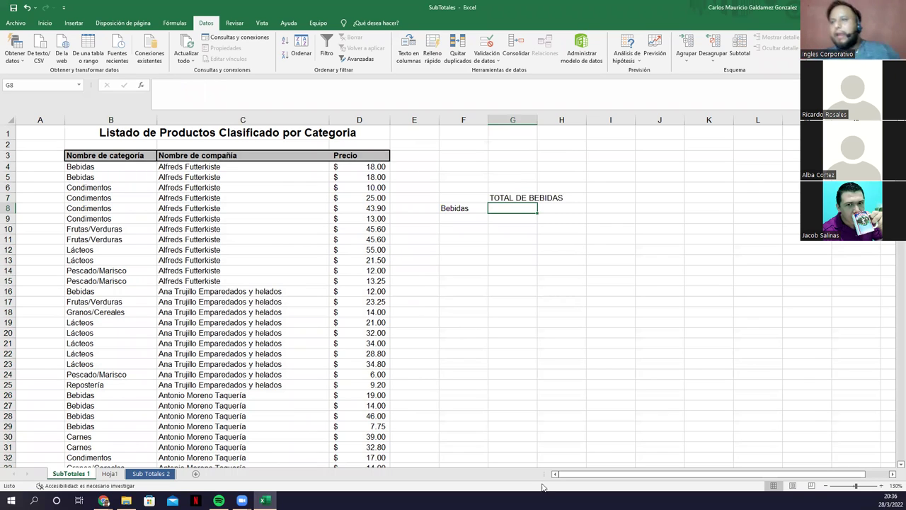
click(97, 173)
click(97, 168)
key(ctrl+shift+Down)
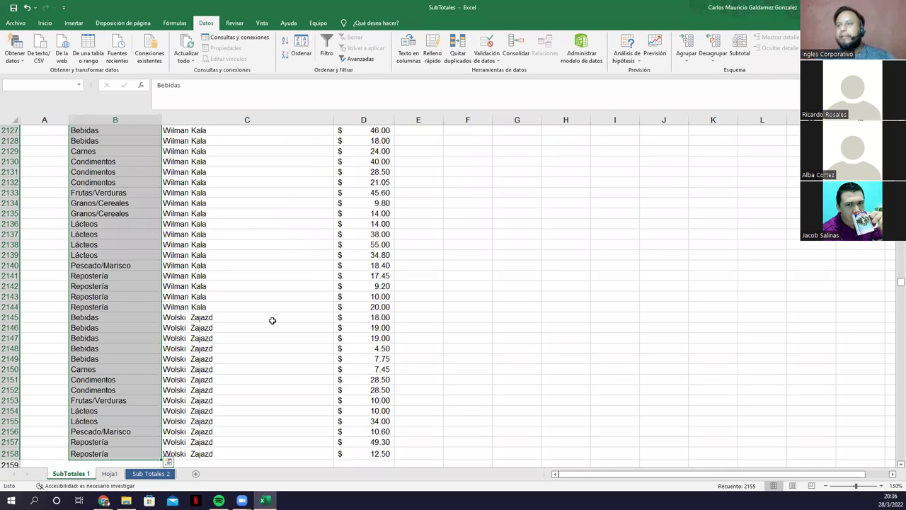
click(735, 51)
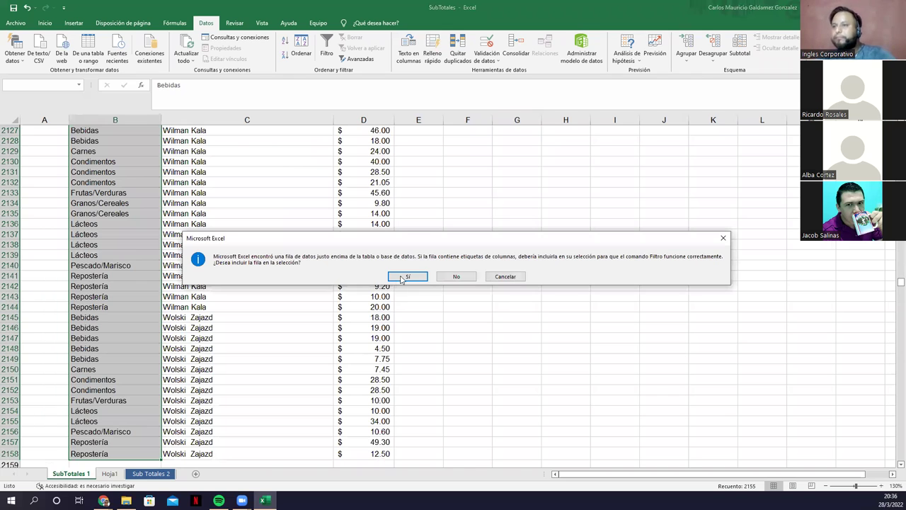
click(405, 276)
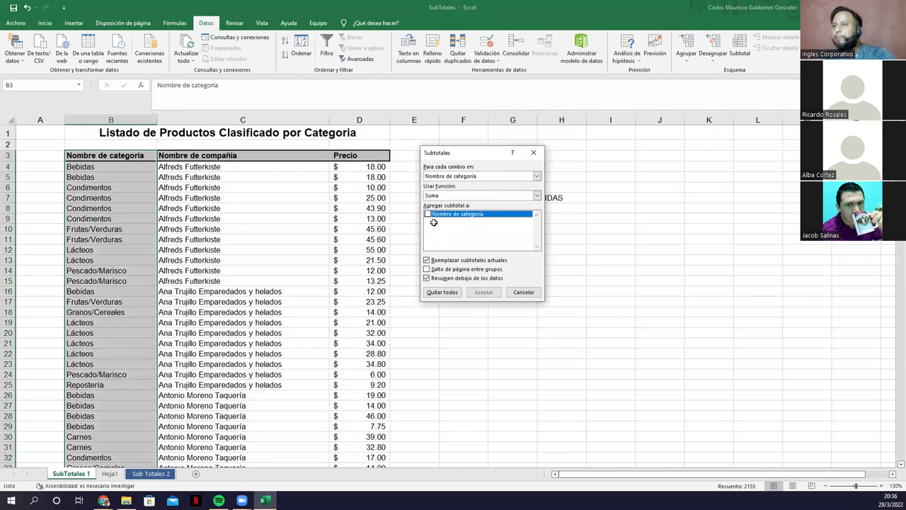
key(Escape)
Select the whole product list B3:D2158 including its header row.
click(122, 154)
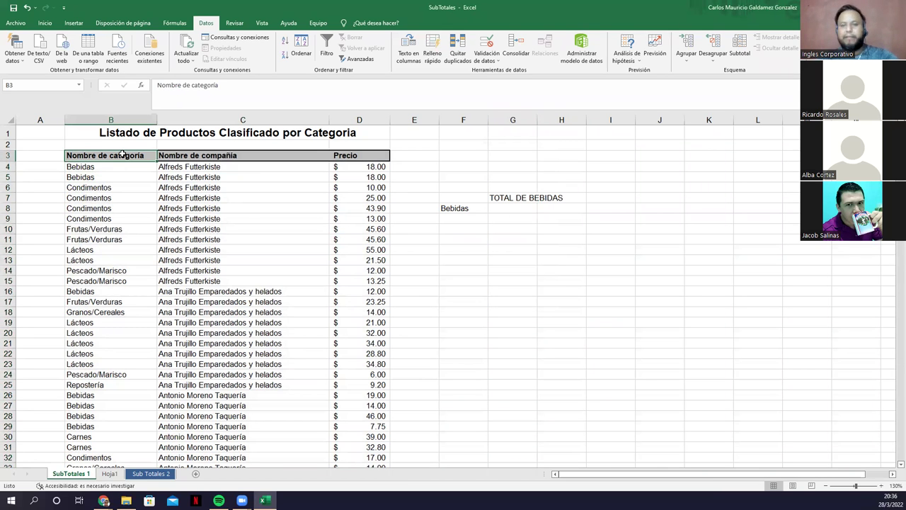
key(shift+Down)
key(shift+Right)
key(shift+Right)
key(shift+Down)
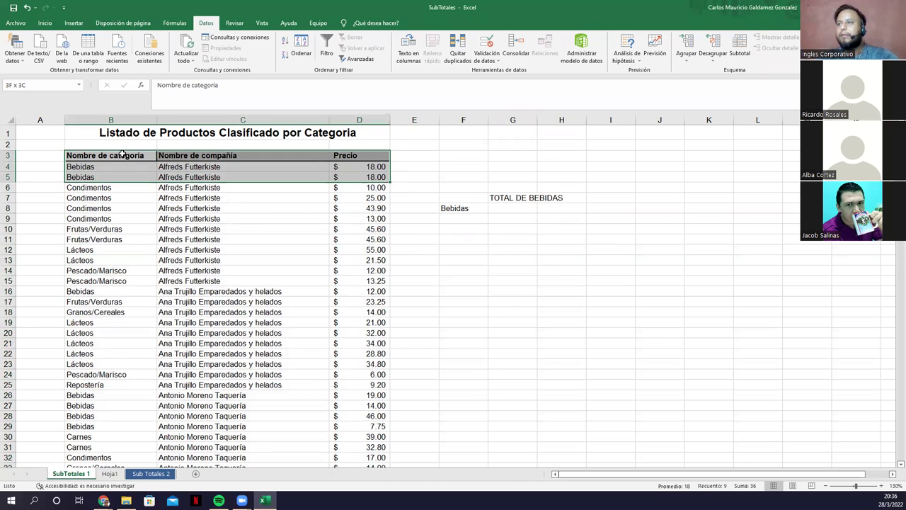
key(ctrl+shift+Down)
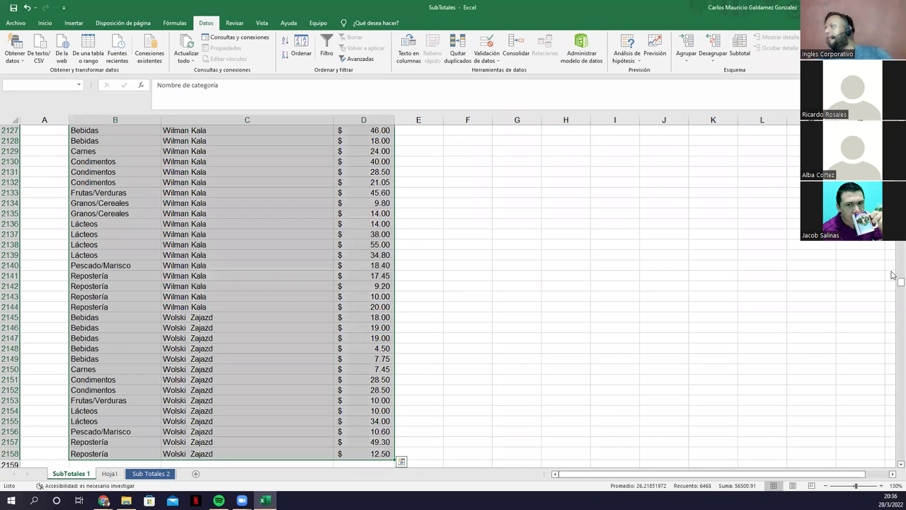
drag(899, 280, 899, 127)
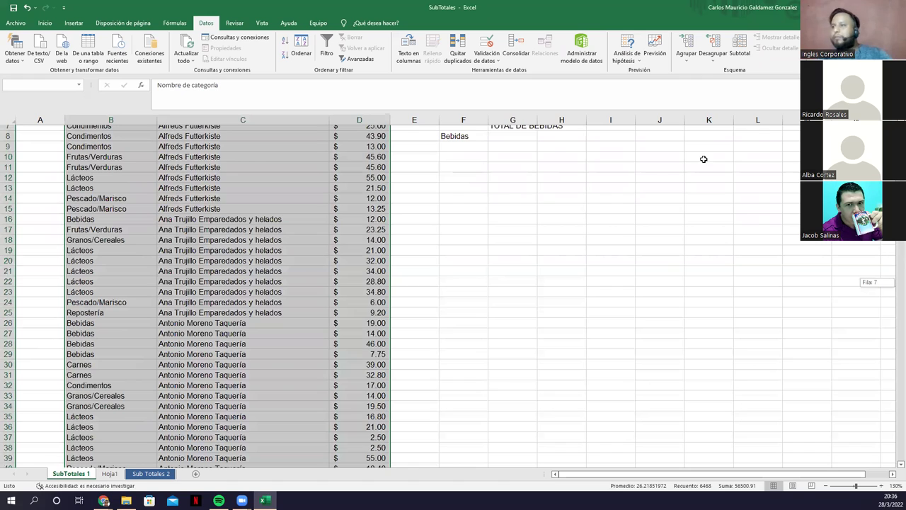
scroll(548, 177, up, 2)
Try a Recuento subtotal setup per change in Nombre de categoría, added only to Nombre de categoría, and dismiss it without applying.
click(738, 61)
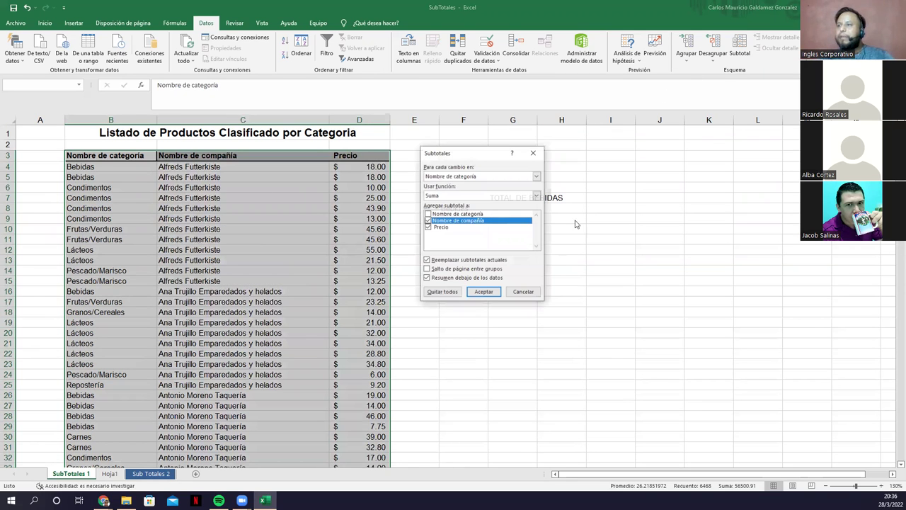
click(427, 214)
click(427, 220)
click(428, 227)
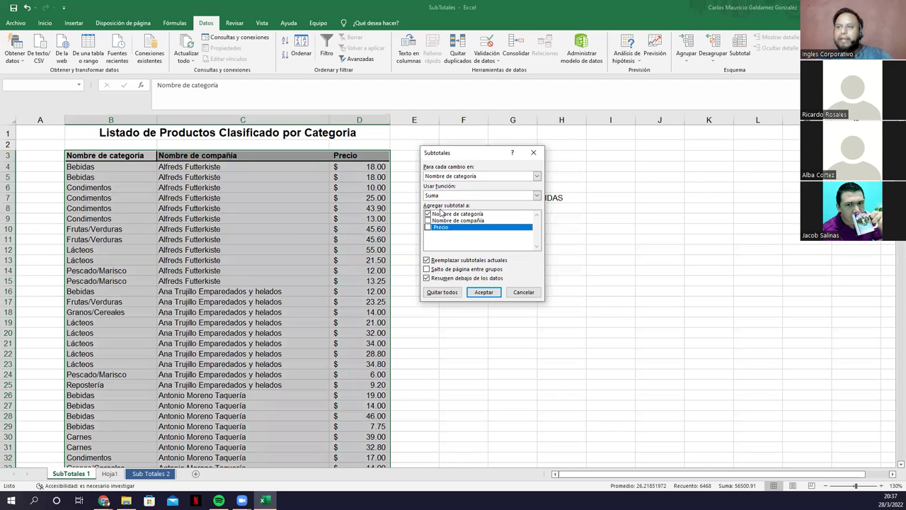
key(alt+Down)
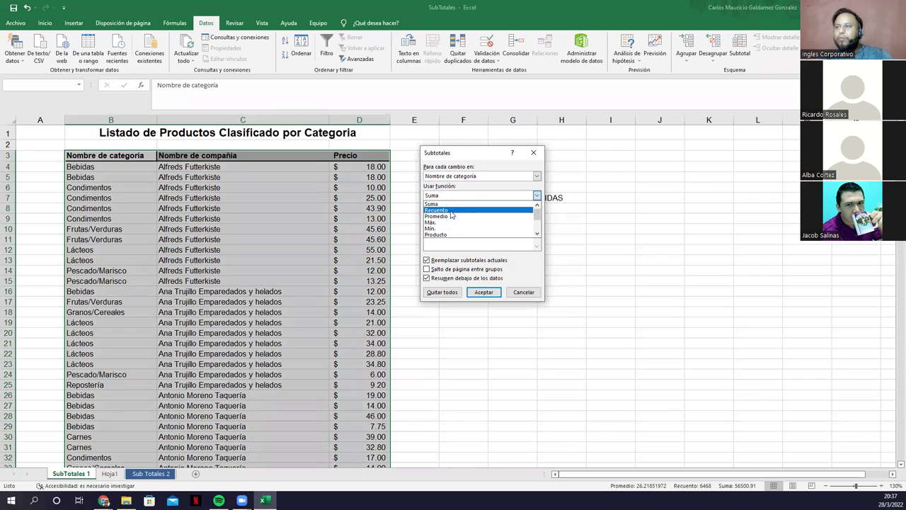
click(450, 211)
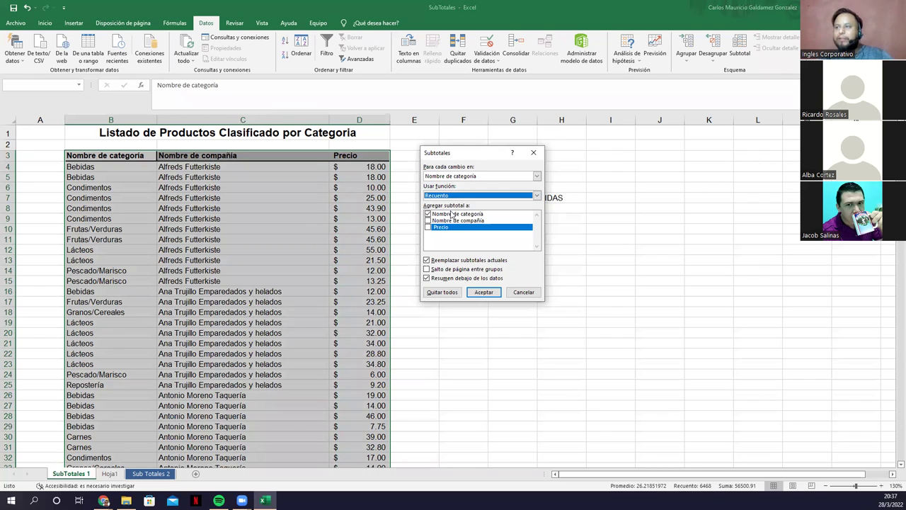
click(457, 176)
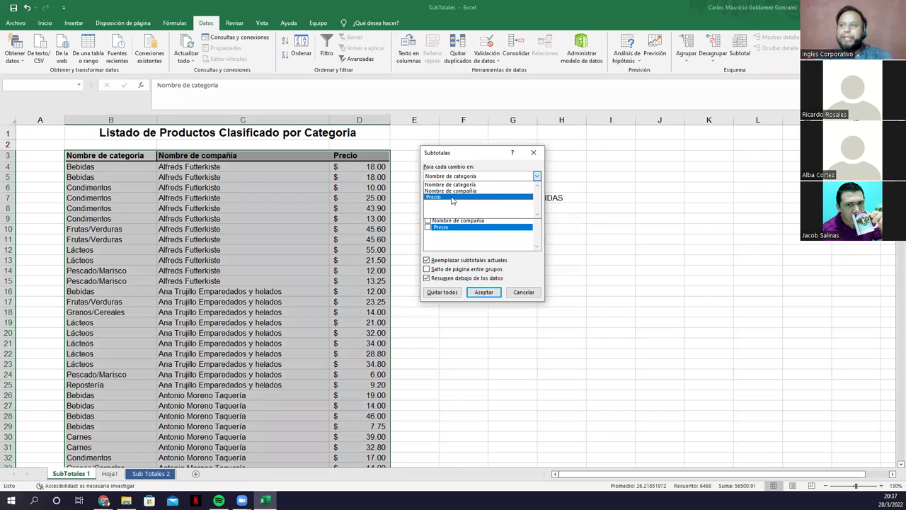
click(472, 234)
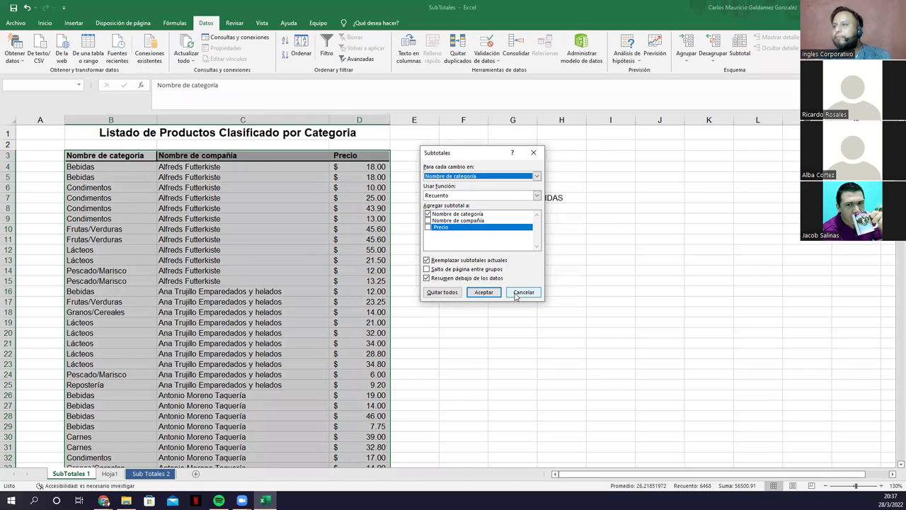
click(523, 292)
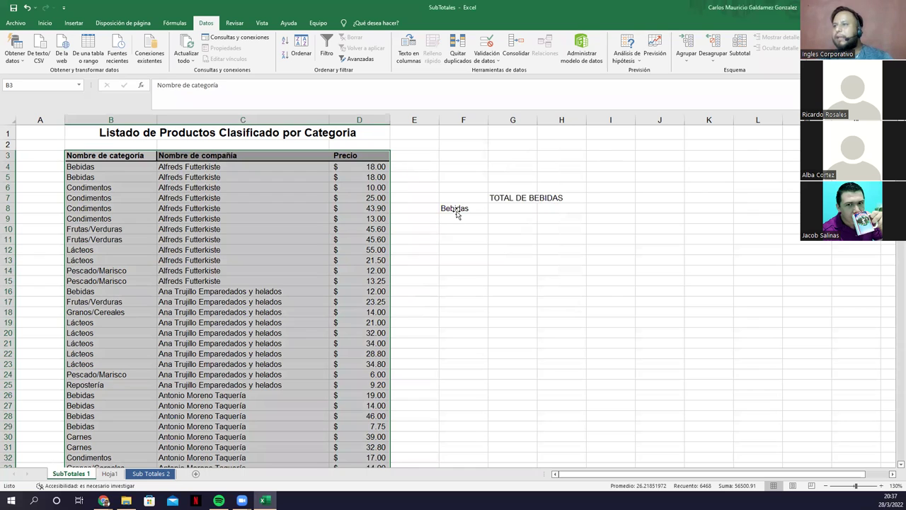
click(457, 211)
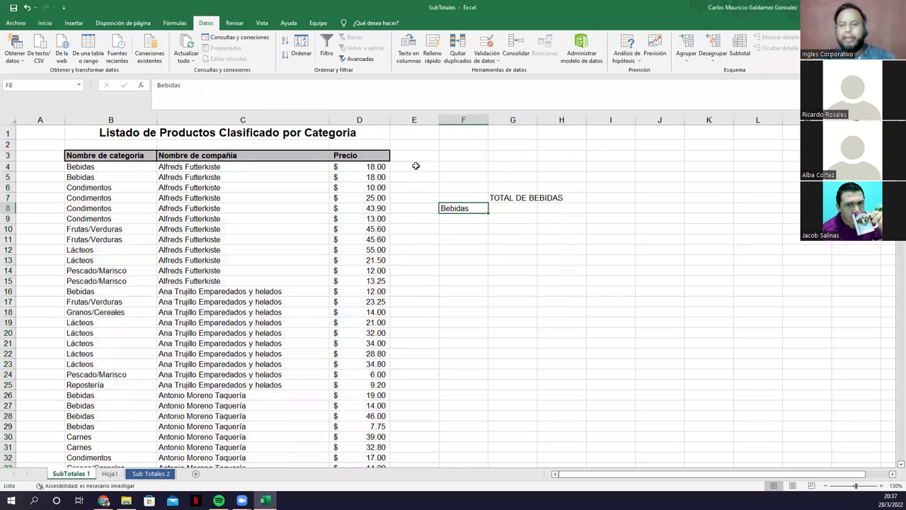
click(415, 159)
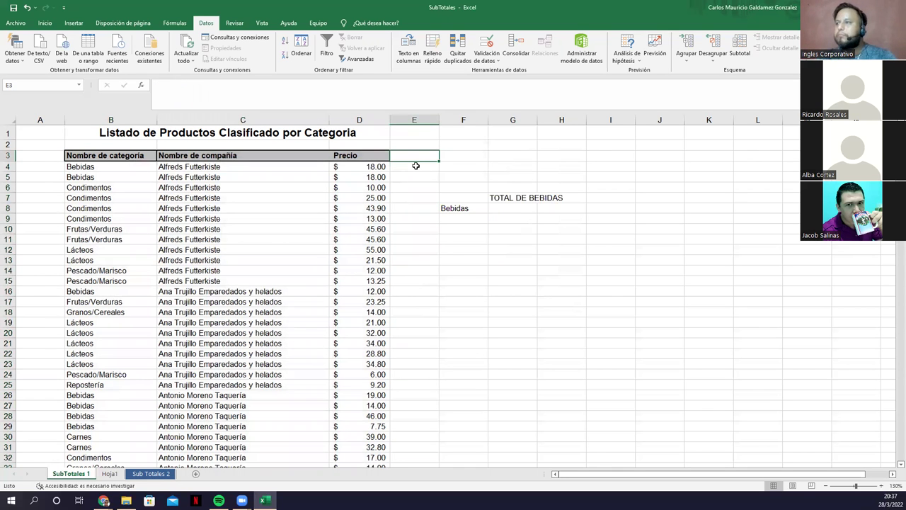
click(461, 208)
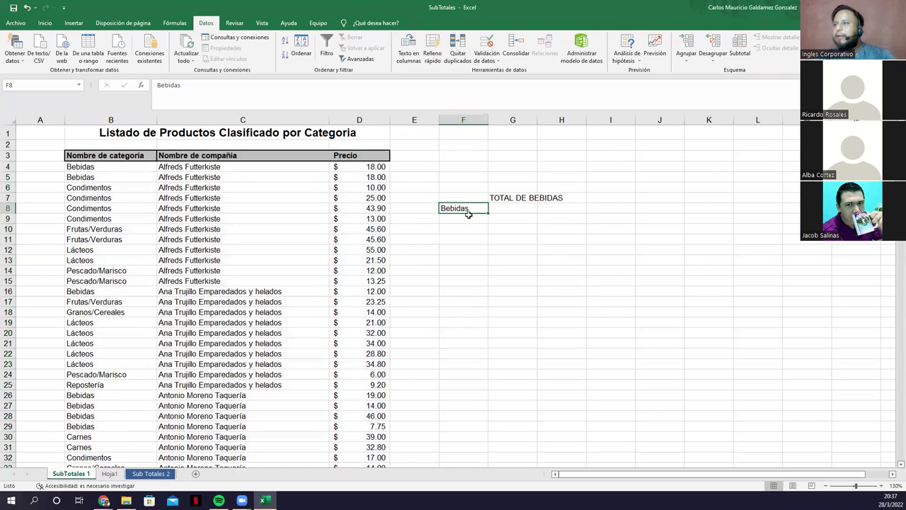
click(507, 209)
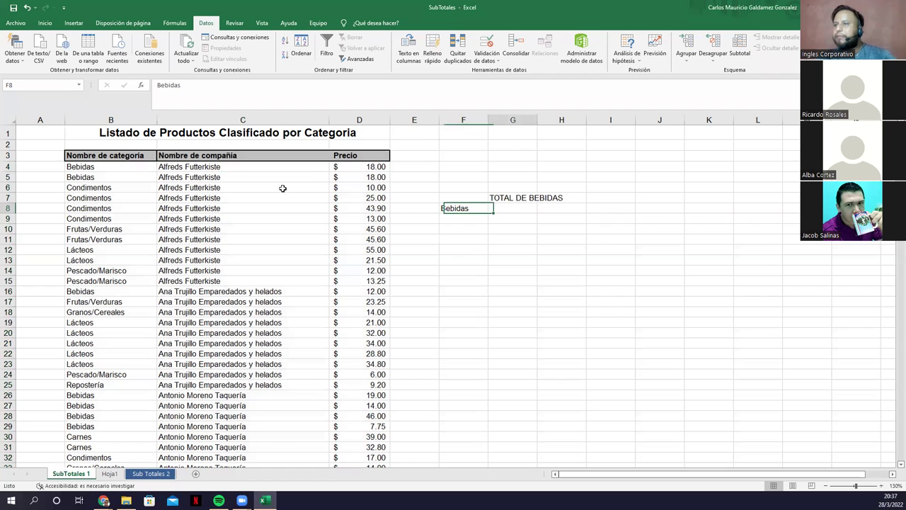
Apply Suma subtotals at each change in Nombre de categoría, added only to Nombre de categoría, and inspect the first Bebidas subtotal's formula.
click(139, 156)
key(ctrl+shift+Down)
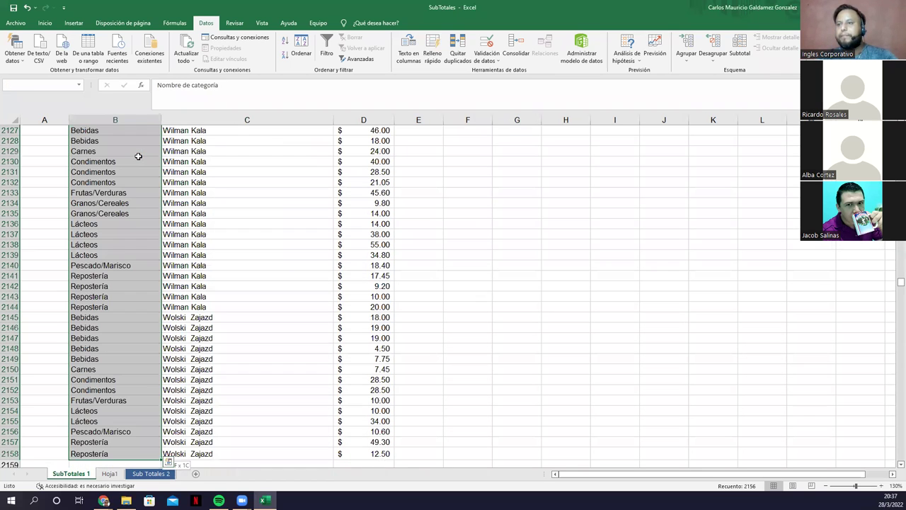
click(740, 51)
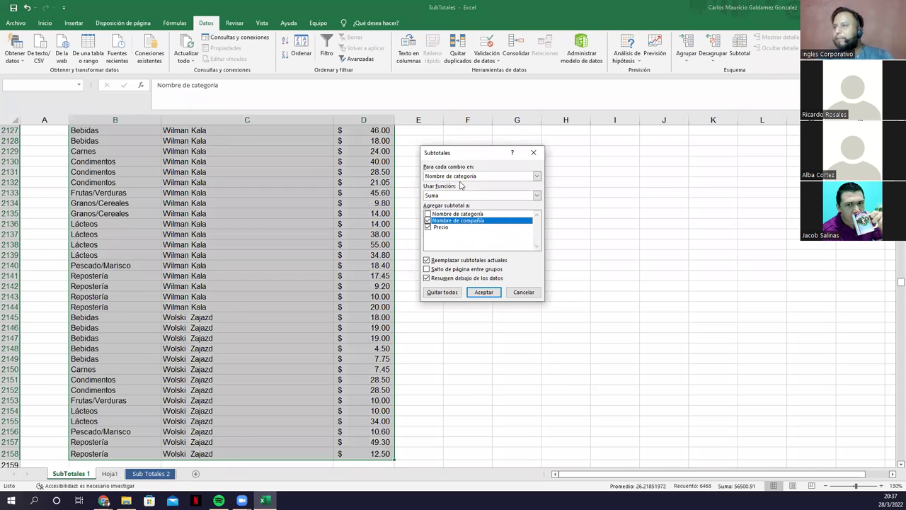
click(461, 178)
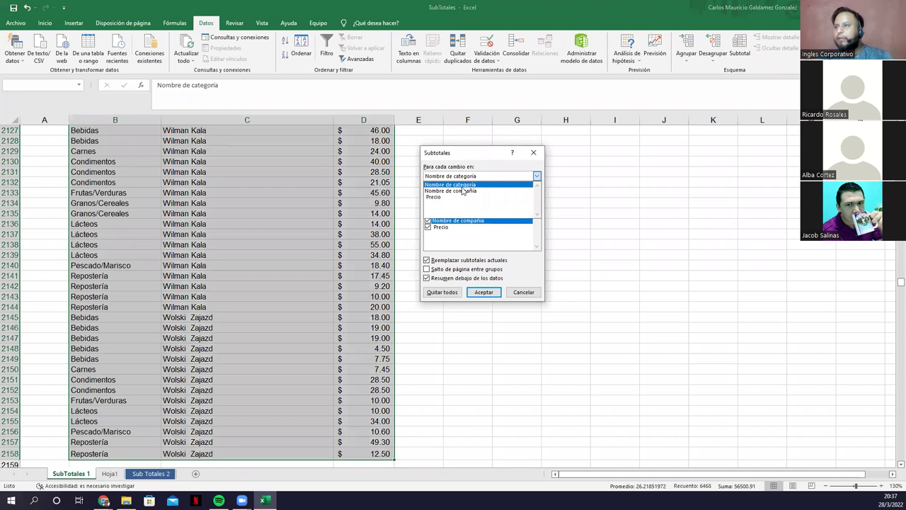
click(461, 185)
click(453, 214)
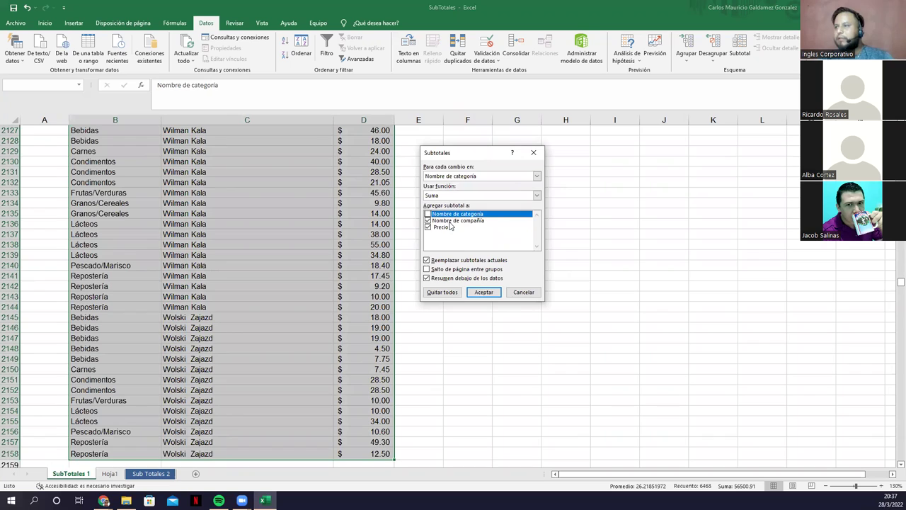
click(427, 214)
click(427, 220)
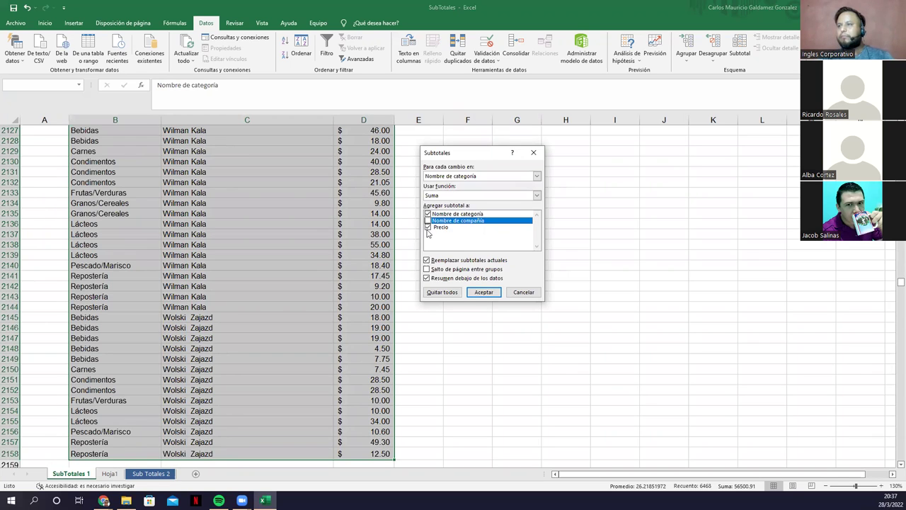
key(Down)
key(space)
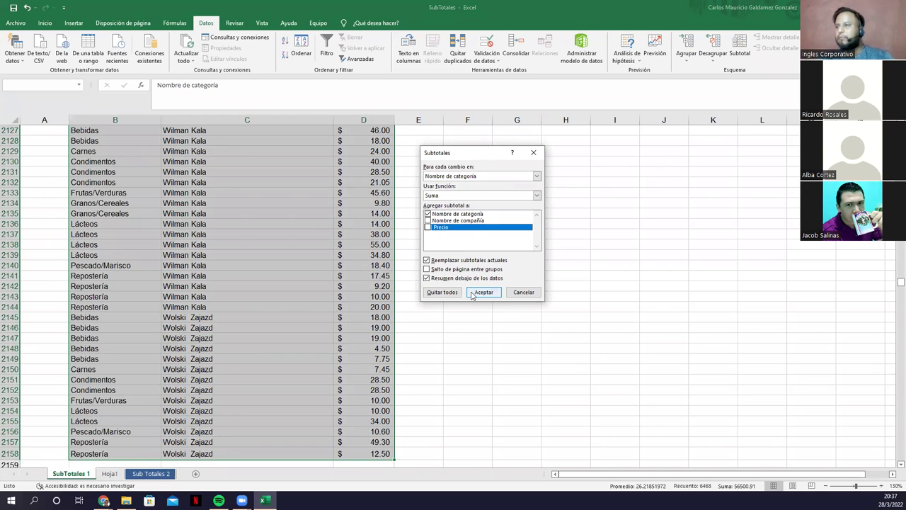
click(482, 292)
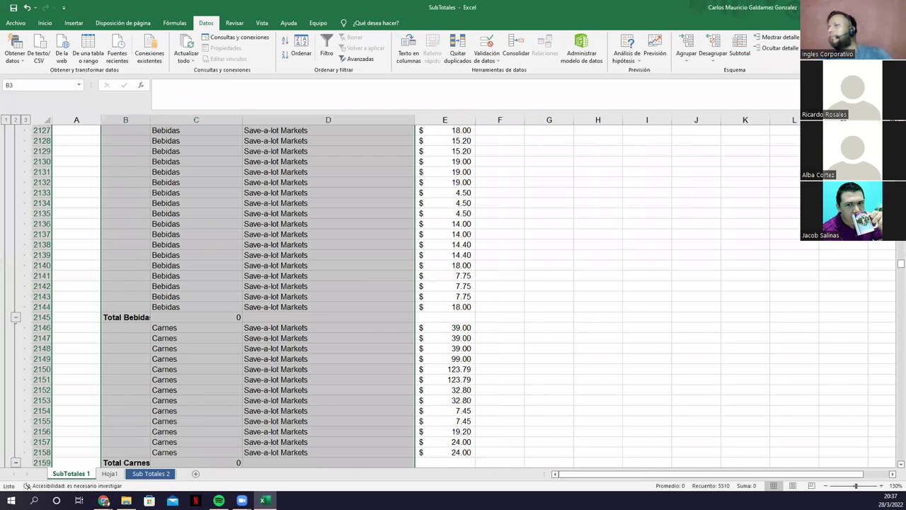
drag(900, 263, 901, 129)
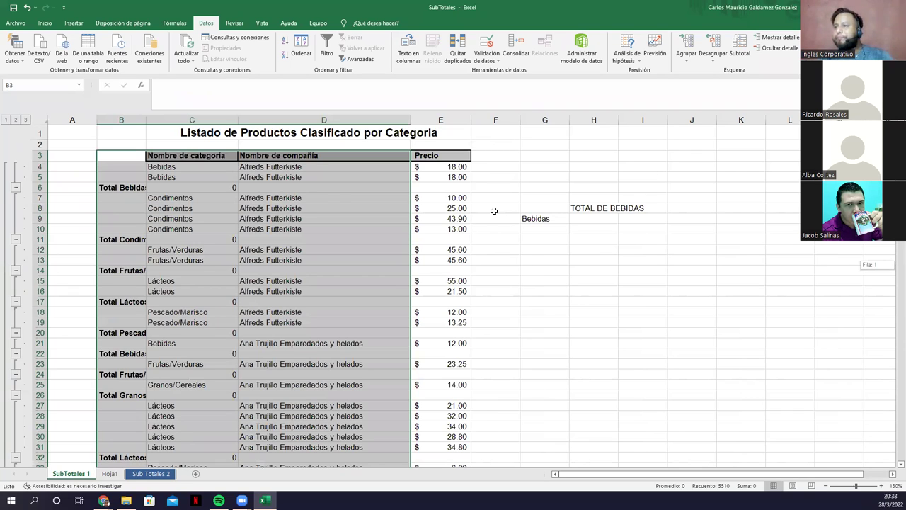
click(220, 187)
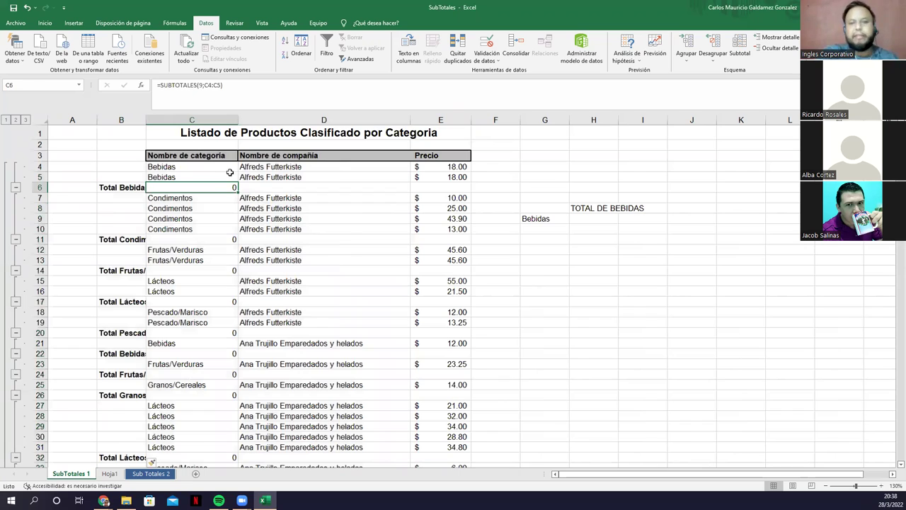
Replace the current subtotals with Suma of Precio at each change in Nombre de compañía.
key(F2)
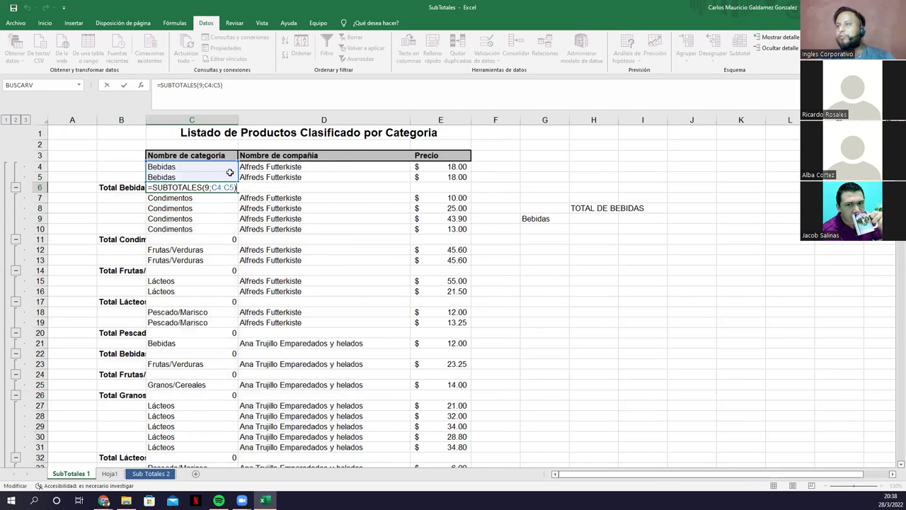
key(Escape)
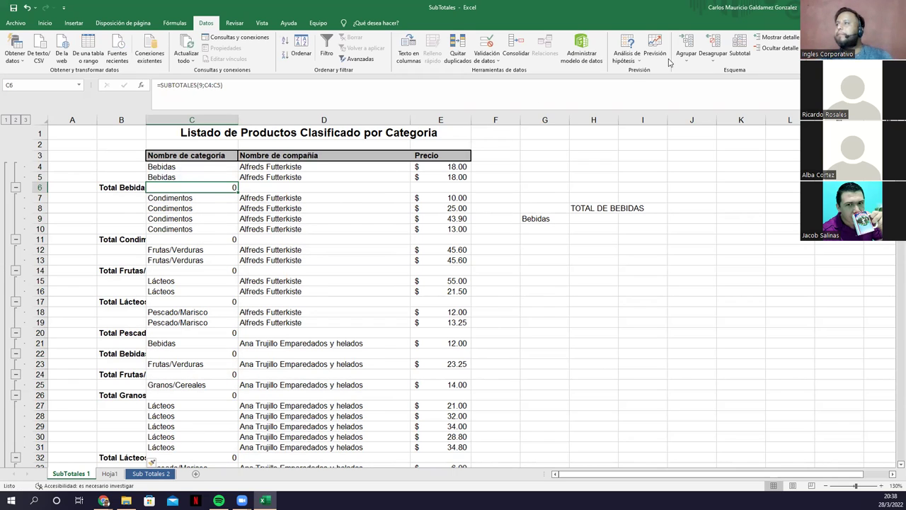
click(740, 49)
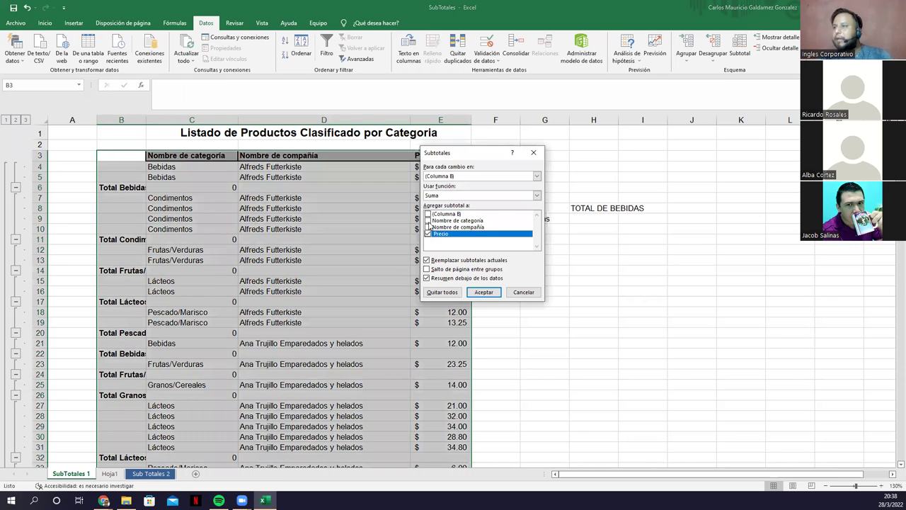
click(442, 176)
click(446, 197)
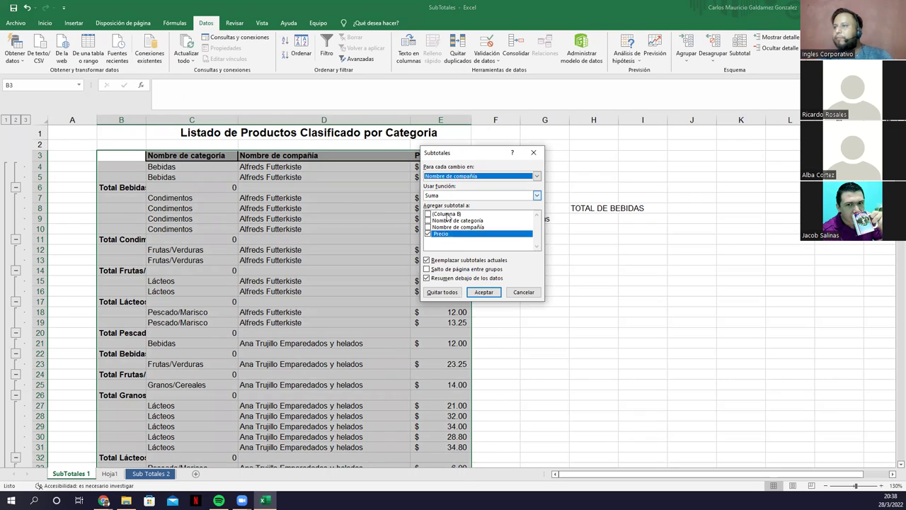
click(482, 291)
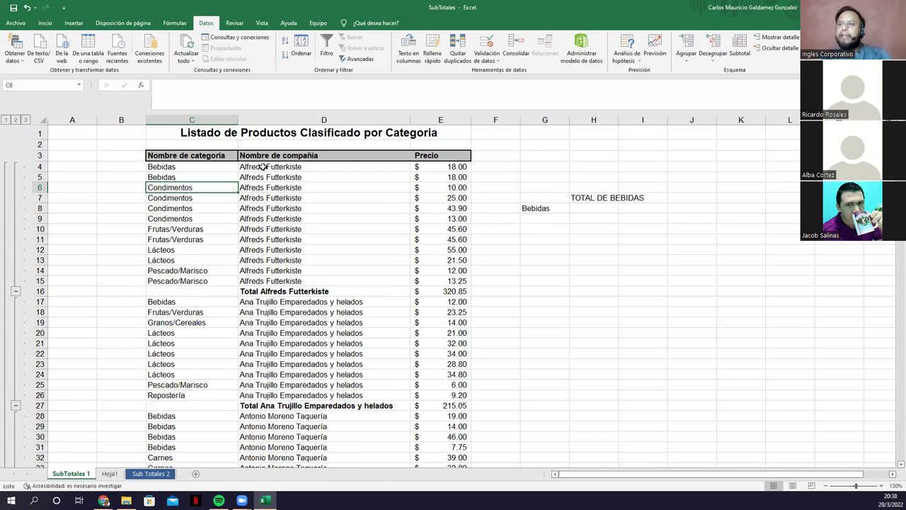
Examine the Alfreds Futterkiste rows and the formula behind that company's Precio subtotal.
drag(262, 166, 301, 280)
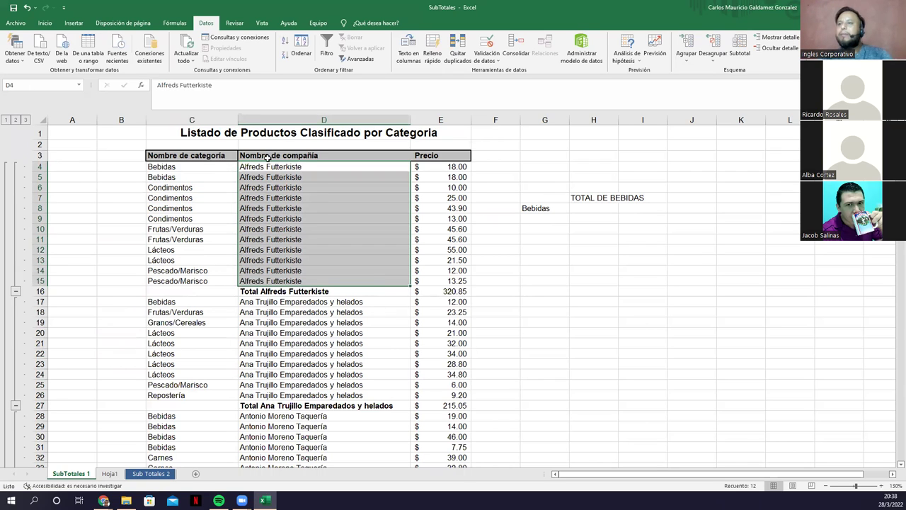
drag(190, 167, 208, 281)
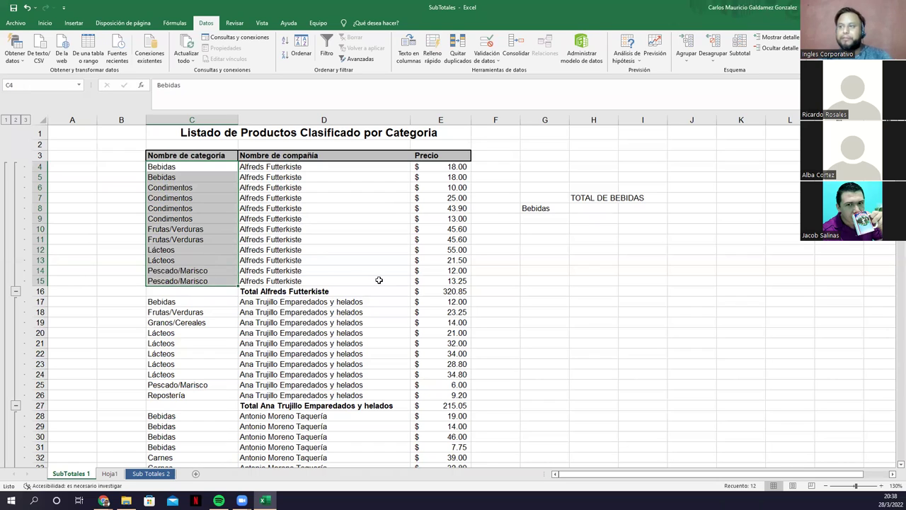
click(378, 281)
drag(195, 167, 440, 285)
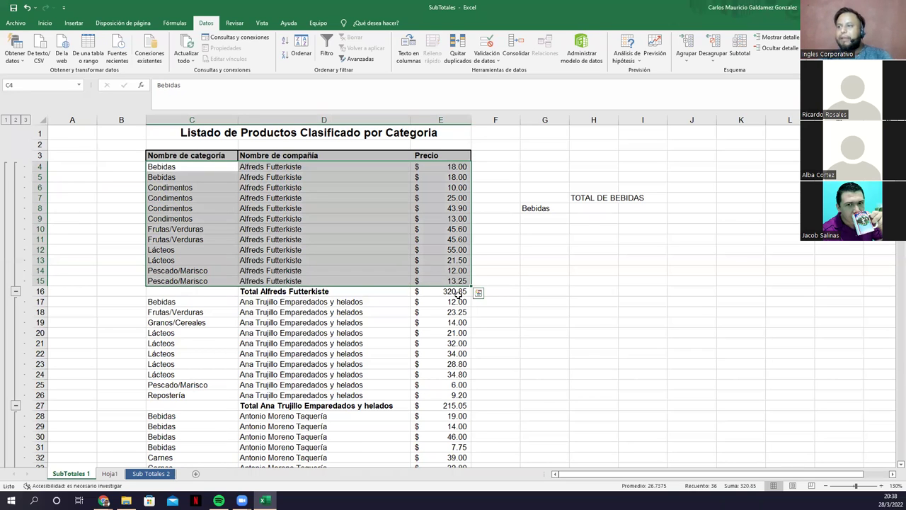
click(460, 296)
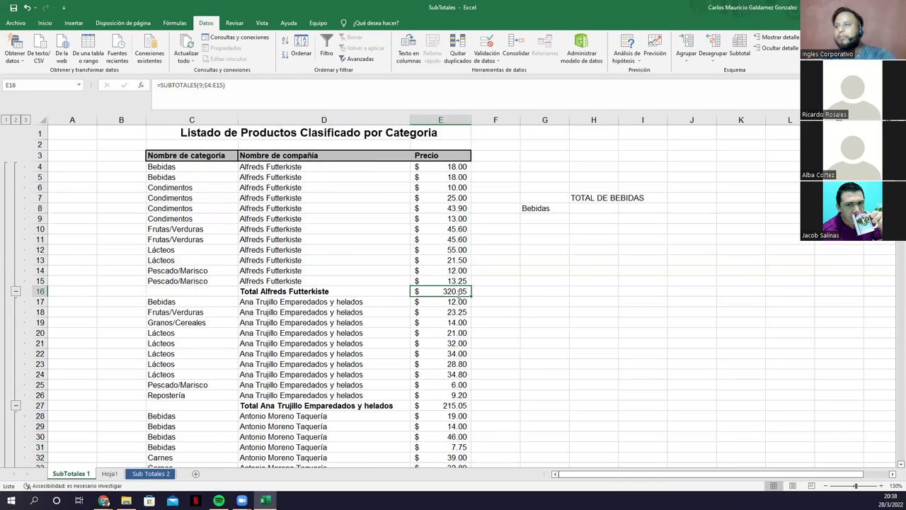
double_click(458, 292)
key(Escape)
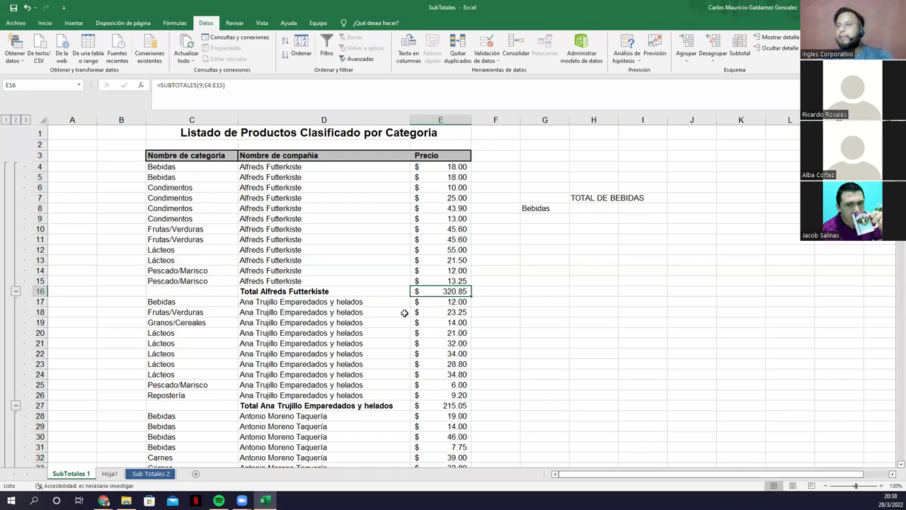
Move the Total Alfreds Futterkiste label to G9 and its amount to H9, fitting column G to its contents.
click(317, 292)
drag(407, 291, 566, 220)
double_click(571, 121)
click(449, 289)
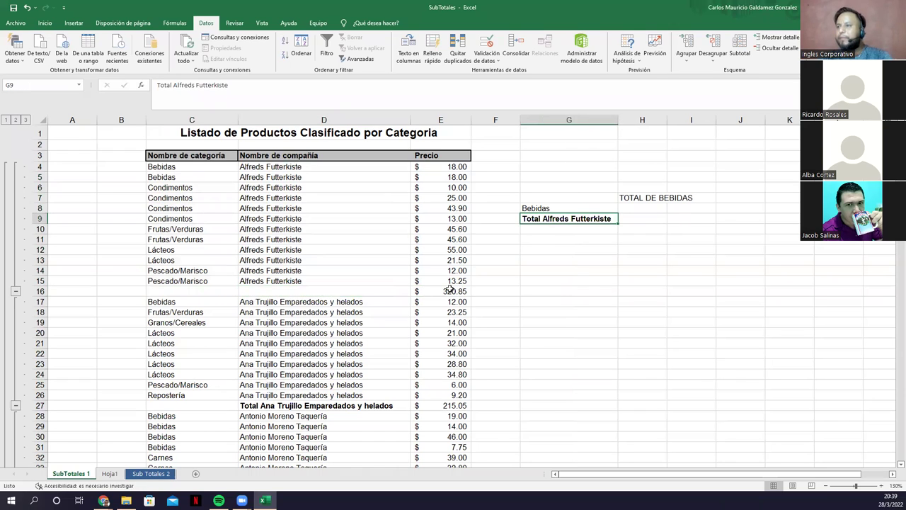
drag(545, 276, 645, 218)
Clear the TOTAL DE BEBIDAS heading in H7 and replace Bebidas in G8 with RESULTADOS.
click(633, 194)
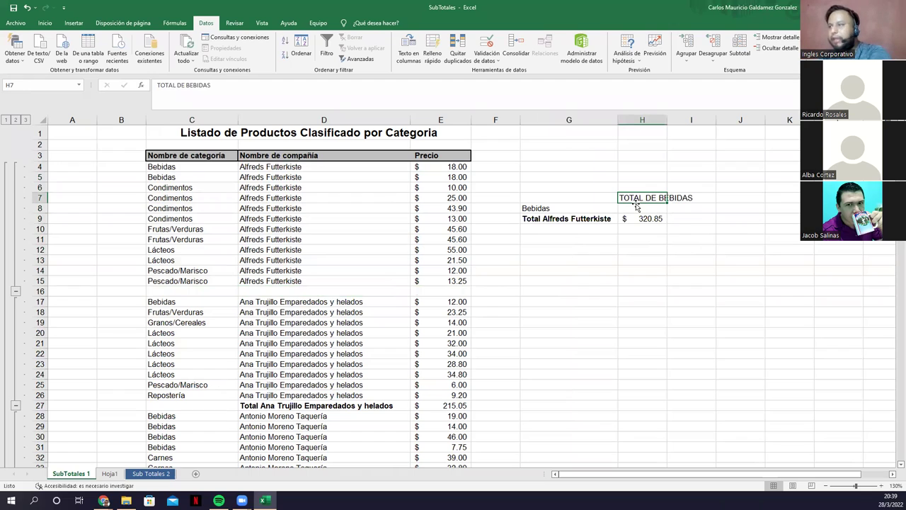
key(Delete)
click(542, 207)
key(Delete)
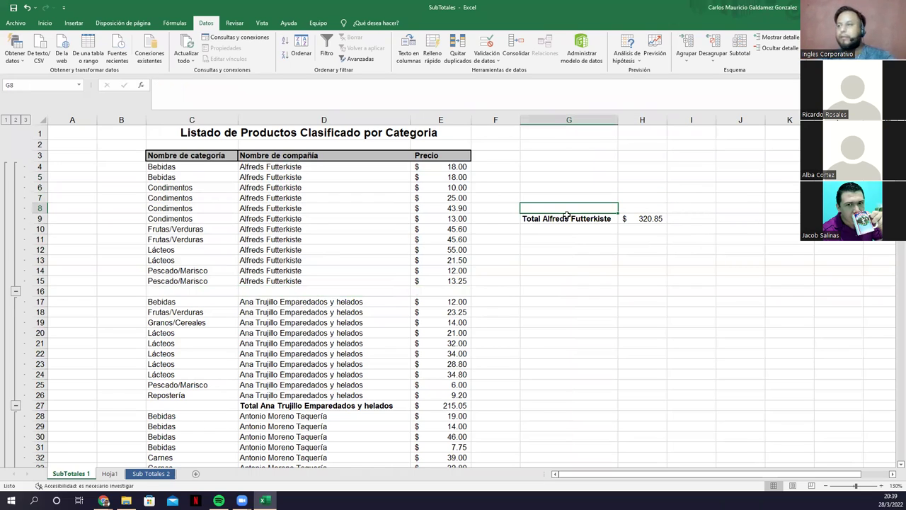
text(RESULTADOS)
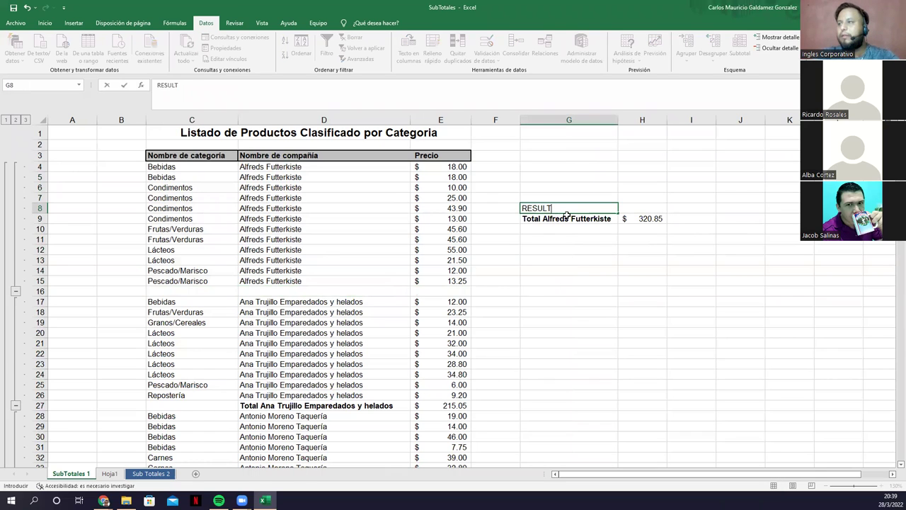
key(Return)
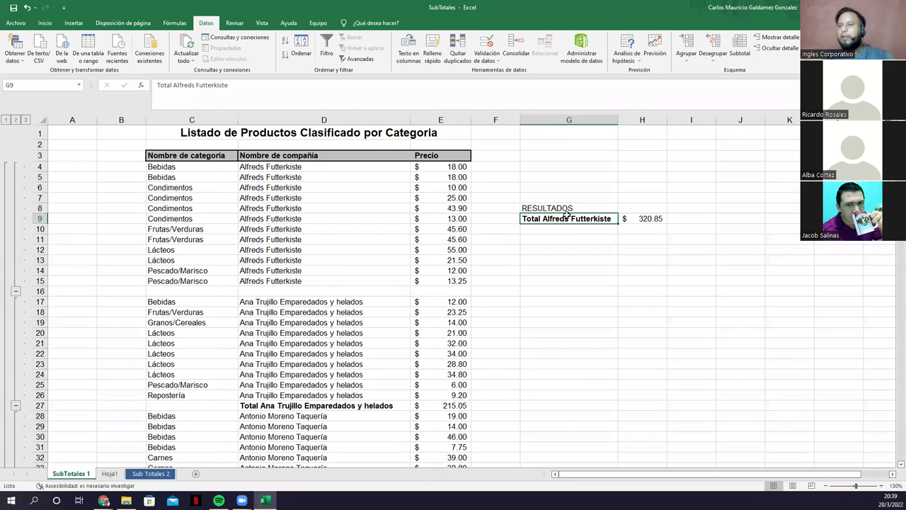
Move the Total Ana Trujillo Emparedados y helados label to G10 and its amount to H10.
click(338, 407)
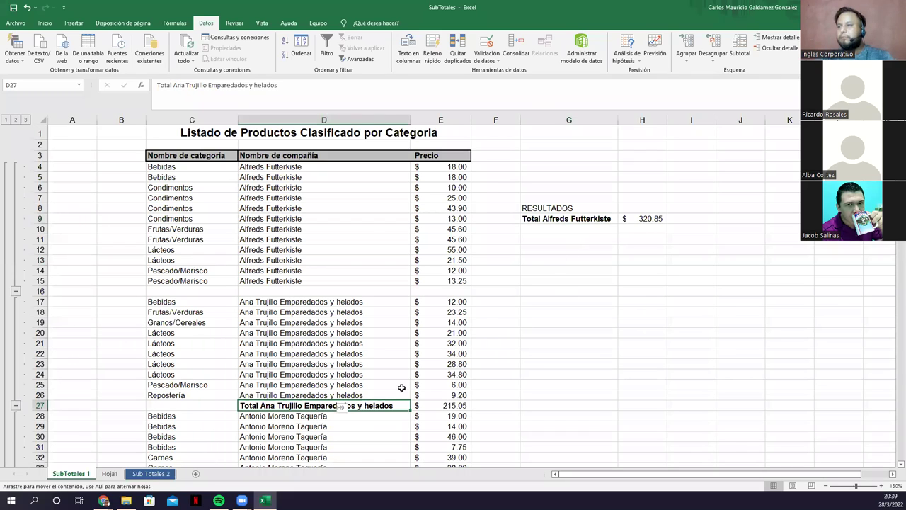
drag(401, 387, 568, 229)
click(446, 407)
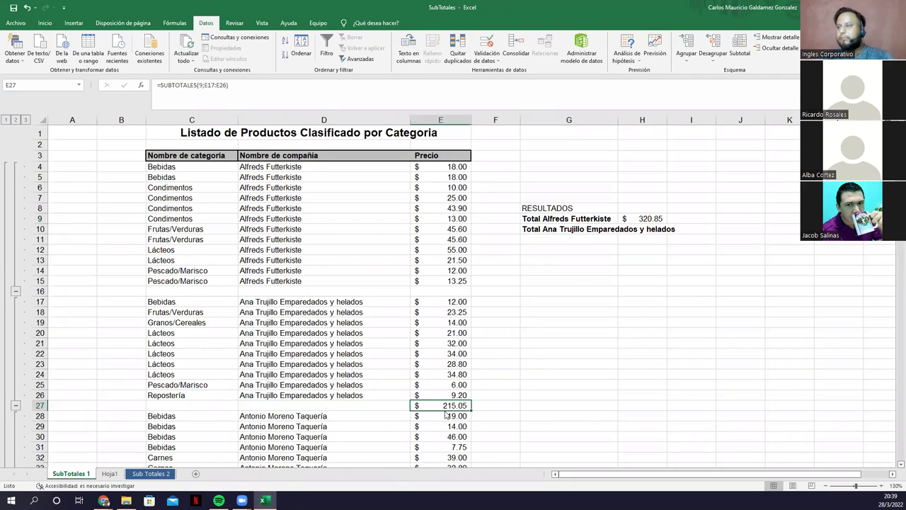
drag(668, 233, 647, 230)
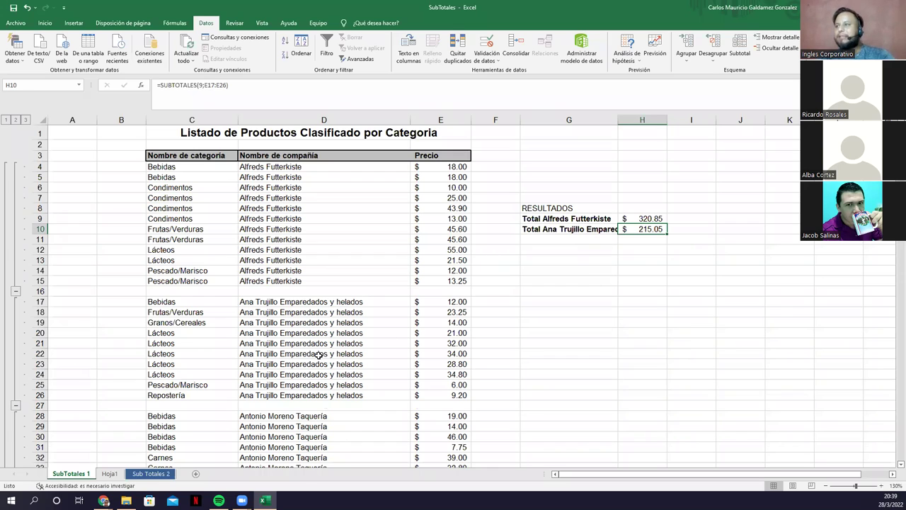
Undo the RESULTADOS block edits, including the moved totals, the cleared labels and the column G width change.
key(ctrl+z)
key(ctrl+z)
key(ctrl+z)
key(ctrl+z)
key(ctrl+z)
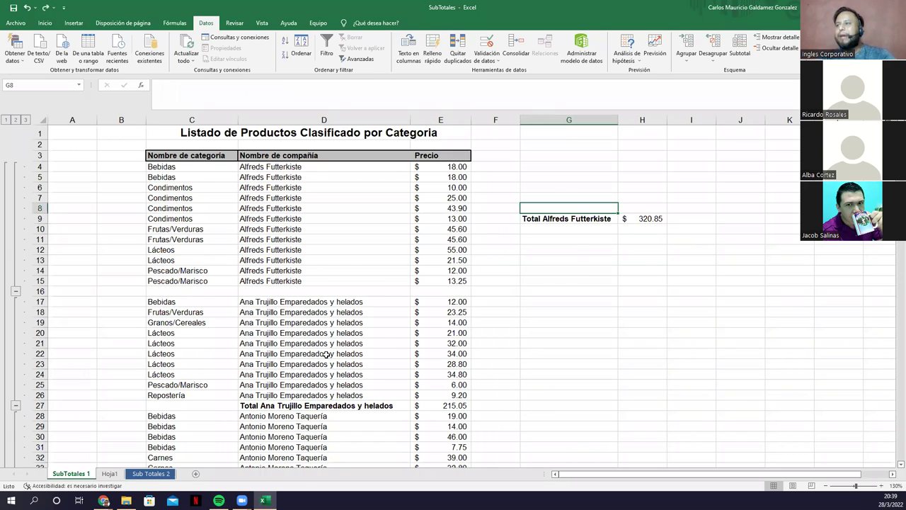
key(ctrl+z)
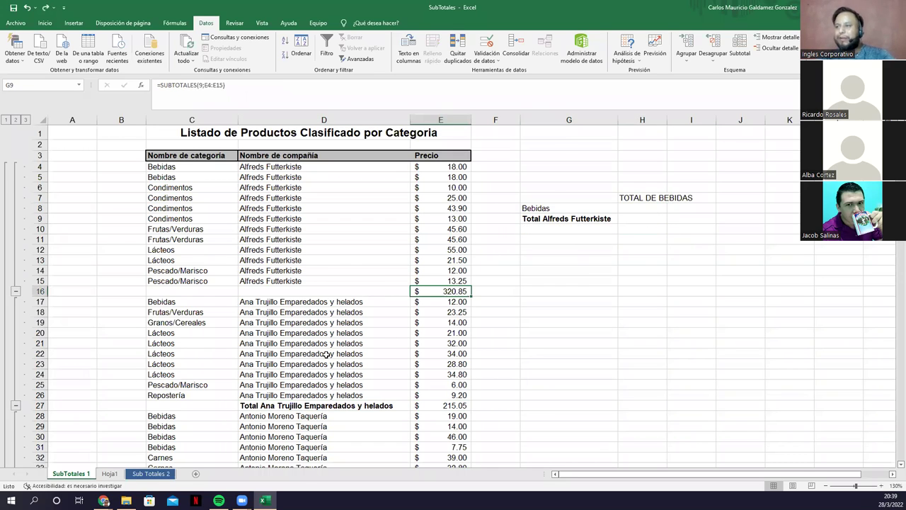
key(ctrl+z)
key(ctrl+z)
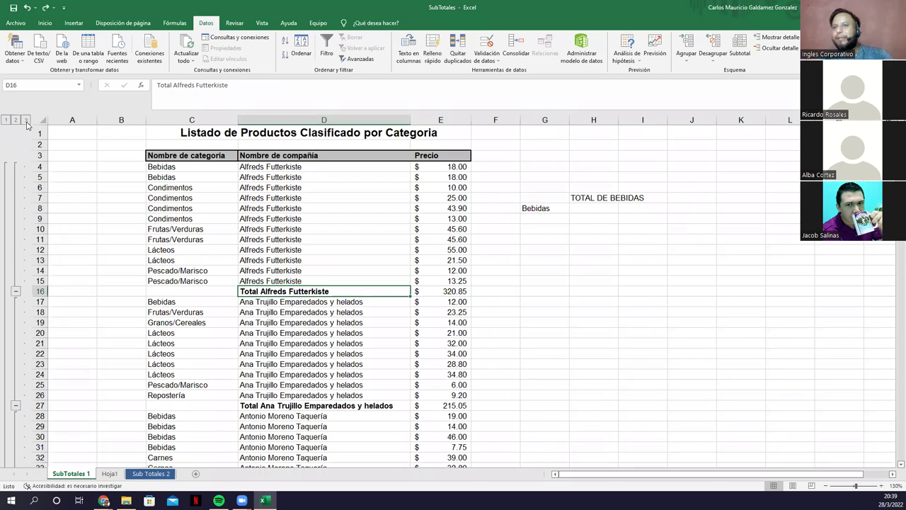
Review the outline at company-total and grand-total levels, check the Total general formula, and expand all the detail rows again.
click(16, 120)
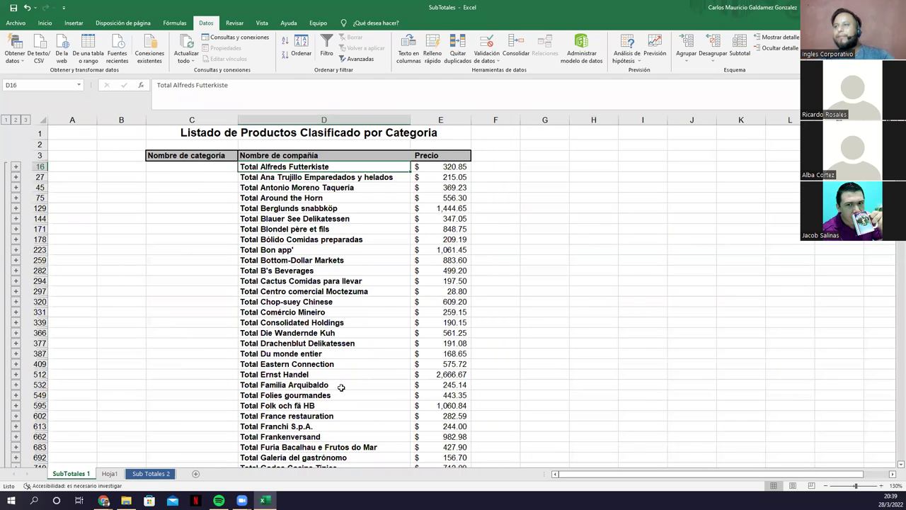
click(6, 120)
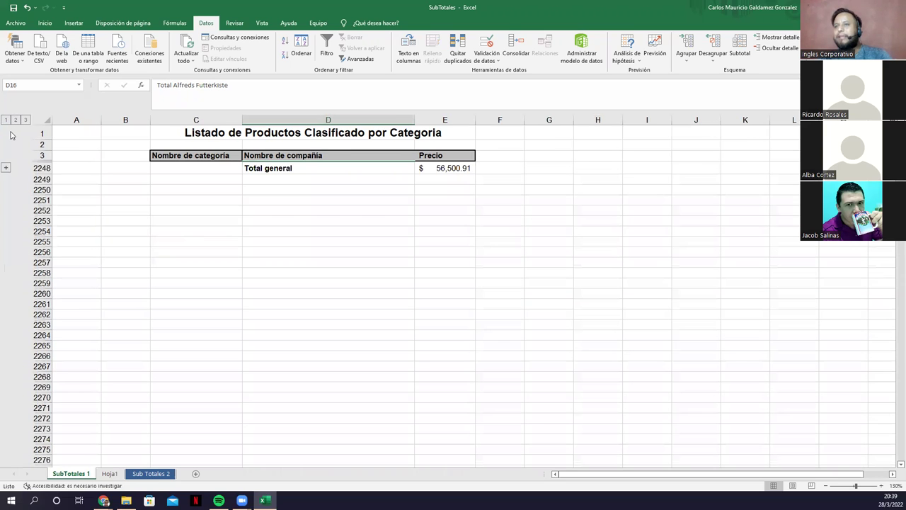
click(438, 170)
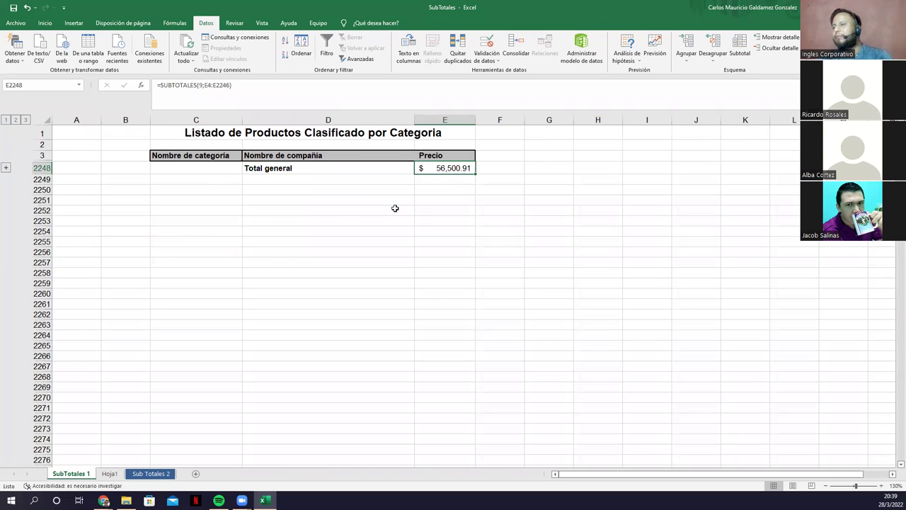
click(16, 120)
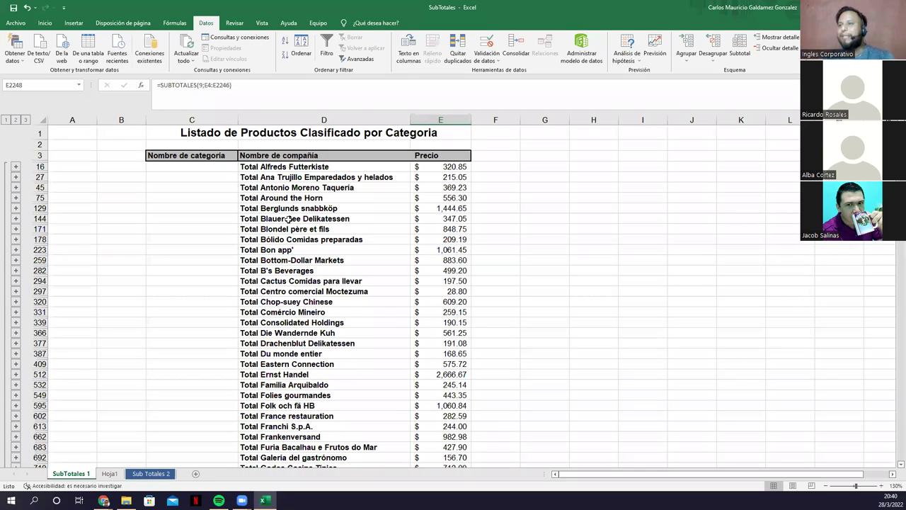
click(26, 120)
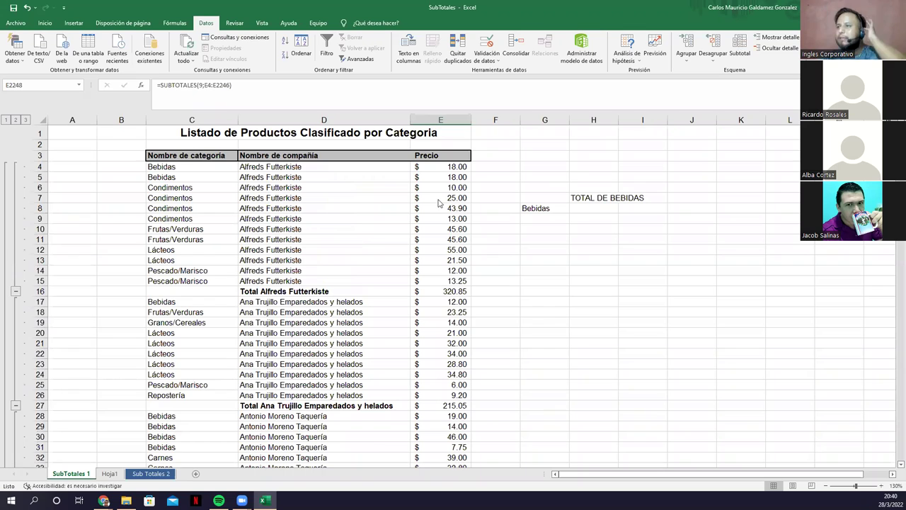
Replace the subtotals with Suma at each change in Precio, added only to Nombre de categoría.
key(alt+d)
key(b)
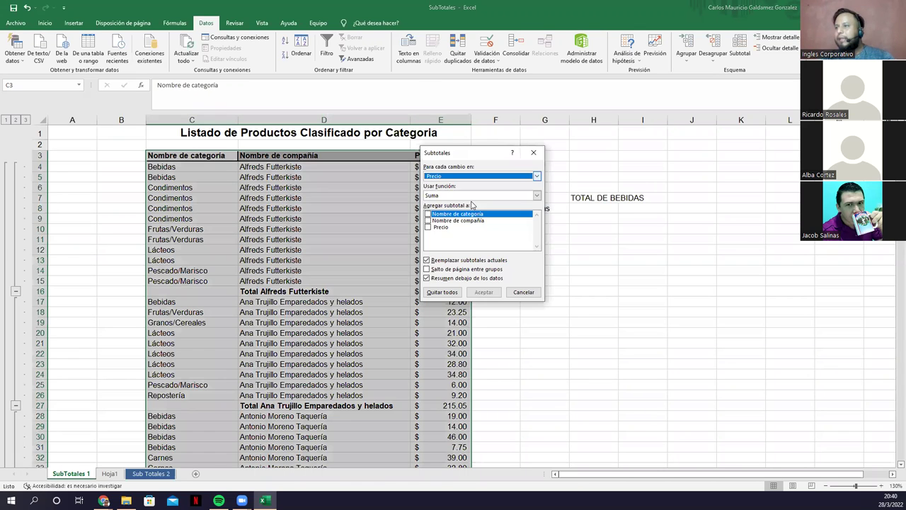
click(427, 213)
click(483, 291)
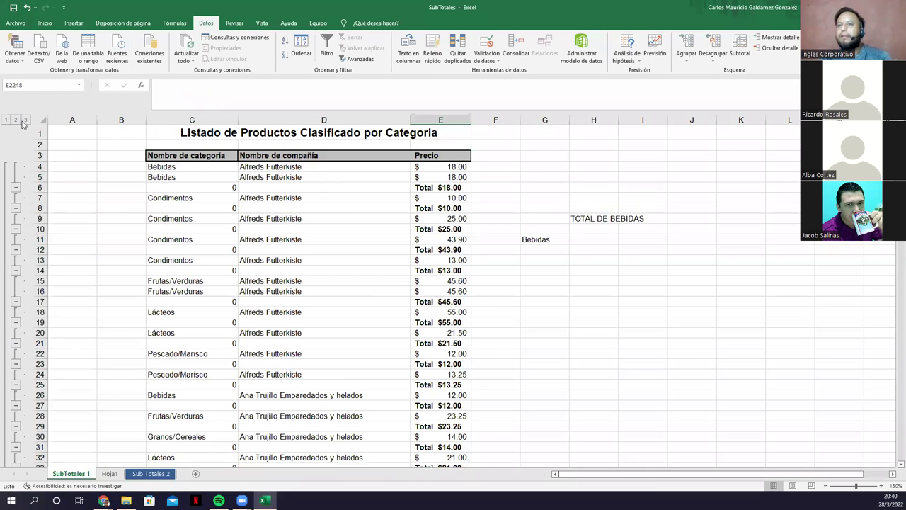
Collapse the price-based outline to its subtotals and Total general, and restore the full detail.
click(16, 119)
click(5, 120)
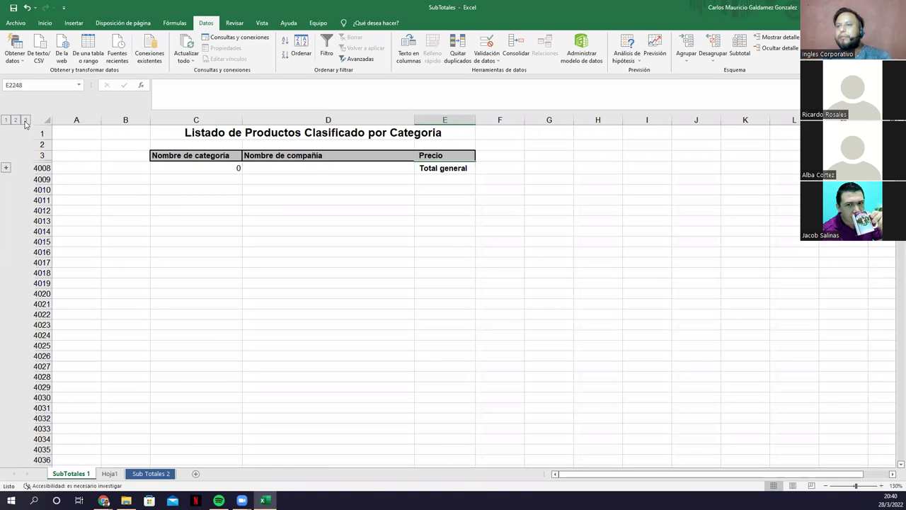
click(25, 121)
click(25, 121)
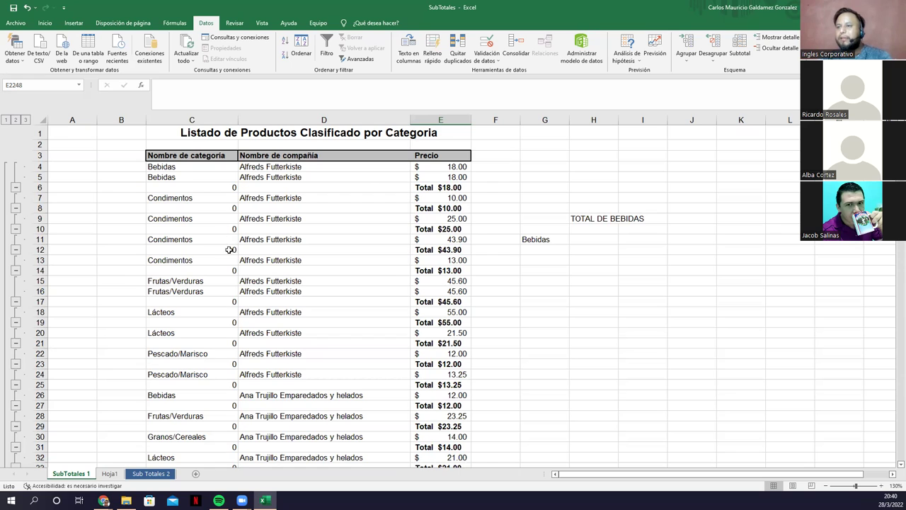
Compare the Bebidas entries of different companies down the list, including the first Antonio Moreno Taquería row.
scroll(240, 262, down, 1)
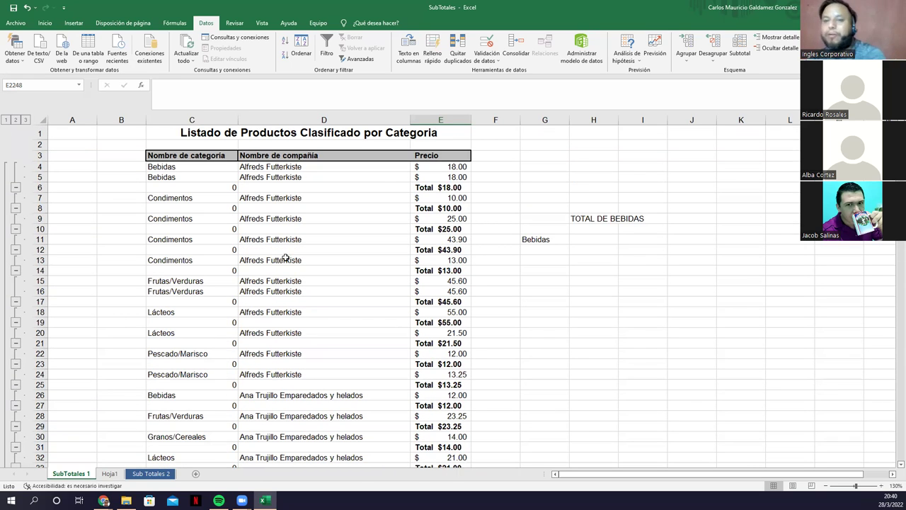
drag(167, 167, 170, 177)
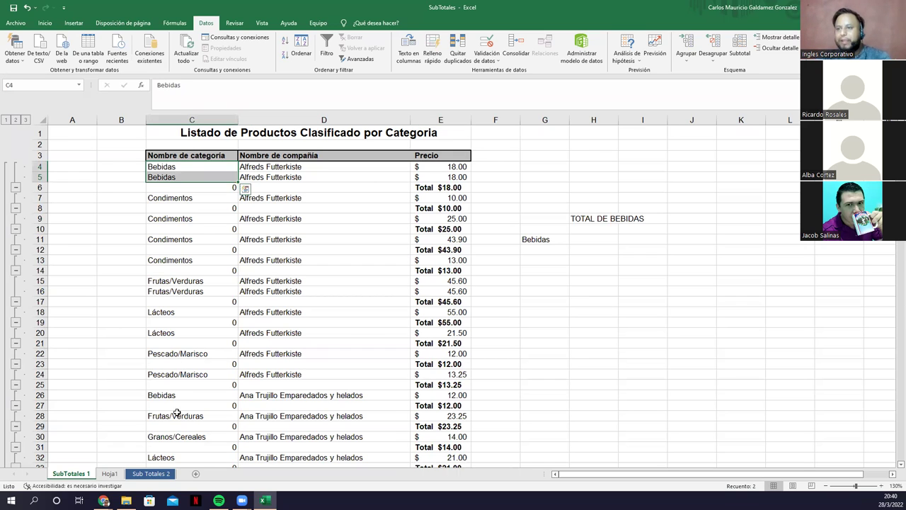
scroll(196, 418, down, 2)
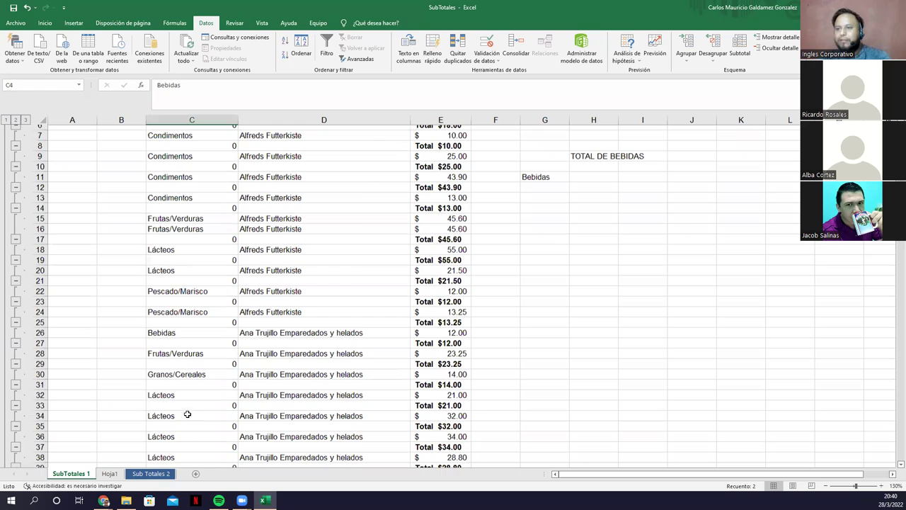
scroll(166, 402, down, 5)
click(173, 383)
shift+click(283, 382)
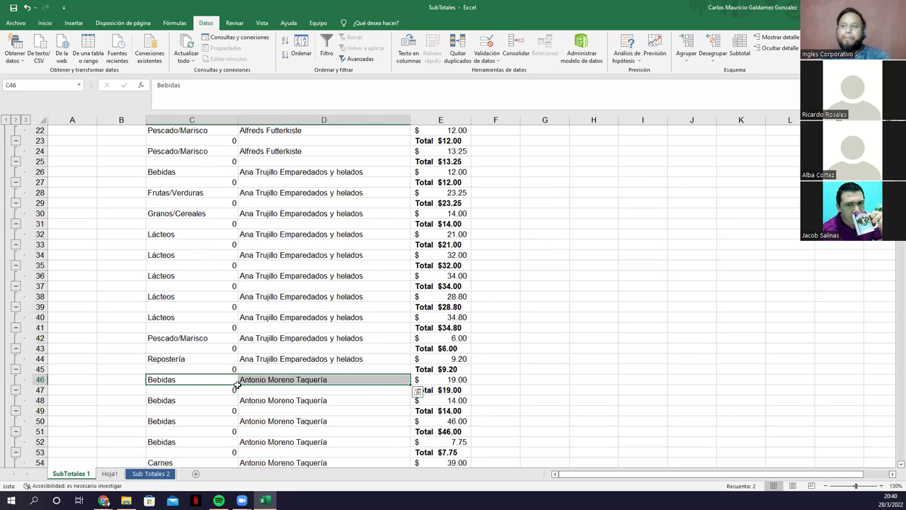
scroll(237, 384, up, 7)
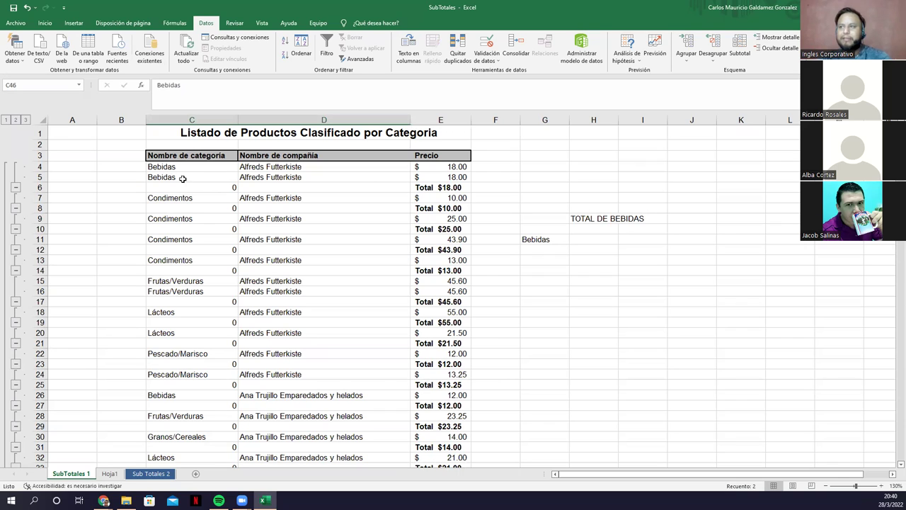
Reapply the Suma subtotals per change in Precio, adding them to both Nombre de categoría and Nombre de compañía.
click(739, 51)
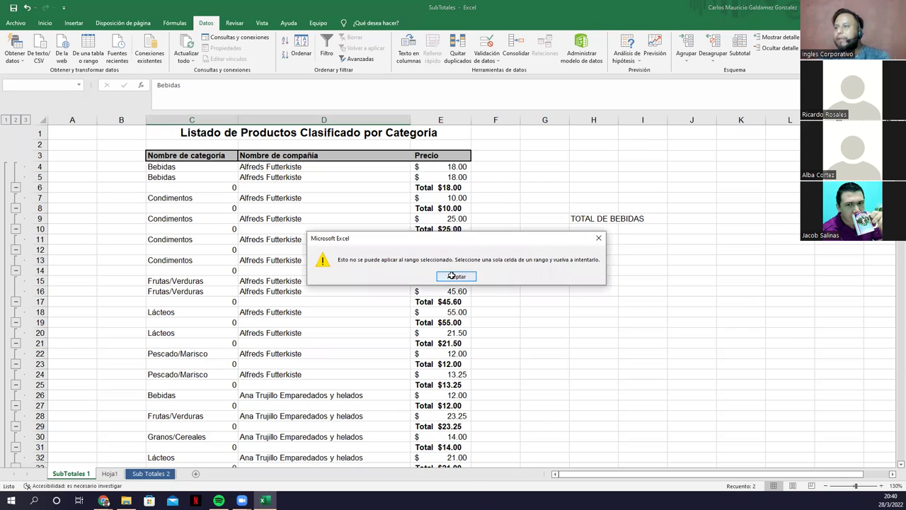
click(456, 276)
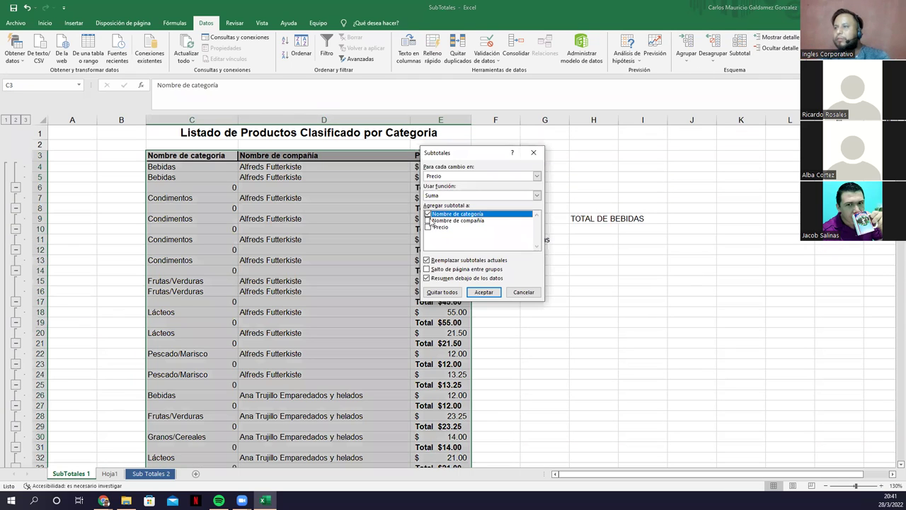
click(481, 292)
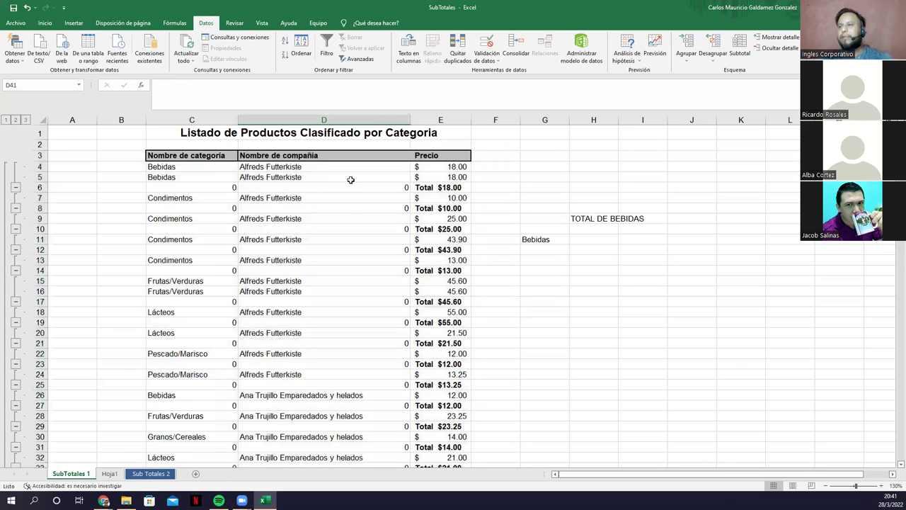
Replace the product list's subtotals with Recuento at each change in Nombre de compañía, added to Nombre de categoría and Nombre de compañía.
click(441, 190)
click(441, 210)
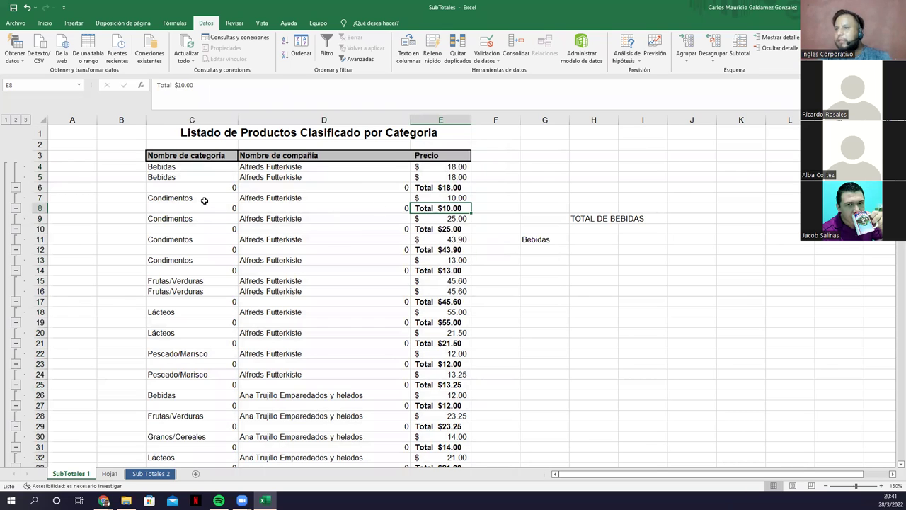
click(739, 50)
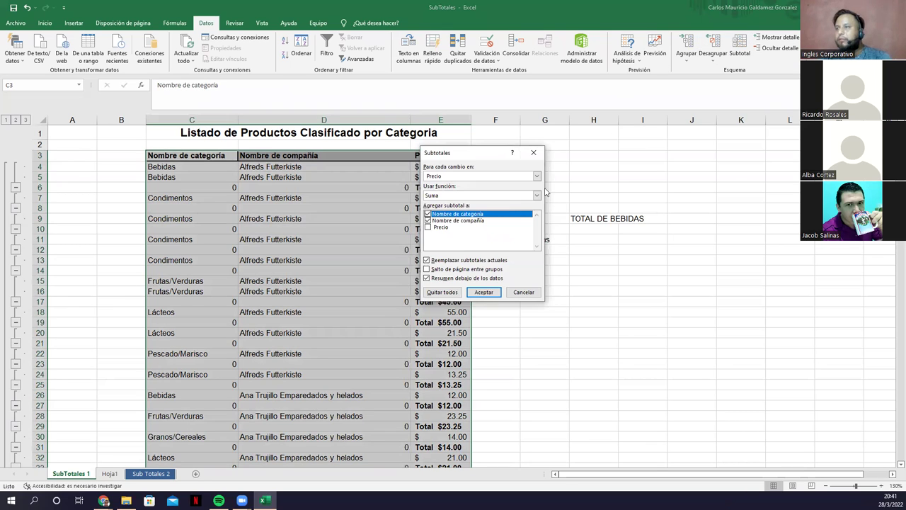
click(436, 198)
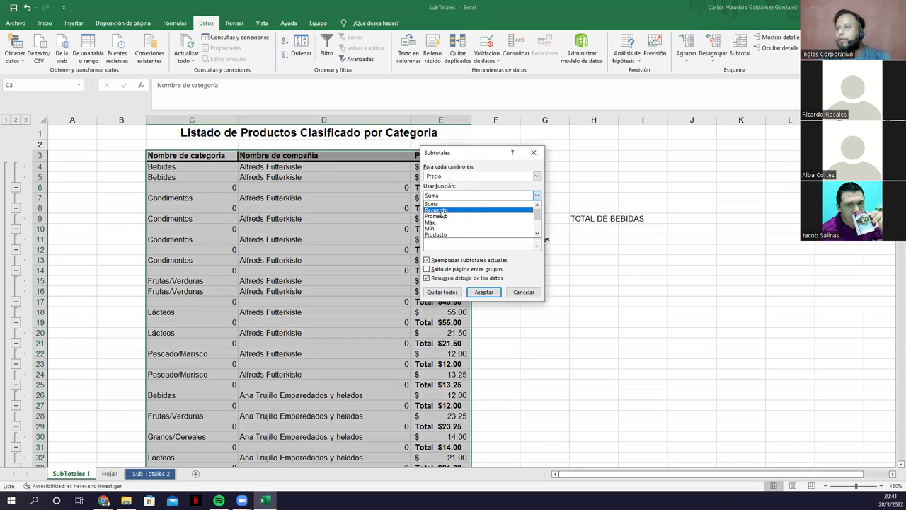
click(442, 212)
click(481, 176)
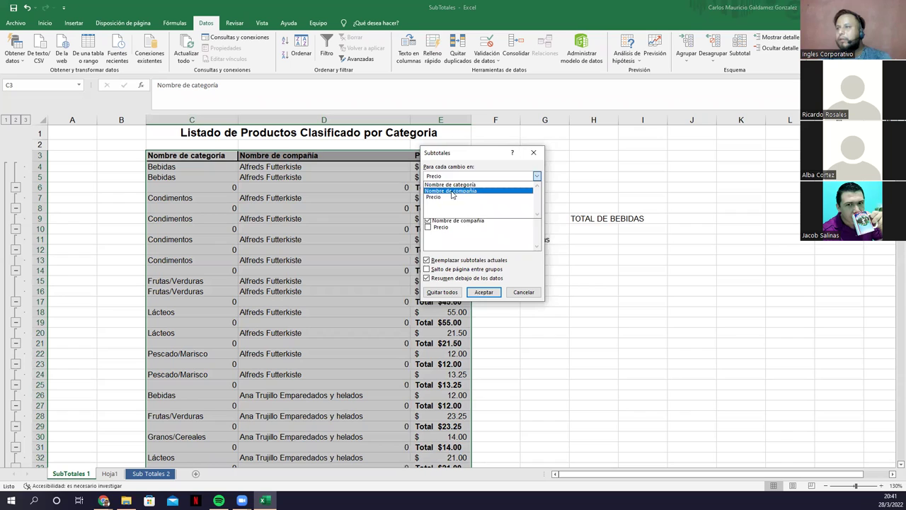
click(452, 191)
click(485, 292)
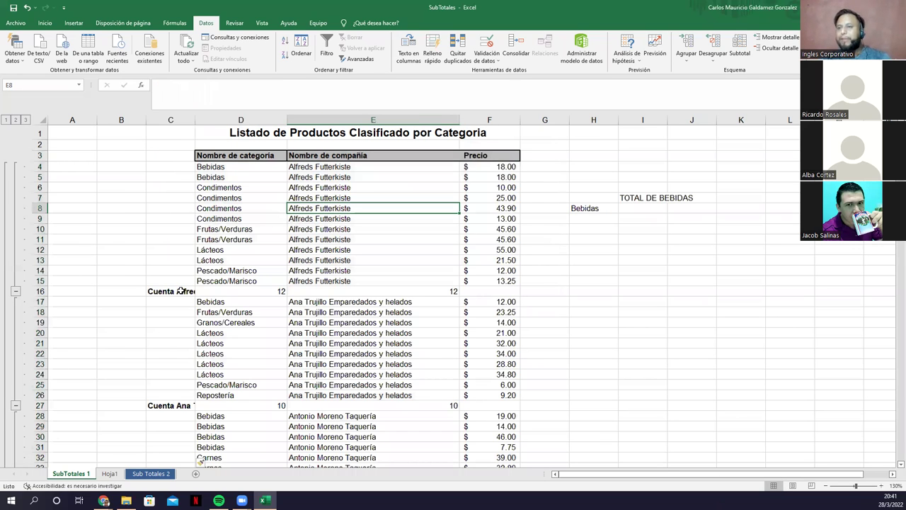
Autofit column C to its subtotal labels and narrow column B slightly.
double_click(192, 124)
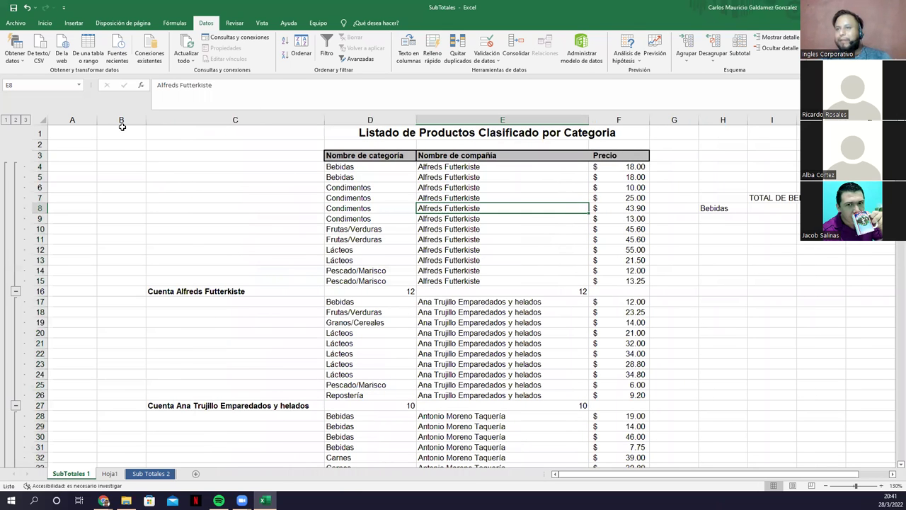
drag(147, 120, 131, 122)
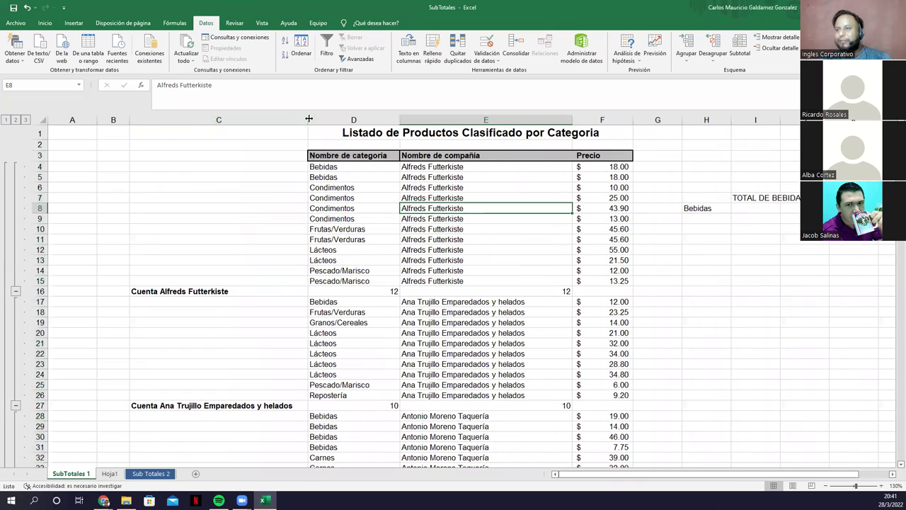
Check the Alfreds Futterkiste count against its category entries in D4:D15 and company entries in E4:E15.
click(183, 291)
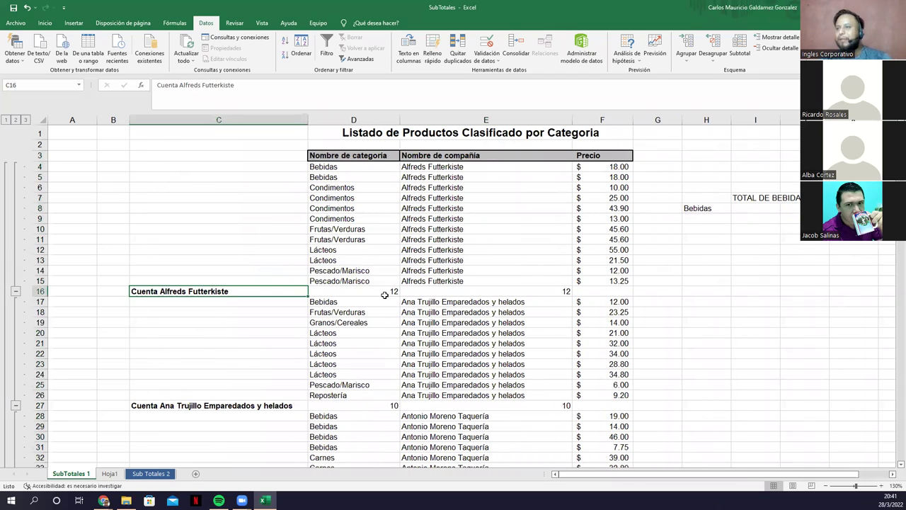
mouse_move(333, 167)
mouse_down()
mouse_move(332, 241)
mouse_move(347, 276)
mouse_up()
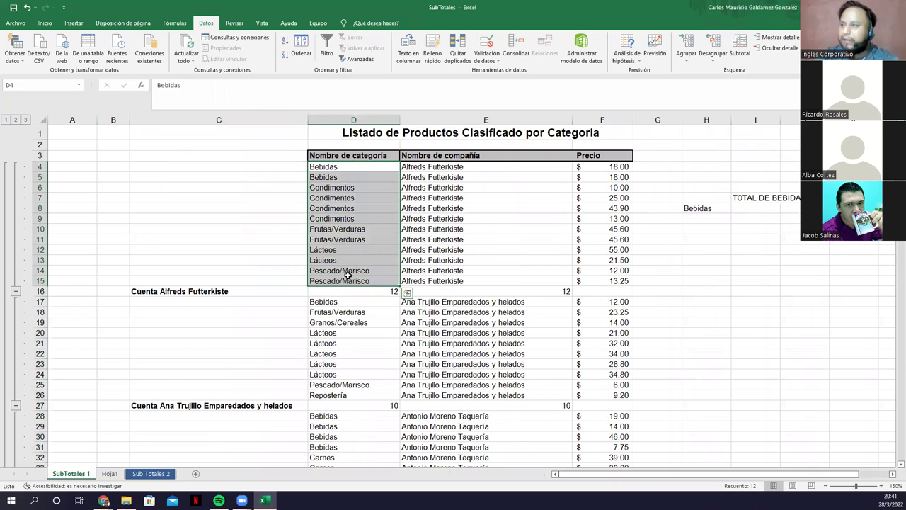
drag(451, 170, 450, 276)
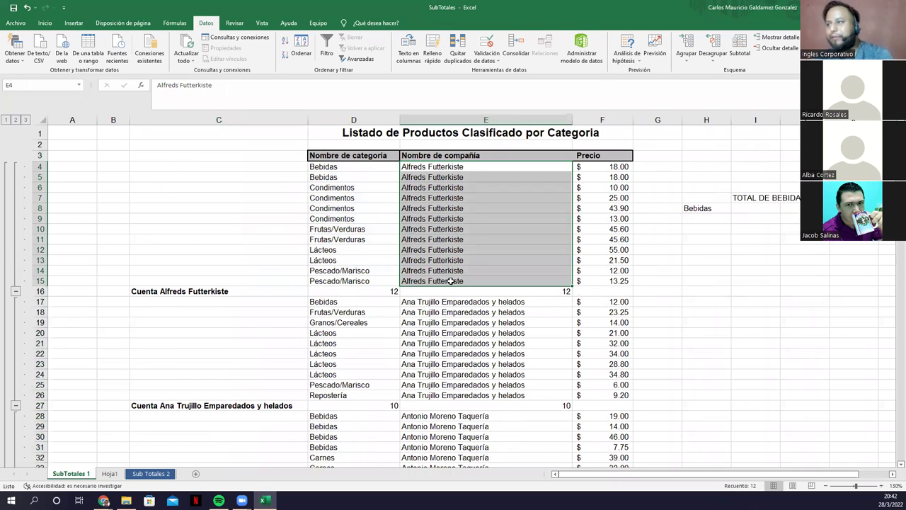
click(740, 50)
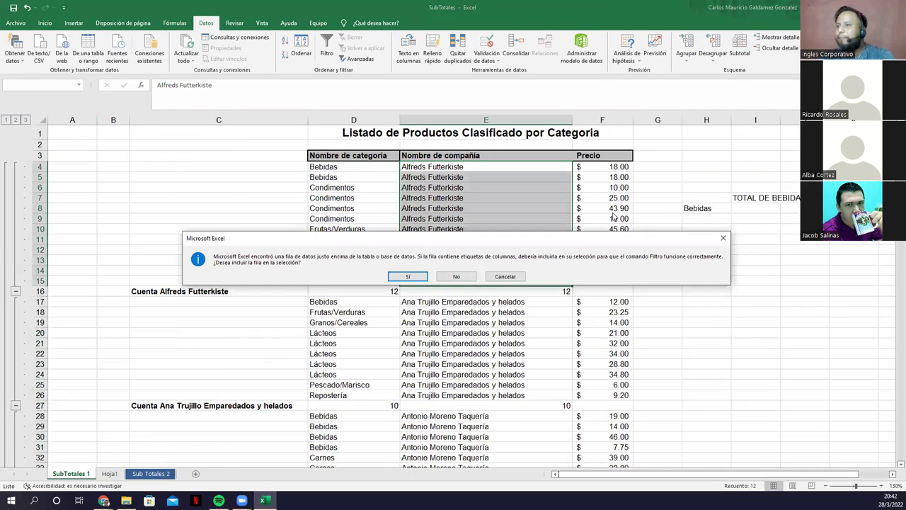
click(418, 277)
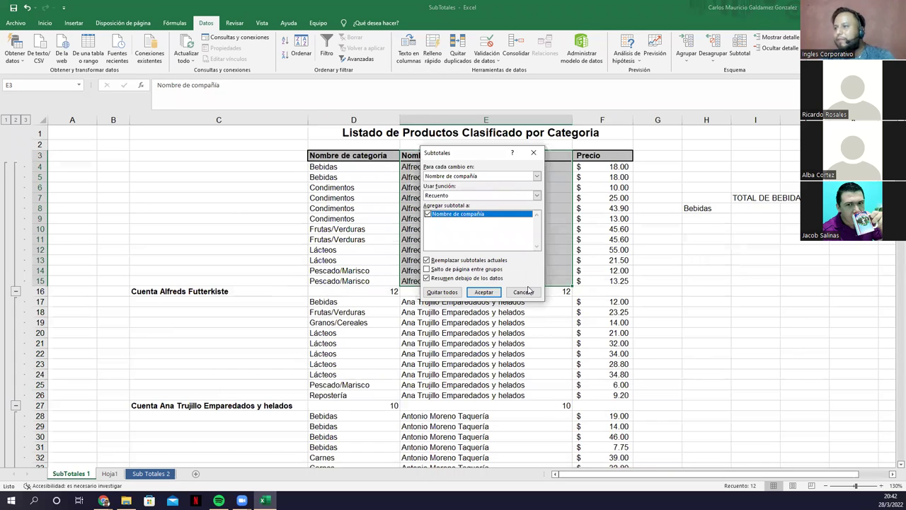
click(522, 291)
Replace the subtotals with Suma at each change in Precio, added to Nombre de categoría, Nombre de compañía and Precio.
click(440, 252)
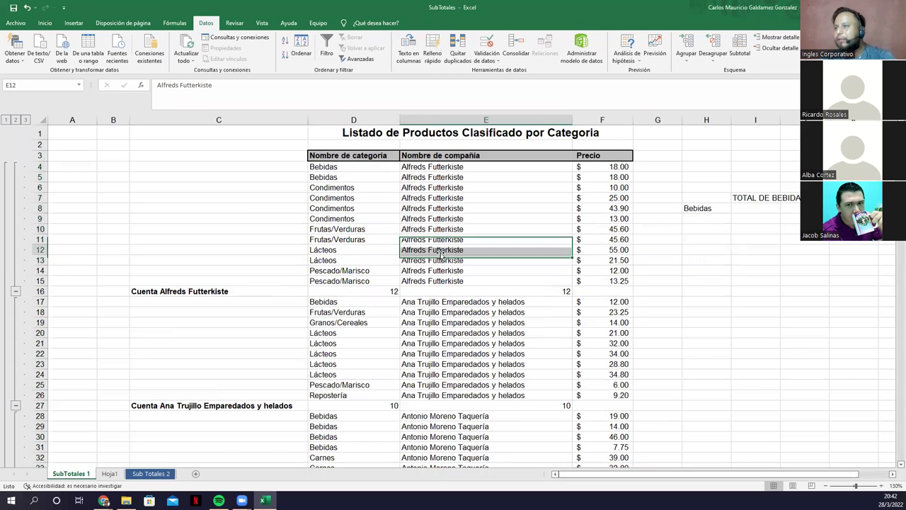
click(739, 50)
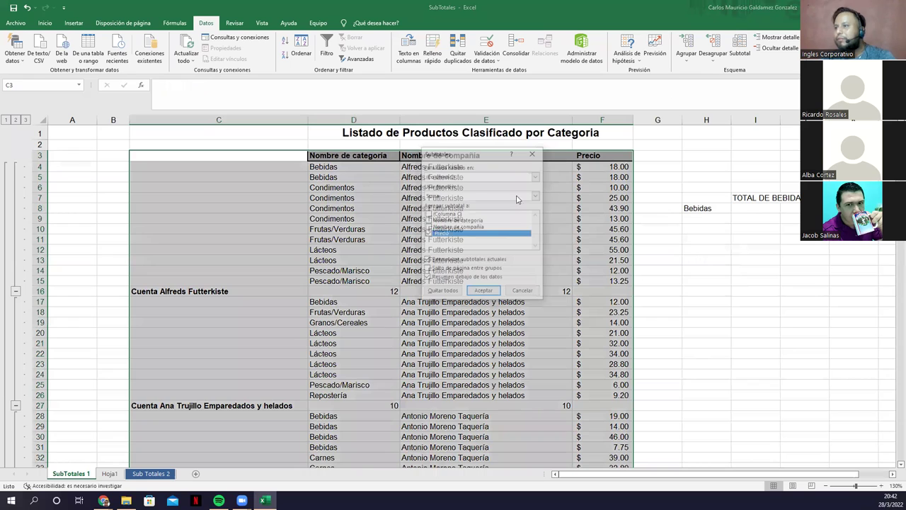
click(448, 177)
click(445, 204)
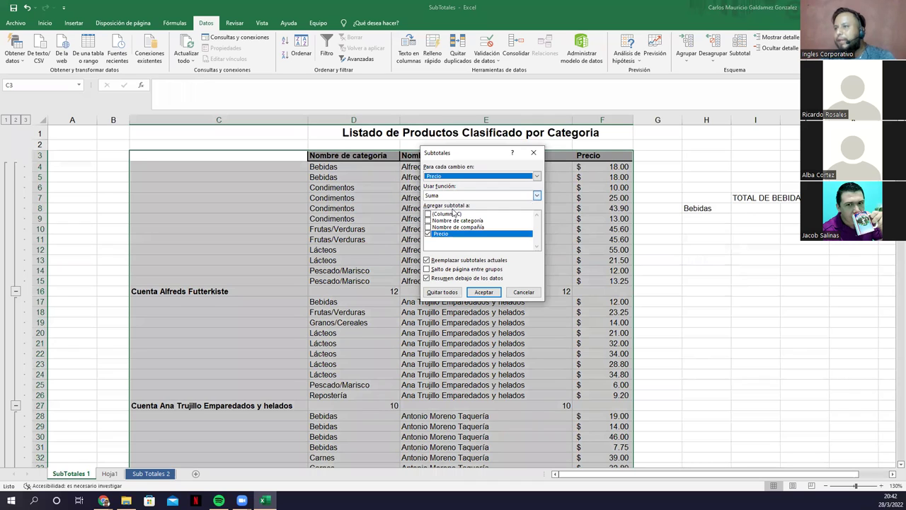
click(428, 227)
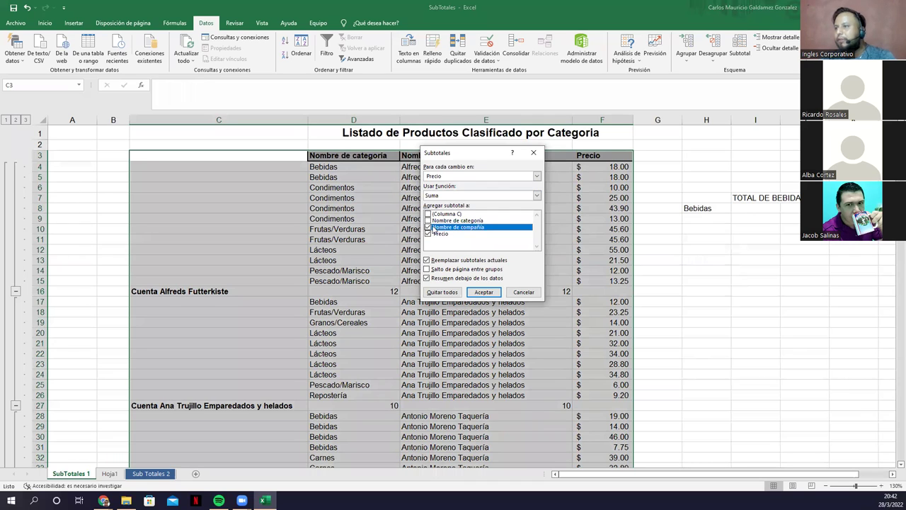
click(428, 220)
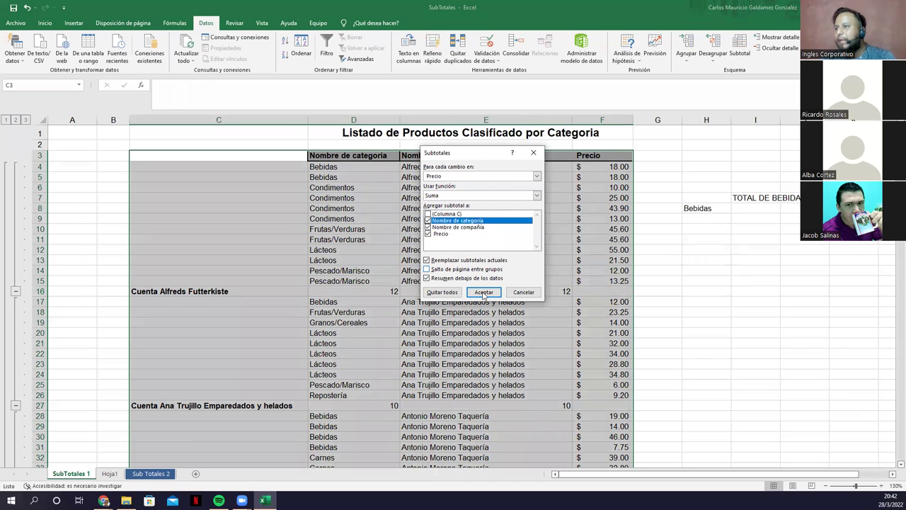
click(484, 292)
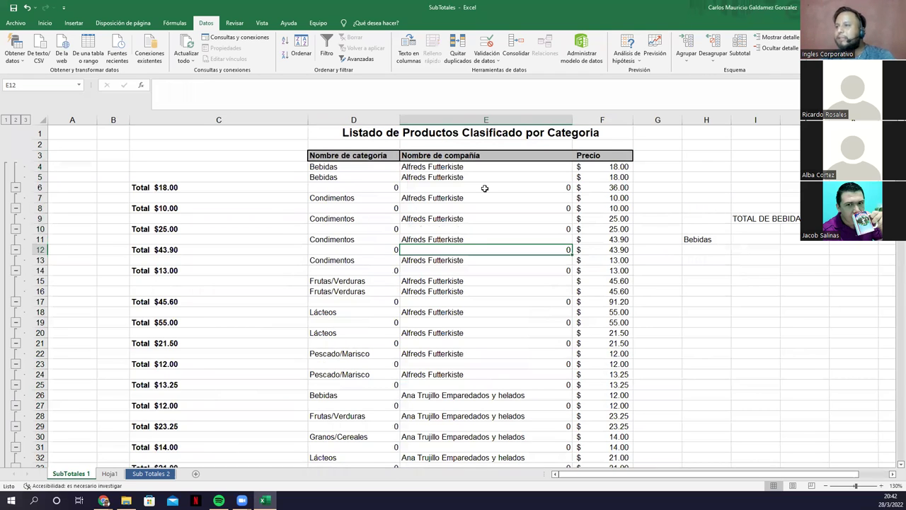
Examine the two Bebidas prices in F4:F5 and the Condimentos rows with their subtotals in D7:F14.
drag(605, 168, 606, 177)
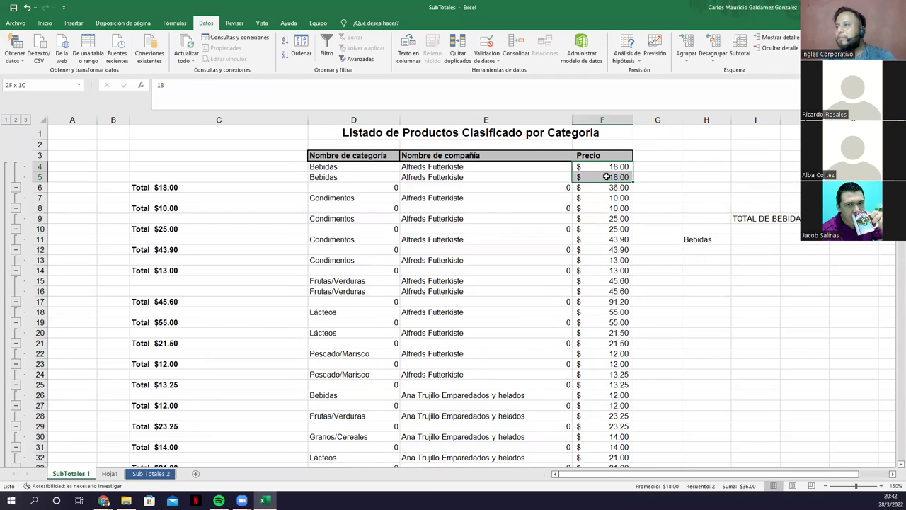
drag(317, 198, 591, 270)
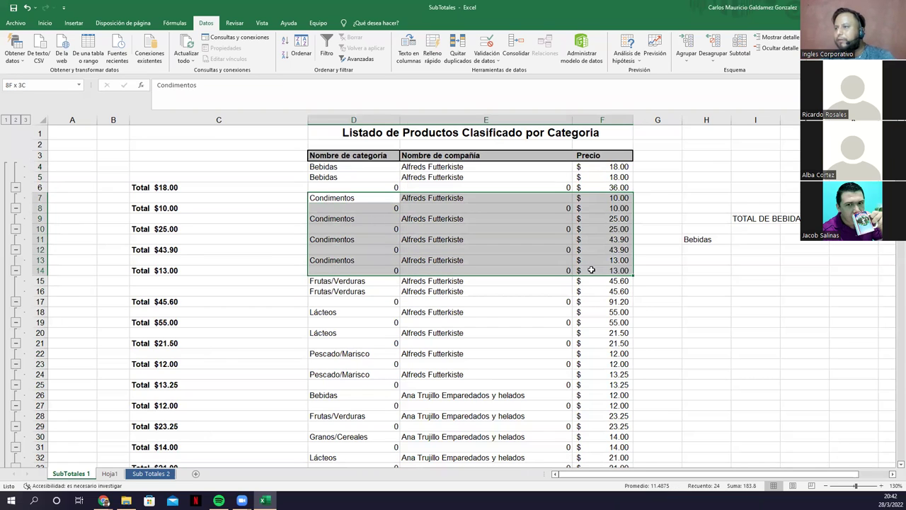
click(538, 260)
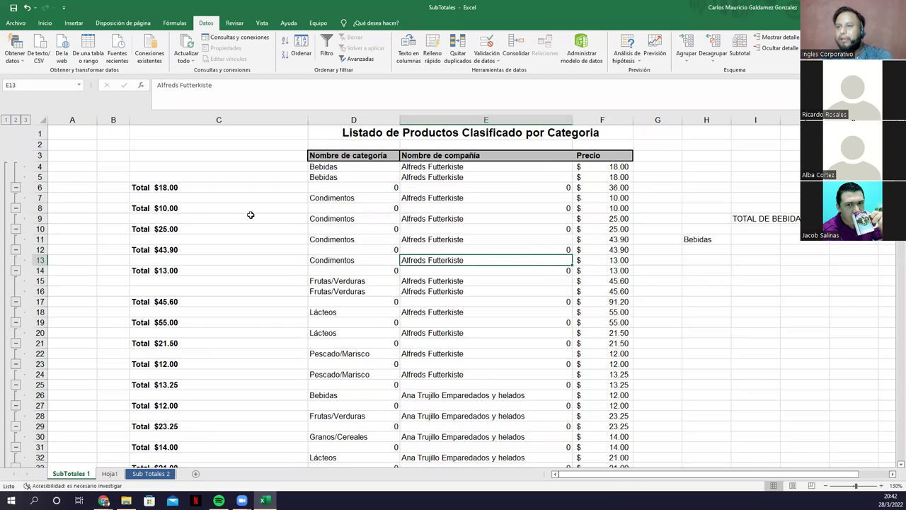
drag(155, 190, 167, 267)
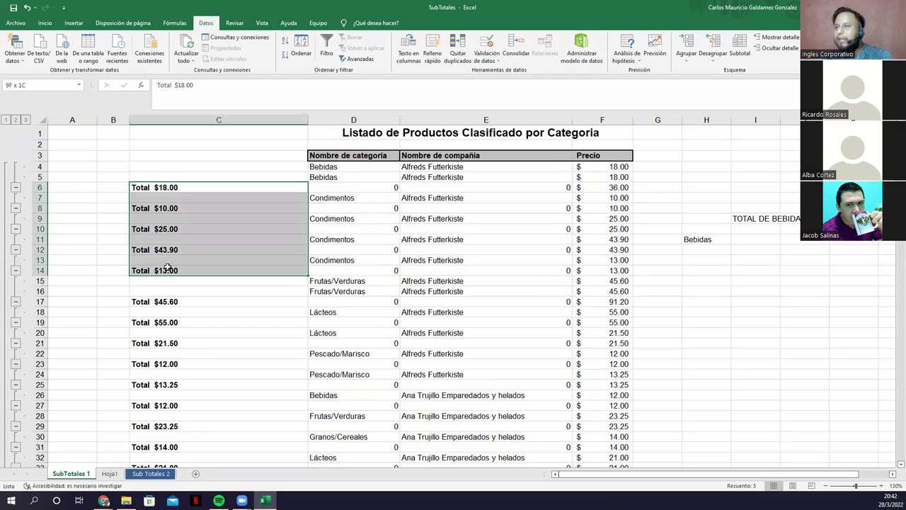
click(738, 55)
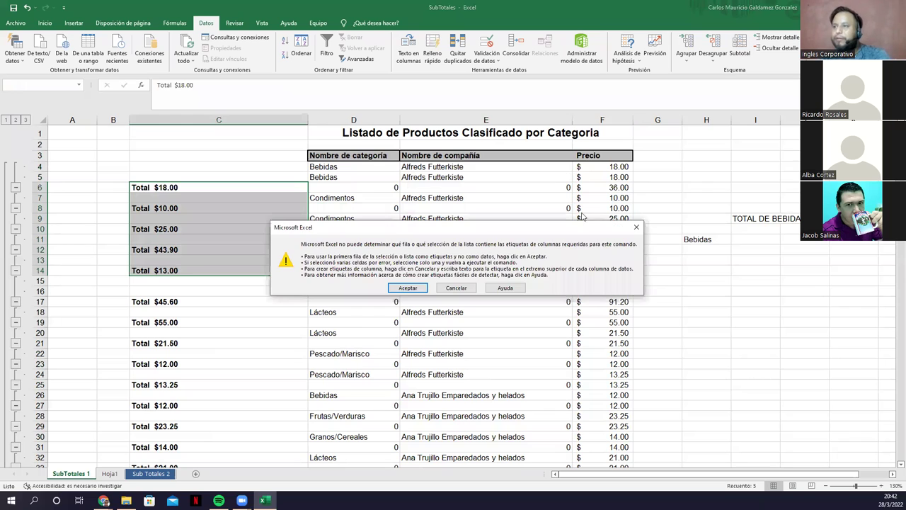
click(451, 286)
Reapply the Suma subtotals at each change in Precio with Precio excluded from the subtotalled columns.
click(406, 228)
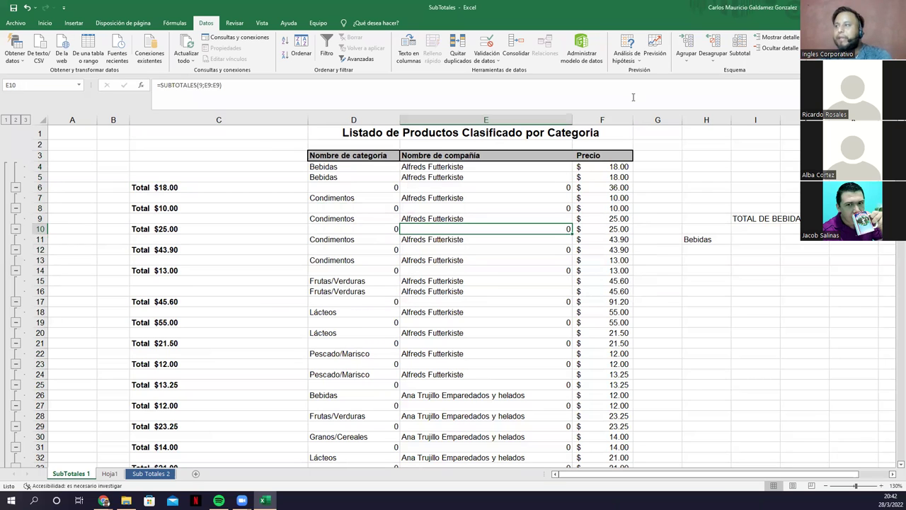
click(739, 51)
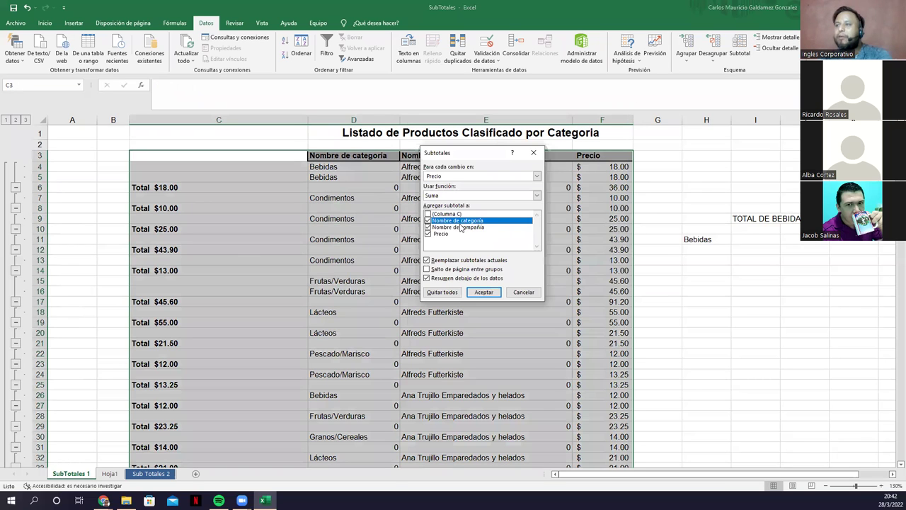
click(429, 234)
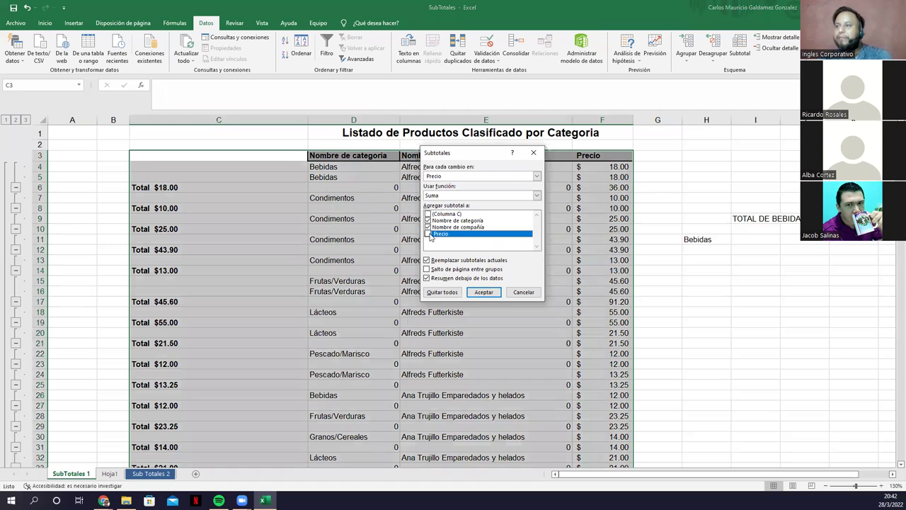
click(481, 292)
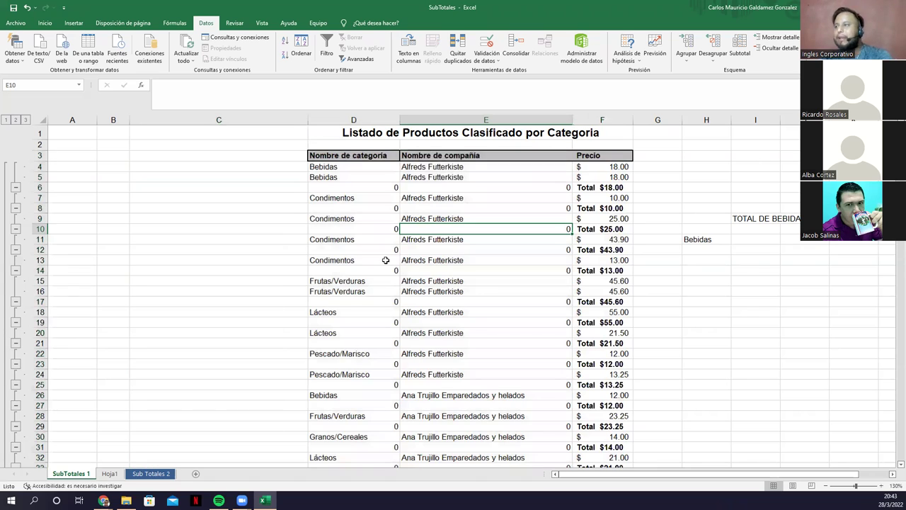
Check the sums of the repeated Bebidas prices in F4:F5 and the Frutas/Verduras prices in F15:F16.
click(385, 260)
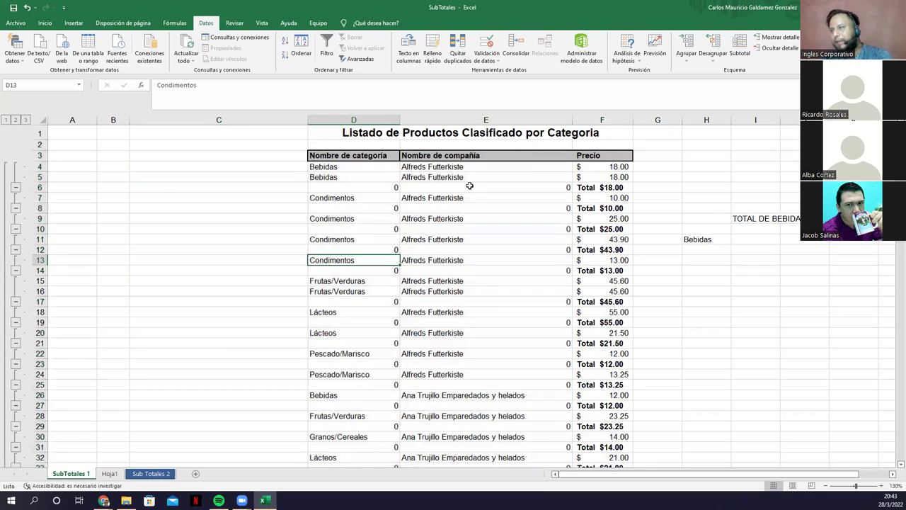
click(602, 167)
shift+click(601, 176)
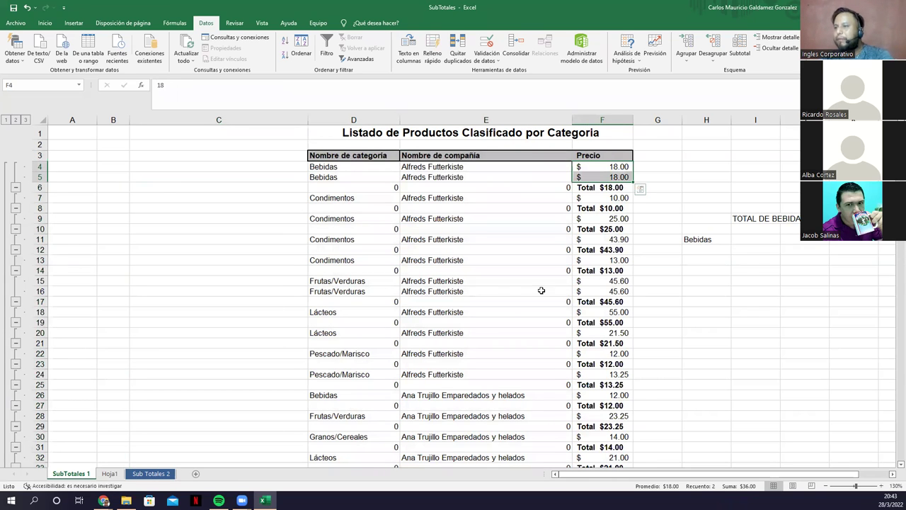
drag(600, 281, 600, 291)
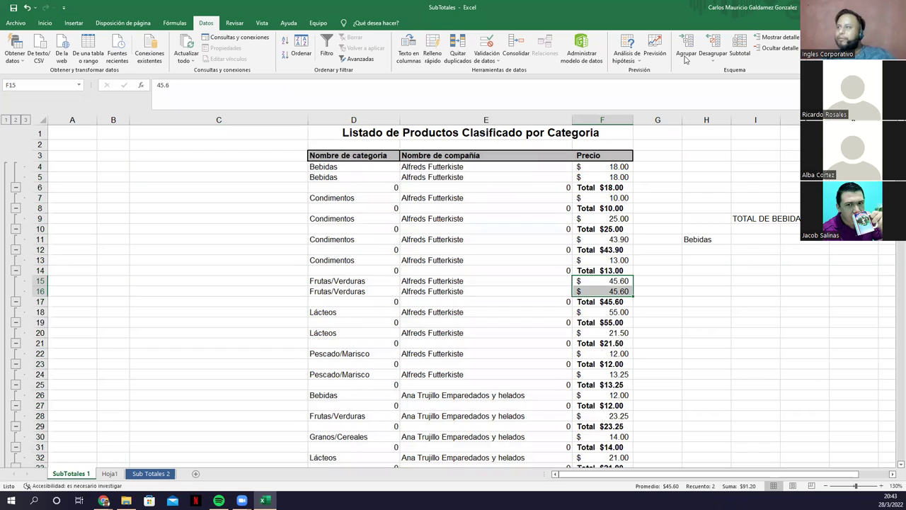
click(739, 49)
click(455, 276)
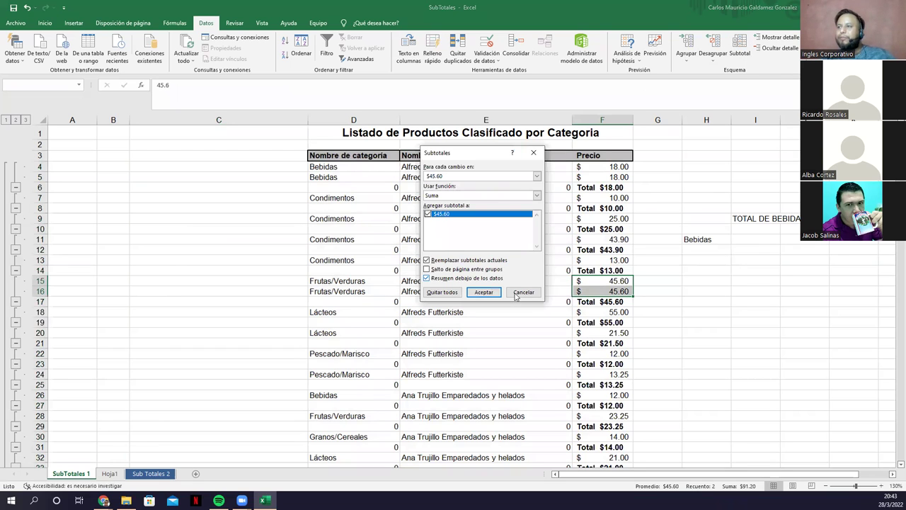
click(522, 292)
Replace the list's subtotals with Suma at each change in Precio, added only to the Precio column.
click(485, 199)
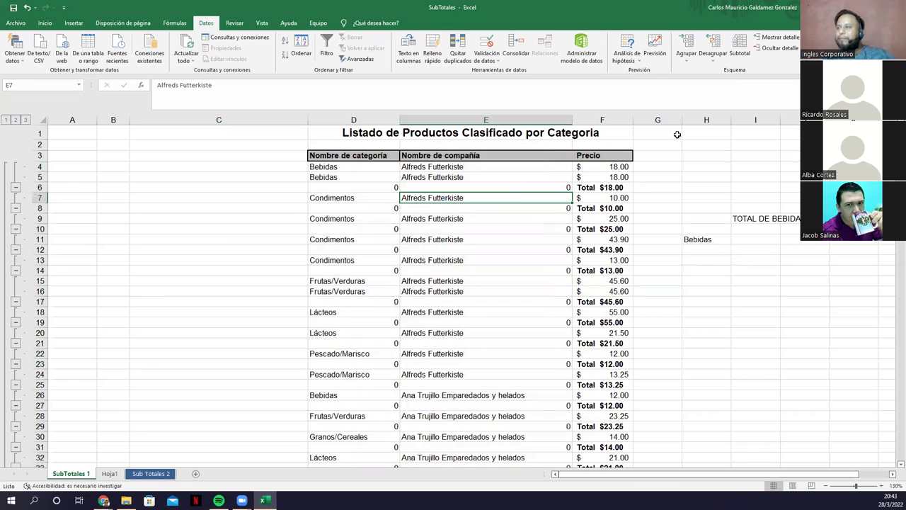
click(736, 51)
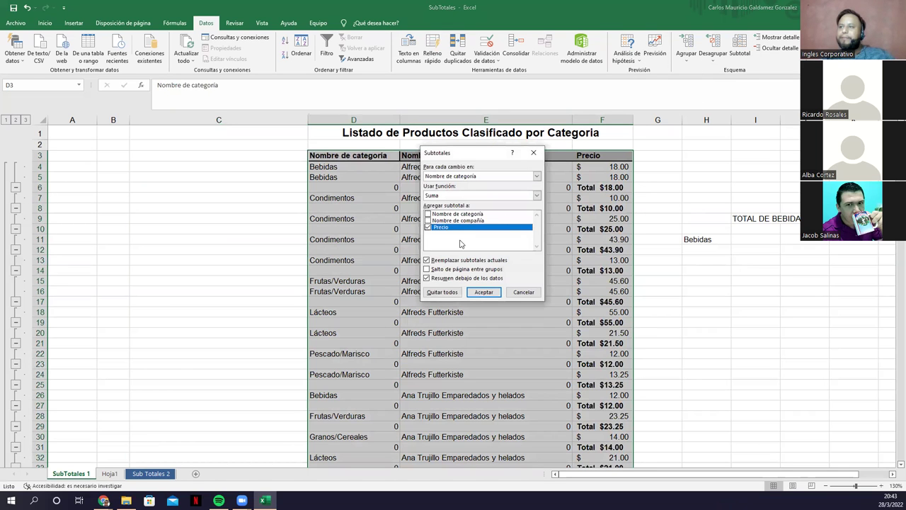
click(446, 177)
click(442, 197)
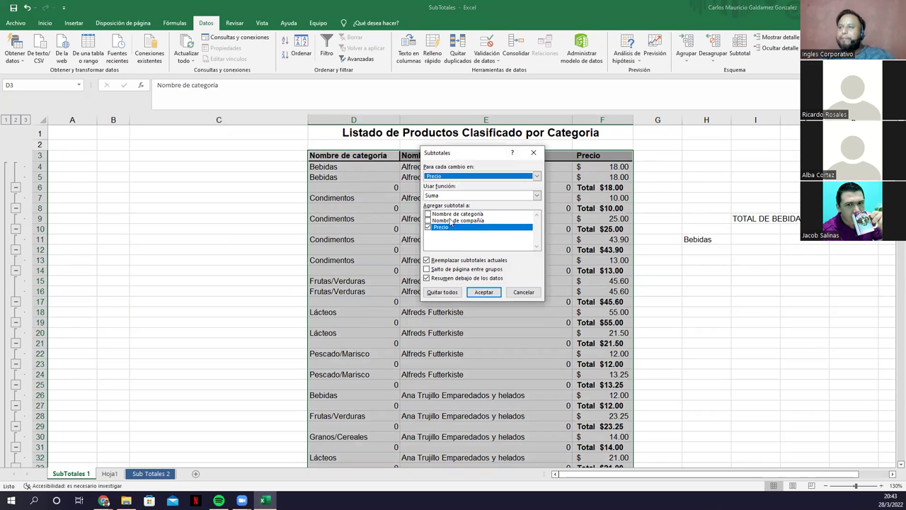
click(476, 291)
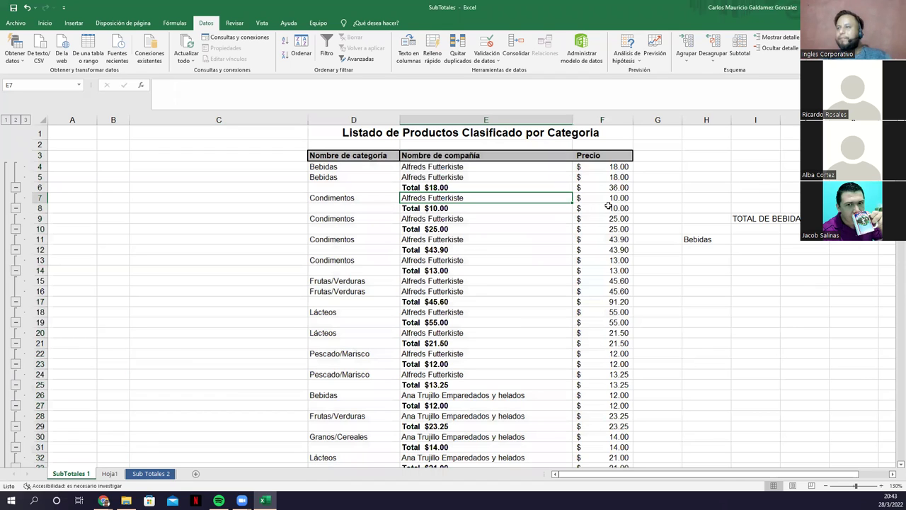
Replace the subtotals with Suma at each change in Precio, added to both Nombre de compañía and Precio.
click(740, 53)
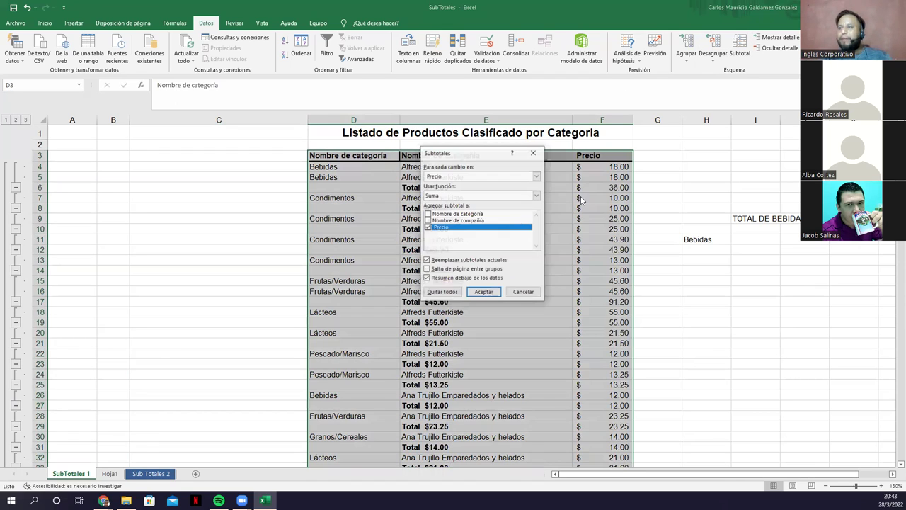
click(428, 221)
click(457, 199)
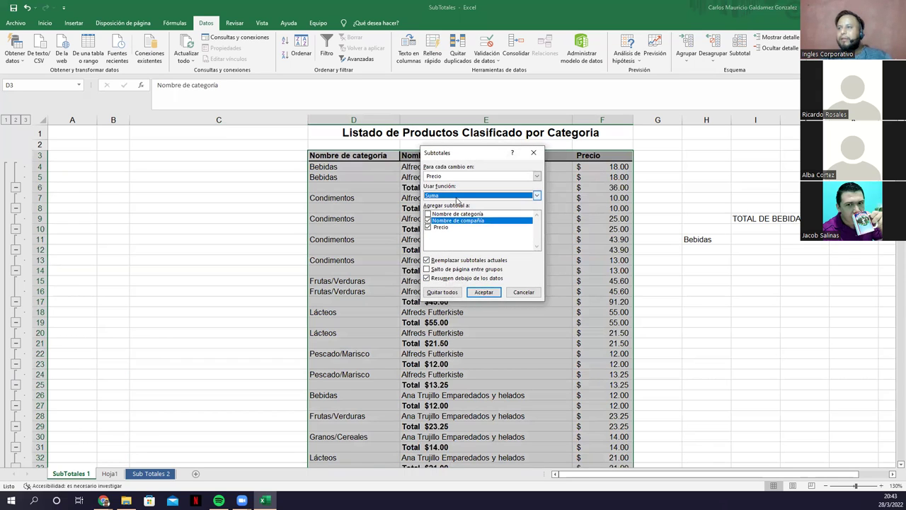
click(482, 293)
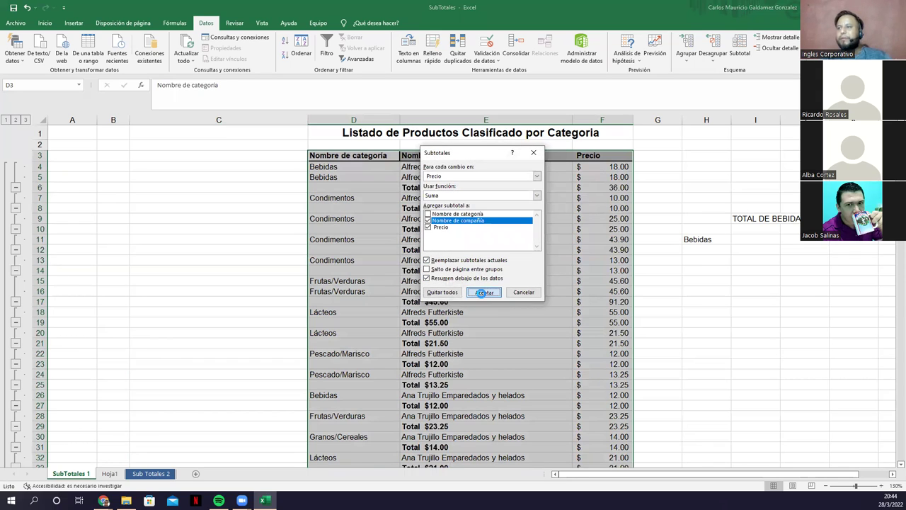
click(483, 292)
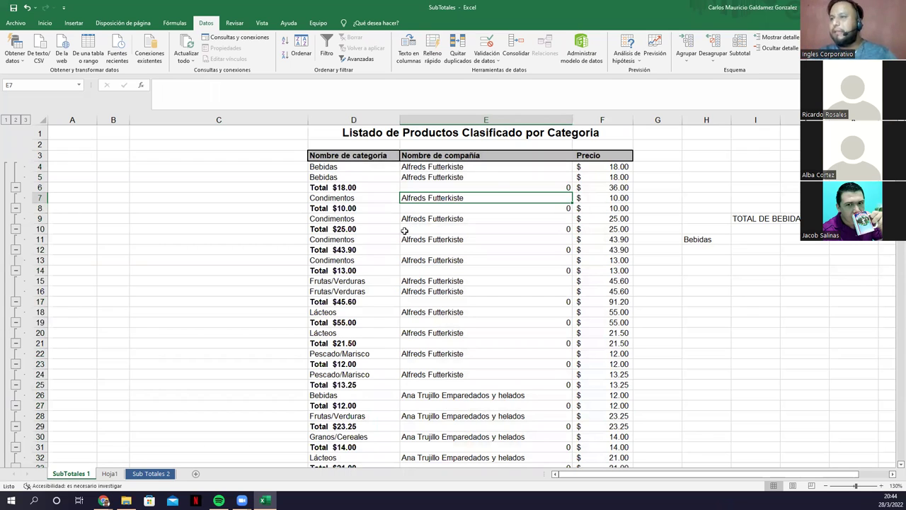
Check the Bebidas prices and their subtotal in F4:F6, and collapse the outline to show only the totals per price.
drag(606, 191, 606, 167)
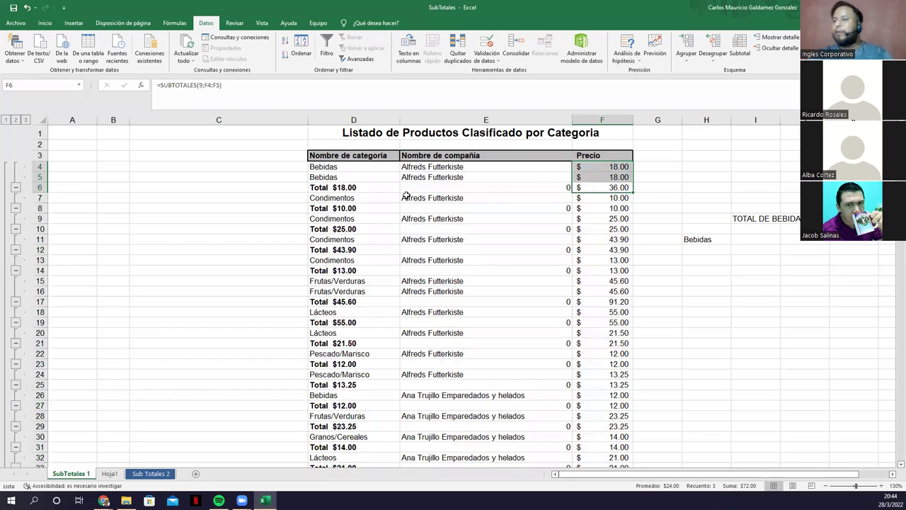
scroll(436, 289, down, 3)
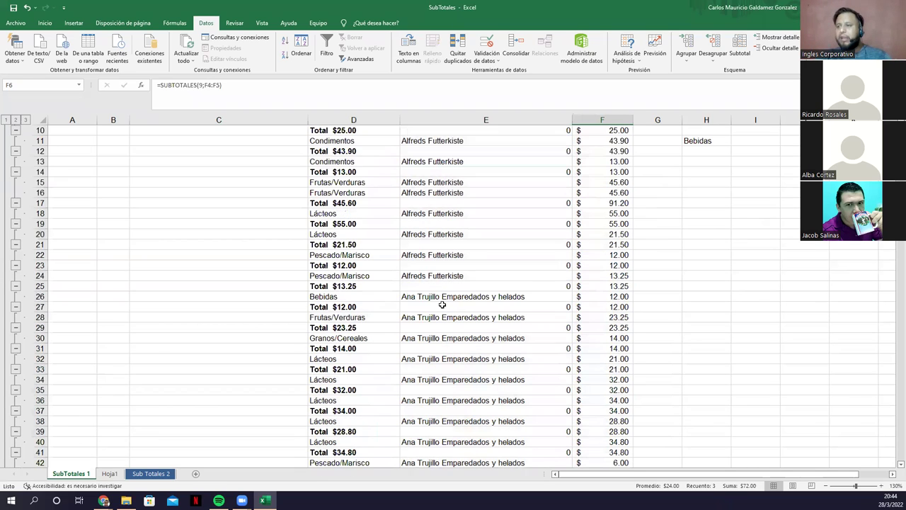
scroll(186, 209, up, 3)
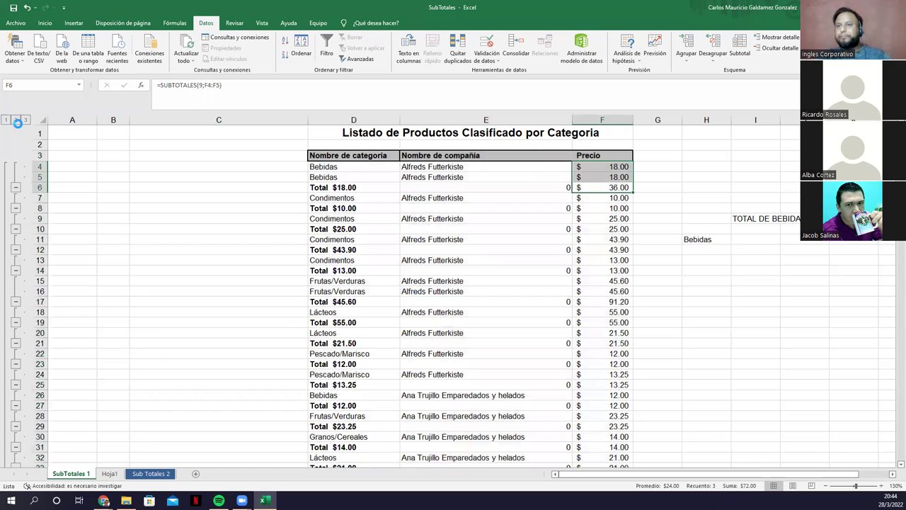
click(14, 120)
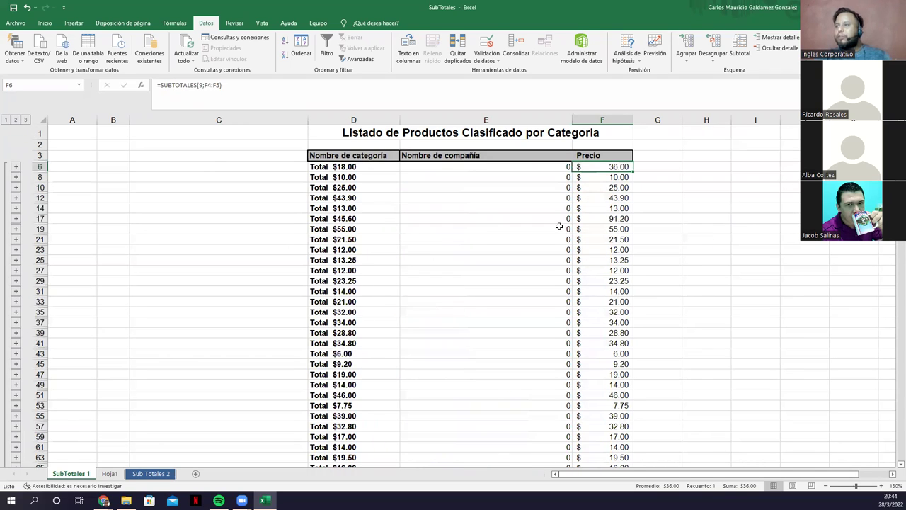
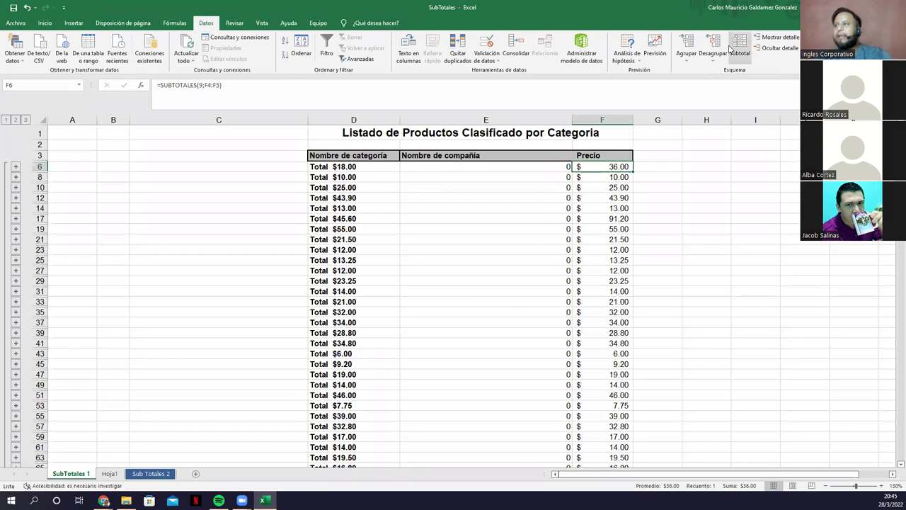
click(731, 48)
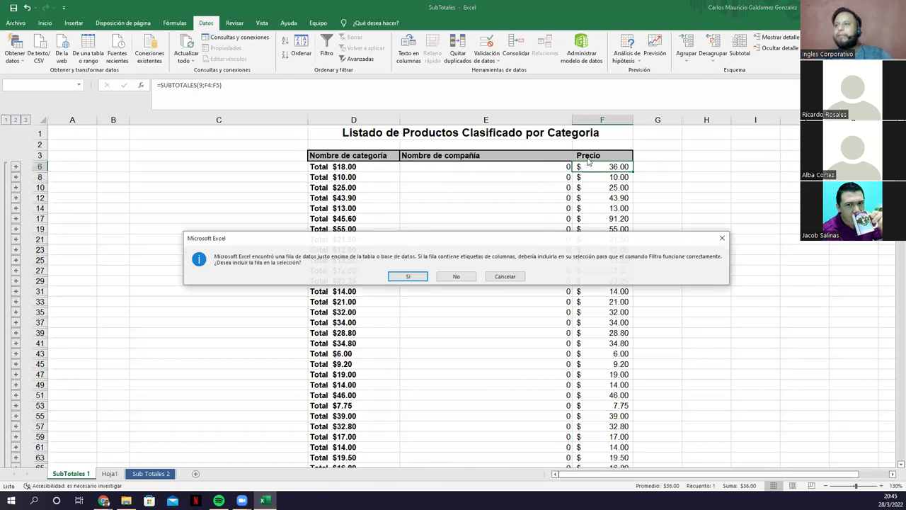
click(423, 277)
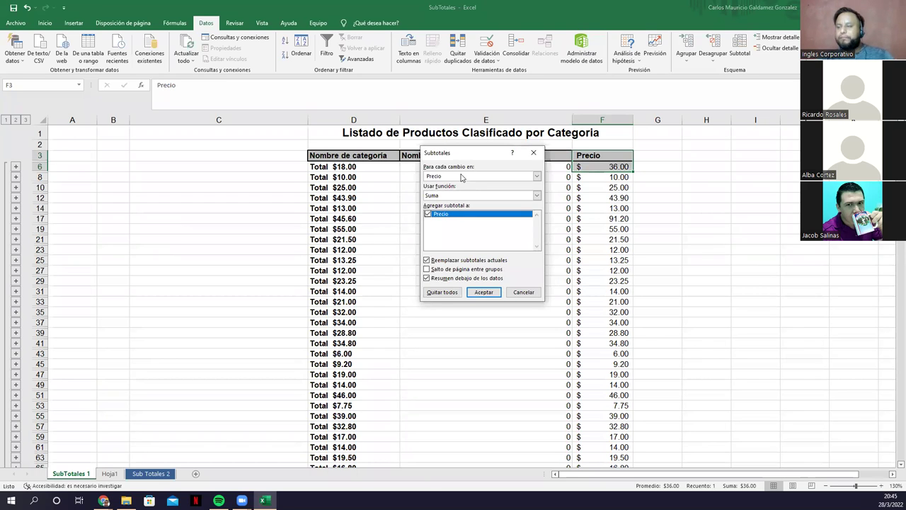
click(529, 290)
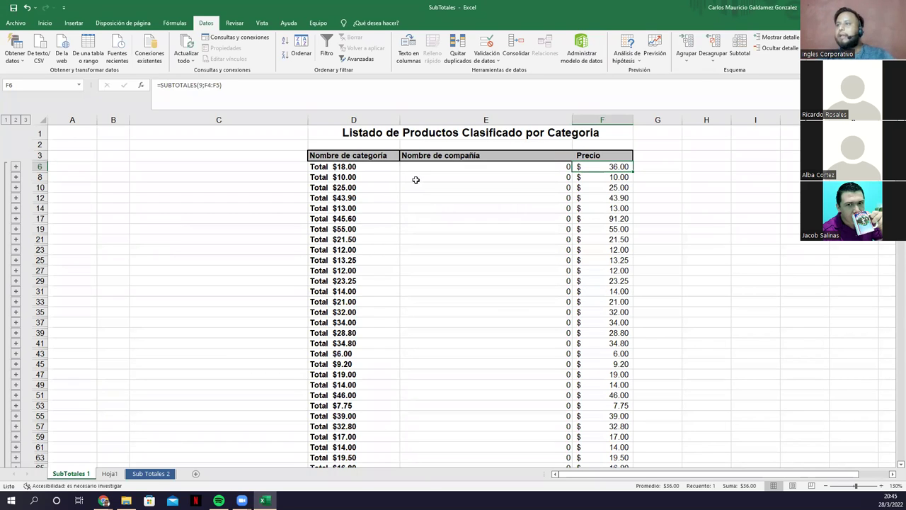
Remove all subtotals from the product list.
click(393, 177)
click(739, 53)
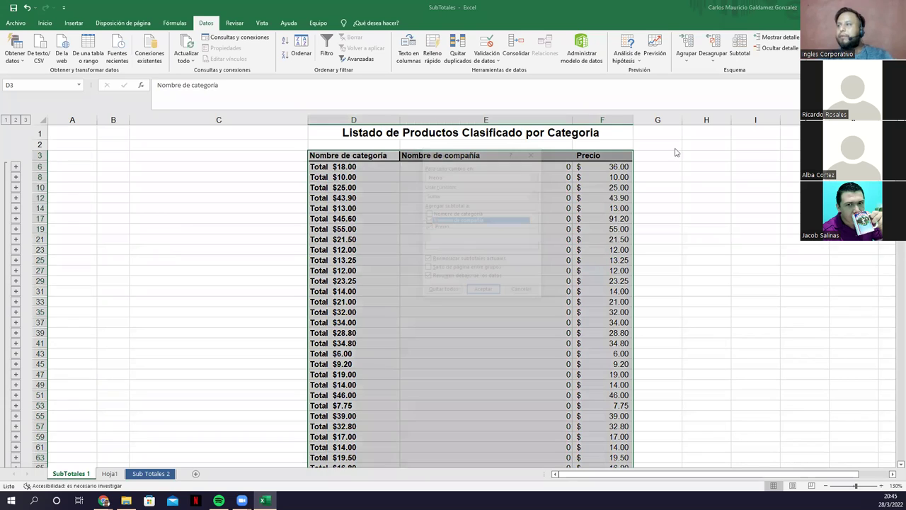
click(449, 291)
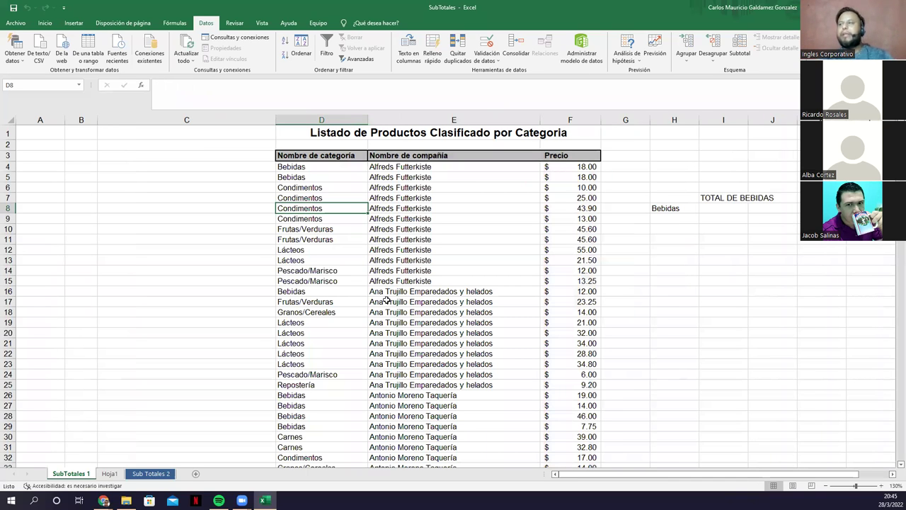
Clear the Bebidas and TOTAL DE BEBIDAS labels in H7:I8 and delete two empty columns before the product list.
drag(667, 211, 700, 198)
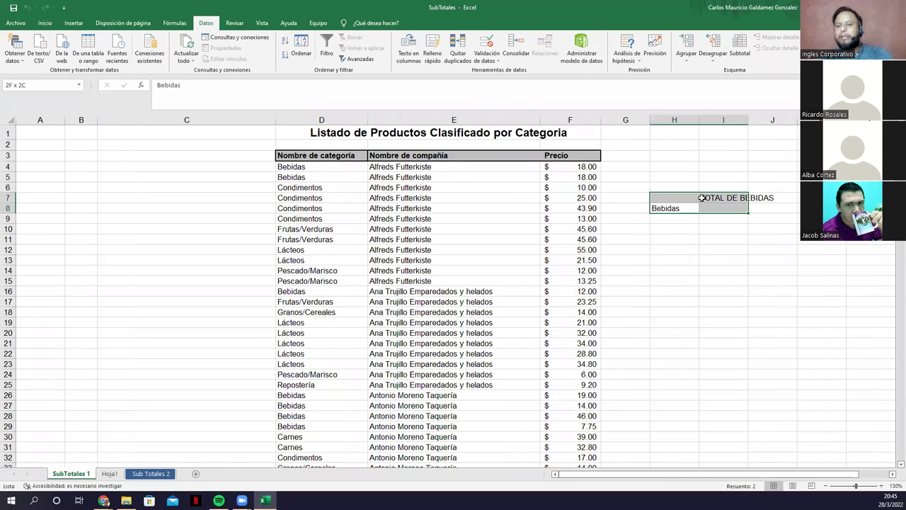
key(Delete)
right_click(213, 121)
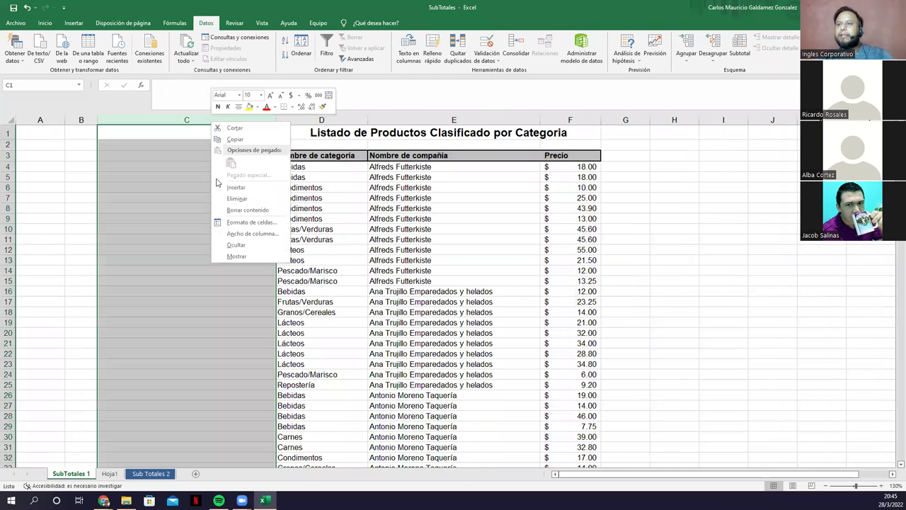
click(237, 198)
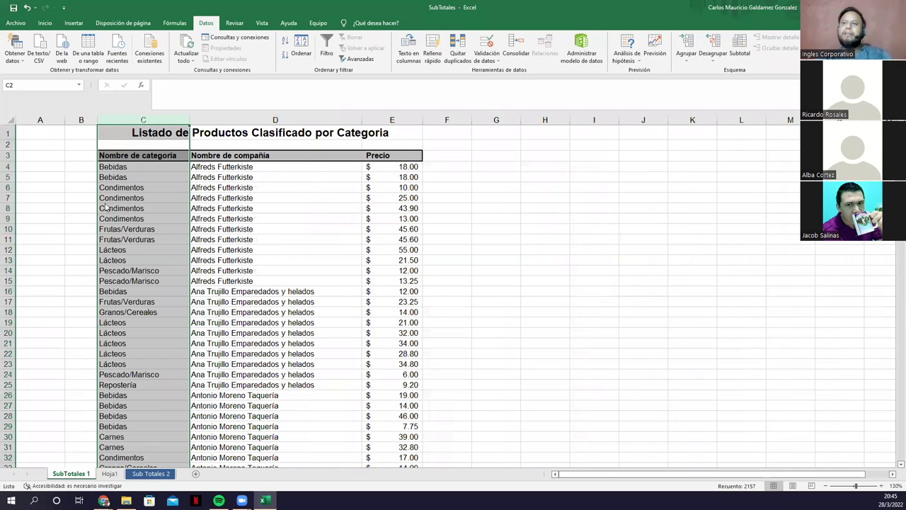
click(265, 276)
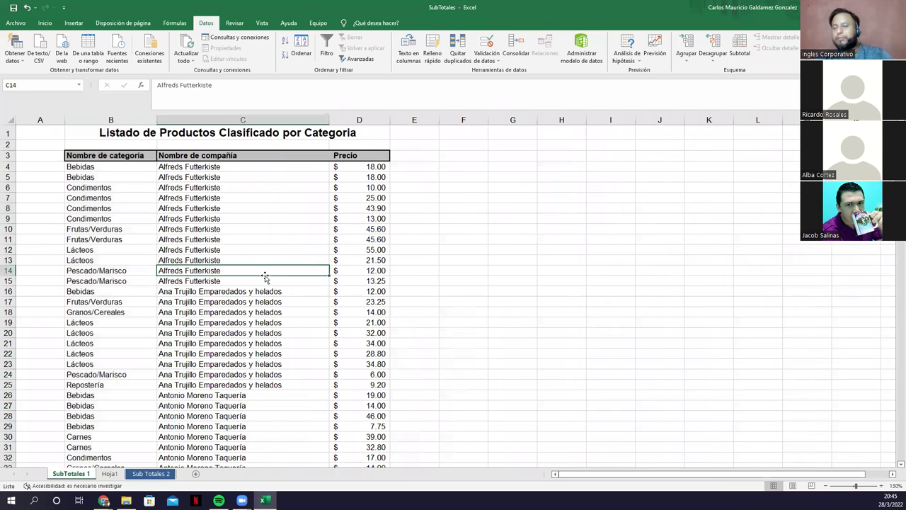
Select the whole list with its headers and add Suma subtotals at each change in Nombre de compañía to Nombre de categoría and Precio.
click(93, 159)
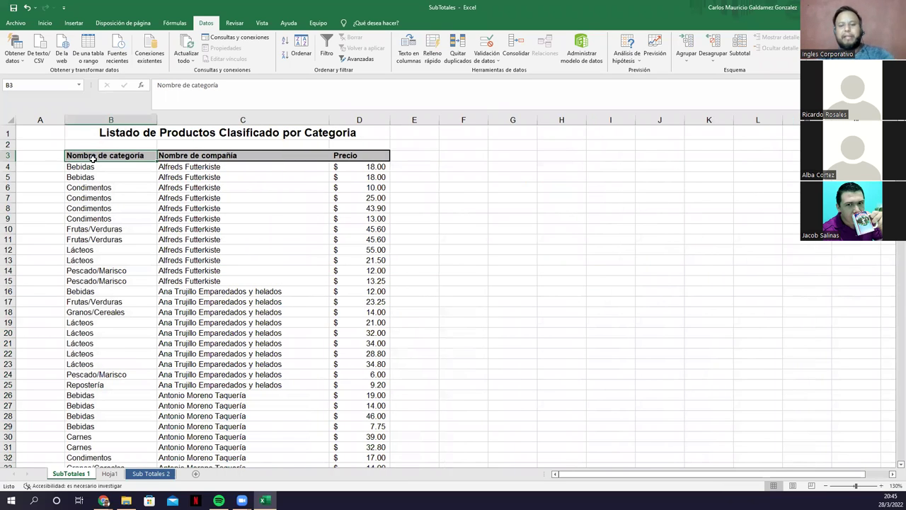
key(ctrl+shift+Down)
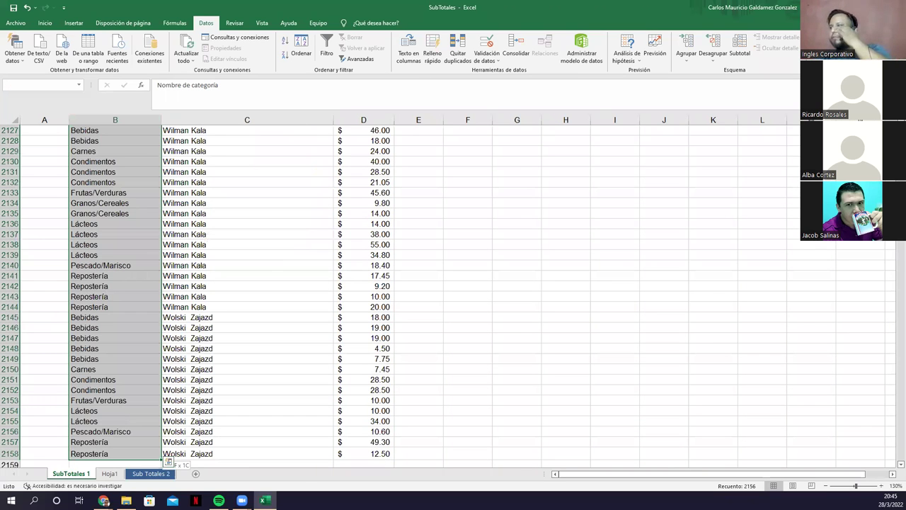
key(ctrl+shift+Right)
scroll(232, 293, up, 20)
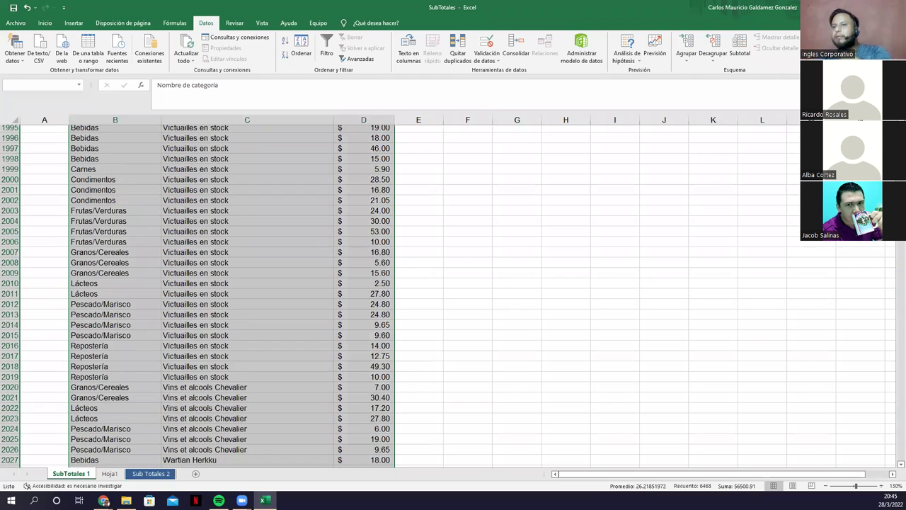
key(ctrl+BackSpace)
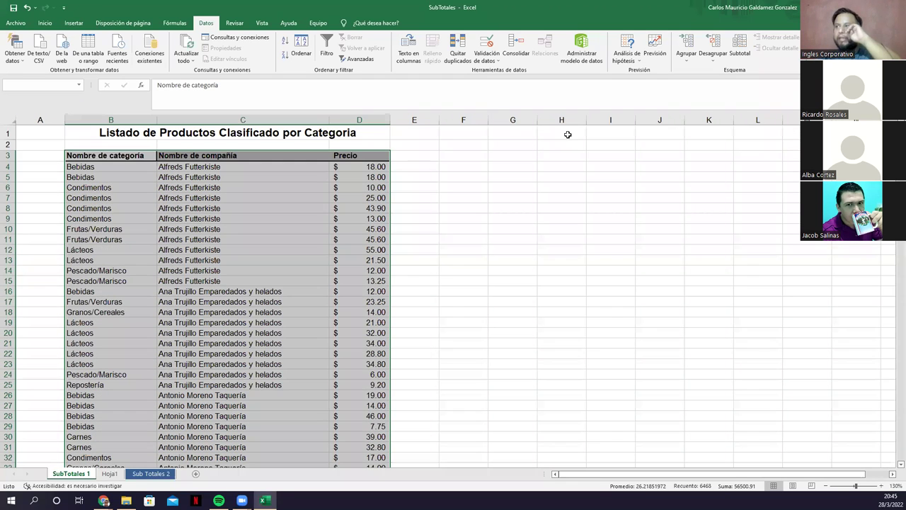
click(739, 49)
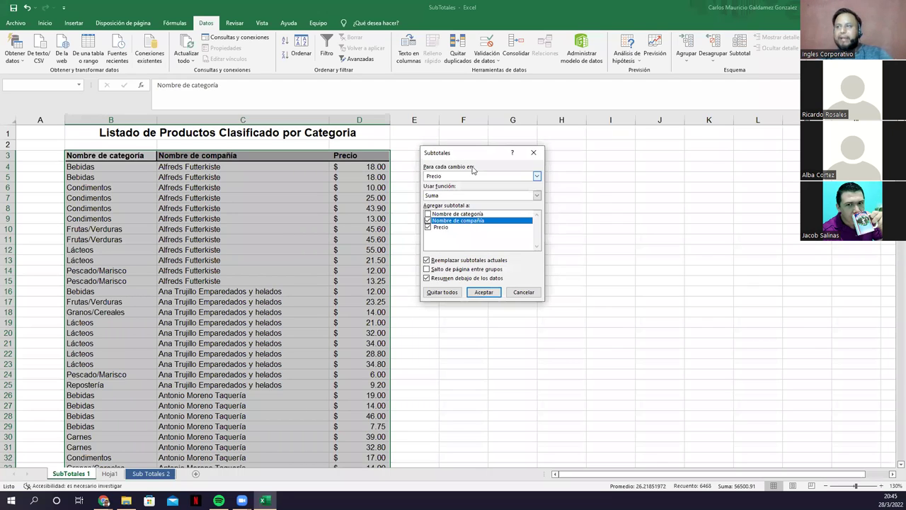
click(535, 176)
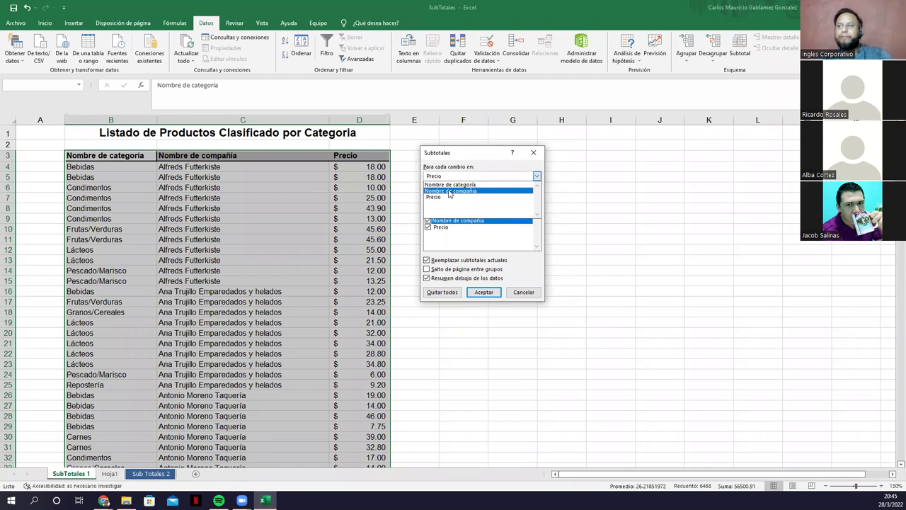
click(448, 191)
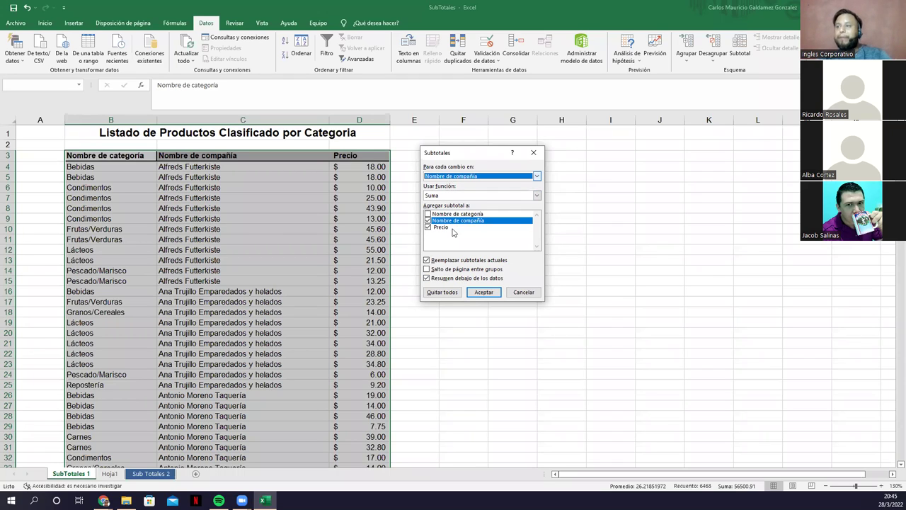
click(427, 220)
click(428, 213)
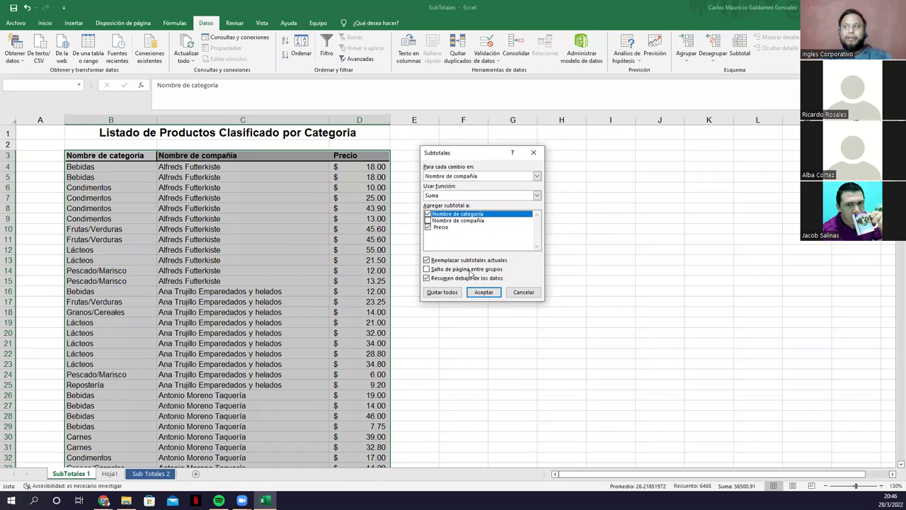
click(461, 196)
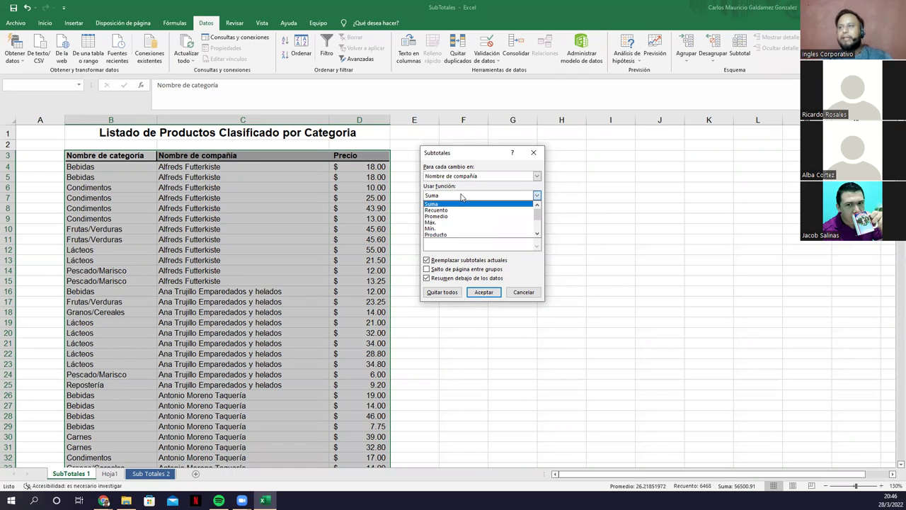
click(483, 292)
click(482, 291)
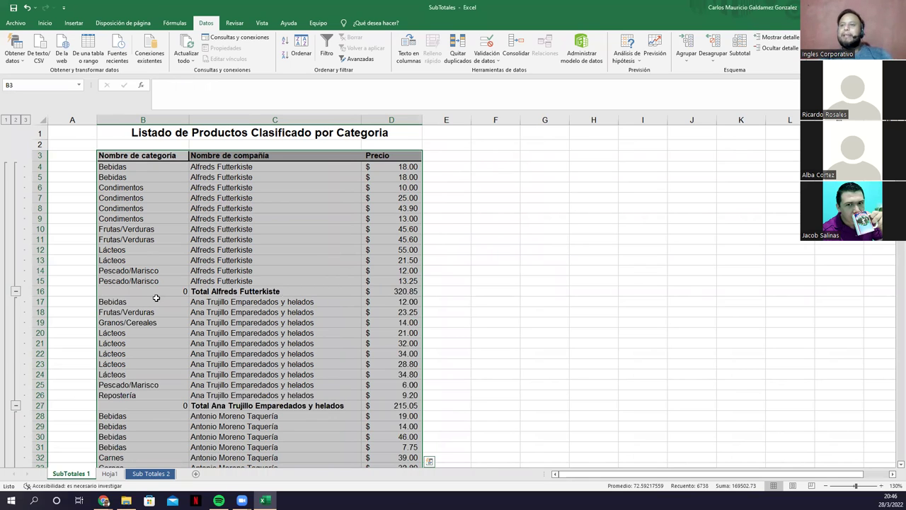
Examine the categories, company names and prices of the Alfreds Futterkiste group along with its total row.
drag(128, 169, 135, 281)
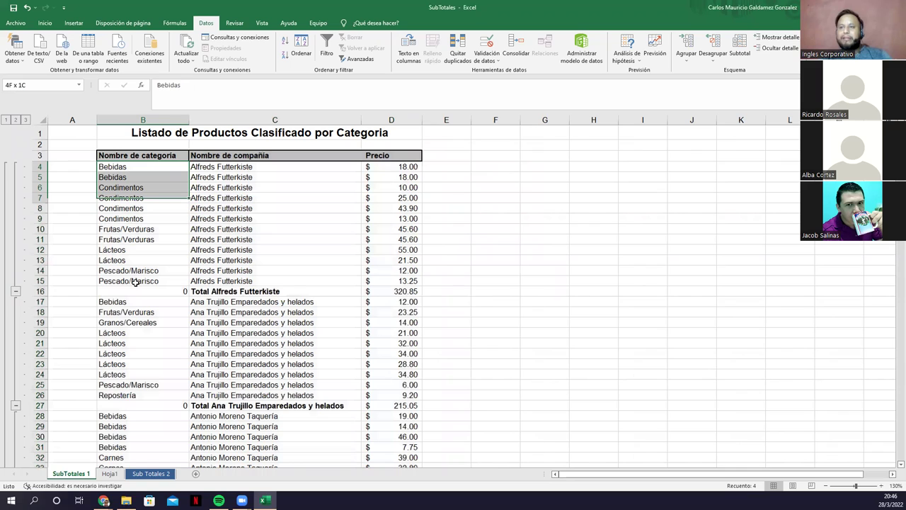
drag(212, 167, 217, 270)
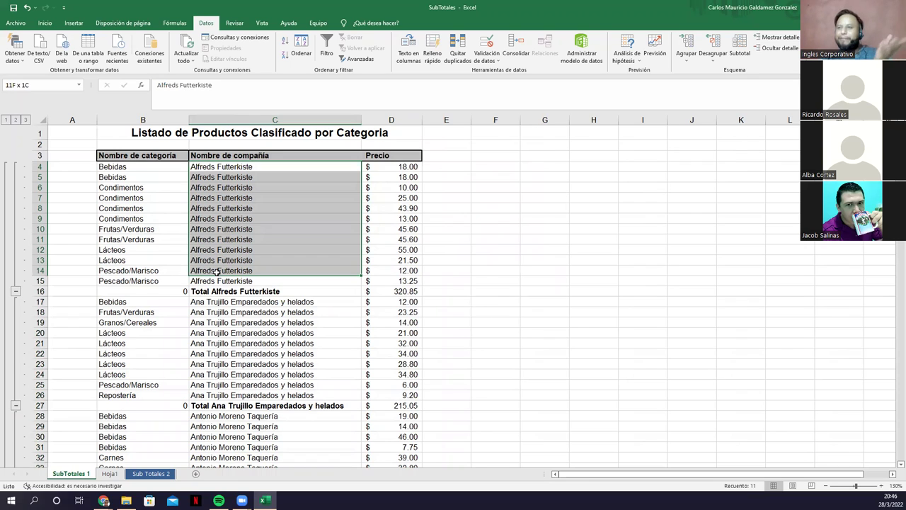
drag(216, 273, 230, 279)
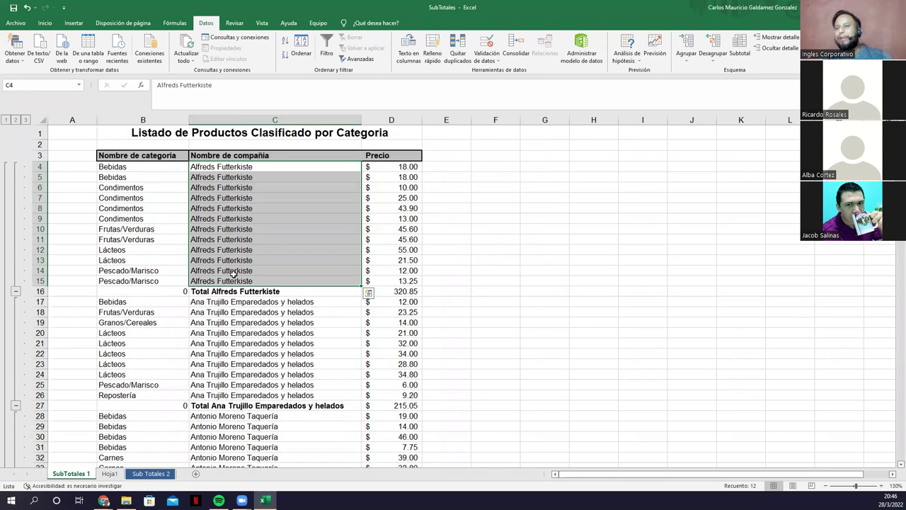
drag(376, 167, 175, 290)
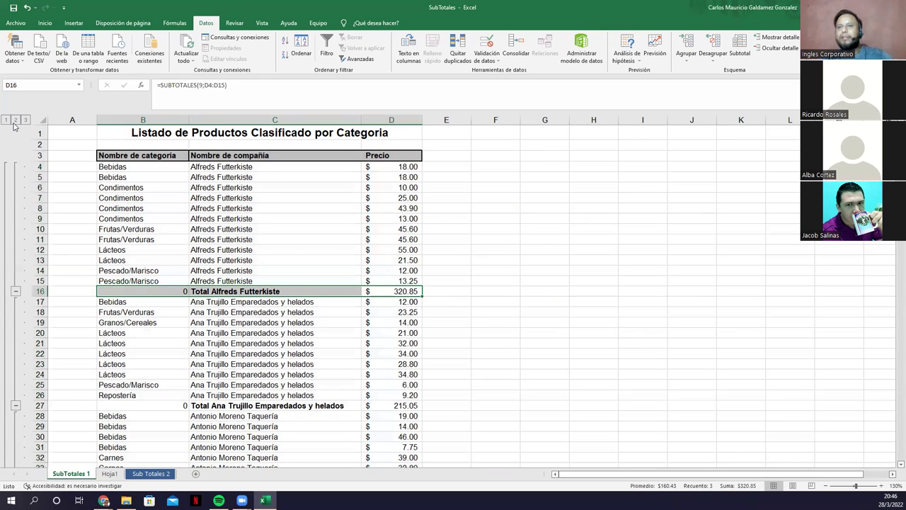
Collapse the outline to show only the company totals and look through them.
click(15, 121)
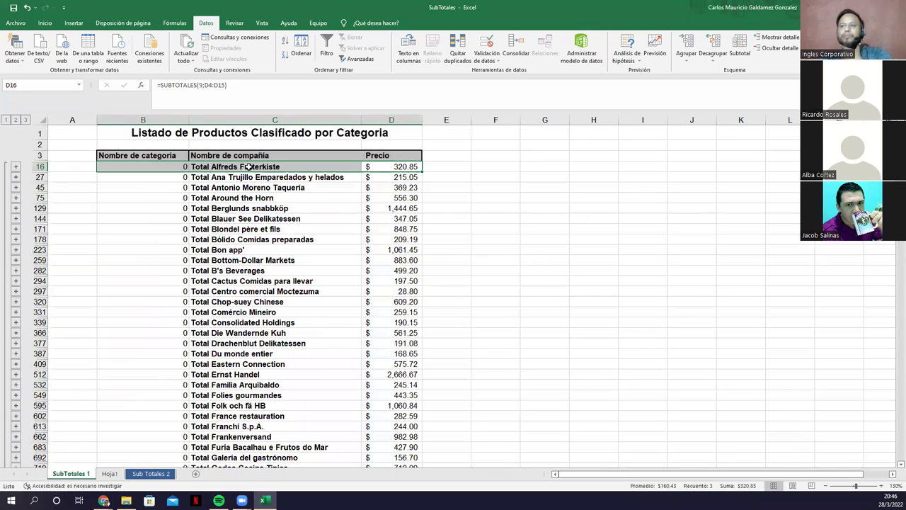
scroll(275, 252, down, 2)
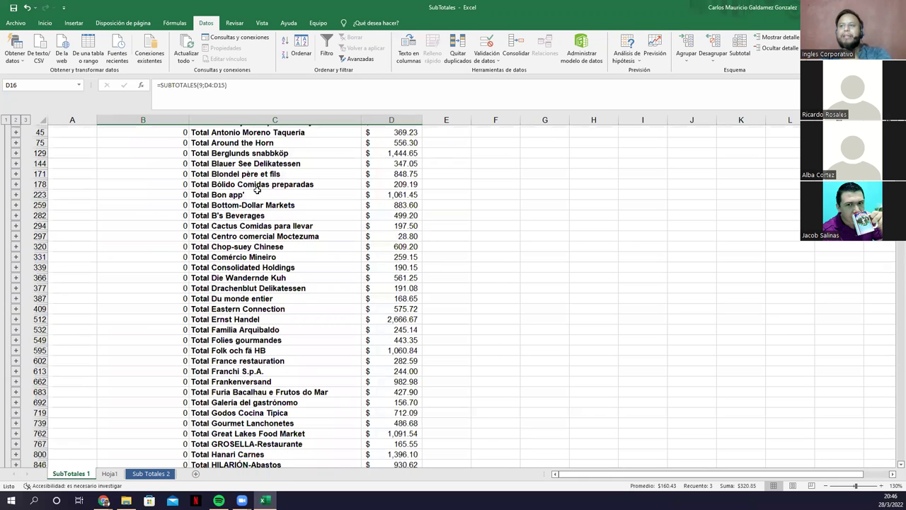
scroll(295, 219, up, 2)
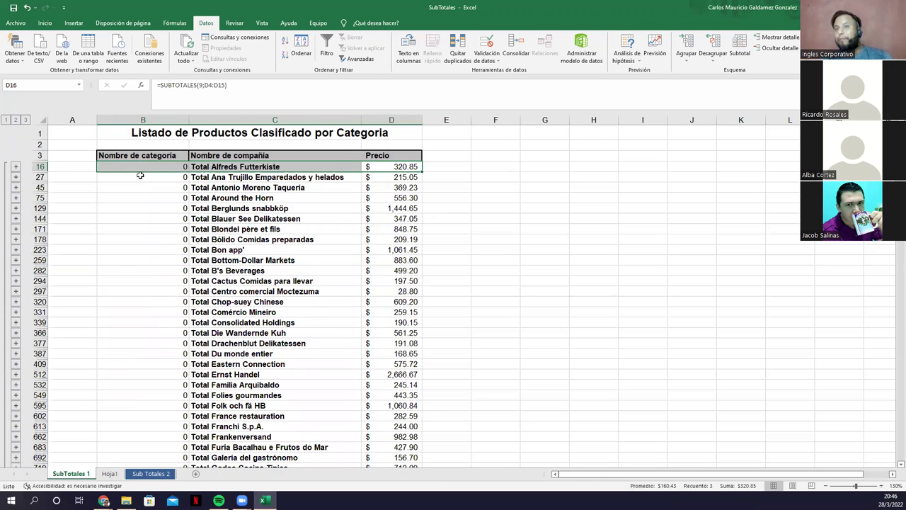
Collapse the outline to the grand total, and expand it again to all detail rows.
click(6, 119)
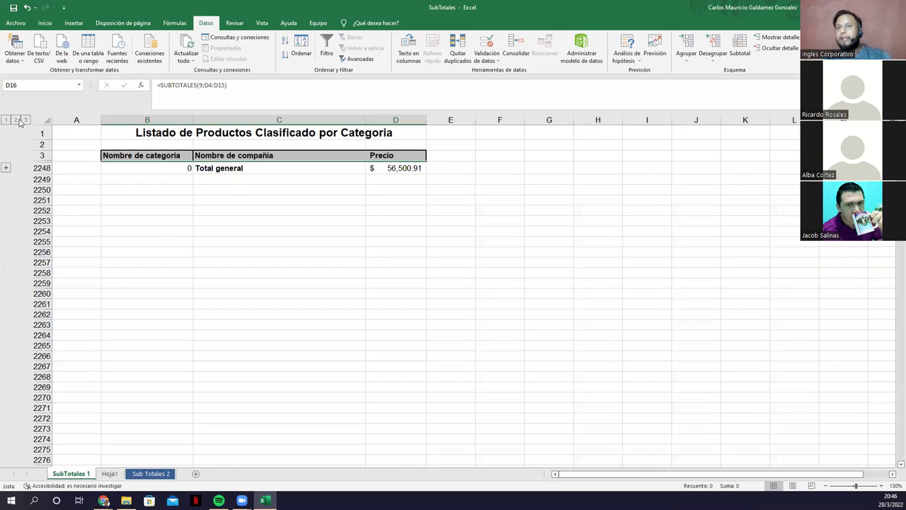
click(25, 120)
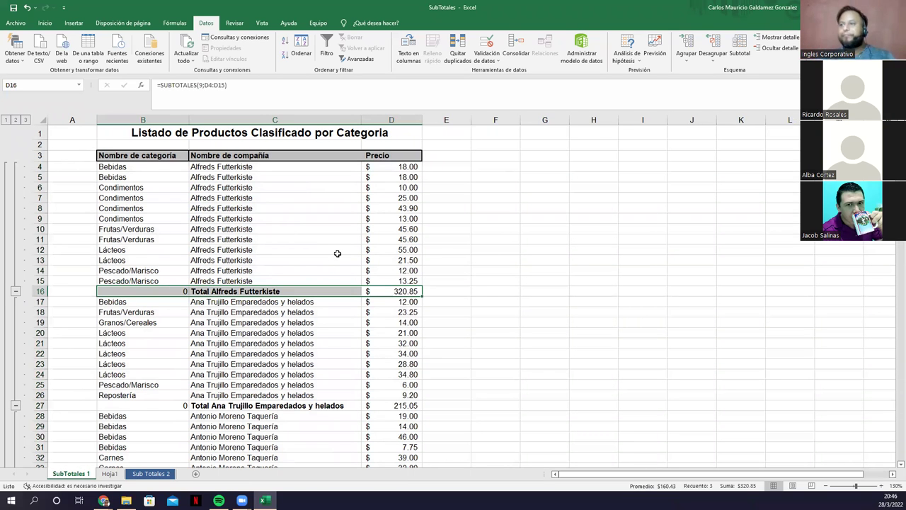
Open the Subtotal settings for the product list with Nombre de compañía as the grouping column and Suma as the function.
click(740, 55)
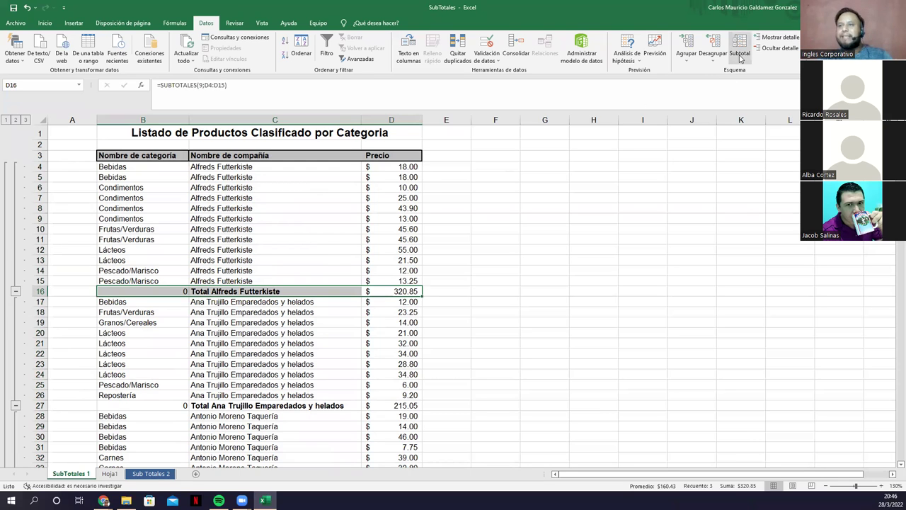
click(287, 239)
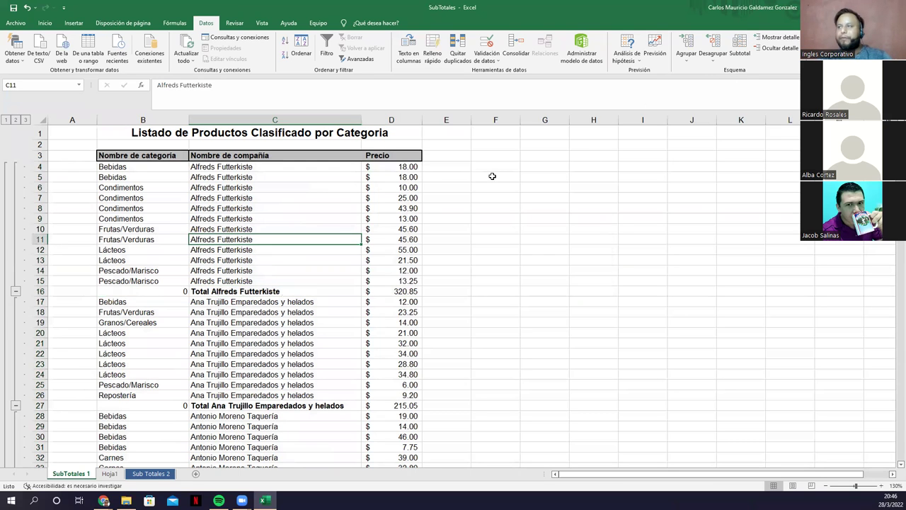
click(740, 51)
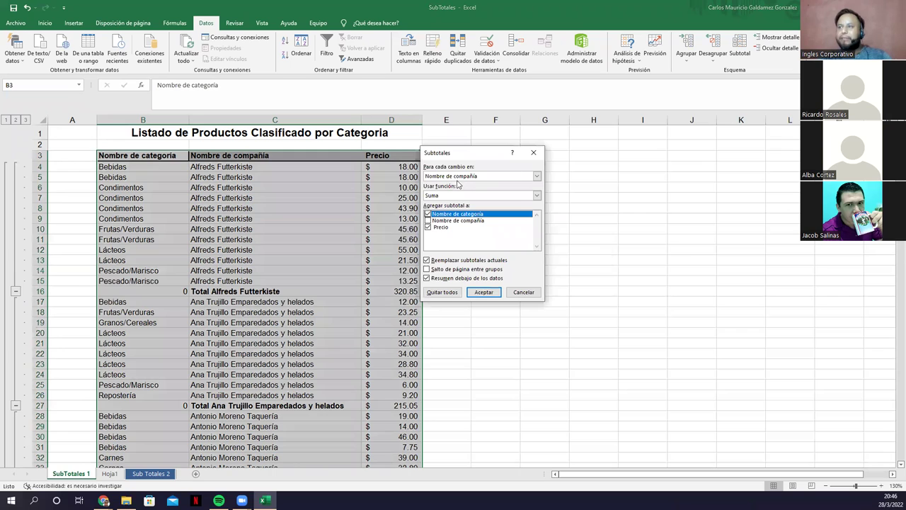
drag(475, 155, 512, 156)
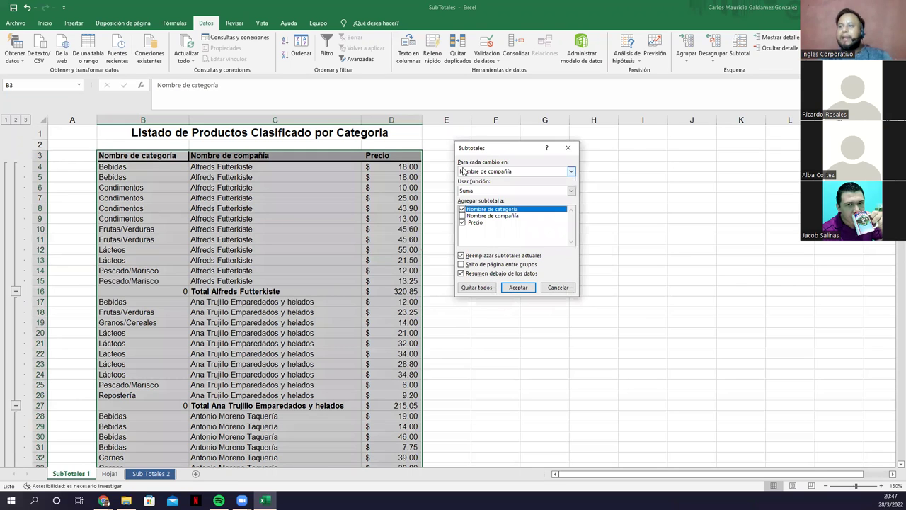
click(517, 172)
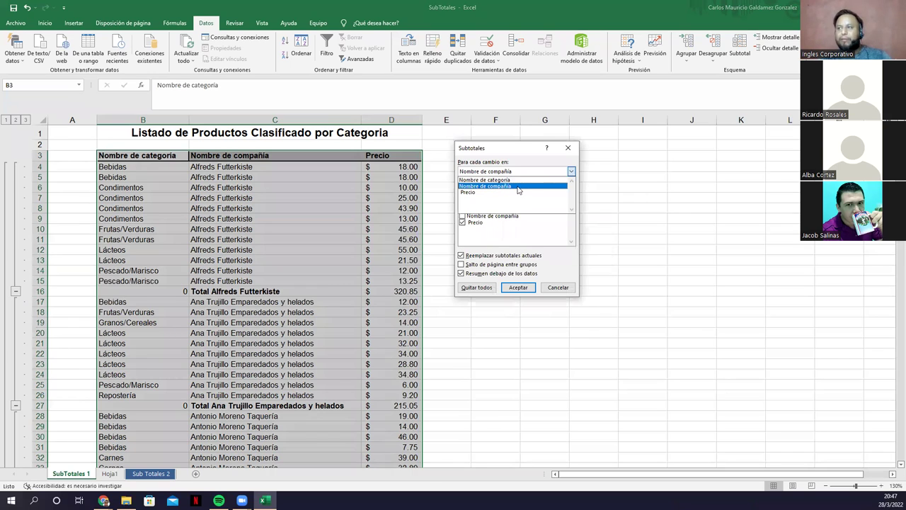
click(507, 186)
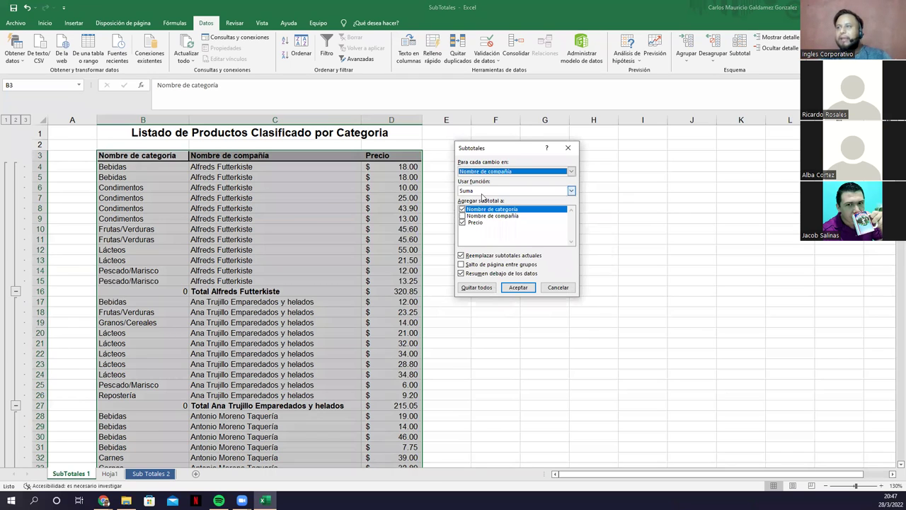
click(484, 191)
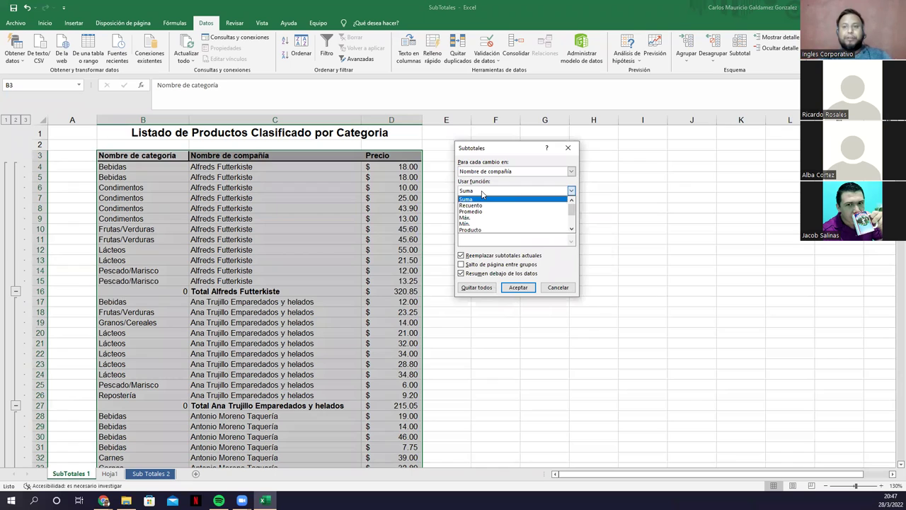
click(466, 202)
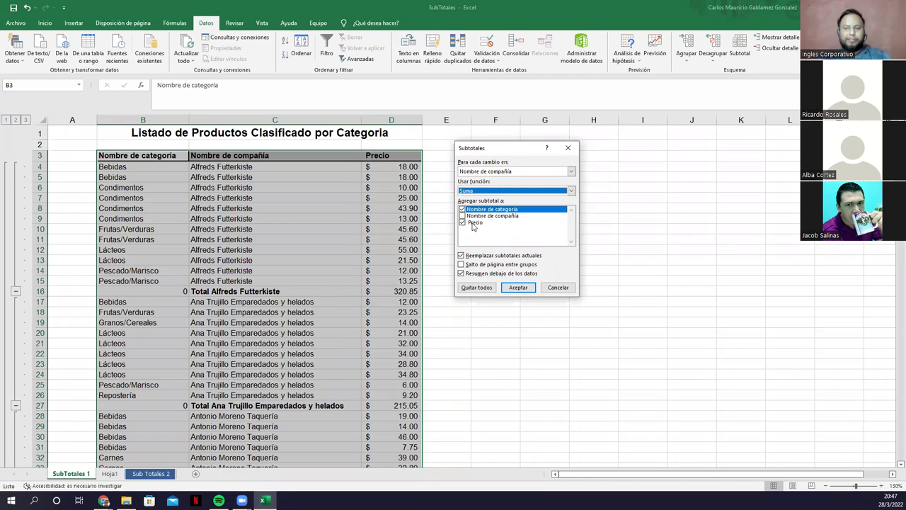
Replace the subtotals with Suma at each change in Nombre de categoría, applied to Nombre de compañía and Precio but not Nombre de categoría.
click(501, 173)
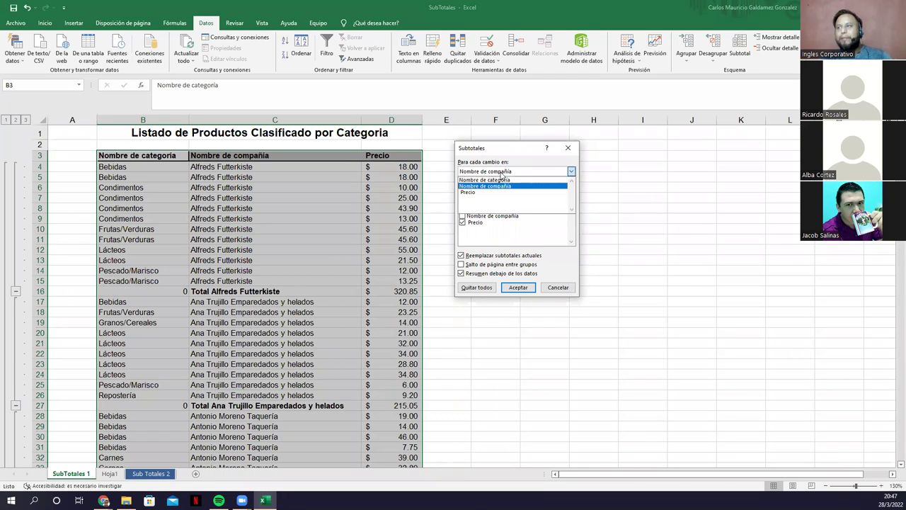
click(502, 180)
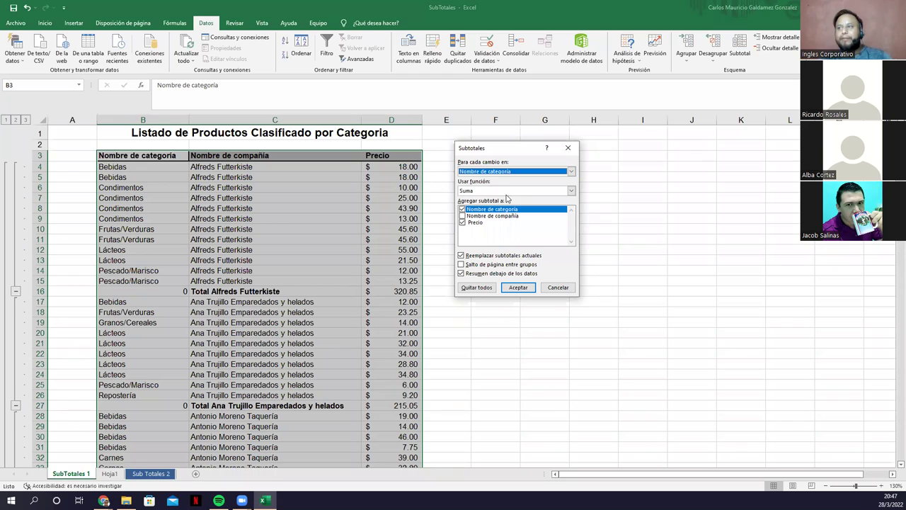
click(469, 216)
click(462, 209)
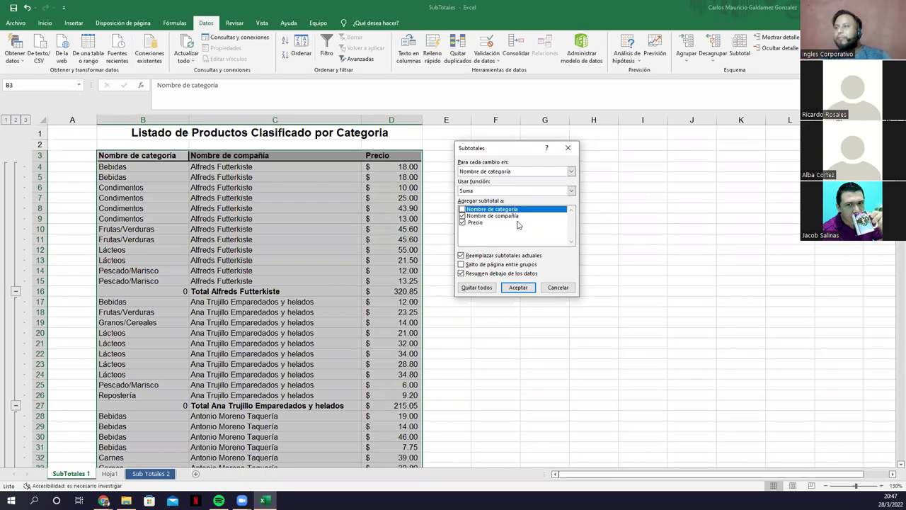
click(517, 288)
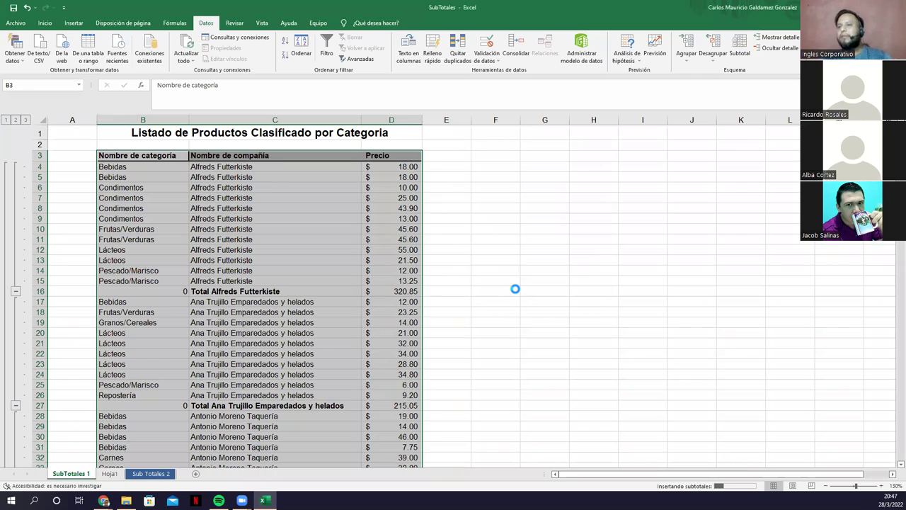
Examine the category names and category total rows within the Alfreds Futterkiste products.
click(212, 244)
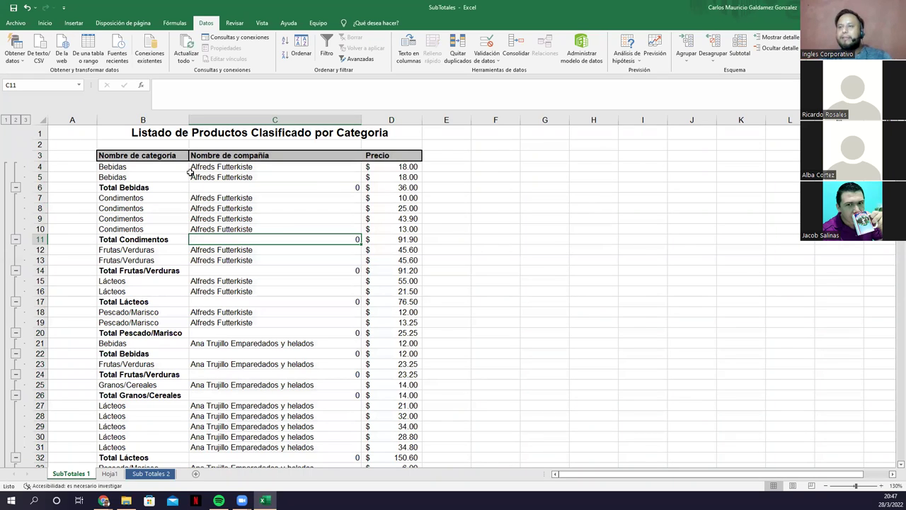
drag(128, 167, 132, 177)
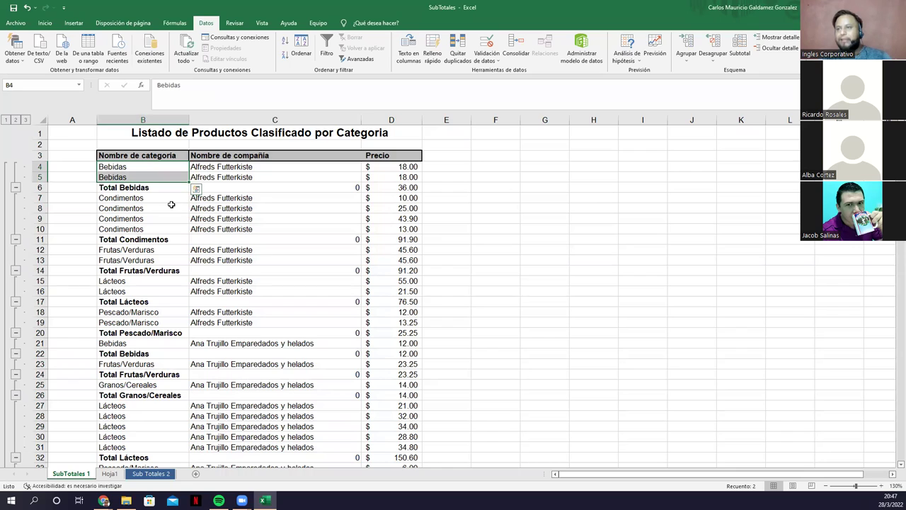
drag(143, 199, 143, 322)
click(140, 282)
drag(110, 189, 133, 319)
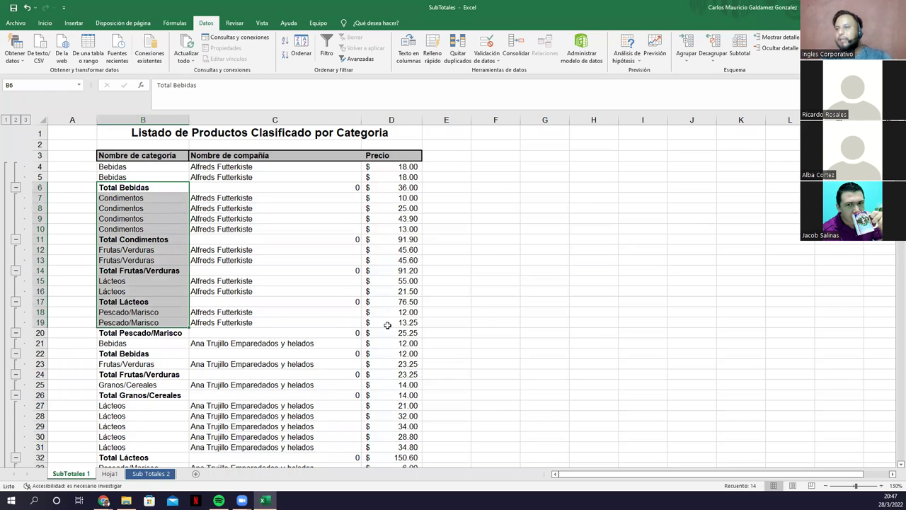
Select the five category price totals of Alfreds Futterkiste together to check their combined sum.
mouse_move(395, 331)
mouse_down()
mouse_move(395, 298)
mouse_move(397, 332)
mouse_up()
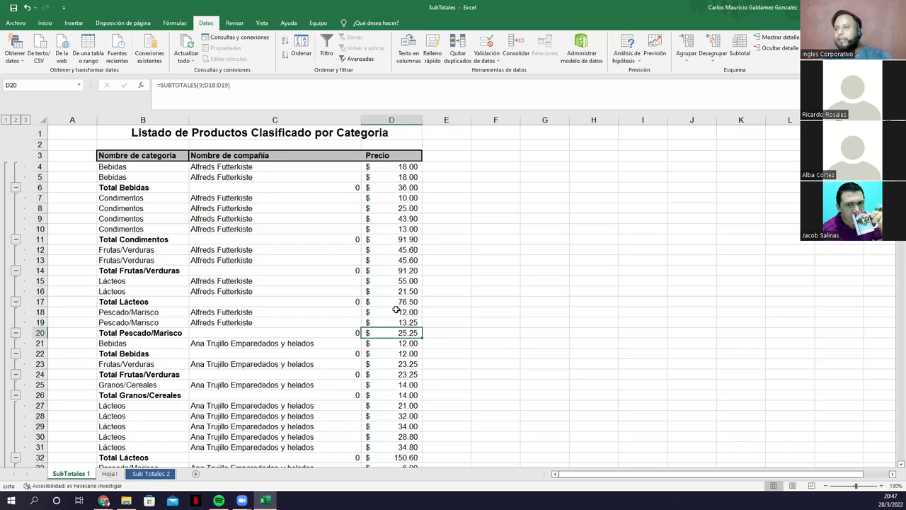
ctrl+click(392, 302)
ctrl+click(391, 269)
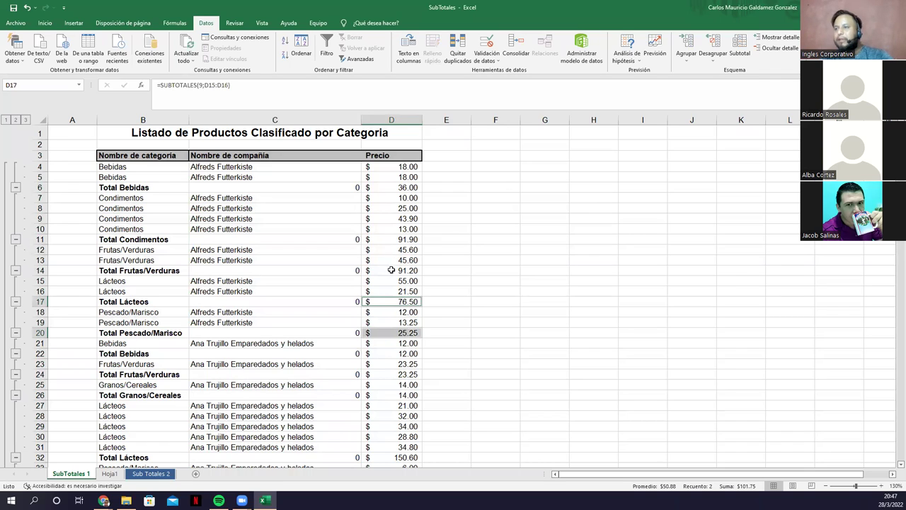
ctrl+click(386, 240)
ctrl+click(377, 186)
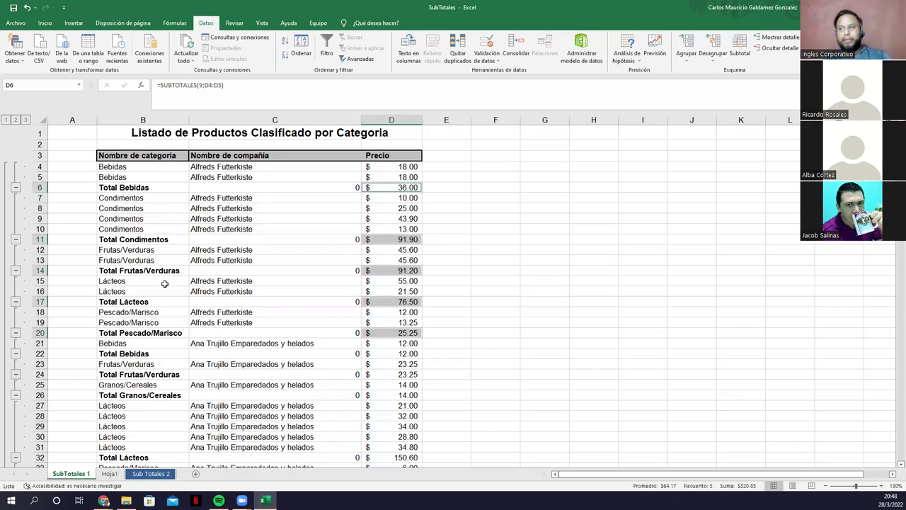
Inspect the price subtotal formulas of Bebidas, Condimentos, Frutas/Verduras and Lácteos for Alfreds Futterkiste one by one.
click(407, 188)
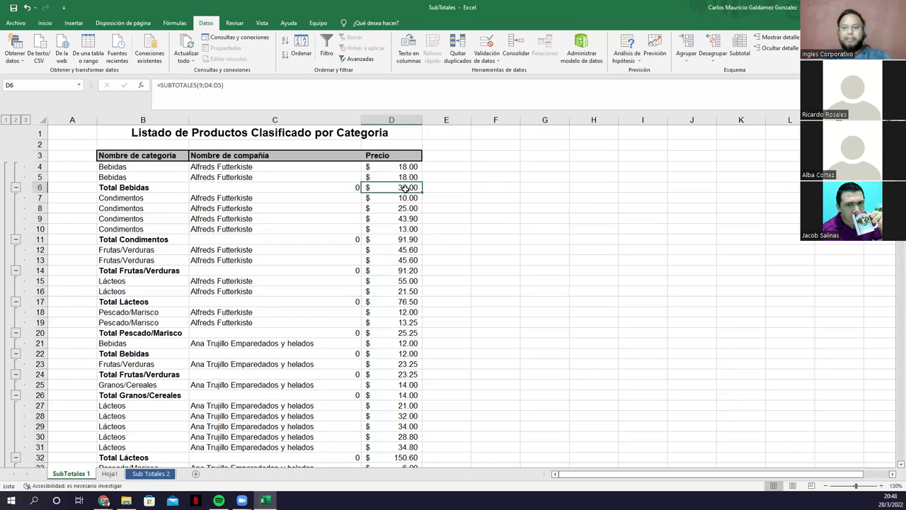
click(376, 242)
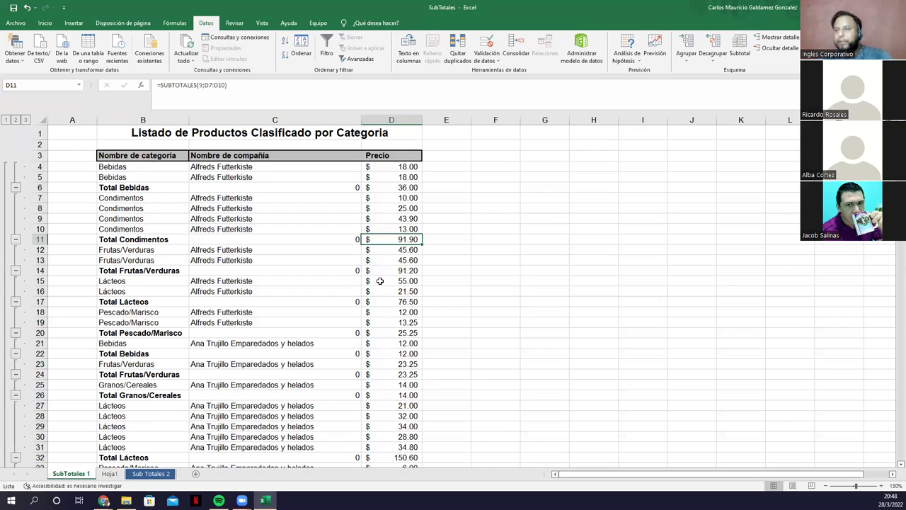
click(383, 274)
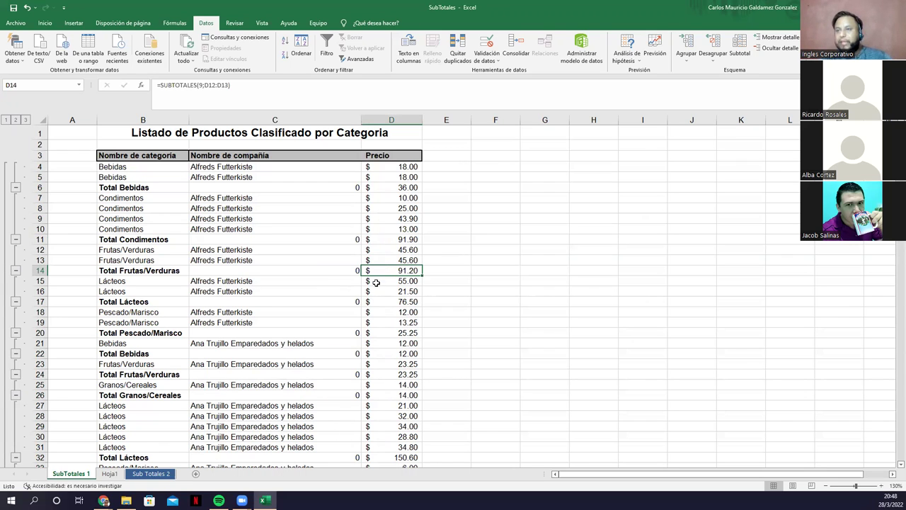
click(393, 303)
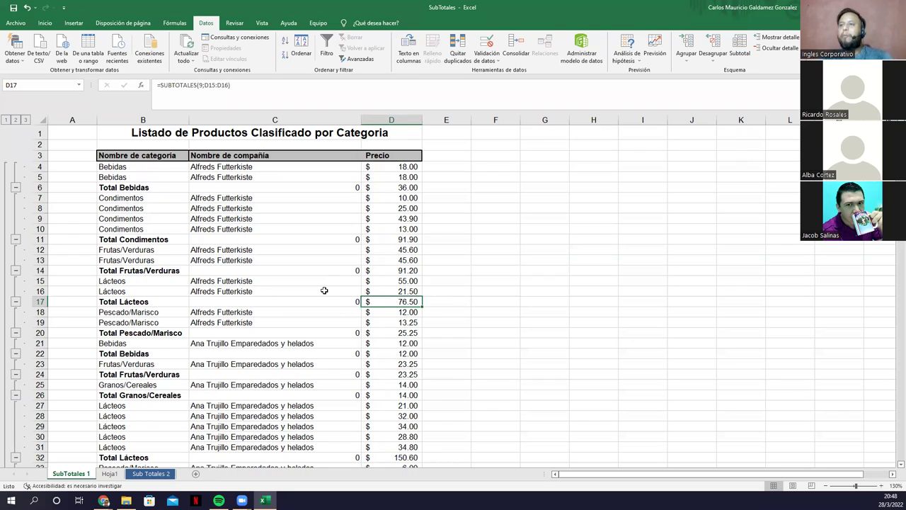
click(737, 55)
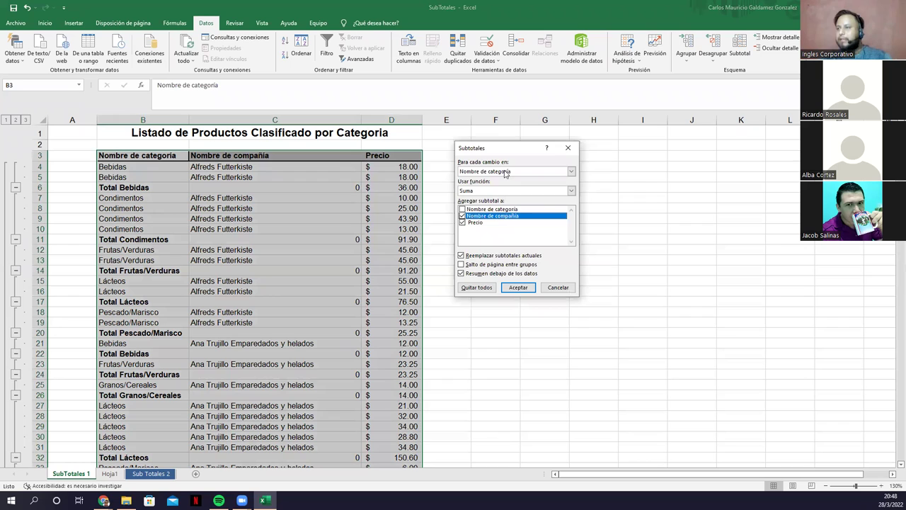
click(506, 173)
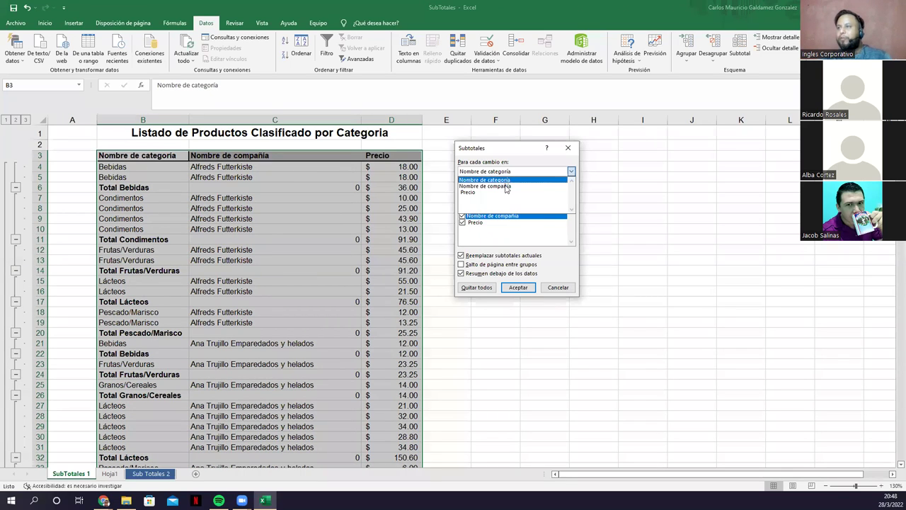
click(463, 215)
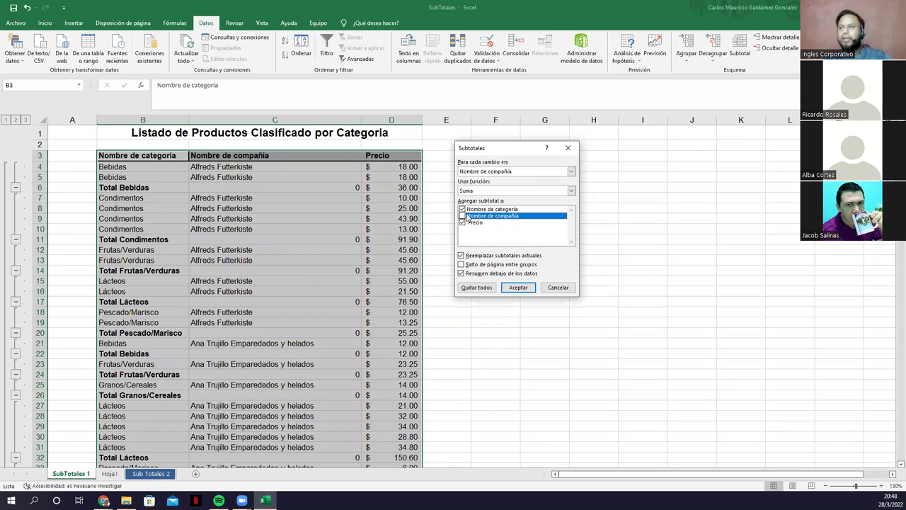
click(469, 173)
click(471, 181)
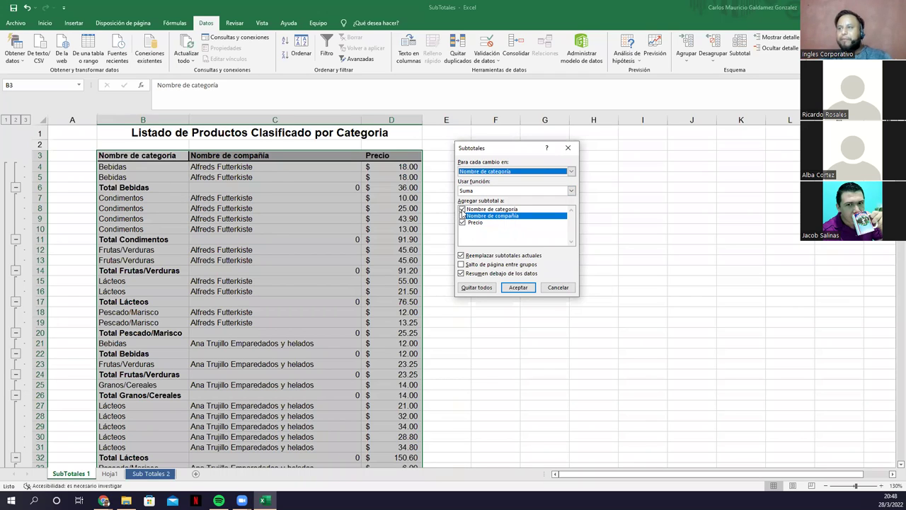
click(462, 209)
click(462, 216)
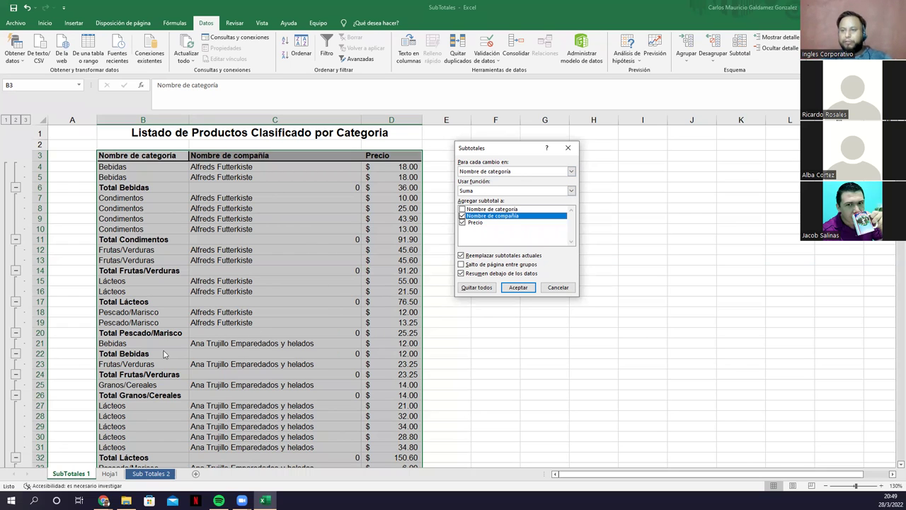
click(483, 174)
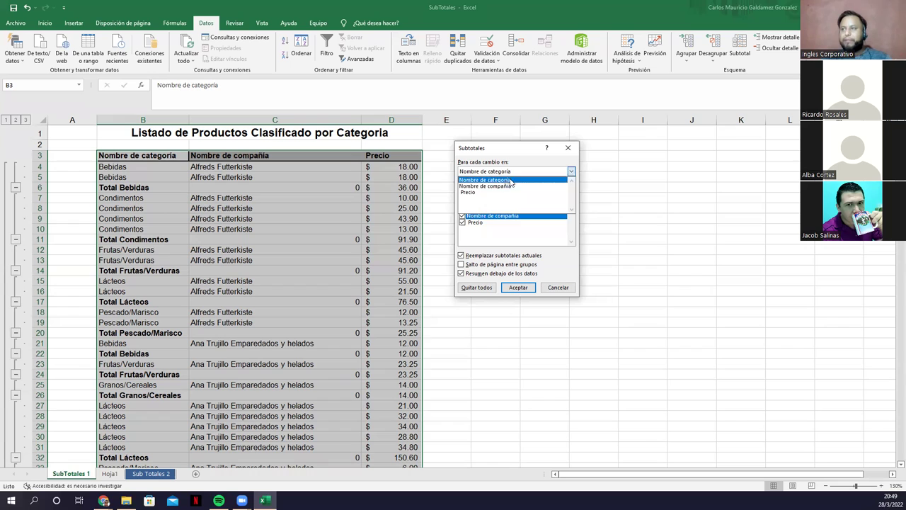
click(517, 179)
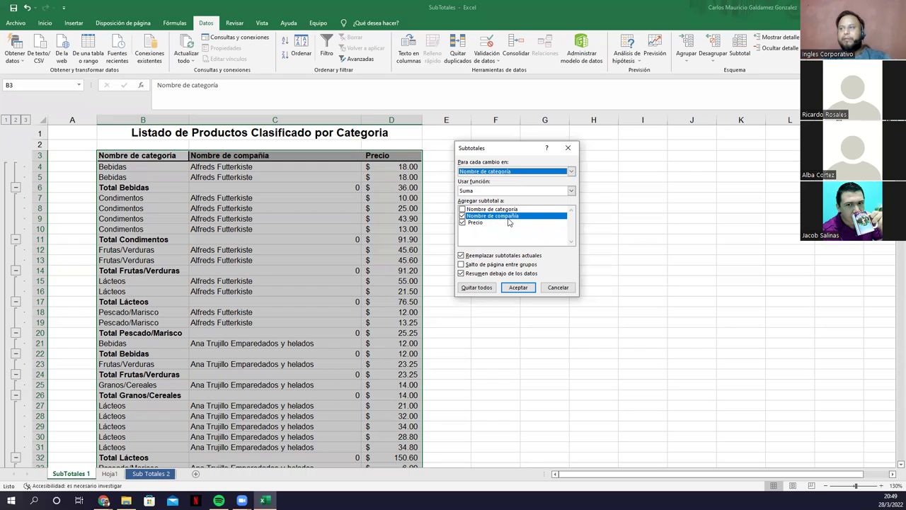
click(463, 210)
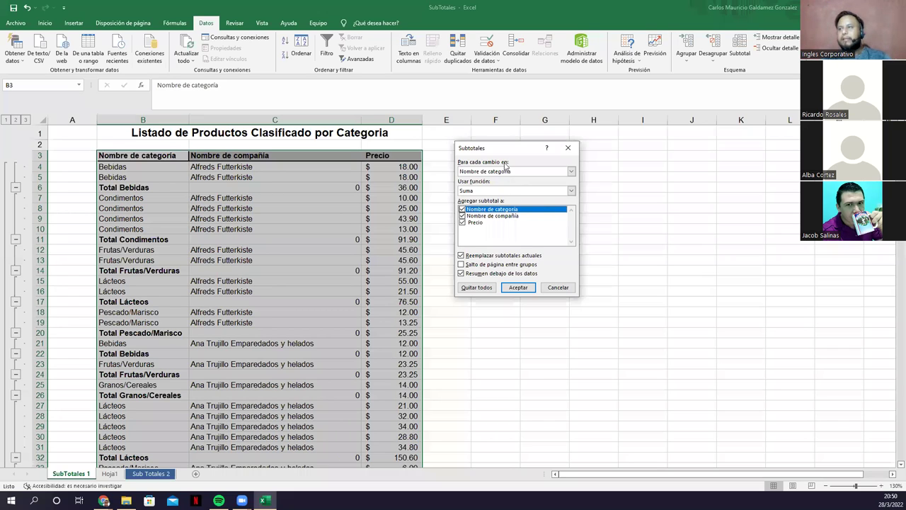
scroll(507, 173, down, 1)
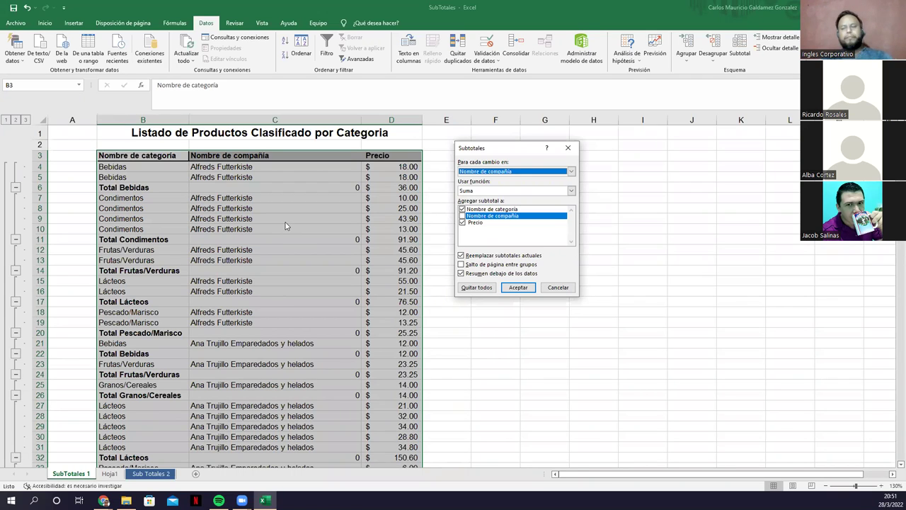
click(555, 290)
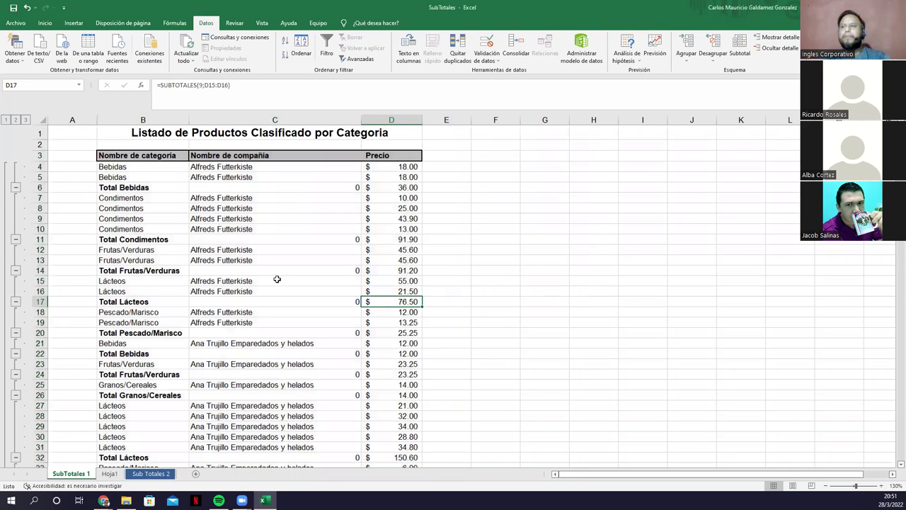
Examine the Bebidas, Condimentos, Frutas/Verduras, Lácteos and Pescado/Marisco groups of Alfreds Futterkiste one after another.
drag(121, 167, 390, 188)
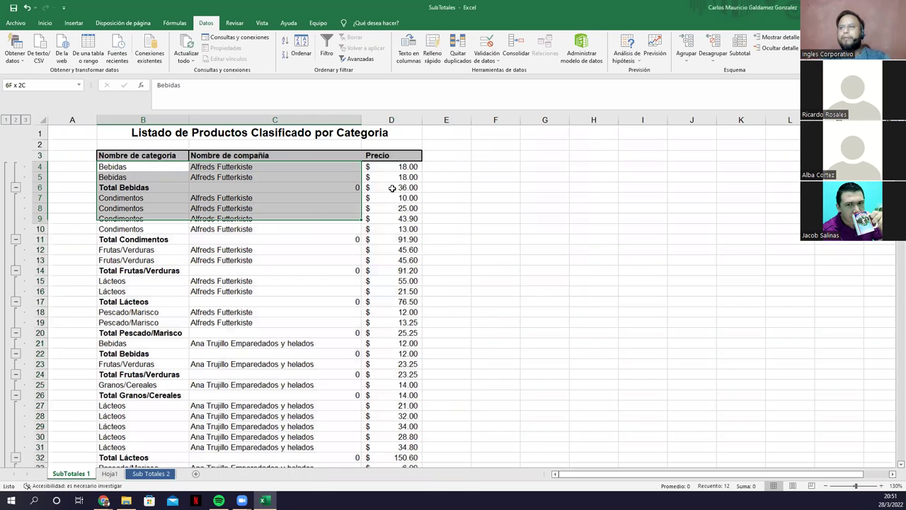
drag(103, 198, 359, 237)
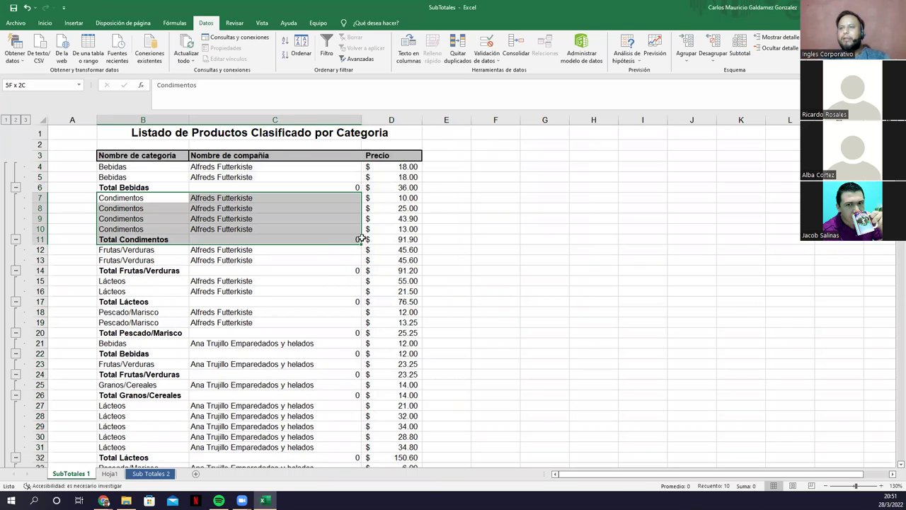
drag(131, 249, 358, 272)
drag(125, 283, 394, 292)
click(280, 323)
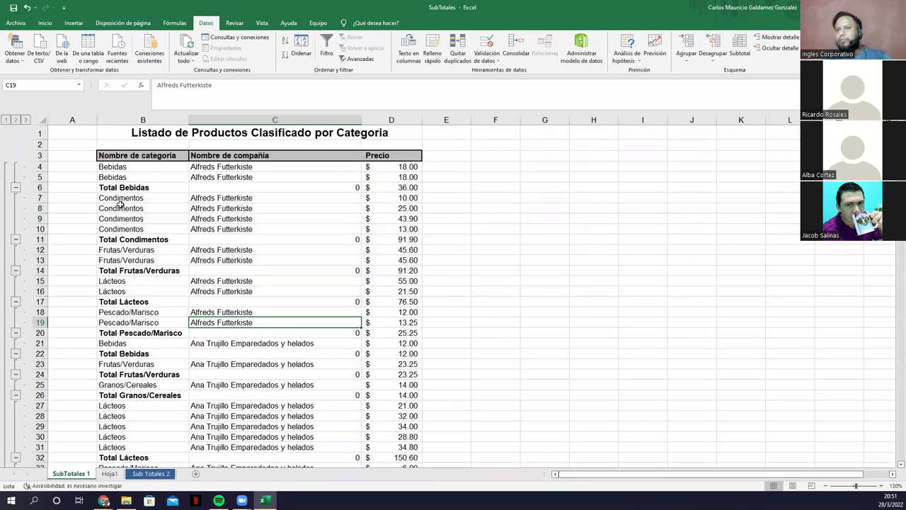
Collapse the product list's outline to level 2, keeping the category total rows and the general total.
click(6, 119)
click(16, 119)
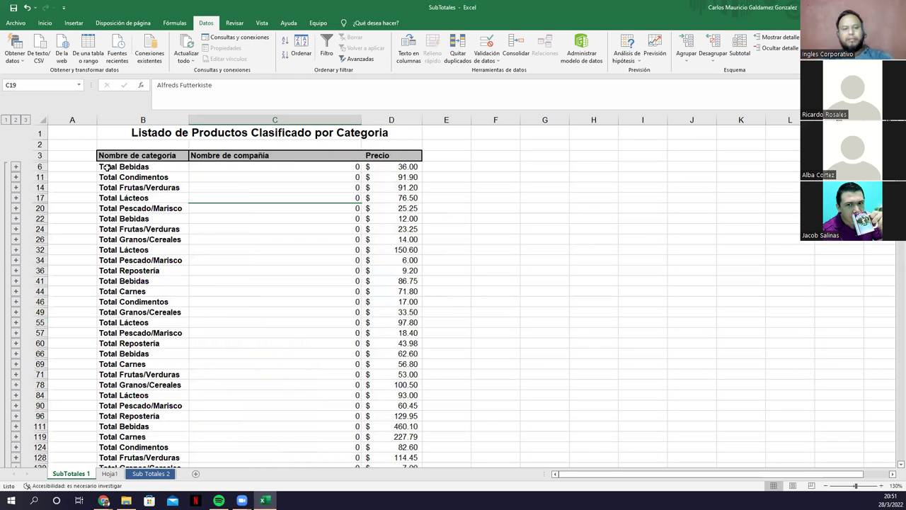
Select the category total names and their prices as separate ranges, without Total general, and add the Precio header to the selection.
click(103, 167)
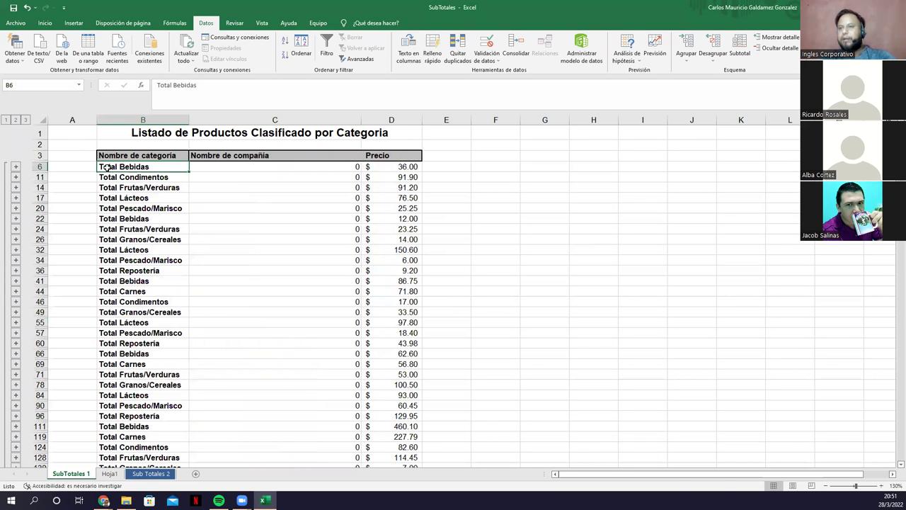
key(ctrl+shift+Down)
key(shift+Right)
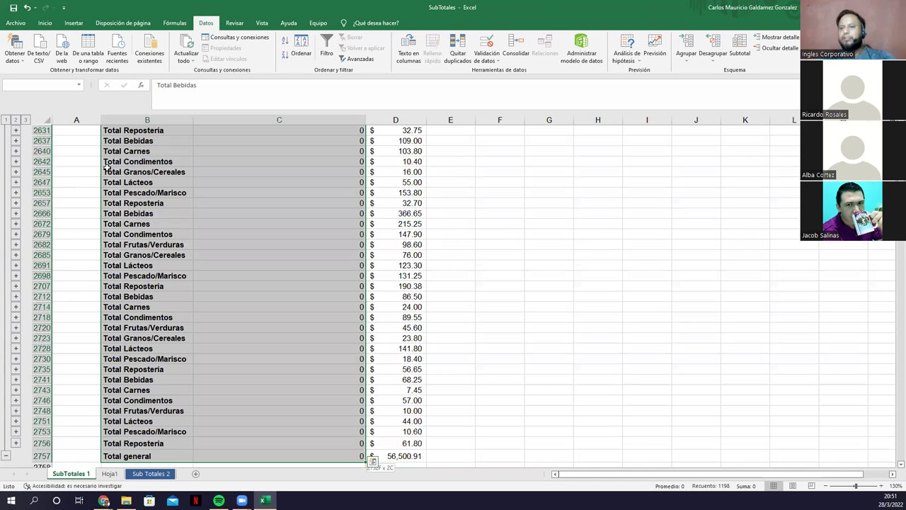
key(shift+Right)
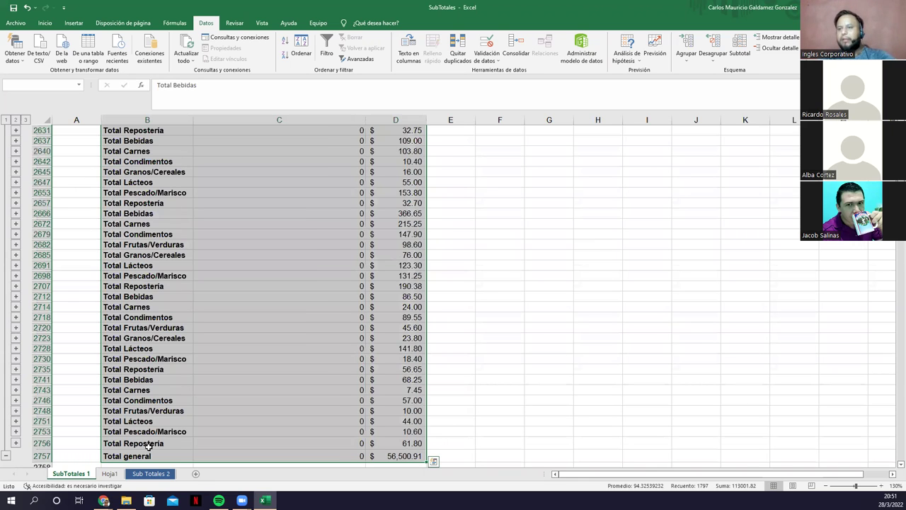
key(shift+Left)
key(shift+Left)
key(shift+Up)
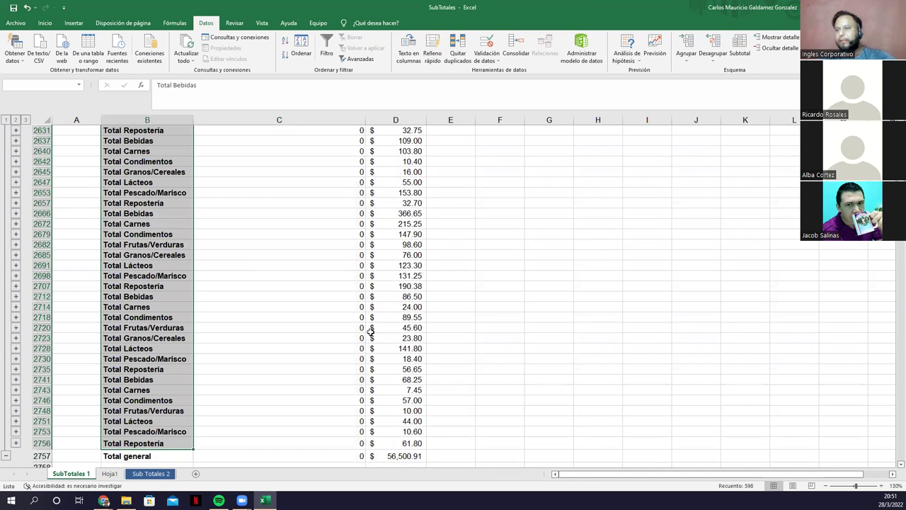
drag(395, 443, 389, 132)
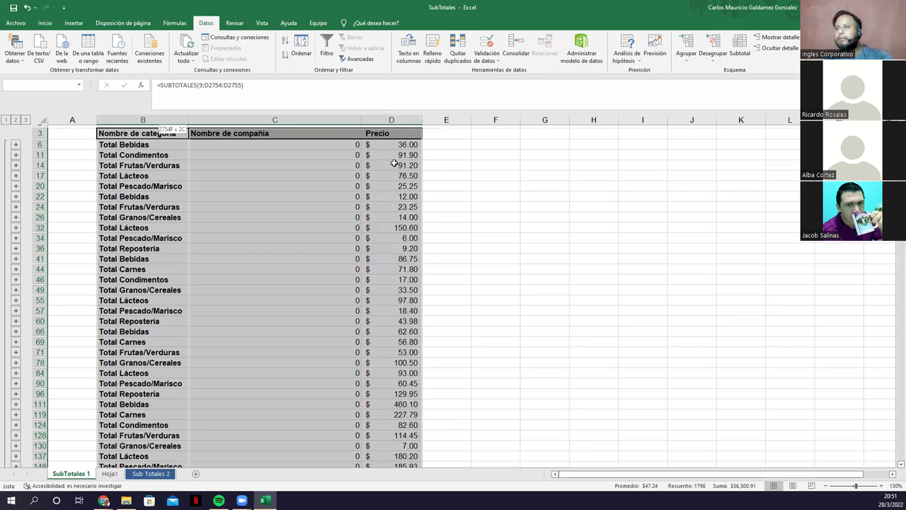
drag(391, 168, 388, 160)
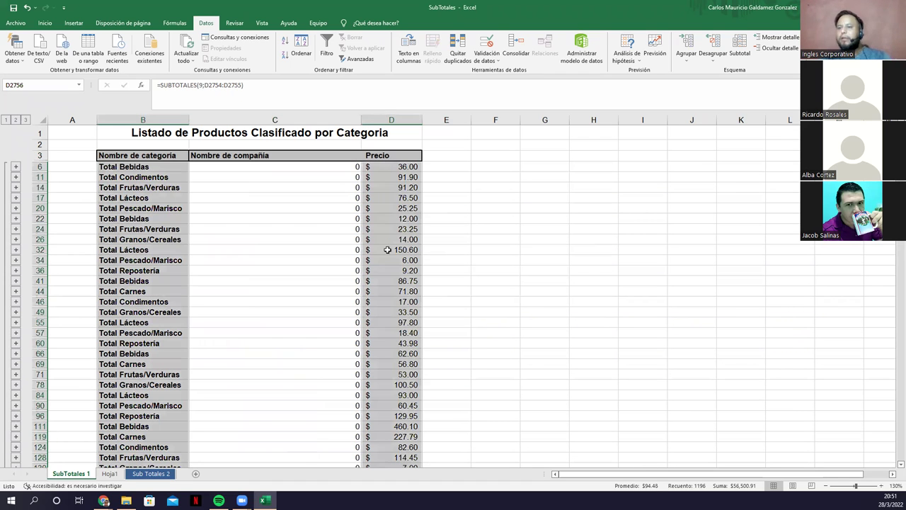
ctrl+click(382, 155)
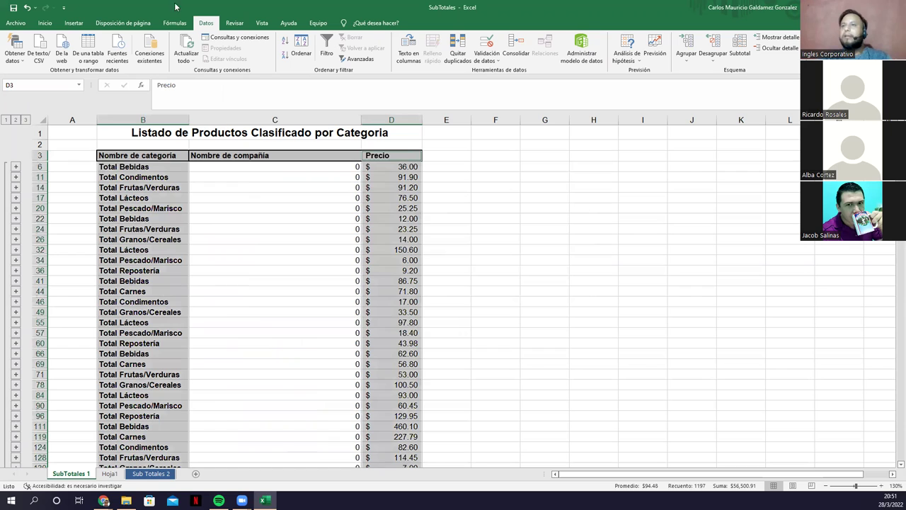
Try charting the selected category names and prices as a 2D clustered column chart, and delete that chart.
click(73, 23)
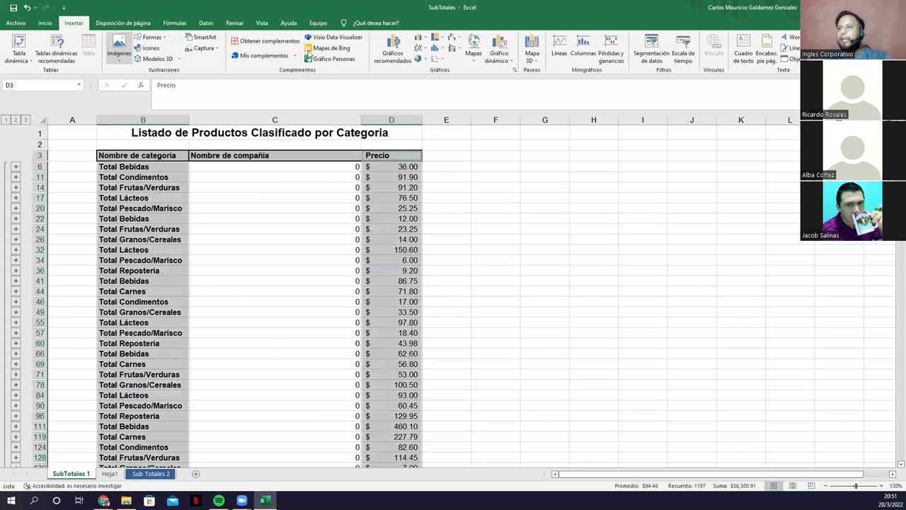
click(418, 40)
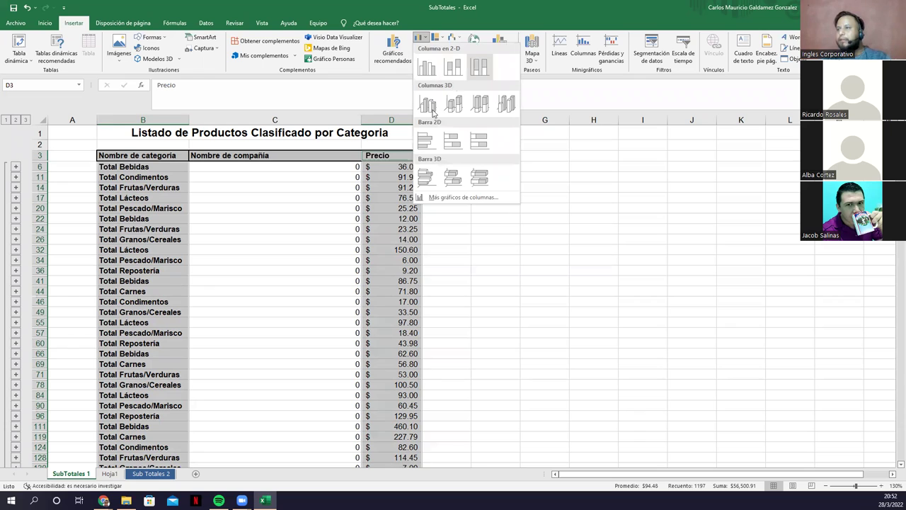
click(429, 70)
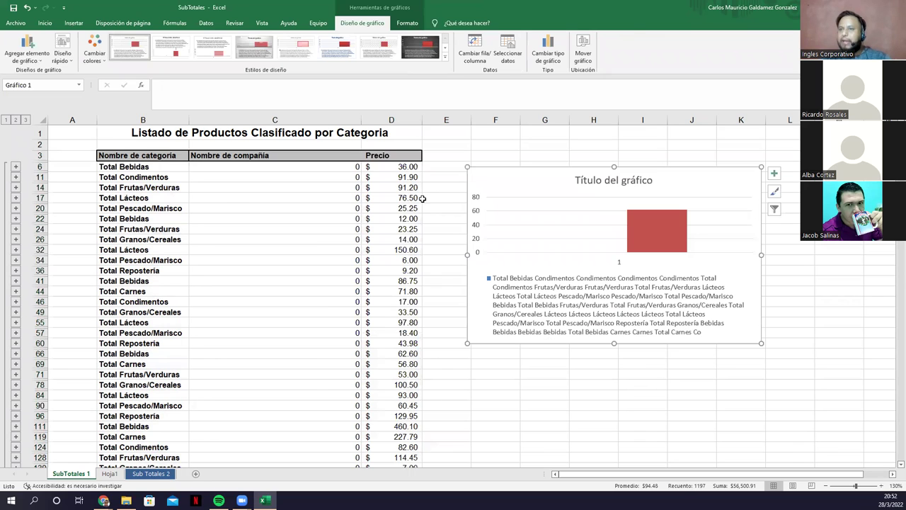
key(Escape)
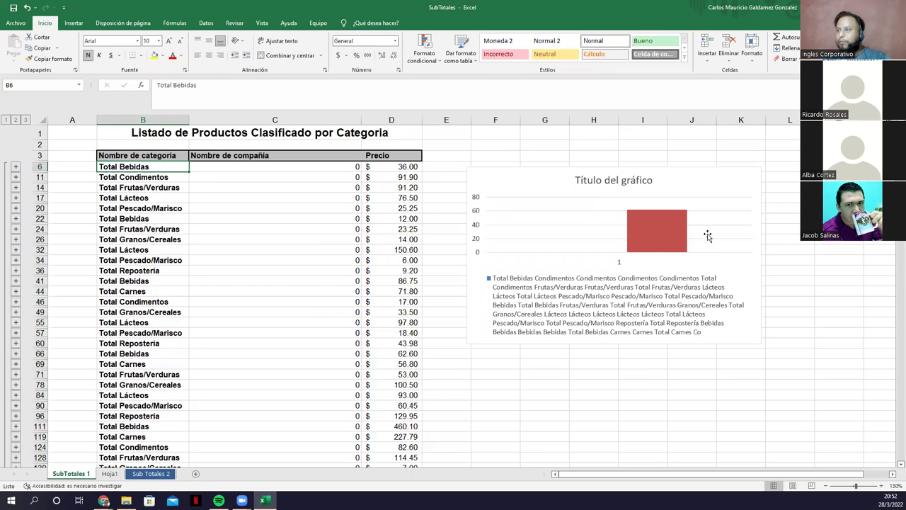
click(509, 299)
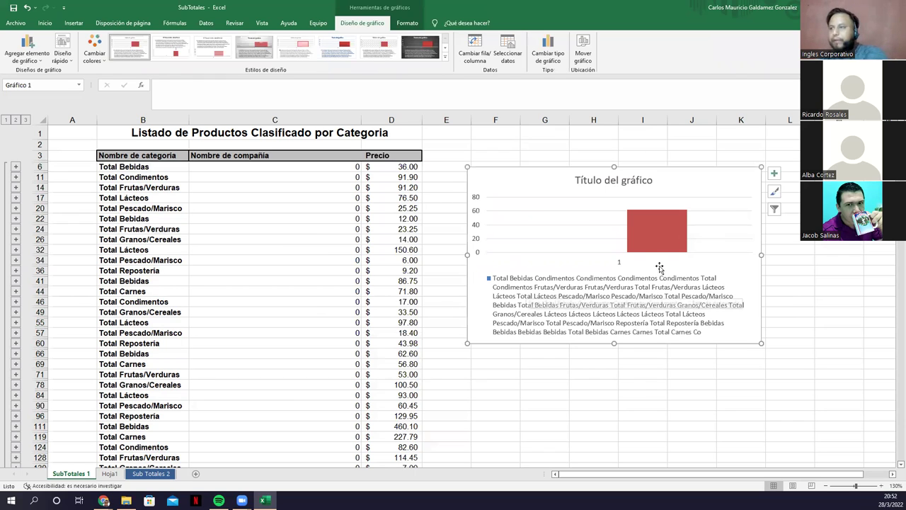
key(Delete)
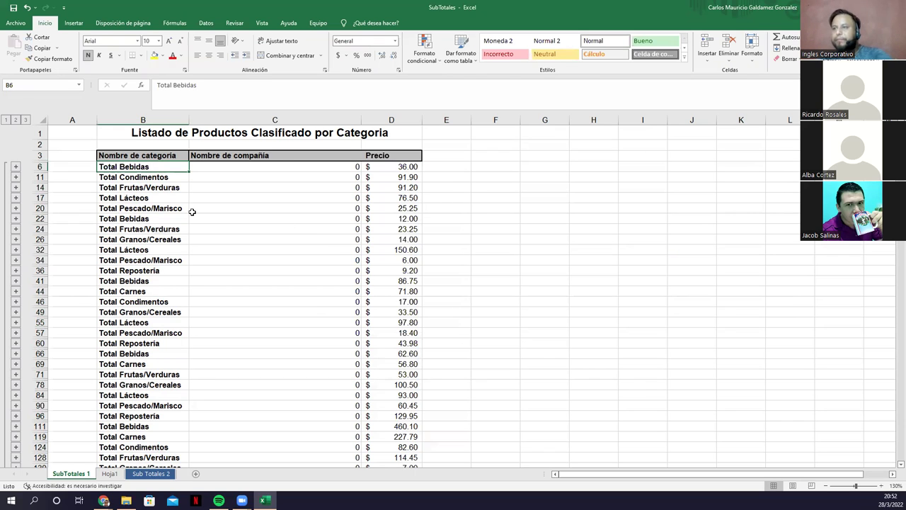
Insert a 2D clustered column chart from the category, company and price columns, including the headers but excluding the Total general row.
click(131, 156)
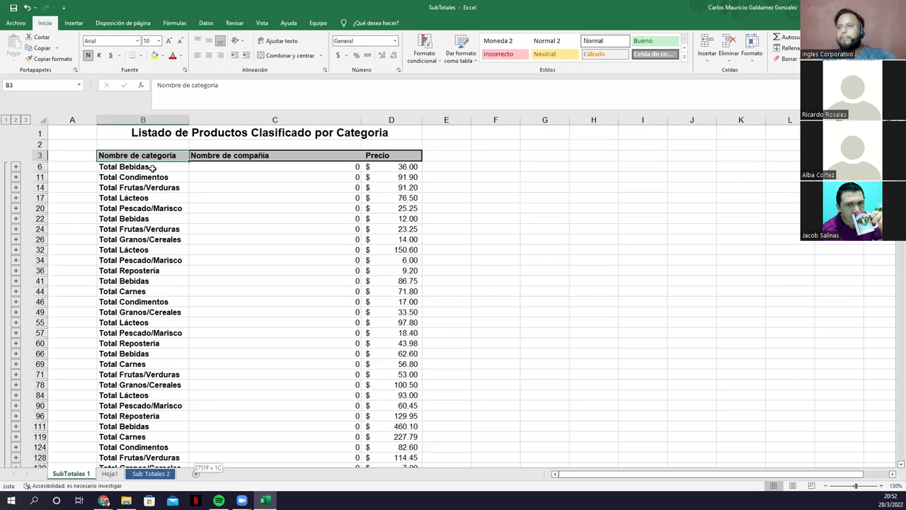
key(ctrl+shift+Down)
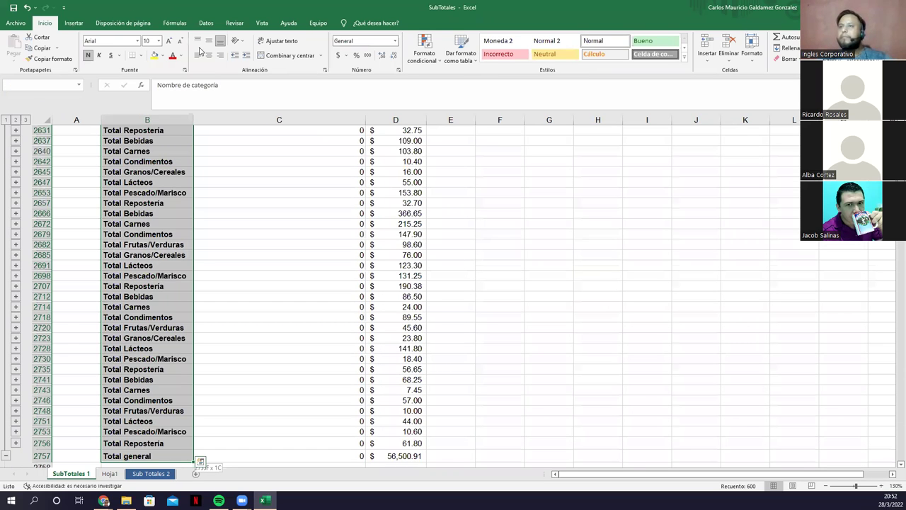
key(shift+Right)
key(shift+Right)
key(shift+Up)
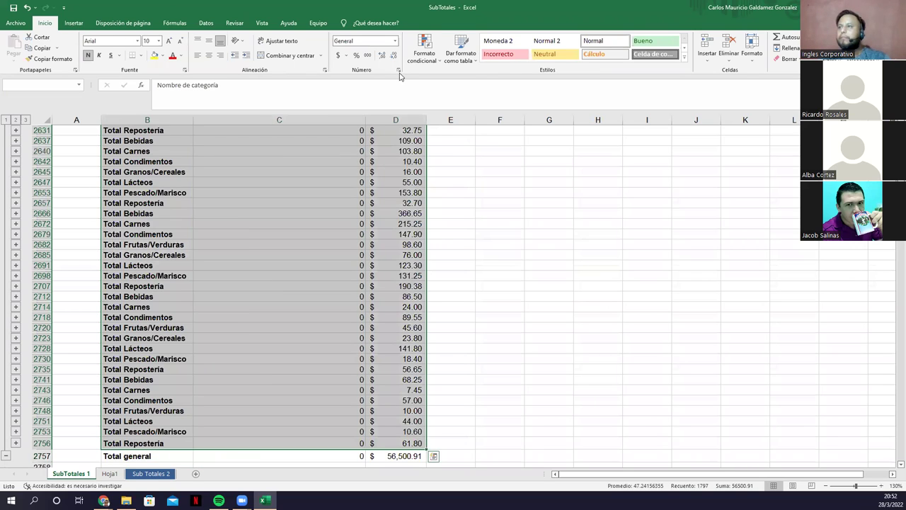
scroll(408, 48, down, 1)
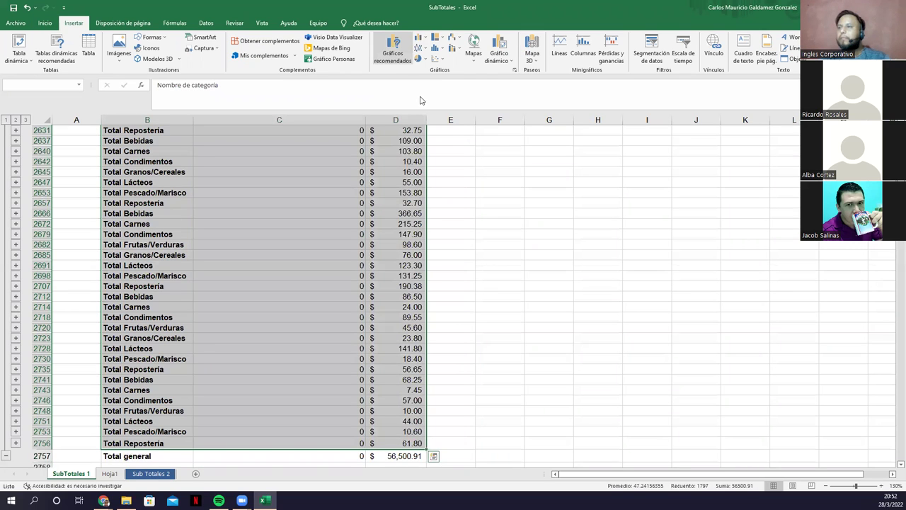
click(418, 42)
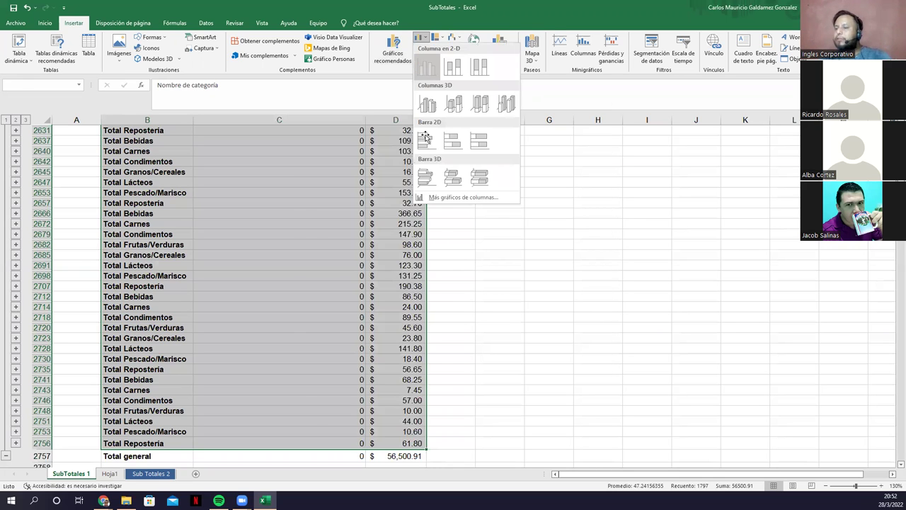
key(Return)
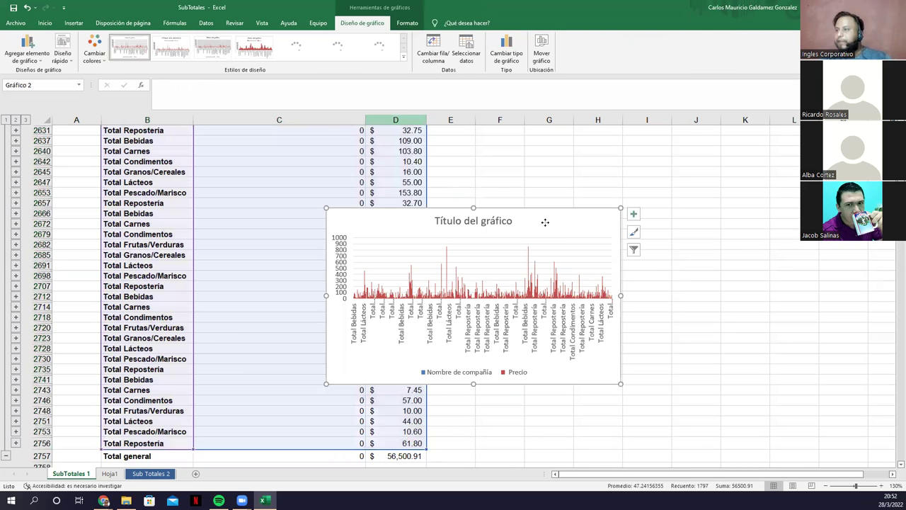
Enlarge the category totals chart and place it across columns C to I, next to the category names.
drag(545, 224, 649, 208)
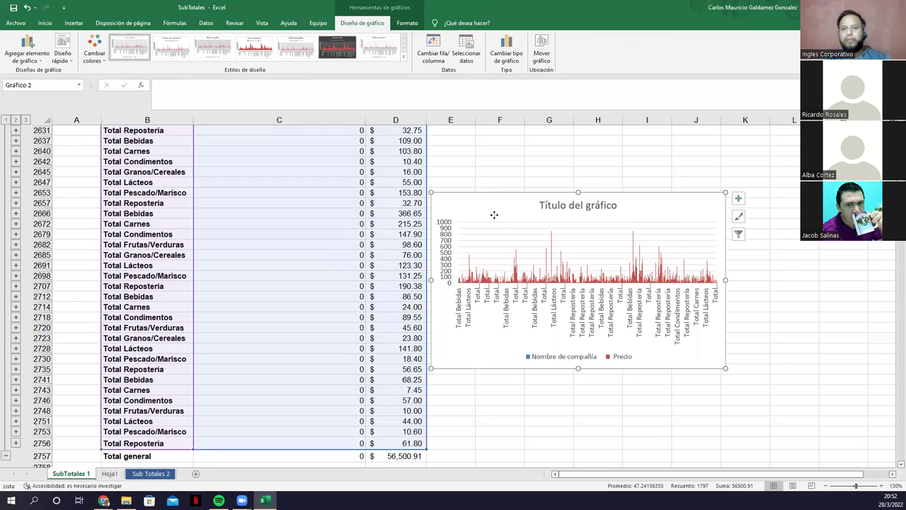
drag(493, 215, 487, 182)
drag(450, 275, 274, 431)
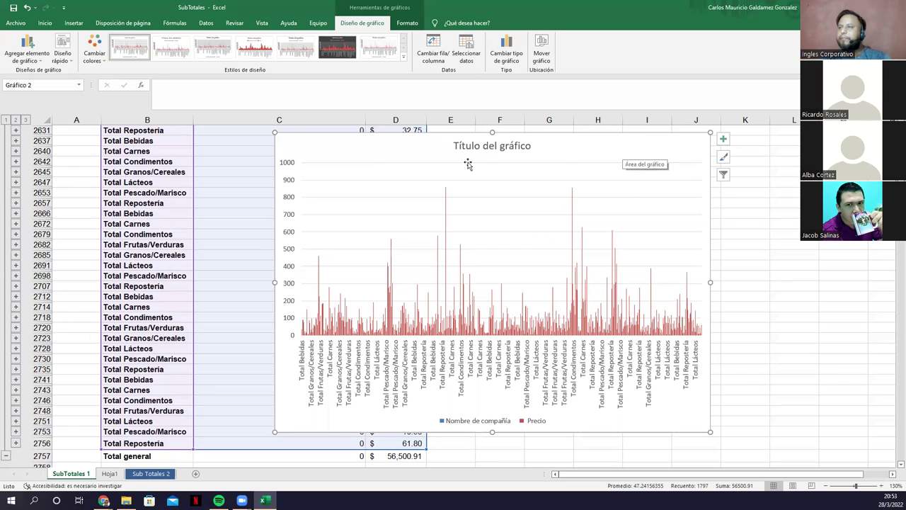
drag(335, 144, 489, 197)
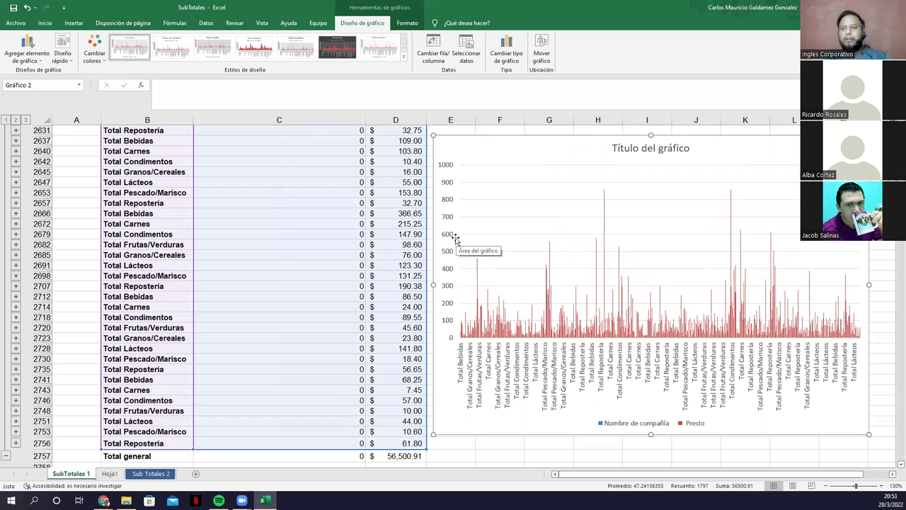
drag(525, 158, 299, 185)
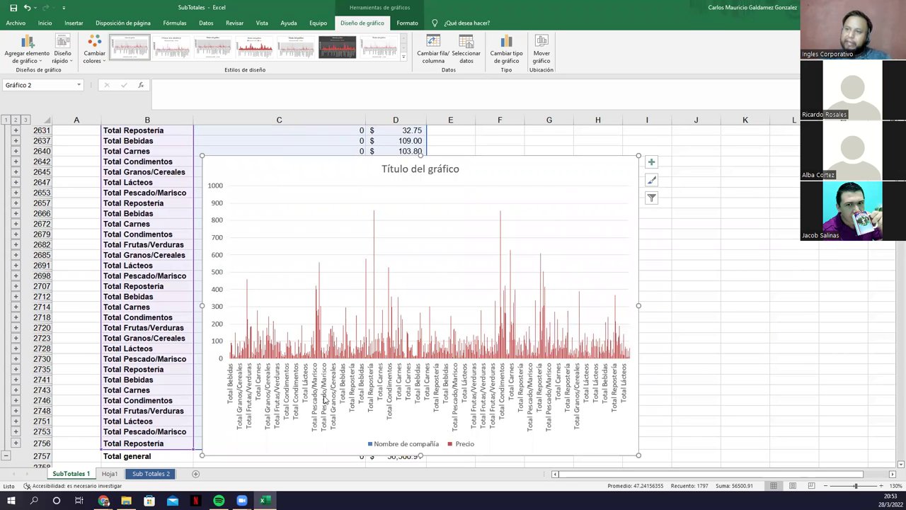
Move the category totals chart up the sheet so it sits over columns D to L, beside the totals around row 1982.
scroll(155, 331, up, 5)
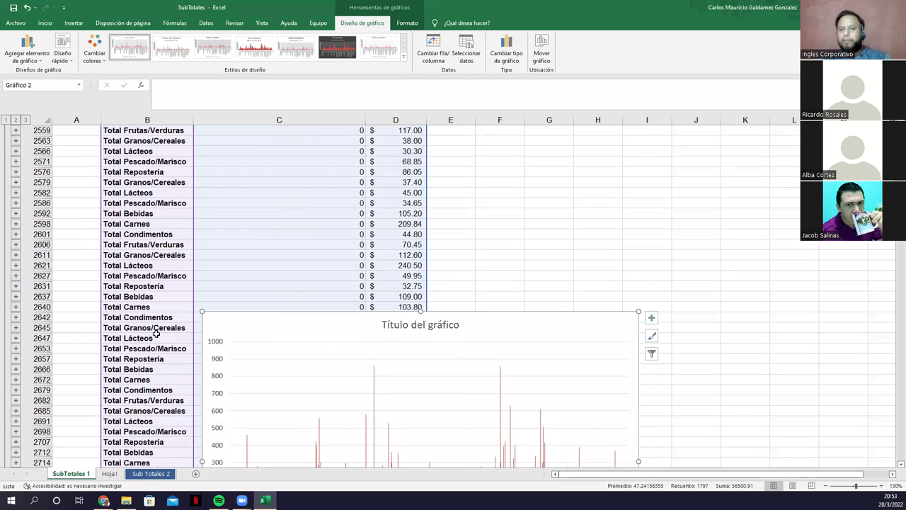
scroll(156, 333, up, 12)
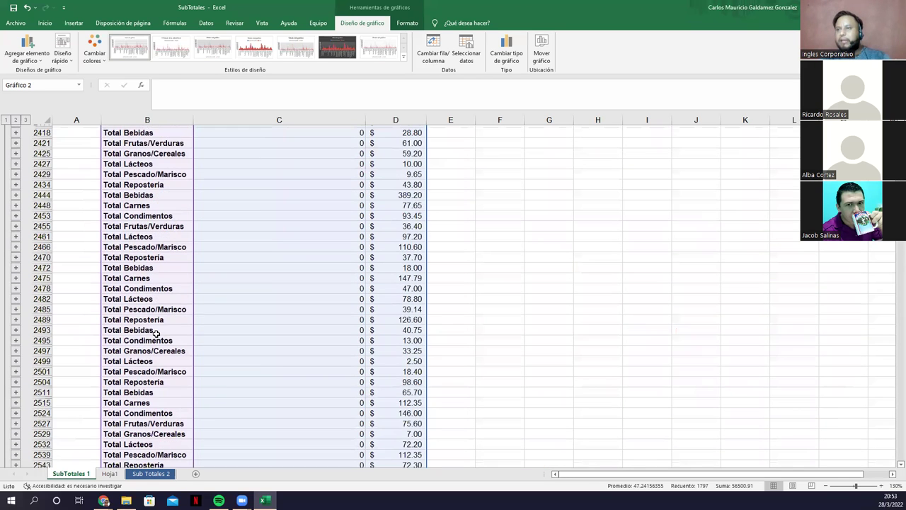
scroll(298, 362, down, 12)
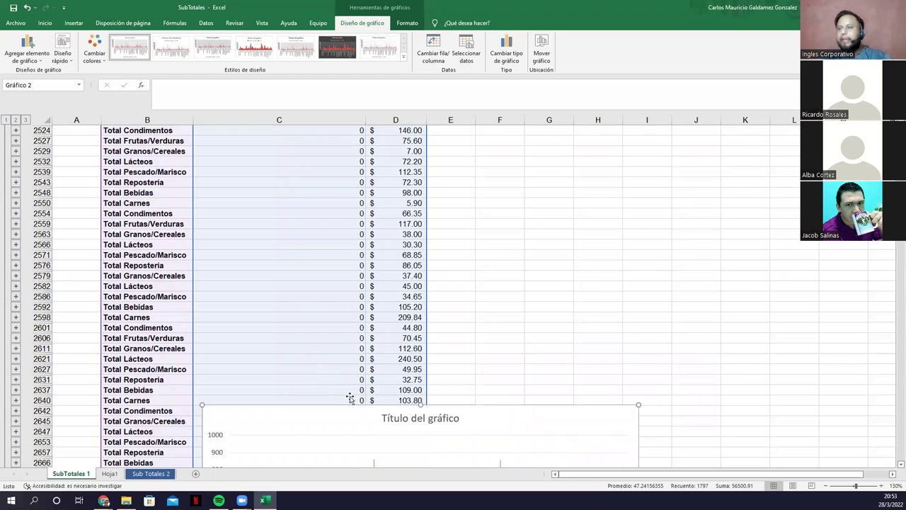
scroll(312, 364, down, 2)
drag(308, 354, 354, 165)
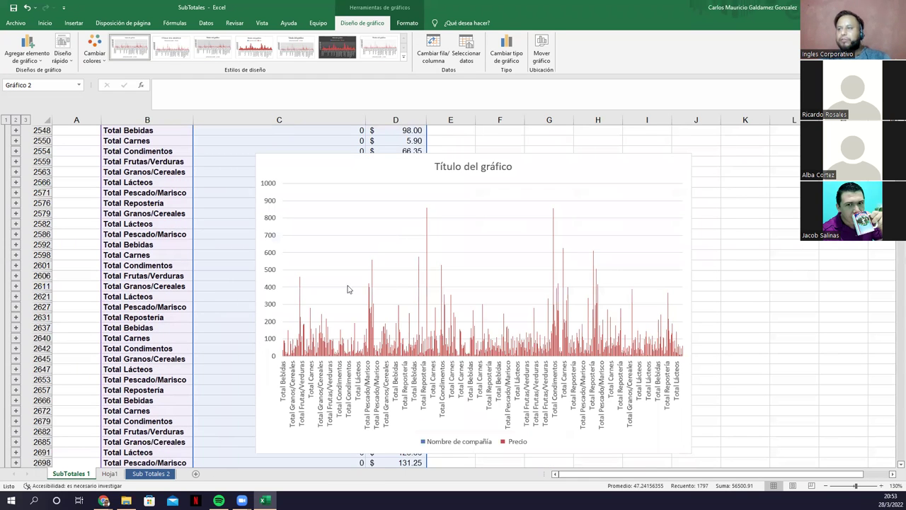
scroll(394, 363, up, 7)
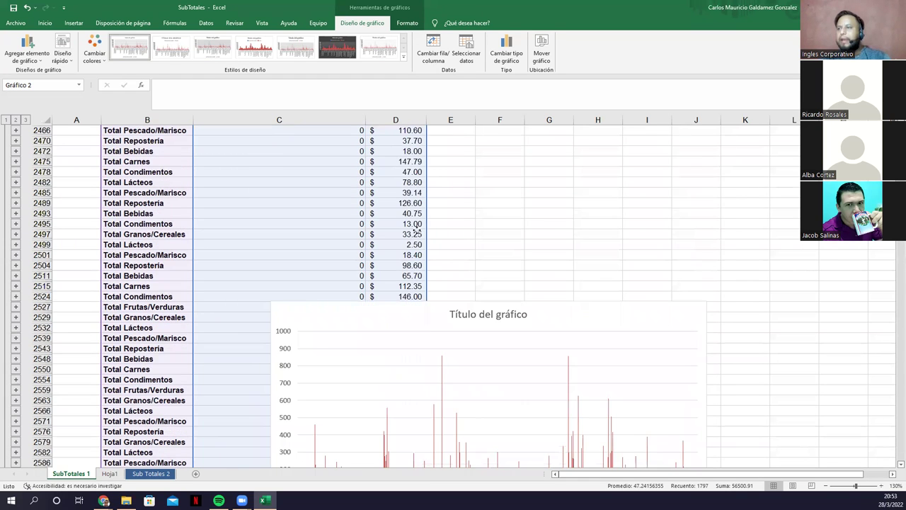
scroll(382, 254, up, 2)
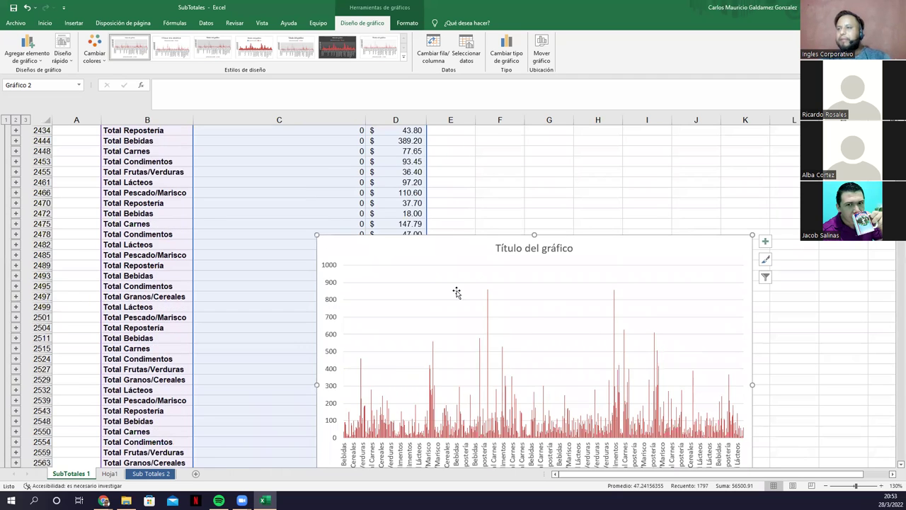
scroll(457, 292, up, 6)
drag(437, 434, 531, 169)
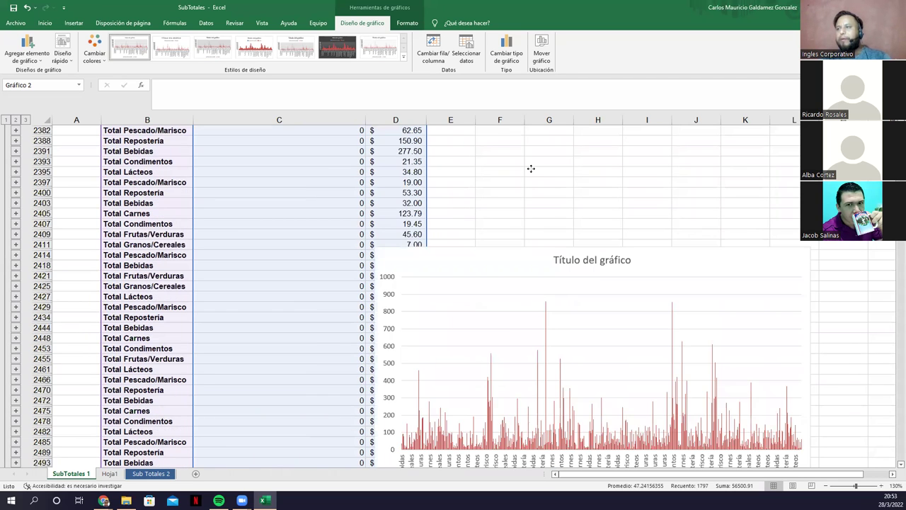
scroll(538, 349, up, 3)
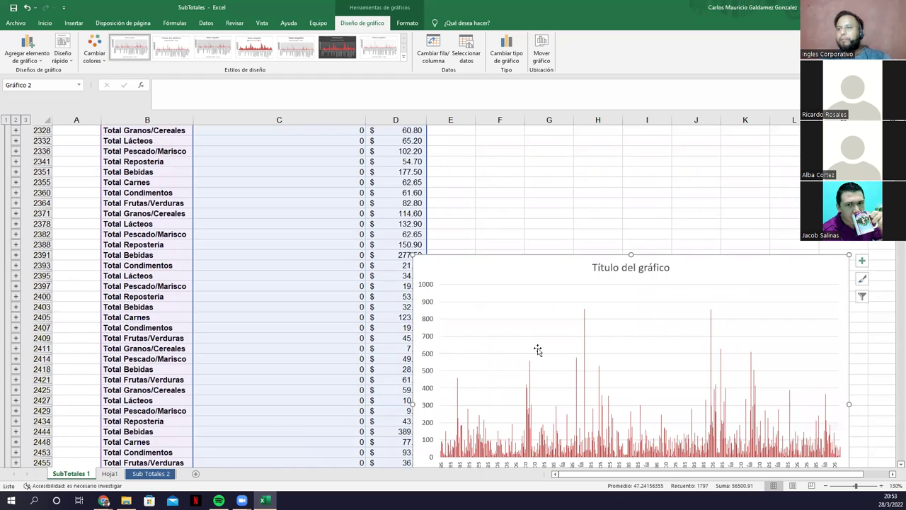
scroll(532, 431, up, 4)
drag(533, 431, 484, 175)
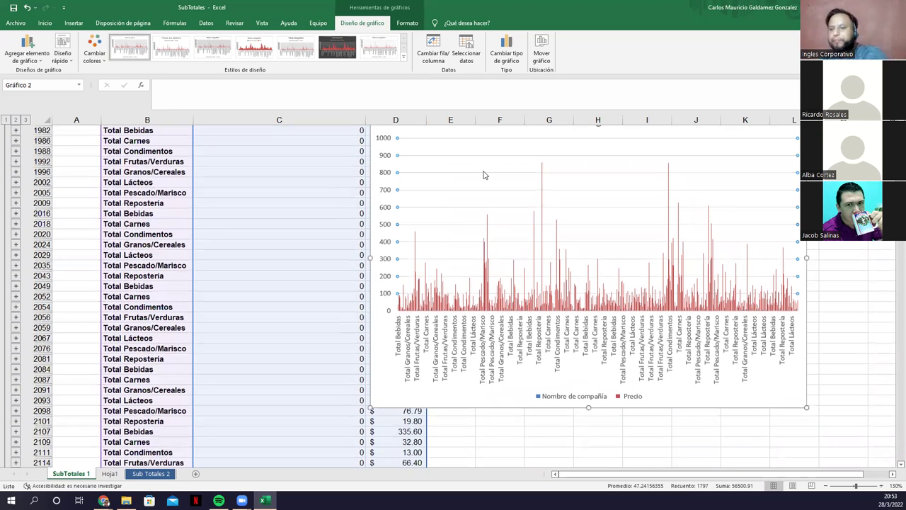
Delete the oversized category totals chart from the sheet.
click(484, 175)
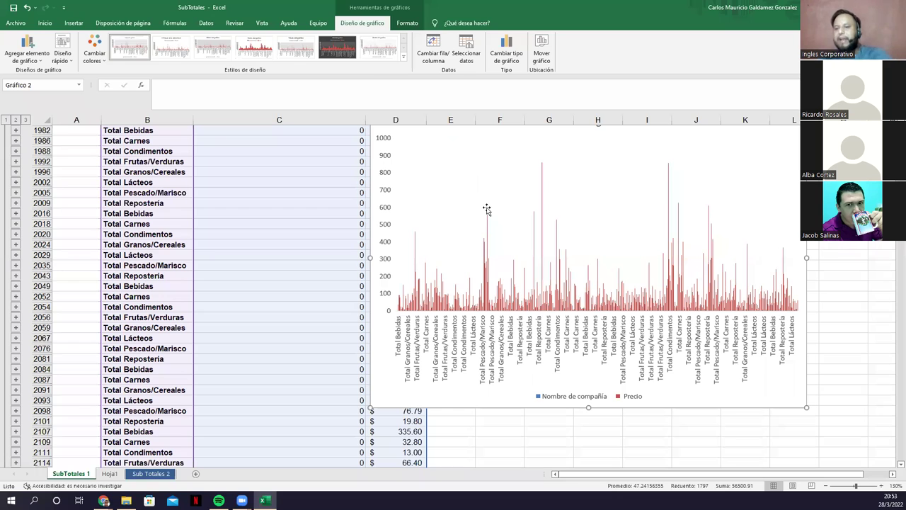
click(462, 137)
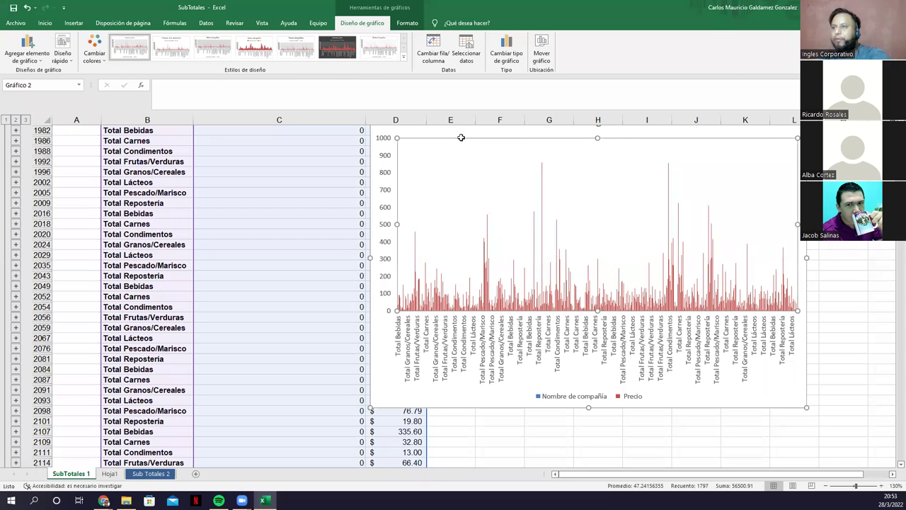
key(Delete)
Select the first category total rows, from row 6 to row 69, across the category, company and price columns.
scroll(327, 249, up, 10)
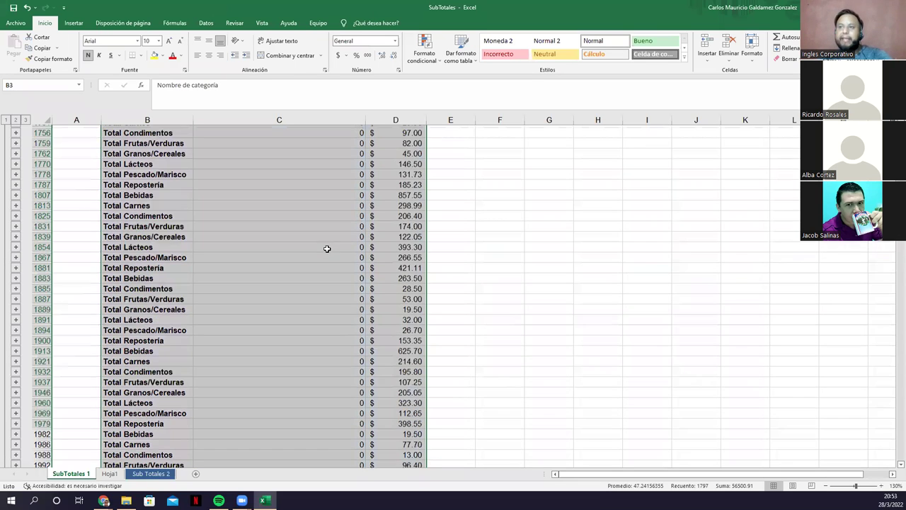
scroll(327, 249, up, 11)
click(327, 247)
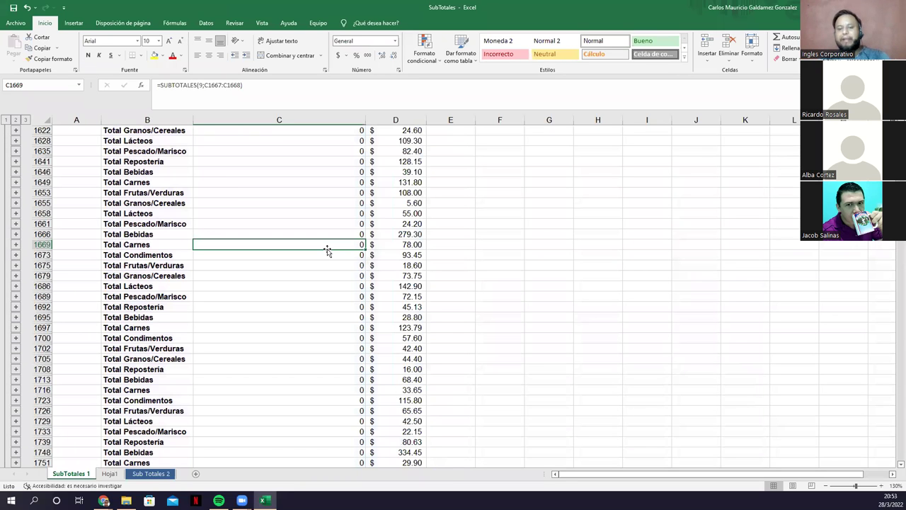
scroll(327, 248, up, 2)
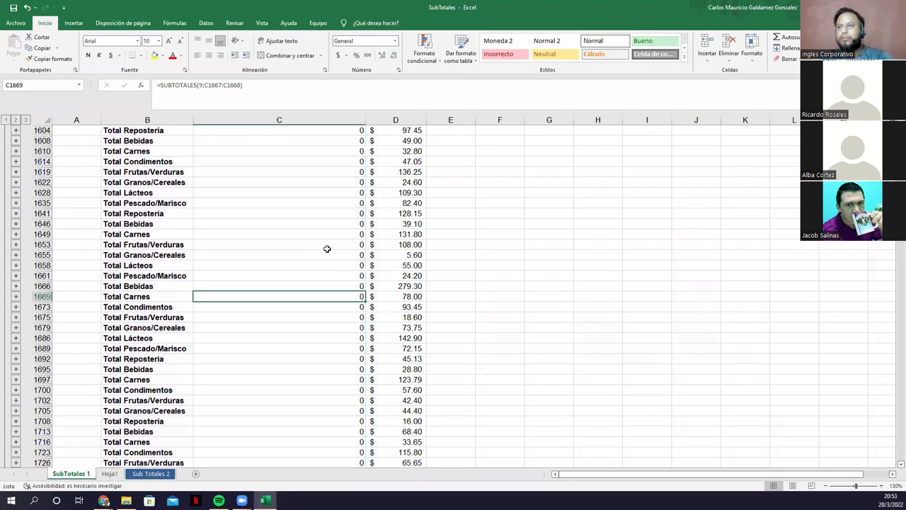
click(327, 247)
key(Left)
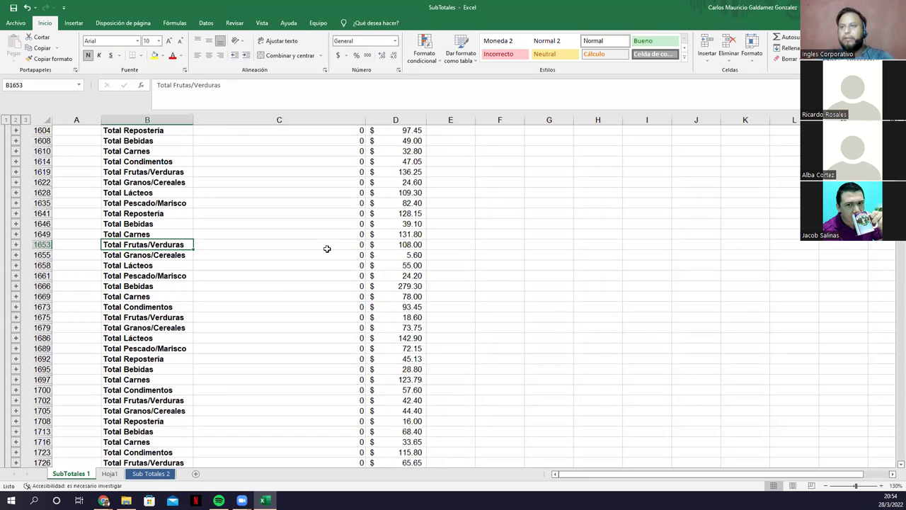
key(shift+Left)
key(Page_Up)
key(Page_Up)
key(Page_Up)
key(Page_Up)
key(Page_Up)
key(Page_Up)
key(Page_Up)
key(Page_Up)
key(Page_Up)
key(Page_Up)
key(Page_Up)
key(Page_Up)
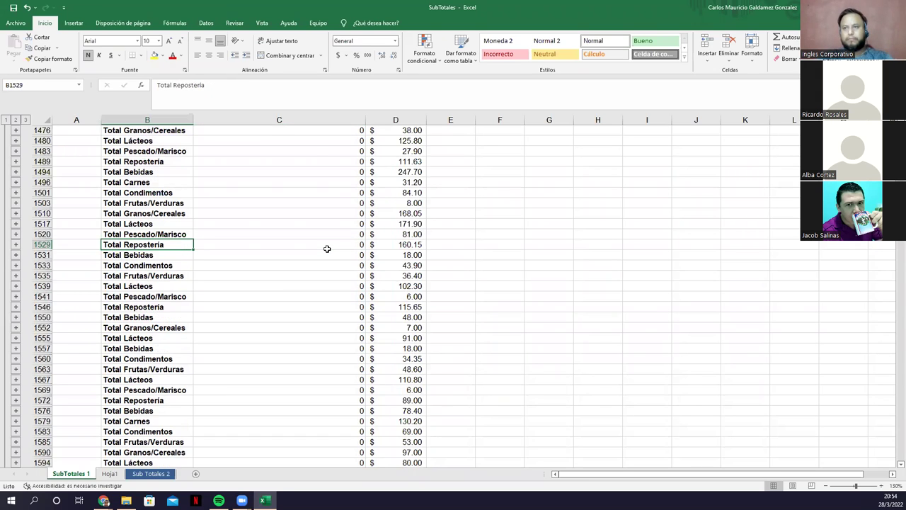
drag(126, 165, 379, 381)
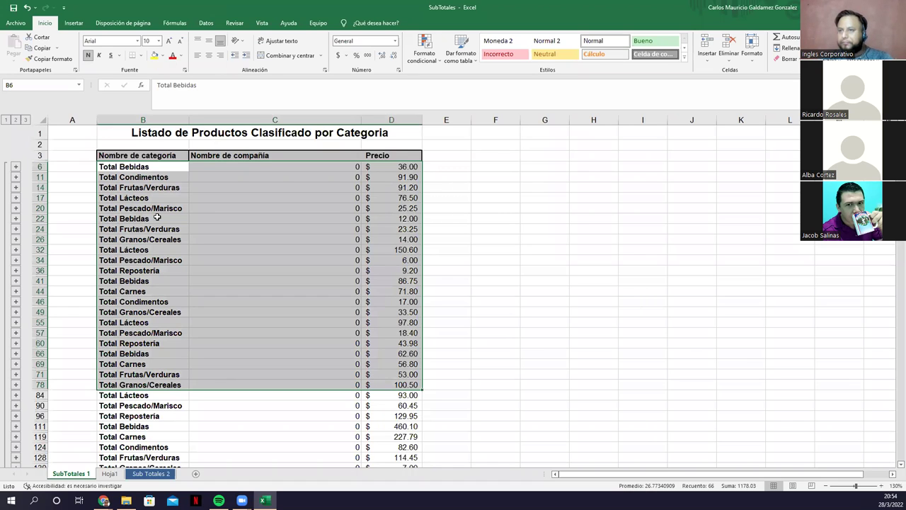
drag(150, 165, 375, 361)
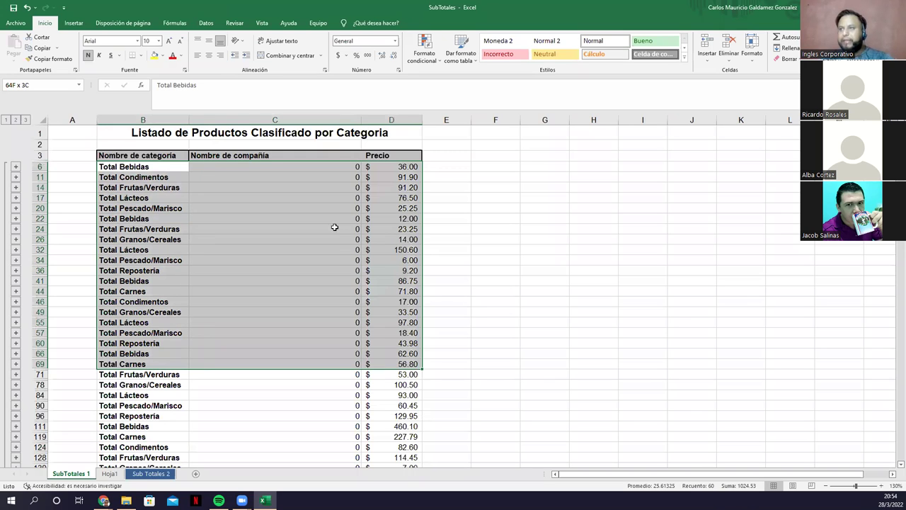
Insert a clustered column chart of the selected category totals and place it over columns E to K beside the list.
click(74, 23)
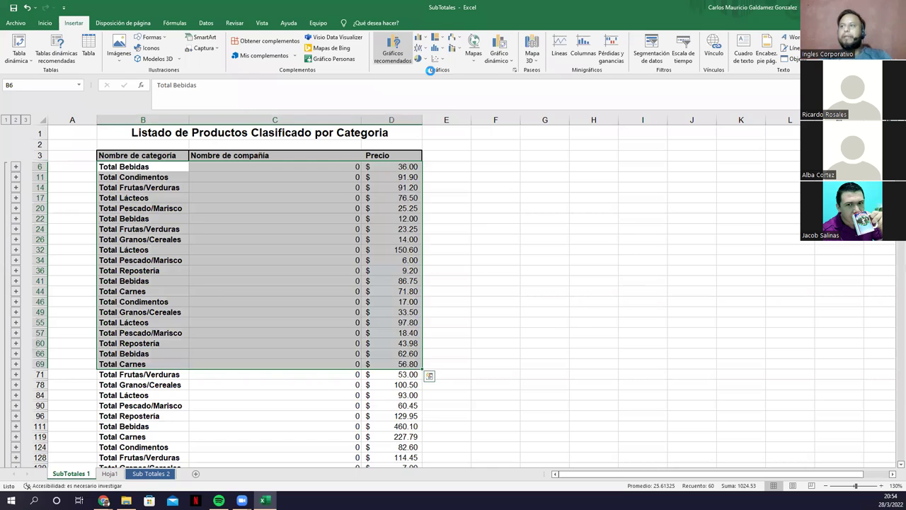
key(alt+F1)
drag(488, 212, 686, 180)
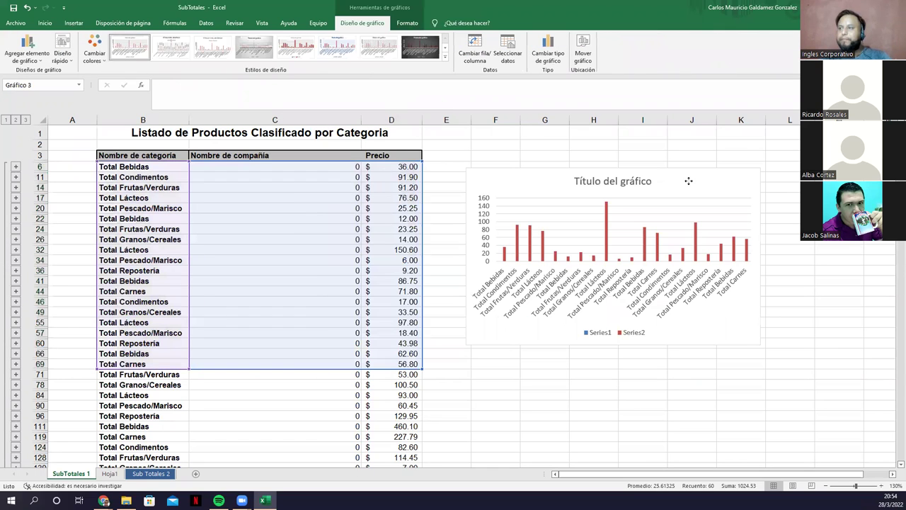
click(494, 345)
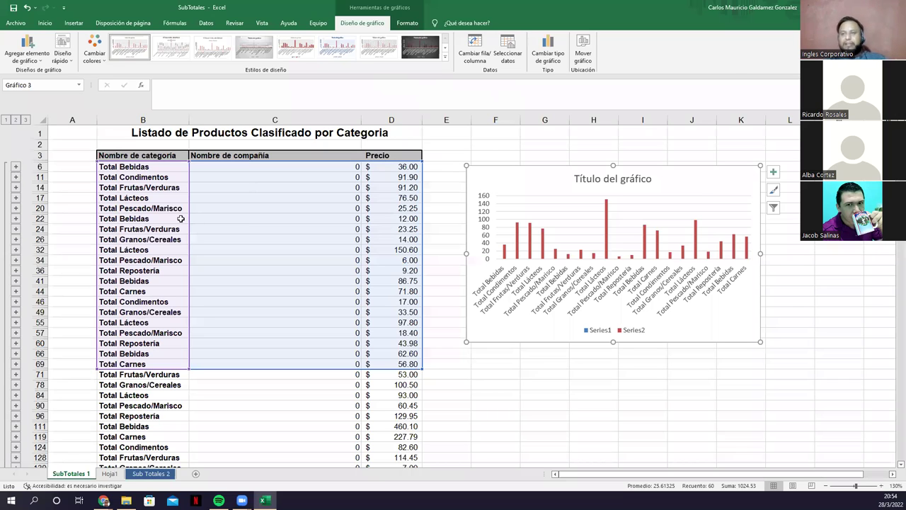
Delete the small chart beside the list.
click(142, 239)
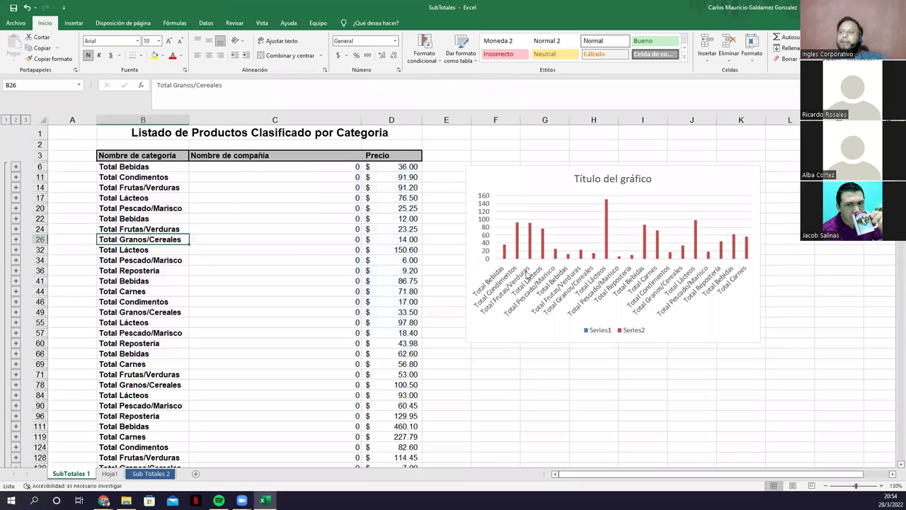
click(533, 179)
key(Delete)
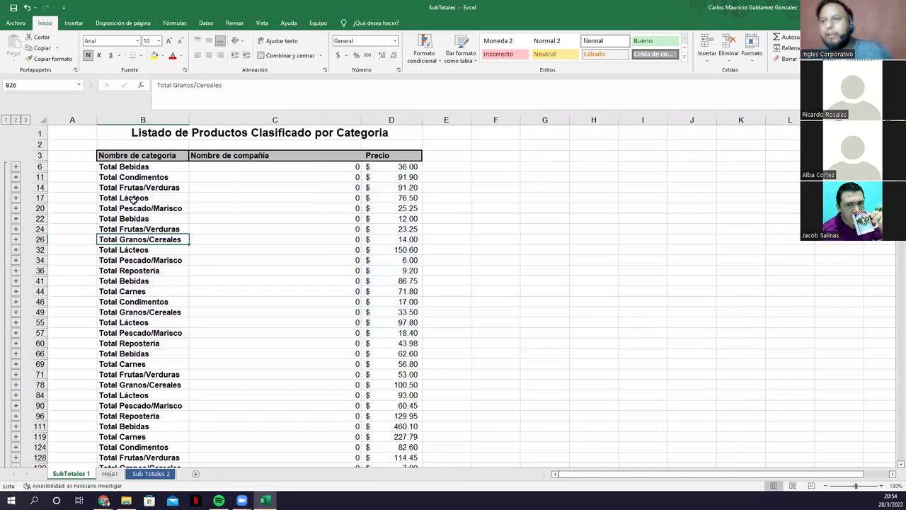
Add filters to the header row of the list and filter Nombre de categoría to show only Total Bebidas.
drag(165, 155, 389, 156)
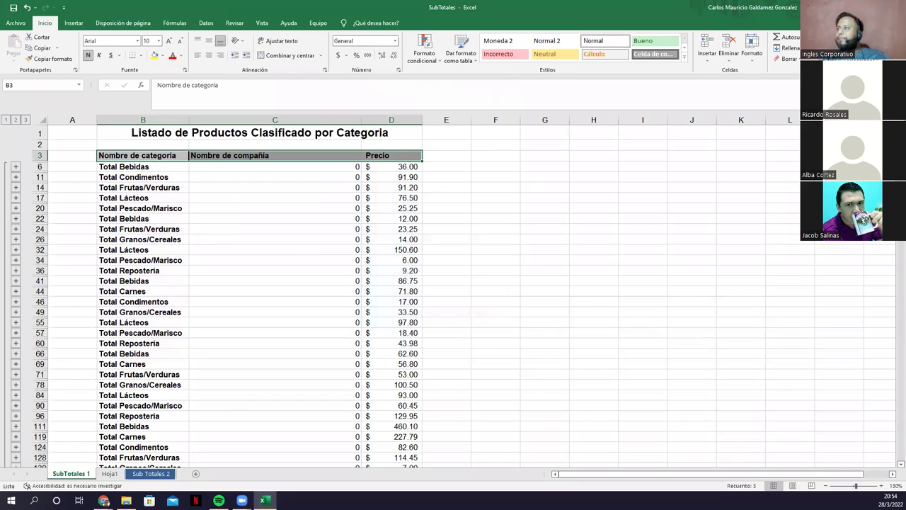
key(ctrl+shift+l)
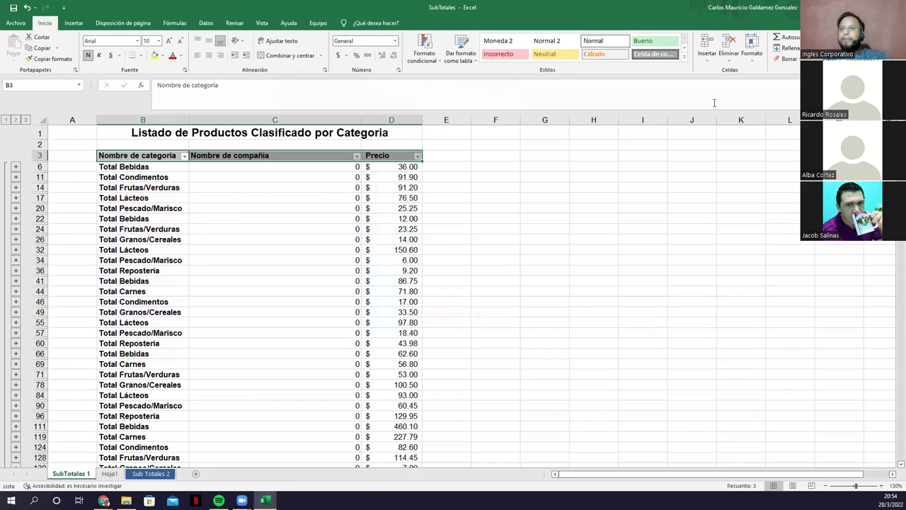
click(185, 157)
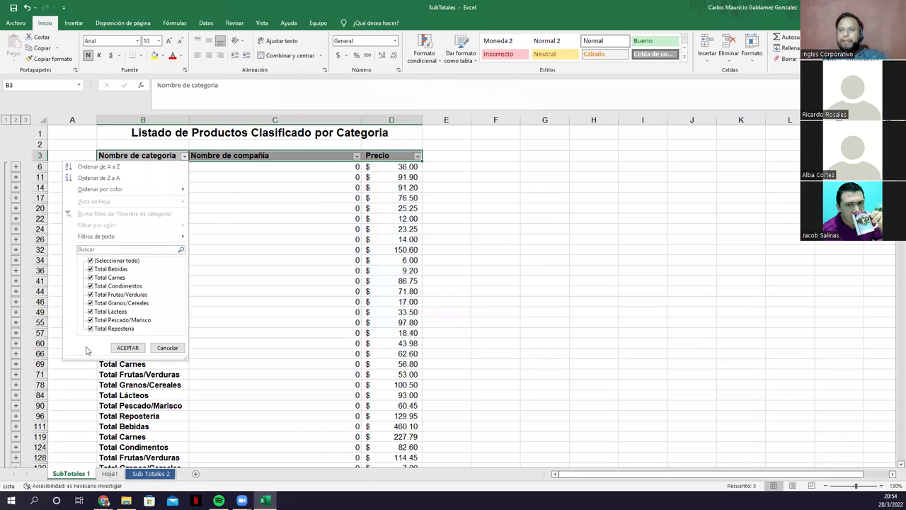
click(90, 261)
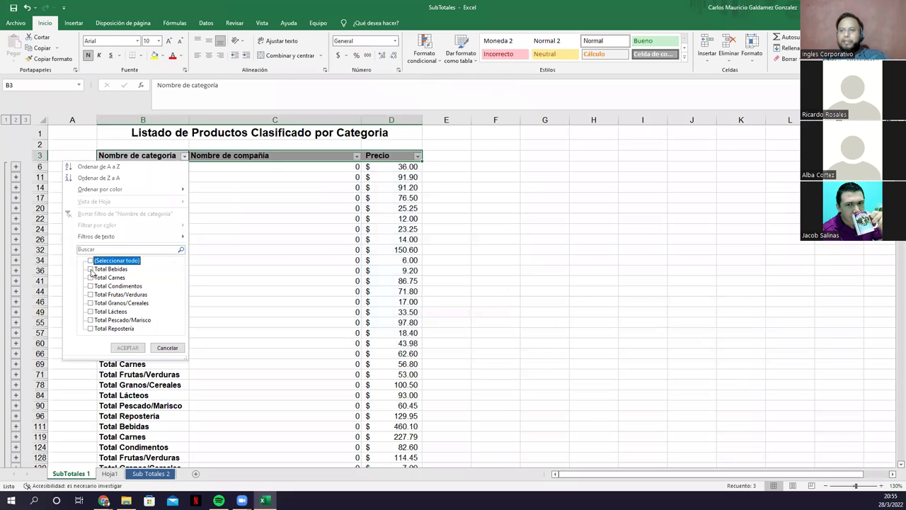
click(91, 269)
click(128, 348)
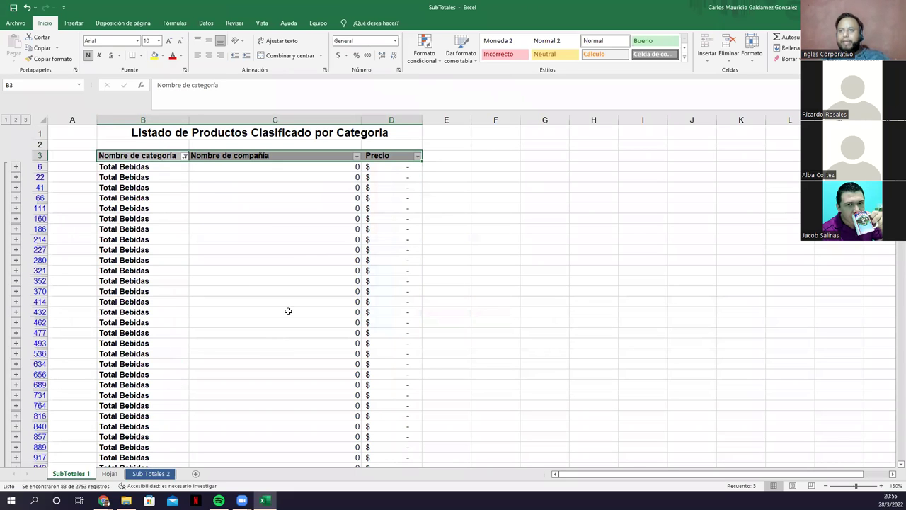
Review the filtered Total Bebidas rows and check the filter options of the Precio column.
scroll(287, 301, down, 1)
scroll(287, 302, down, 7)
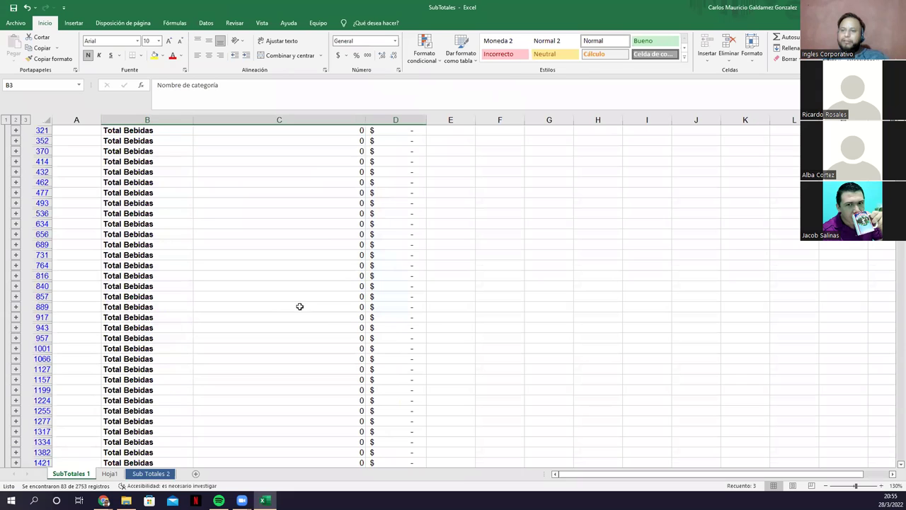
scroll(399, 348, down, 2)
scroll(390, 335, up, 10)
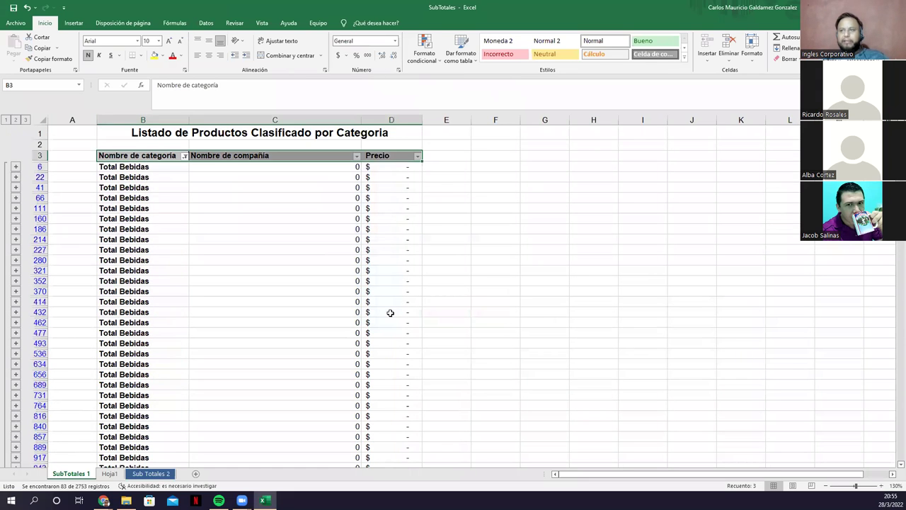
click(417, 156)
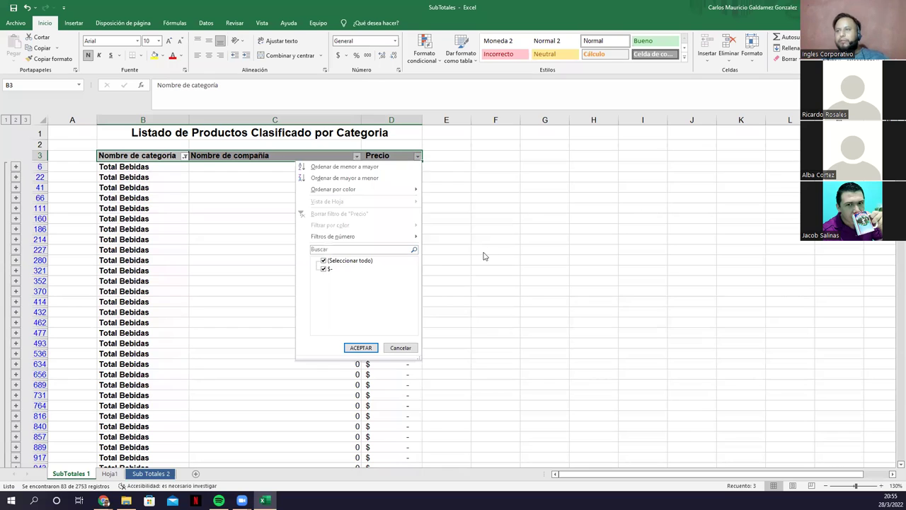
click(390, 345)
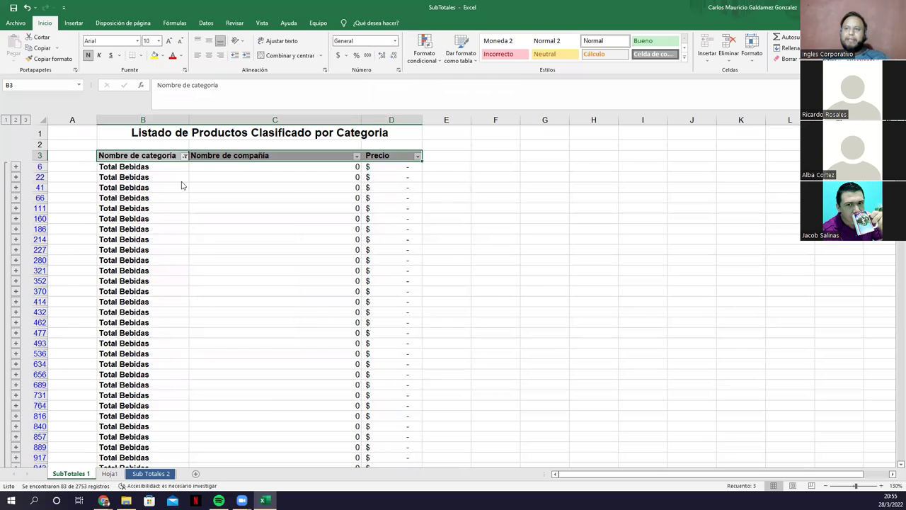
Extend the Nombre de categoría filter to include Bebidas, Carnes and Condimentos, and look through the filtered rows.
click(184, 156)
click(90, 269)
click(91, 277)
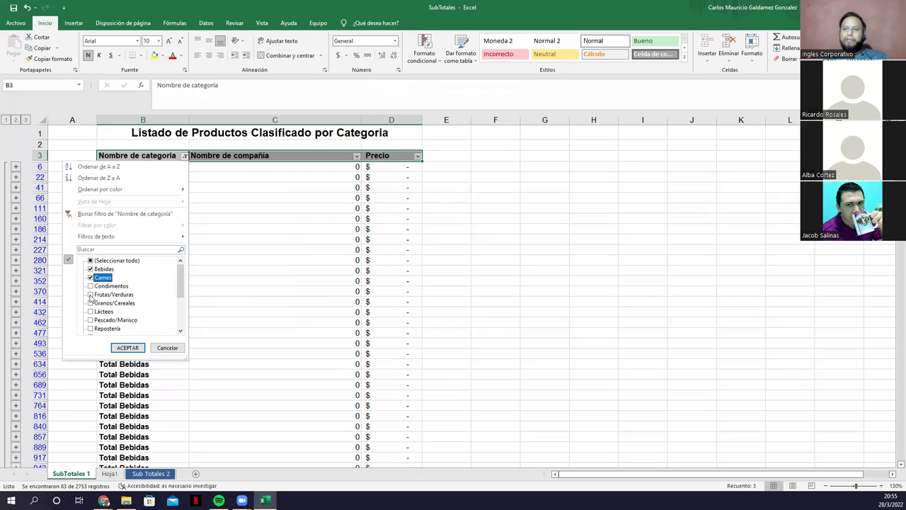
click(90, 286)
click(127, 347)
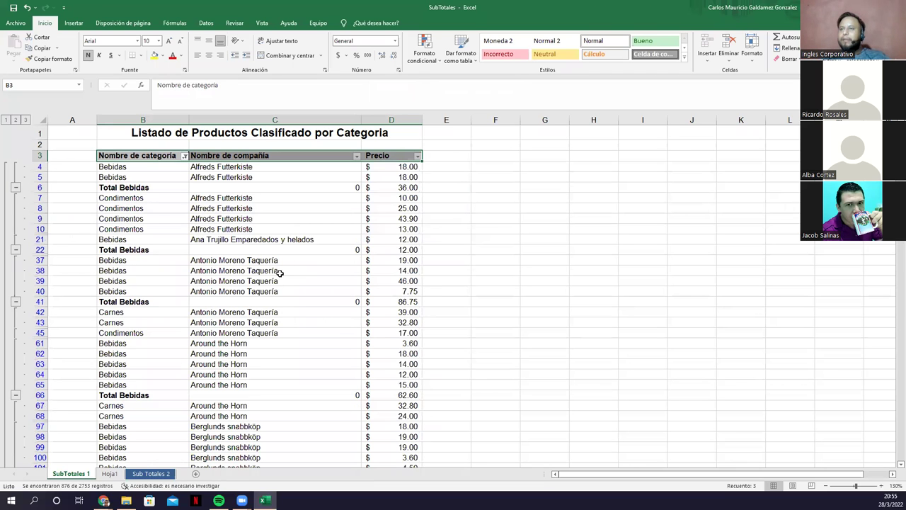
key(Down)
scroll(186, 289, down, 4)
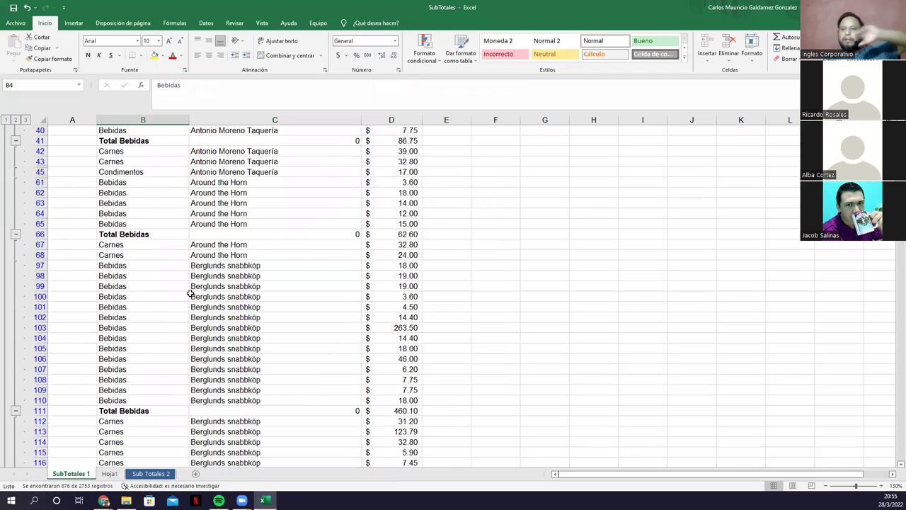
Look through the rows of several companies in the filtered list and return to its beginning.
scroll(189, 292, down, 10)
scroll(219, 326, down, 12)
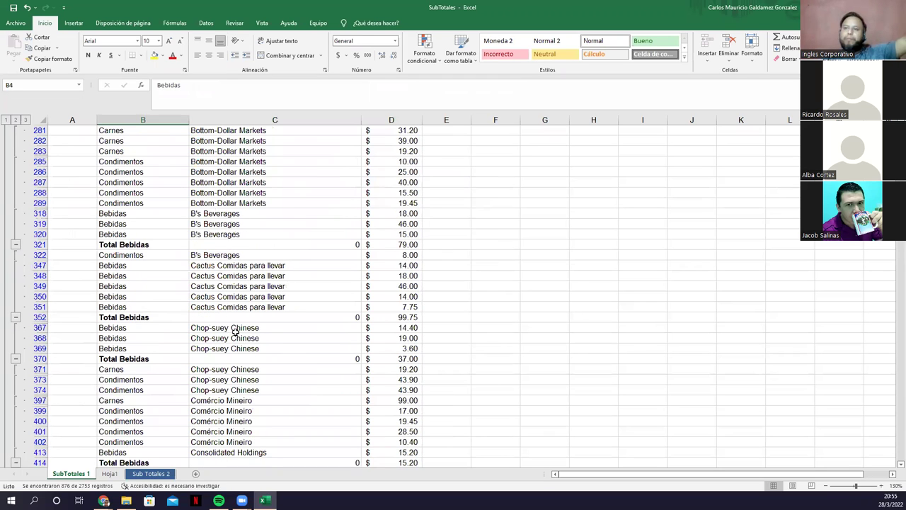
scroll(272, 325, down, 15)
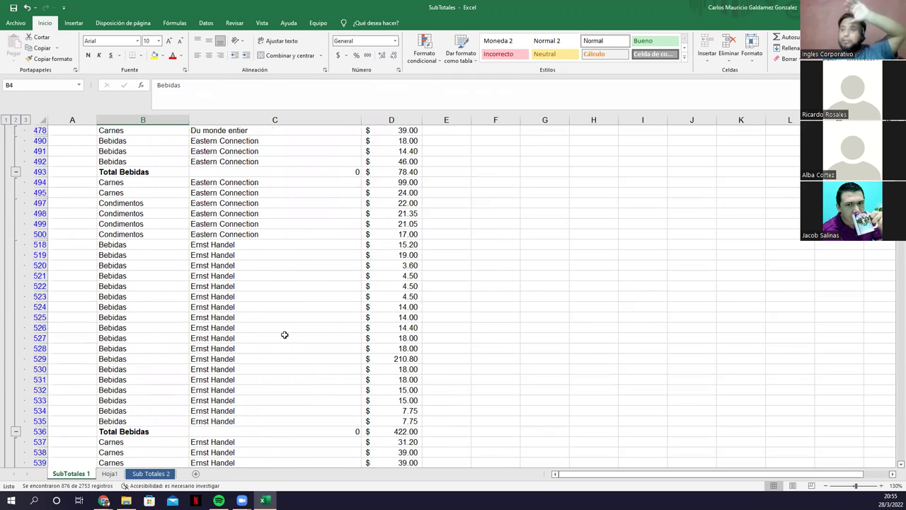
scroll(283, 334, down, 15)
scroll(313, 327, down, 5)
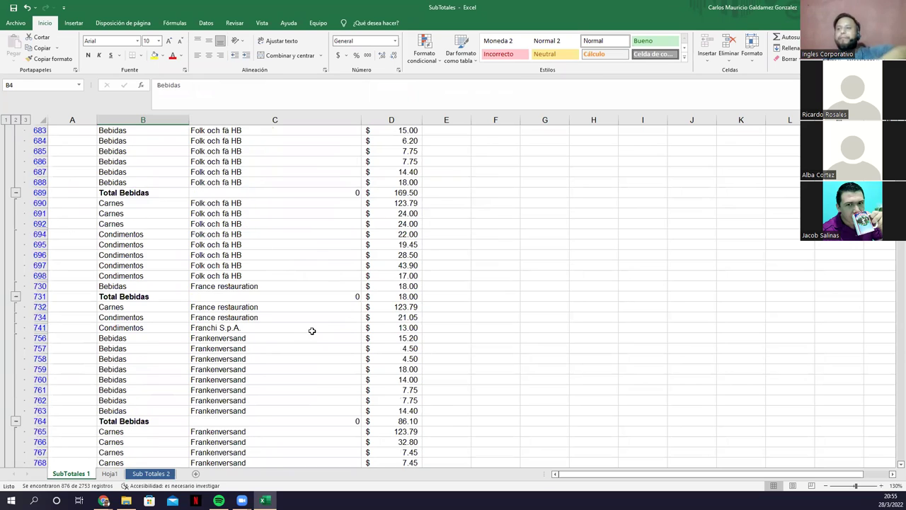
scroll(283, 327, up, 12)
scroll(277, 329, up, 15)
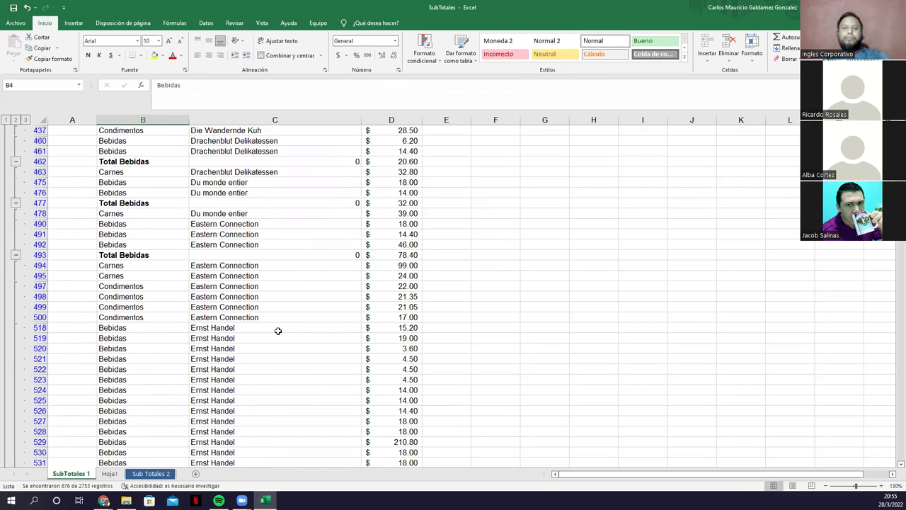
scroll(277, 330, up, 20)
scroll(277, 331, up, 20)
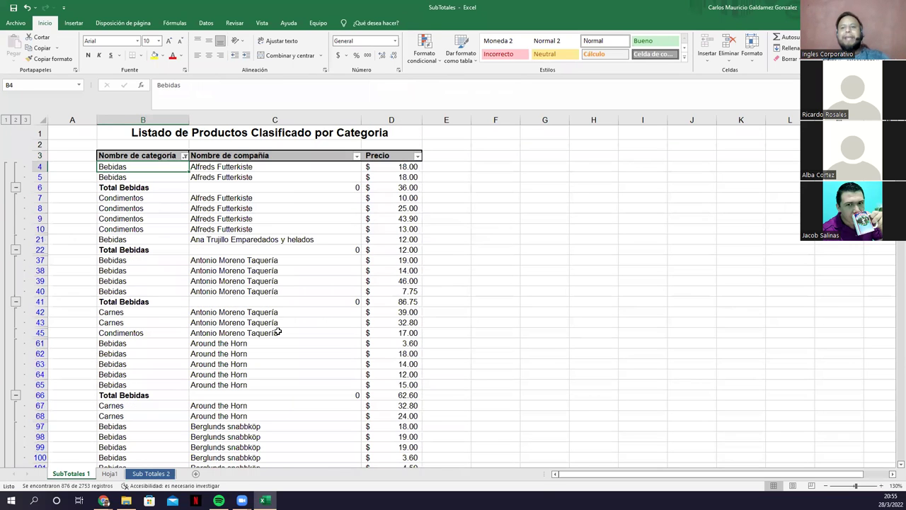
Remove all subtotals from the product list.
click(213, 221)
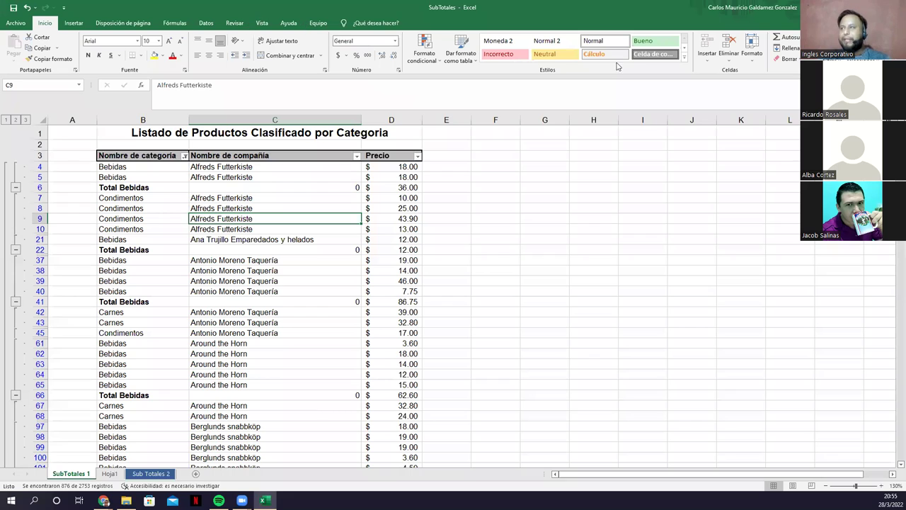
click(206, 24)
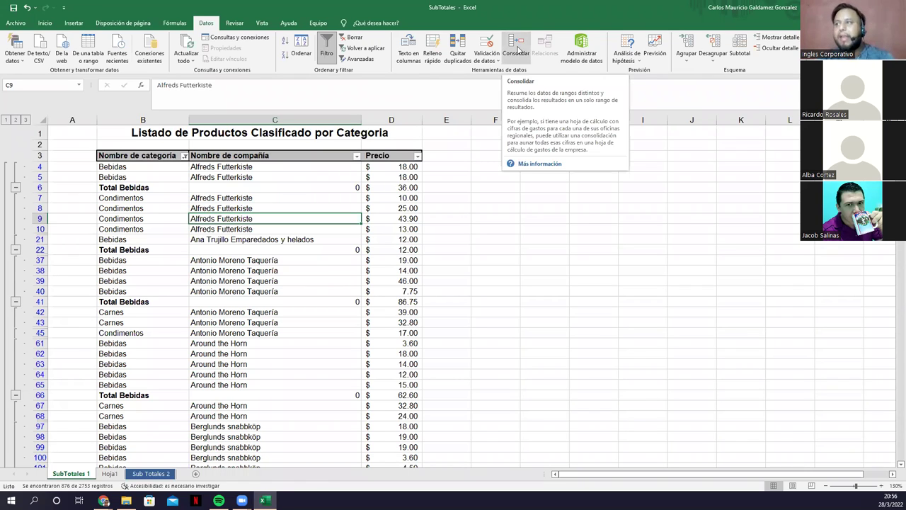
click(344, 228)
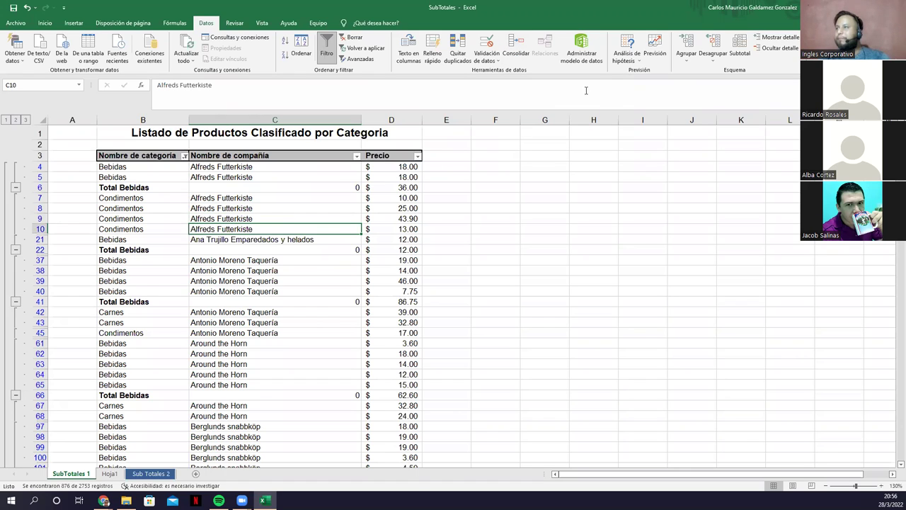
click(728, 58)
click(739, 57)
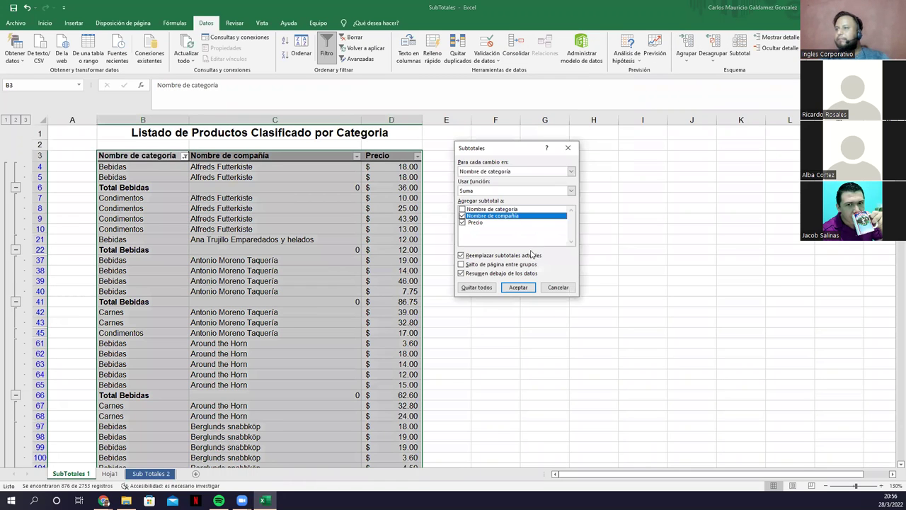
click(476, 288)
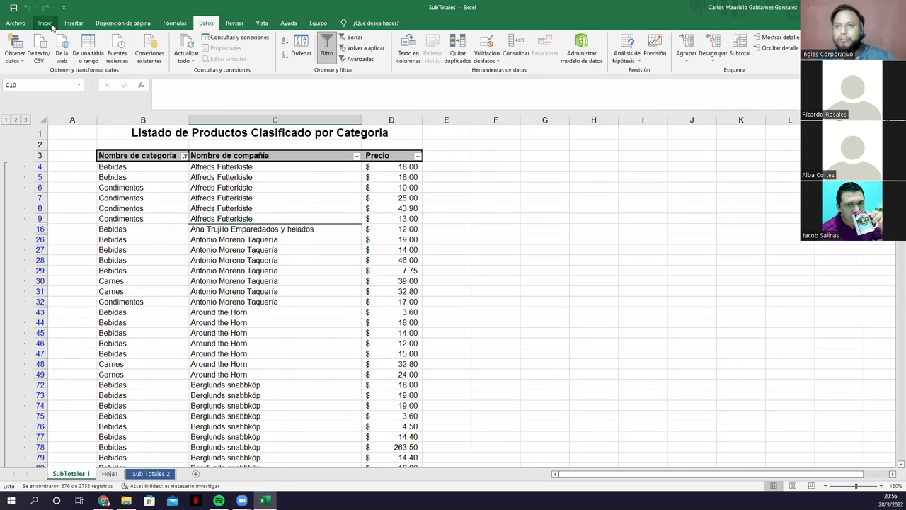
Remove the filters from the header row of the list so all categories are listed.
click(44, 23)
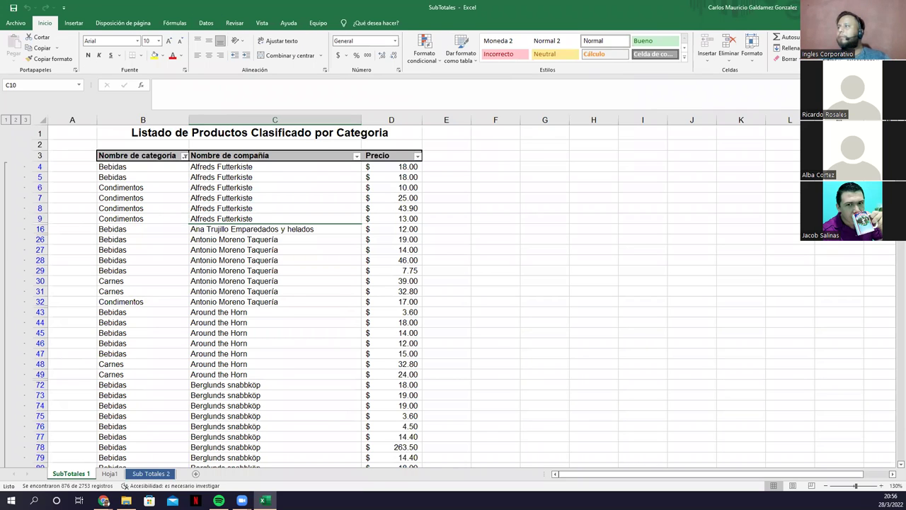
key(ctrl+shift+l)
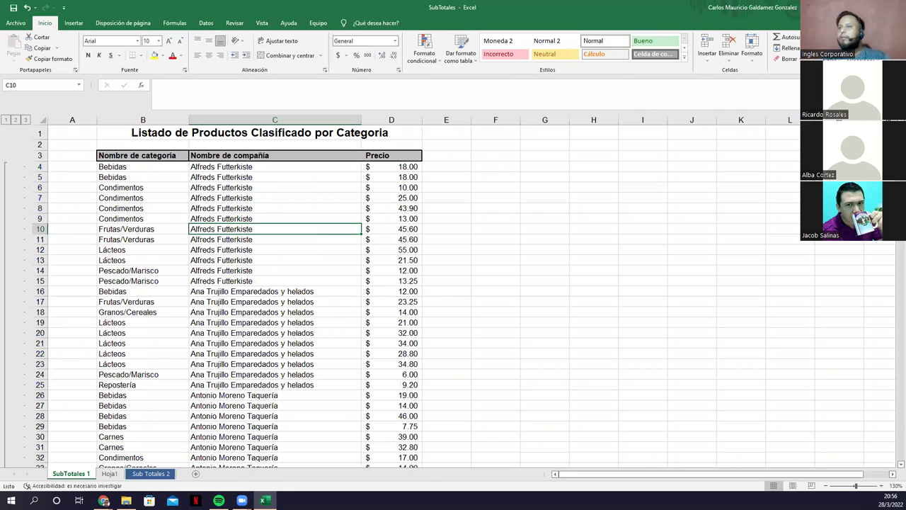
click(293, 188)
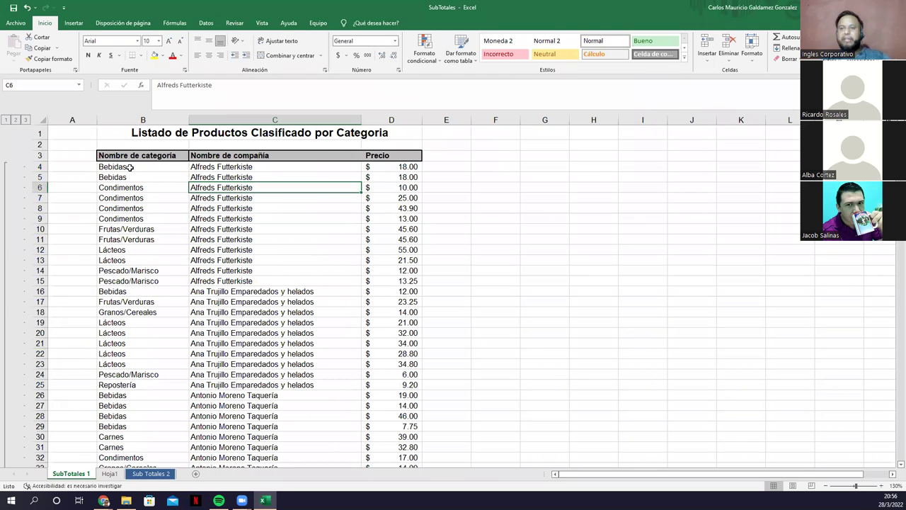
Select the whole product list including its headers and start Consolidate with the Suma function.
click(131, 167)
key(Up)
key(ctrl+shift+Right)
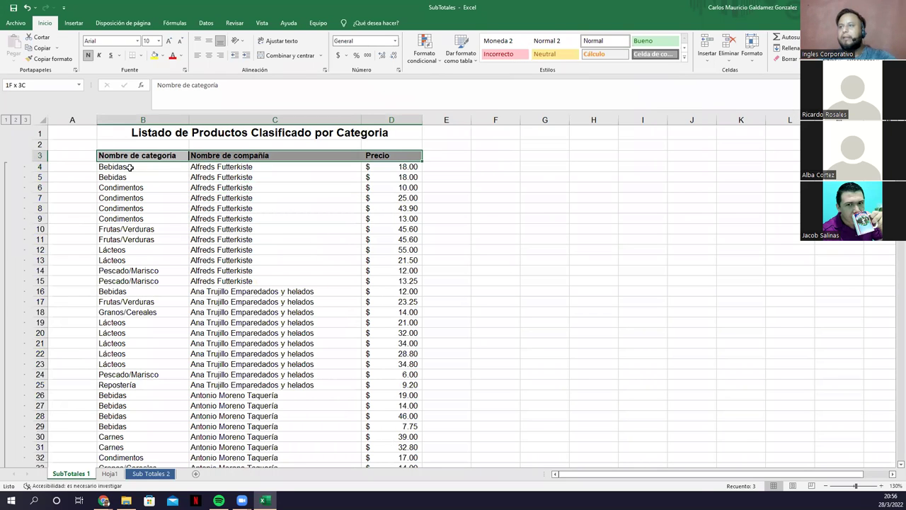
key(ctrl+shift+Down)
click(206, 22)
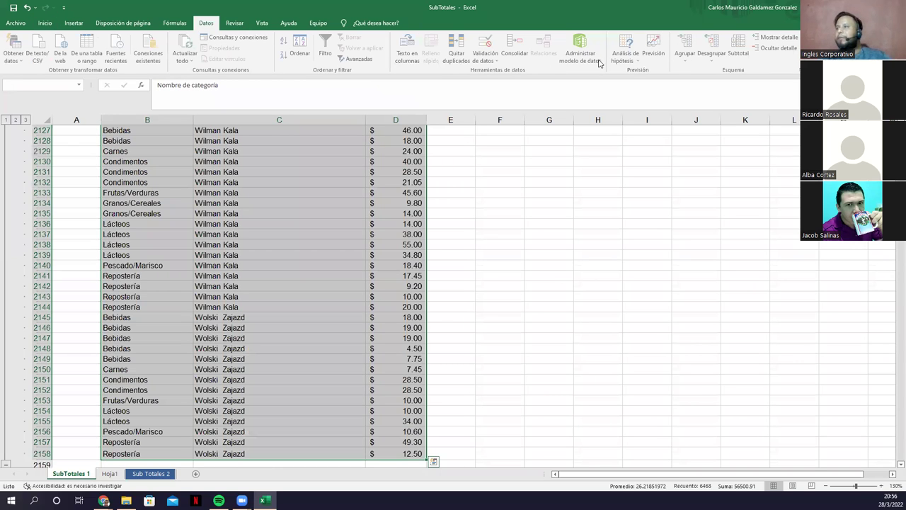
click(515, 47)
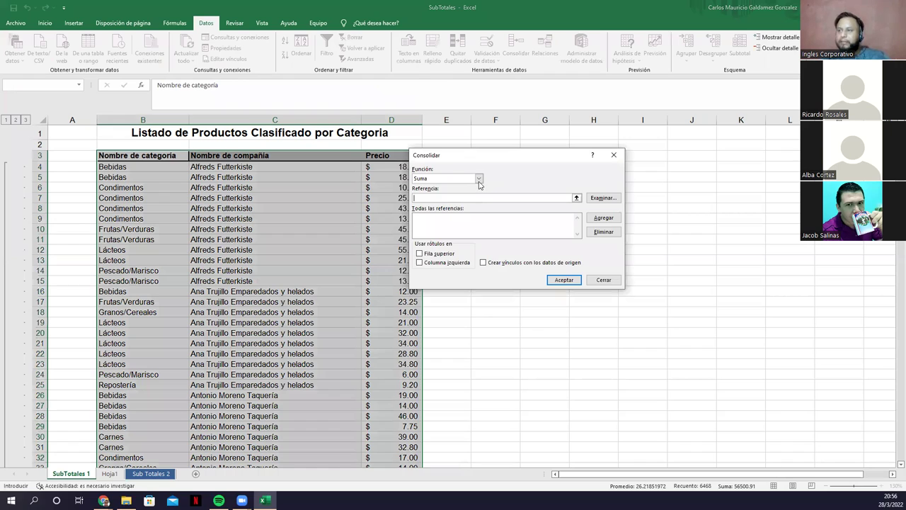
click(478, 180)
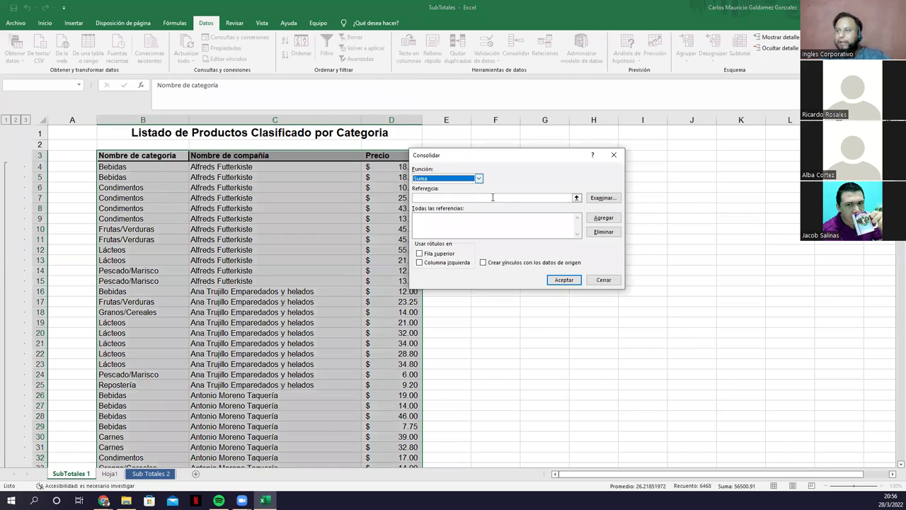
Add the category cells B4:B2158 of SubTotales 1 to the consolidation references.
click(576, 199)
click(131, 170)
key(ctrl+shift+Down)
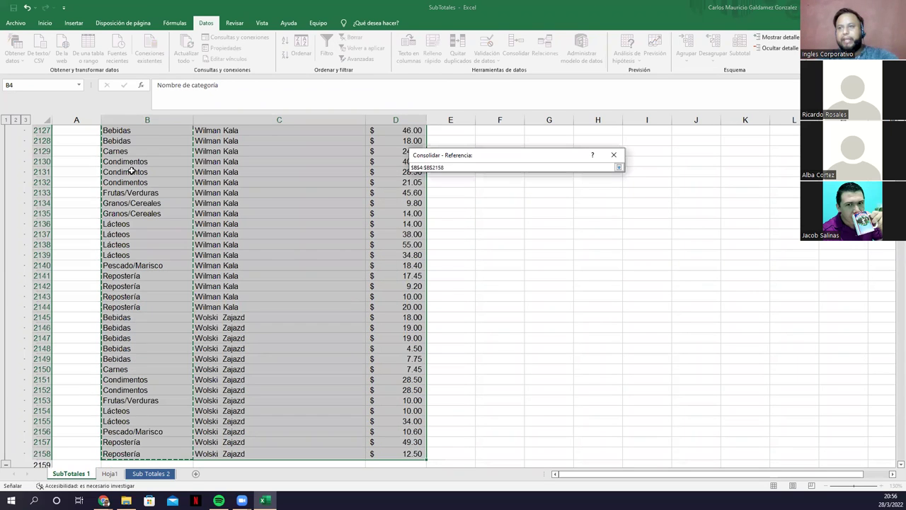
click(618, 168)
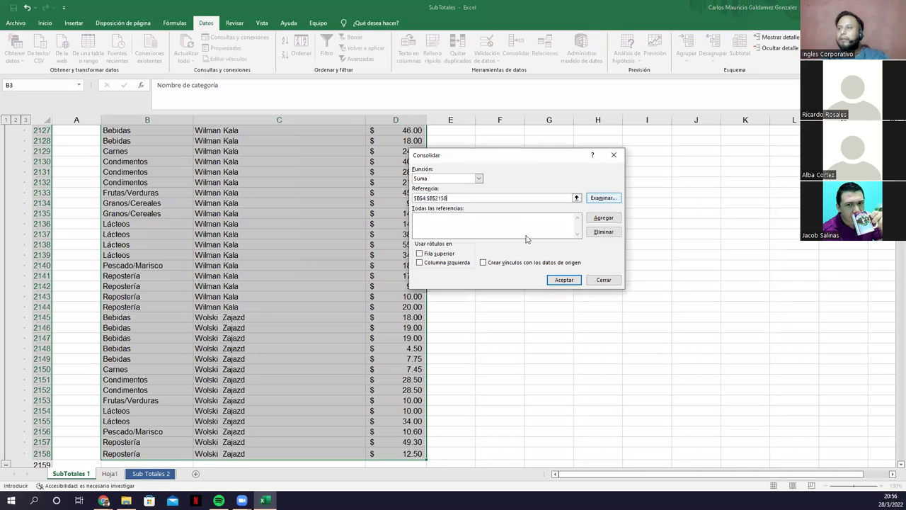
click(603, 217)
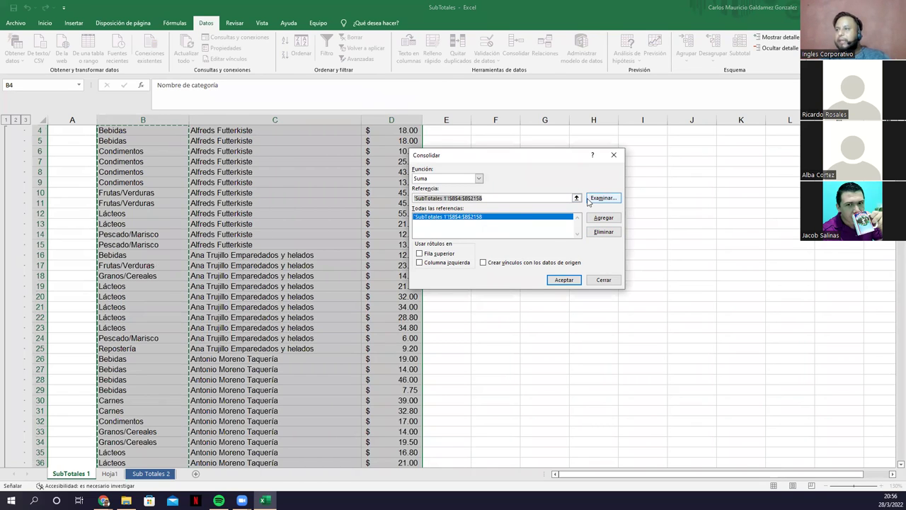
Use the Fila superior and Columna izquierda labels and try to run the consolidation.
click(419, 254)
click(419, 263)
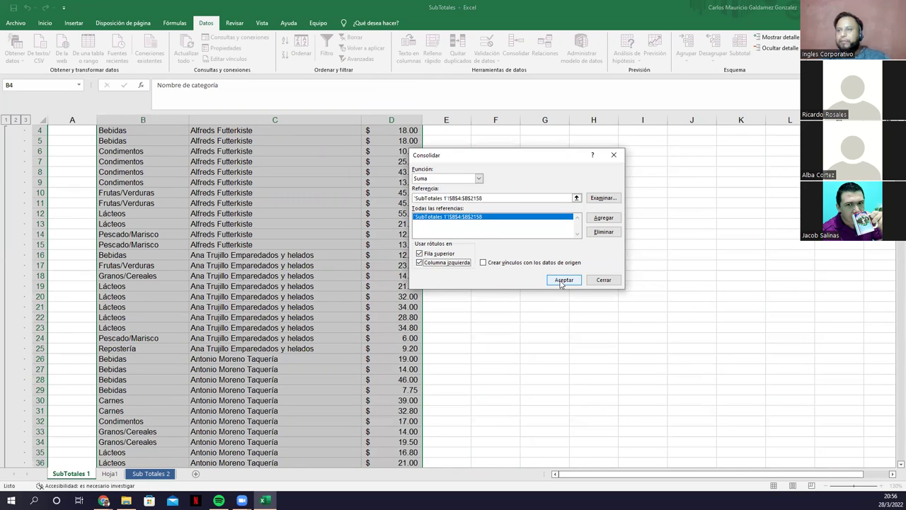
click(562, 281)
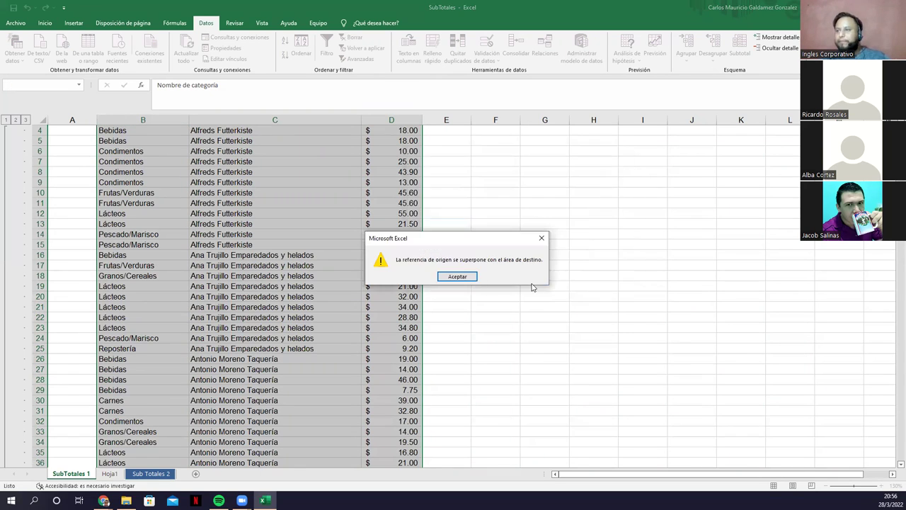
click(457, 276)
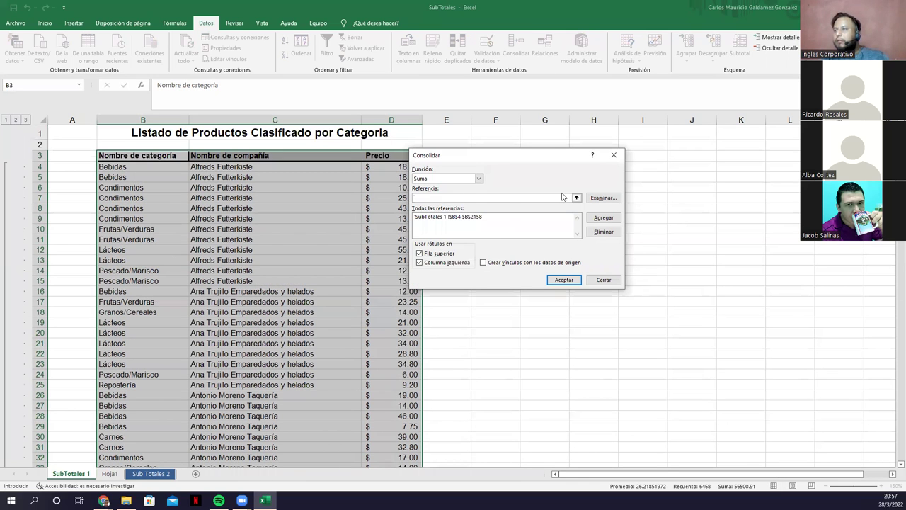
Pick the full list range B3:D2158 as the consolidation reference.
click(600, 198)
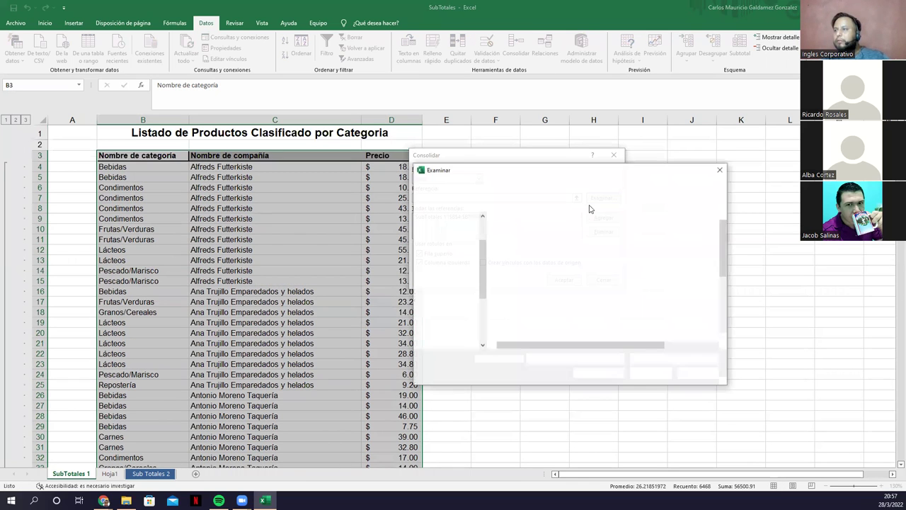
key(Escape)
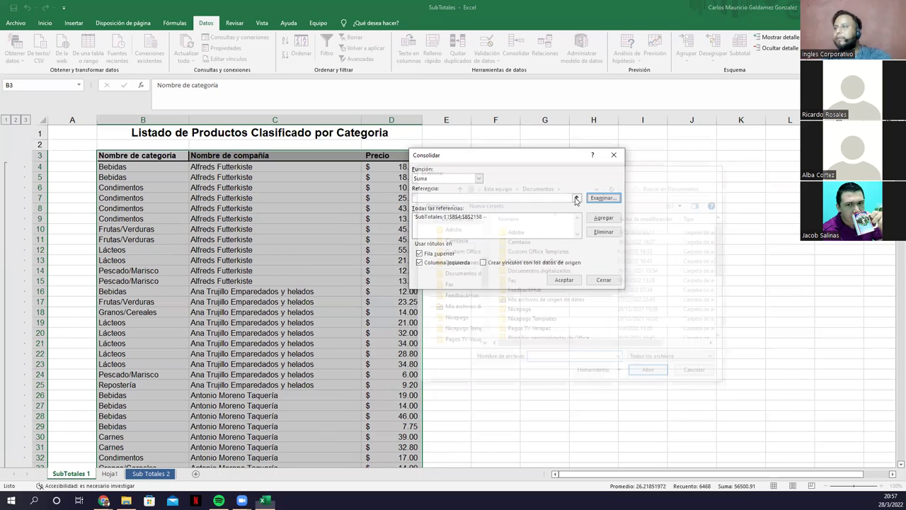
click(577, 198)
click(158, 156)
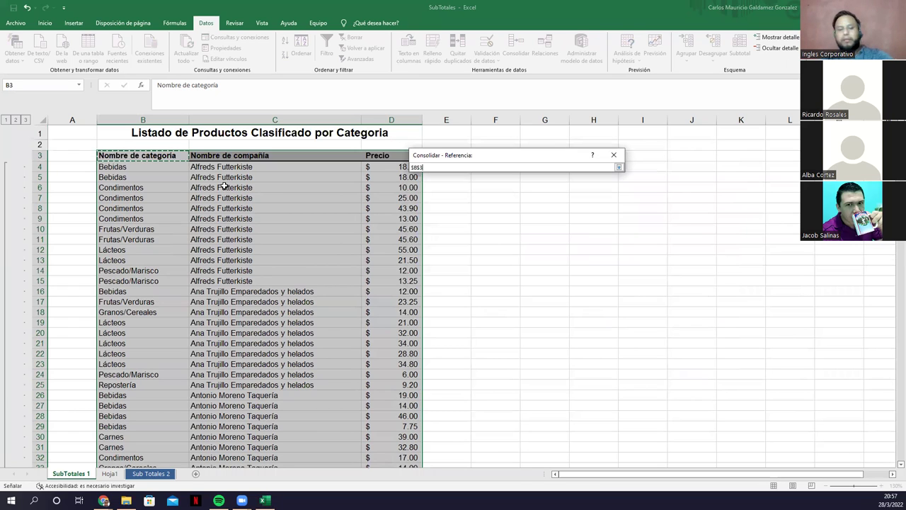
scroll(354, 211, down, 1)
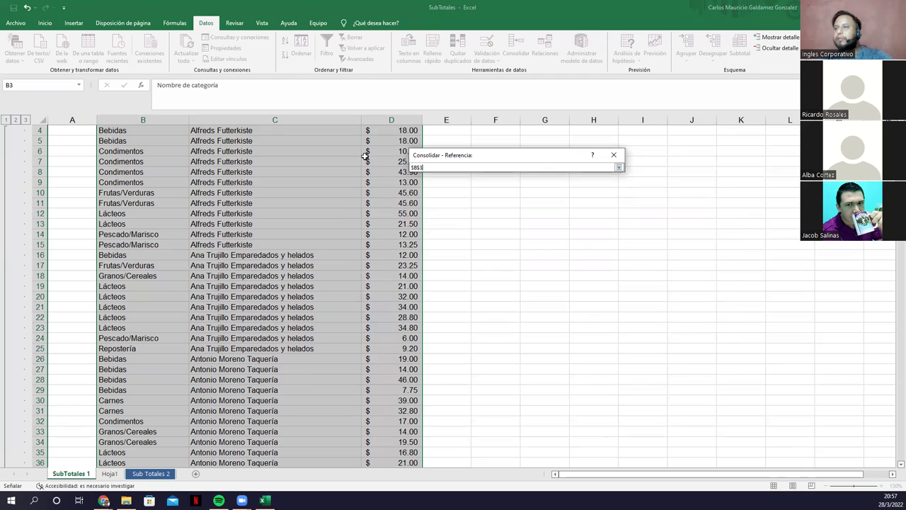
scroll(383, 191, up, 1)
key(ctrl+shift+Right)
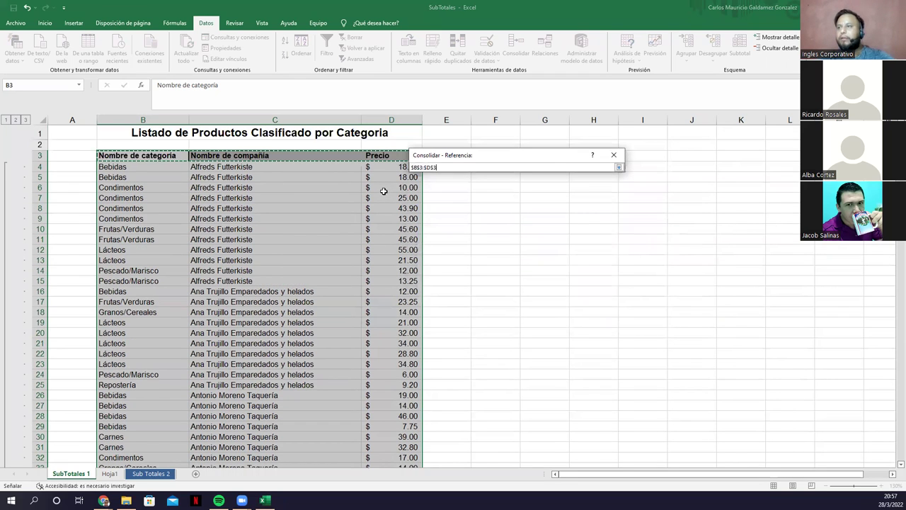
key(ctrl+shift+Down)
click(619, 170)
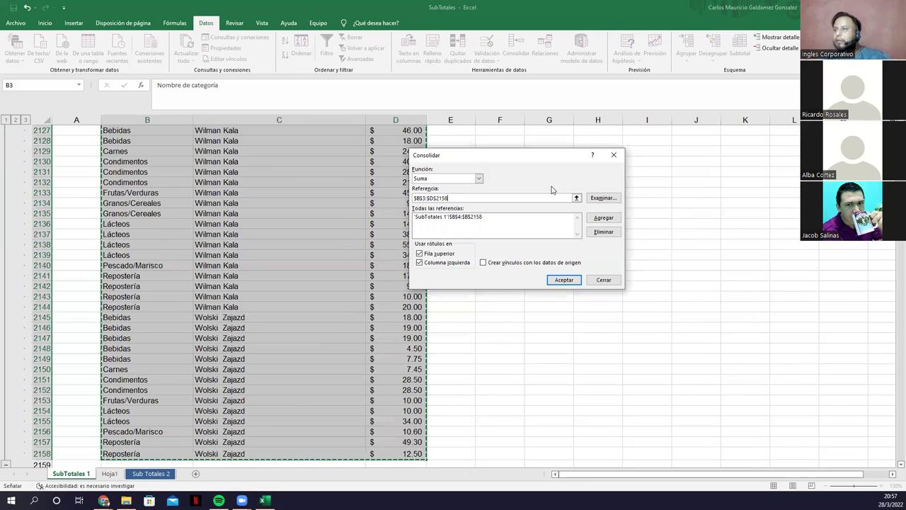
Delete the B4:B2158 reference from the consolidation and check the available functions, keeping Suma.
click(427, 218)
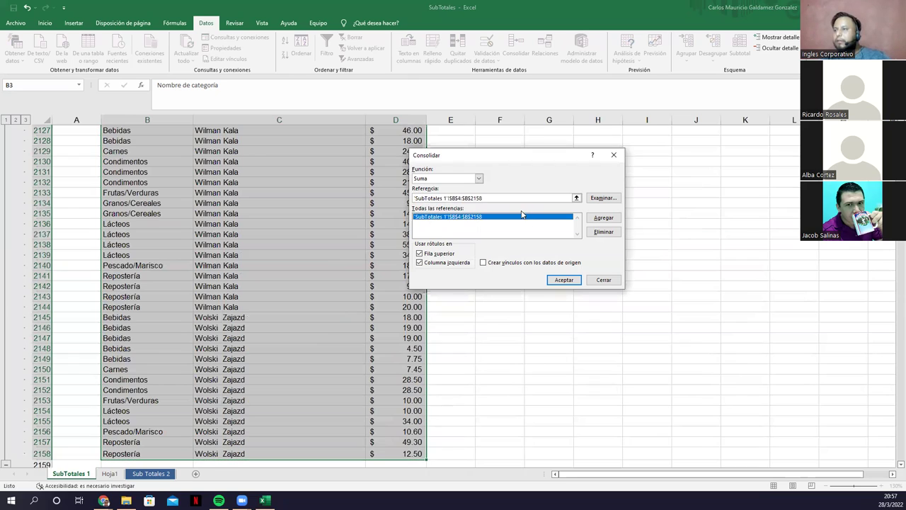
click(601, 232)
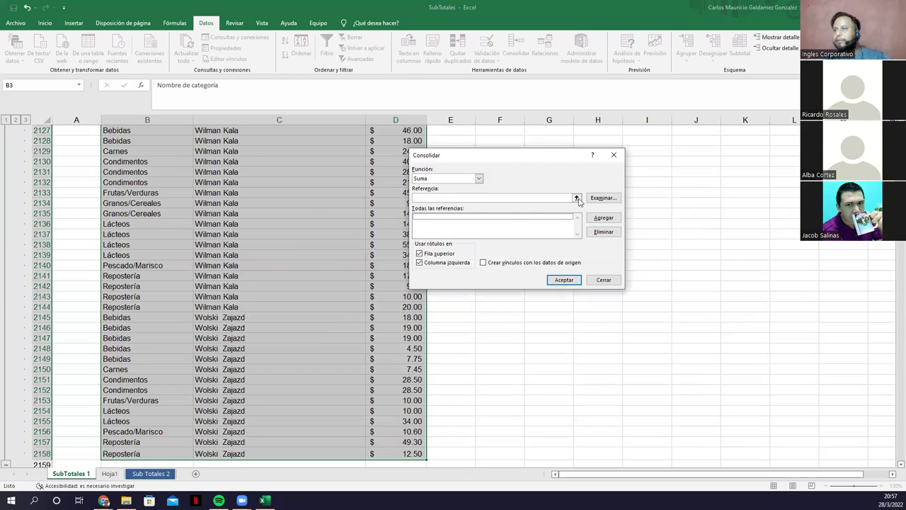
click(479, 179)
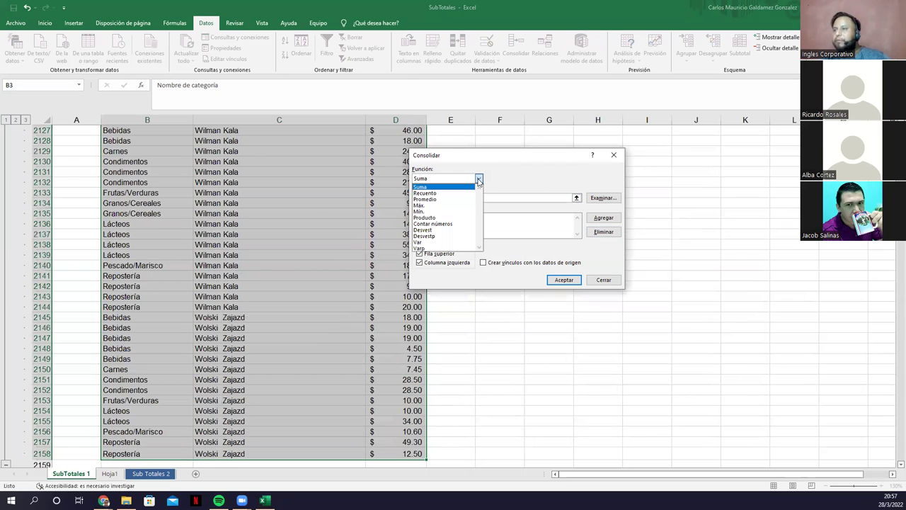
click(478, 179)
Add the full list range B3:D2158 of SubTotales 1 as the consolidation reference and try to run the Suma consolidation.
click(576, 198)
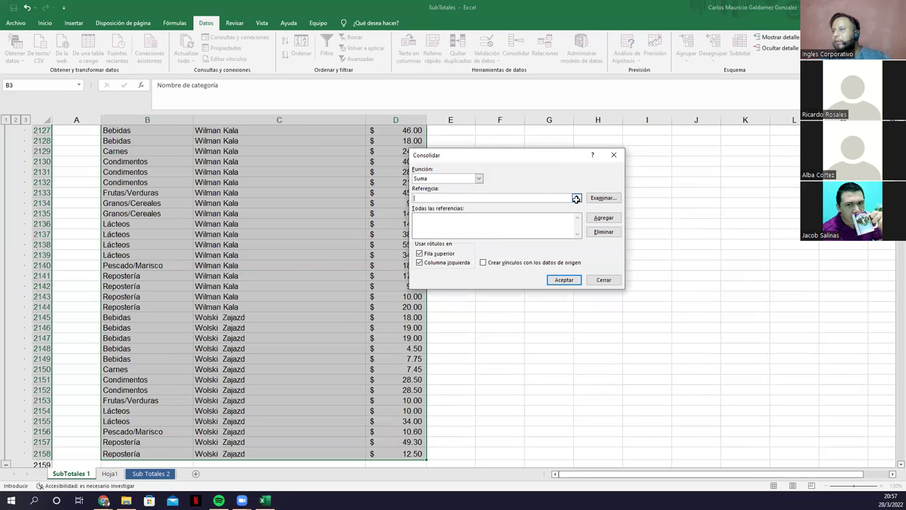
scroll(390, 200, up, 3)
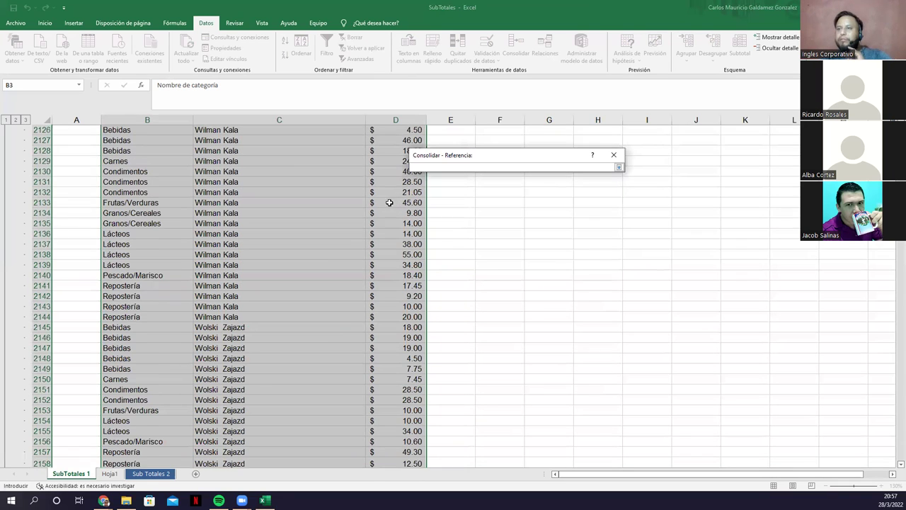
scroll(185, 173, up, 10)
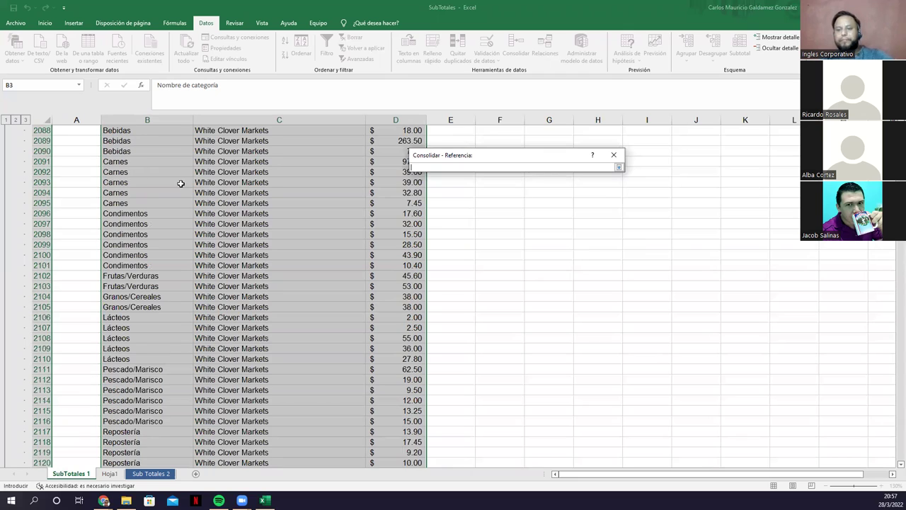
scroll(205, 188, up, 6)
scroll(259, 182, up, 7)
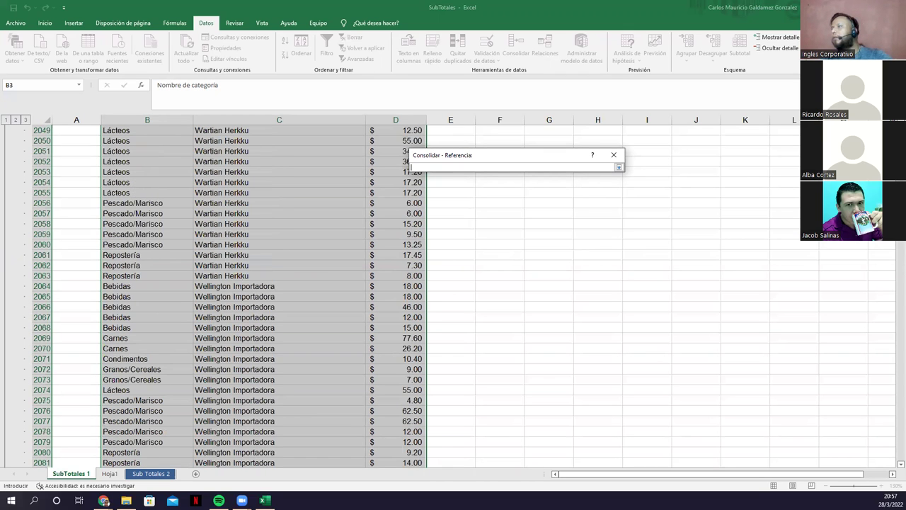
scroll(354, 130, up, 20)
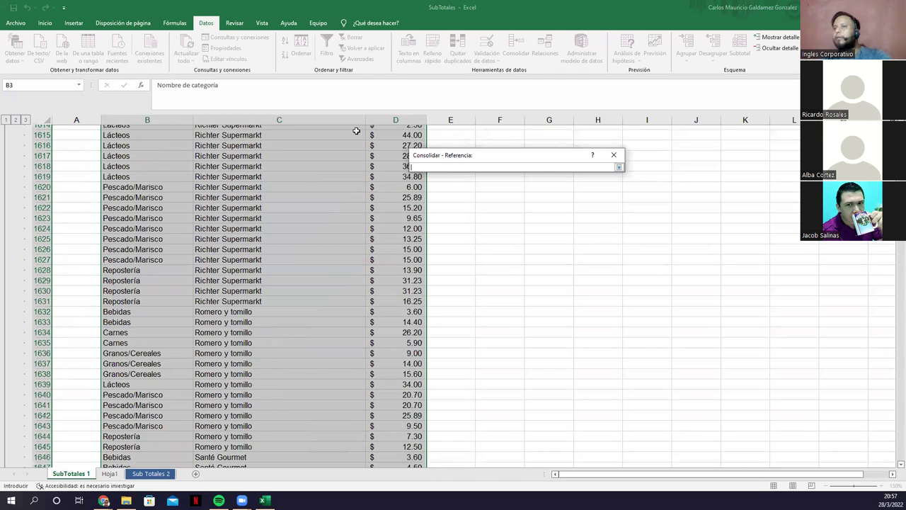
scroll(209, 133, up, 20)
click(149, 153)
key(ctrl+shift+Down)
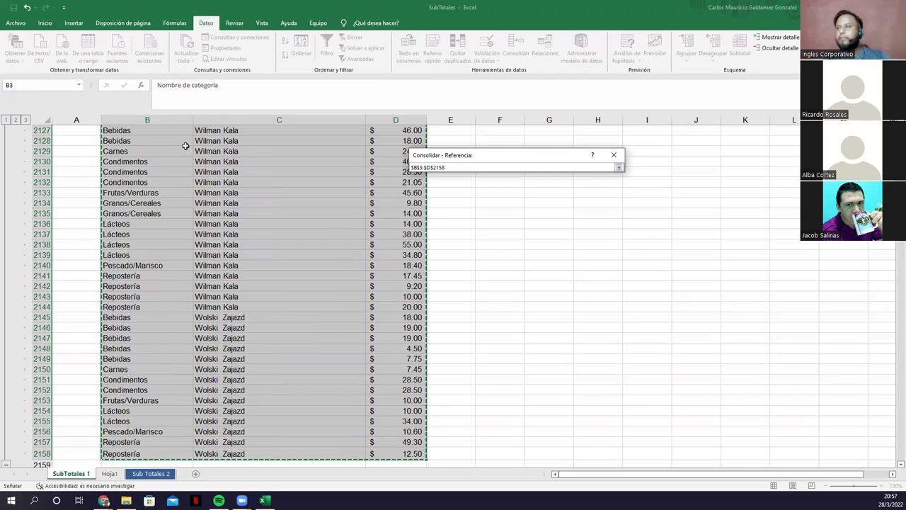
click(618, 167)
click(603, 219)
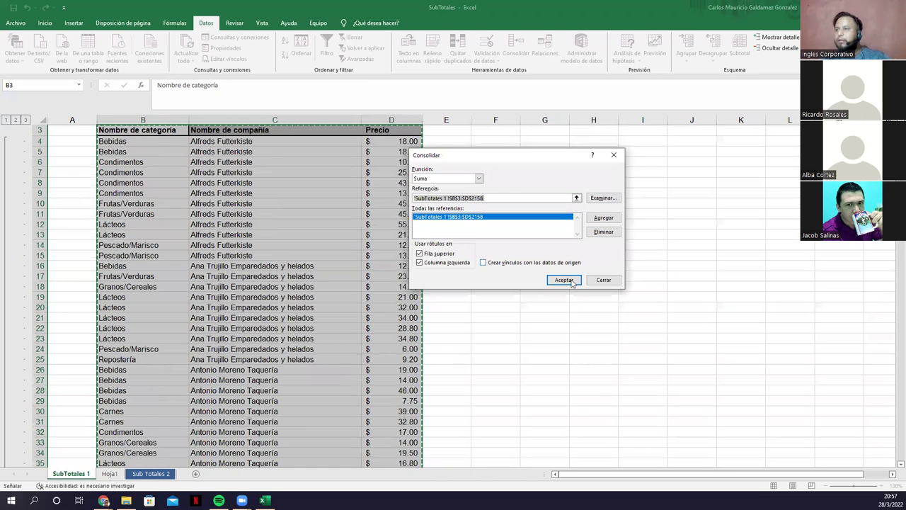
click(569, 282)
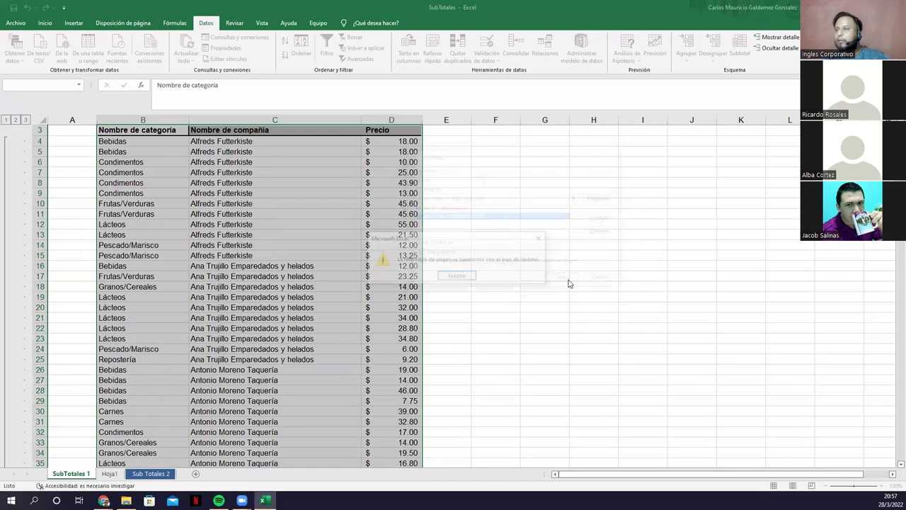
click(457, 277)
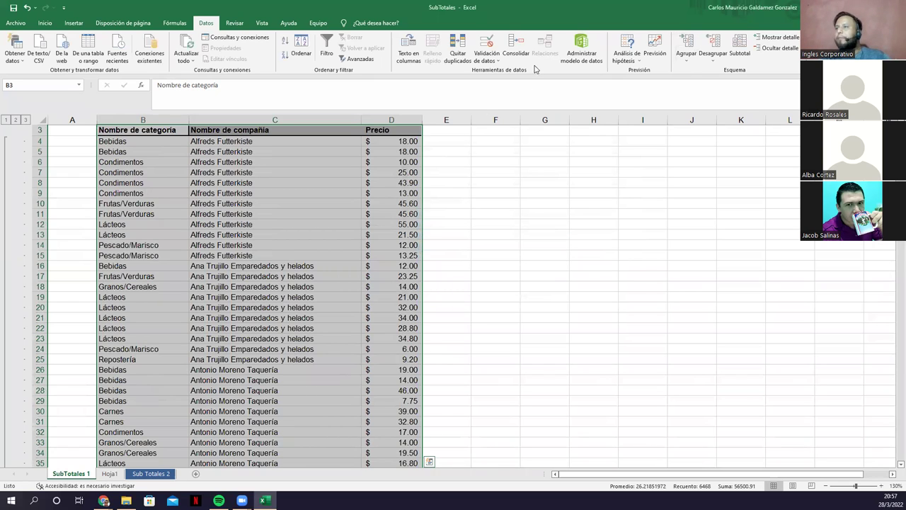
Examine the category, company and price cells of the Bebidas rows for the first two companies in the product list.
click(319, 211)
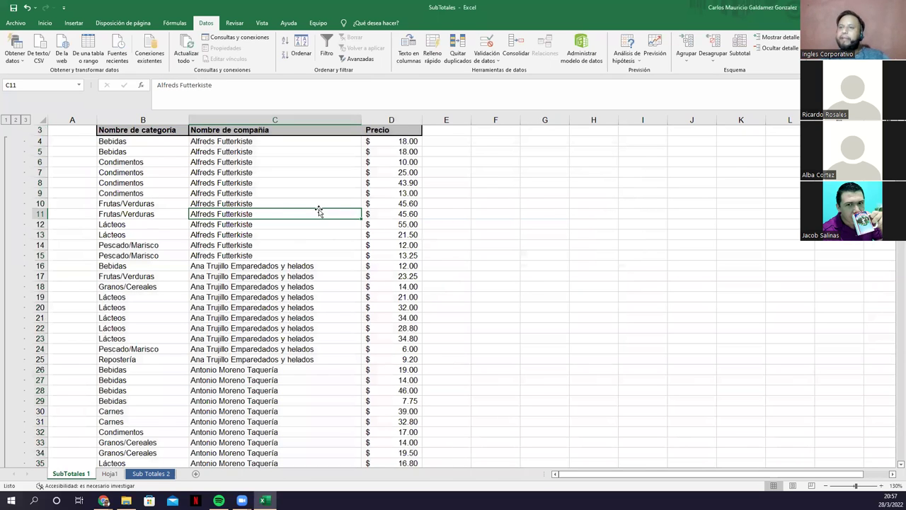
scroll(116, 172, up, 1)
click(115, 170)
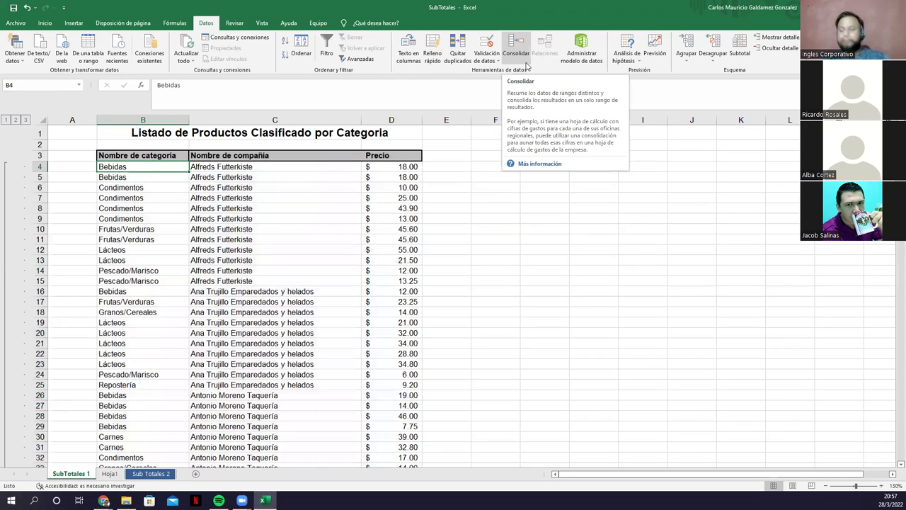
click(438, 167)
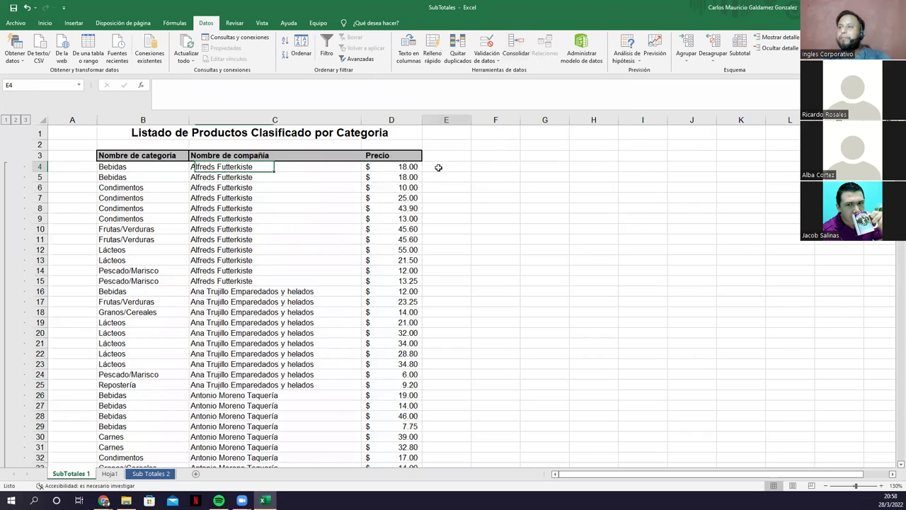
click(394, 168)
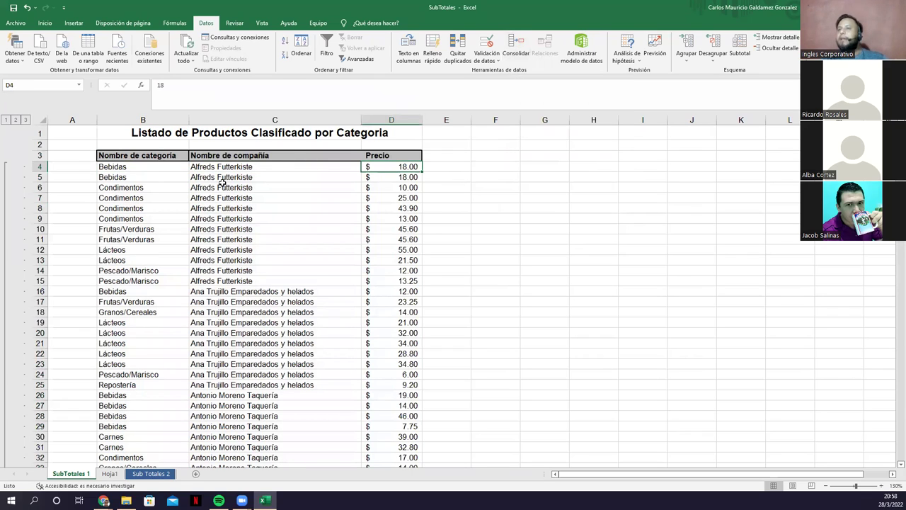
drag(125, 168, 125, 179)
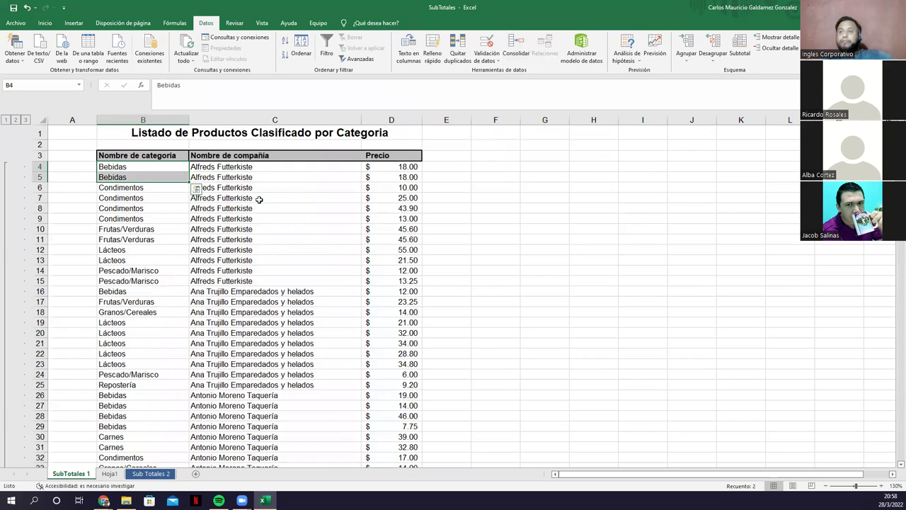
click(125, 165)
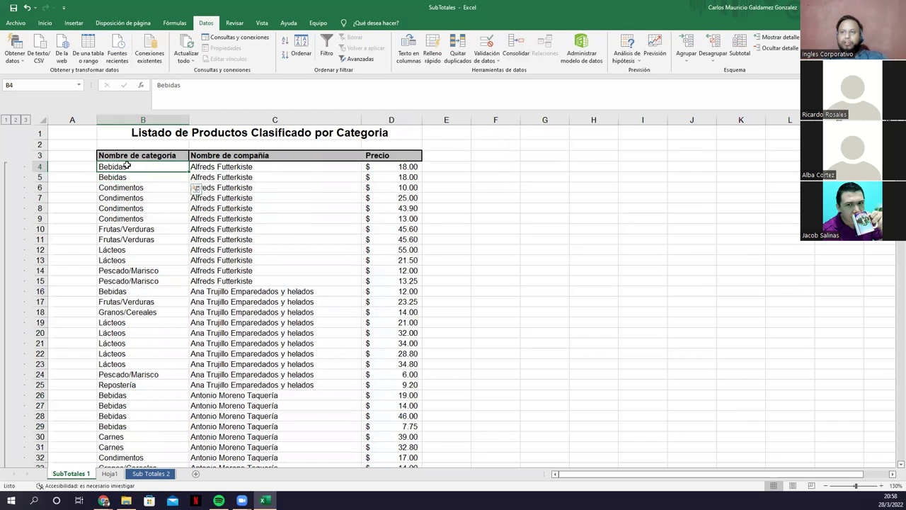
drag(222, 166, 255, 174)
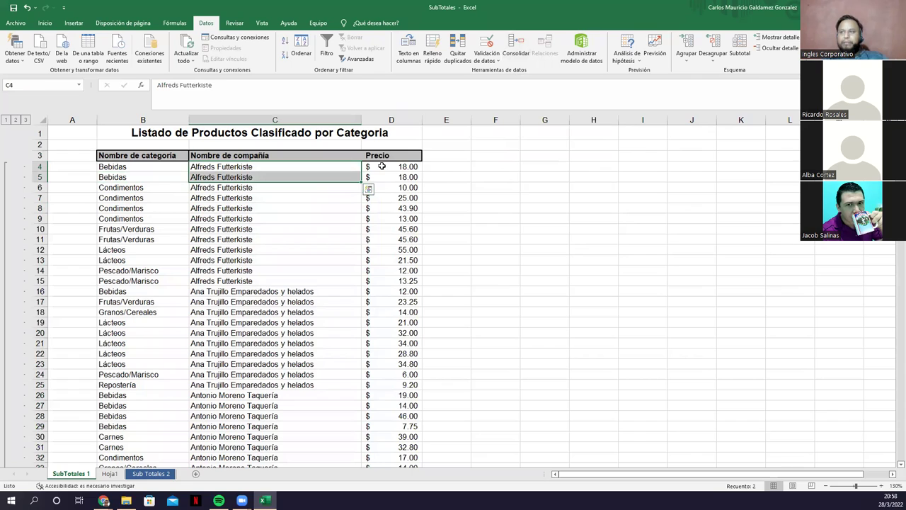
drag(382, 166, 385, 176)
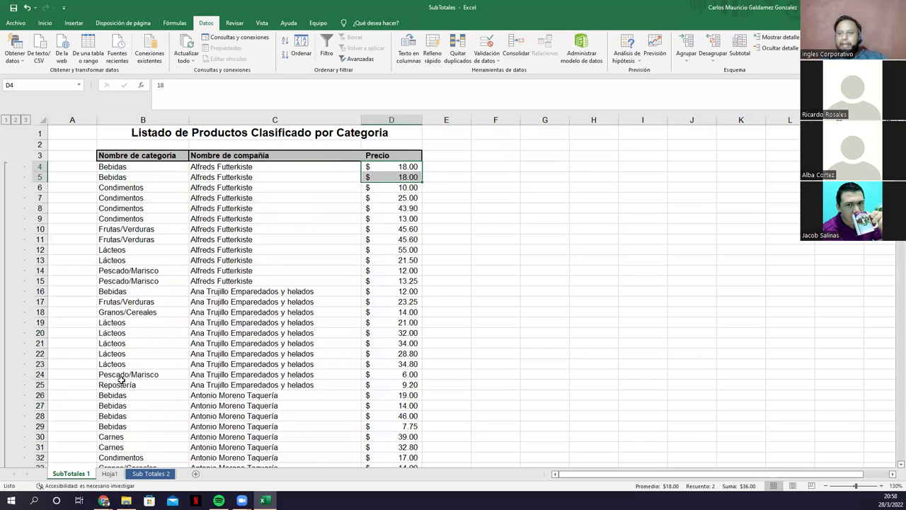
click(124, 293)
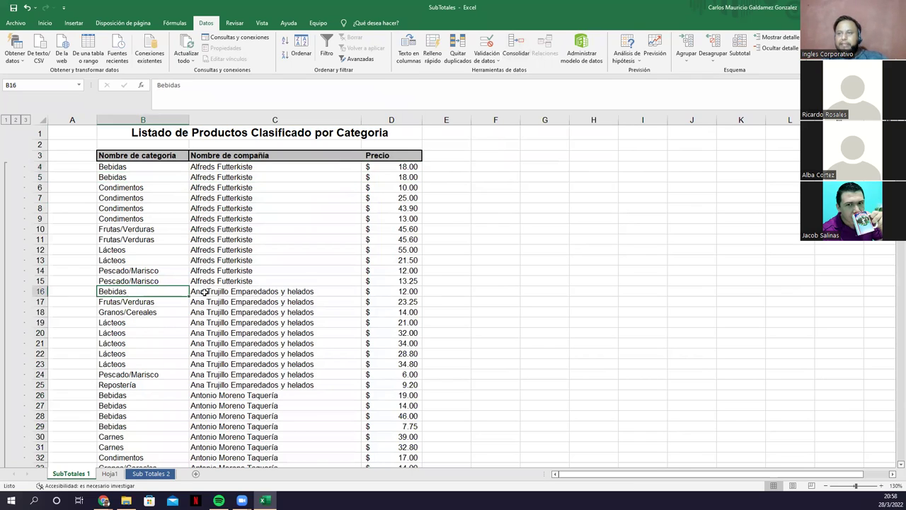
click(256, 294)
click(381, 293)
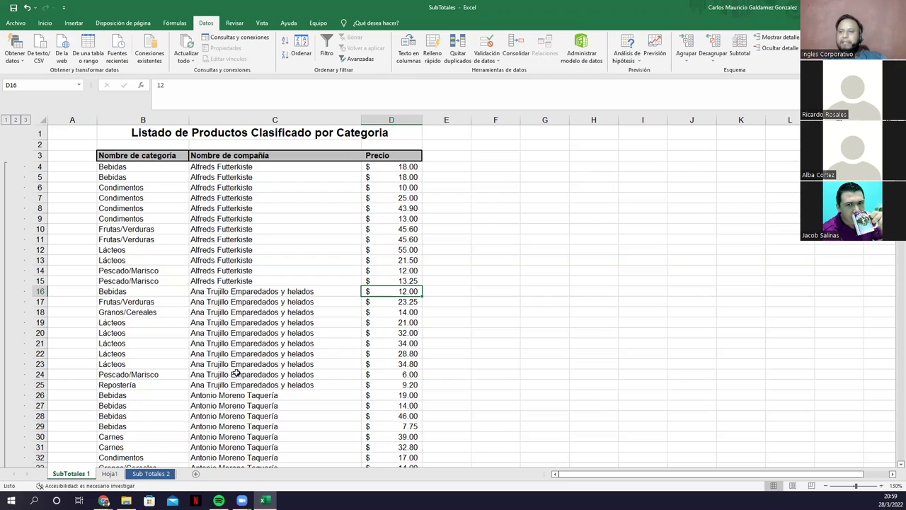
click(156, 363)
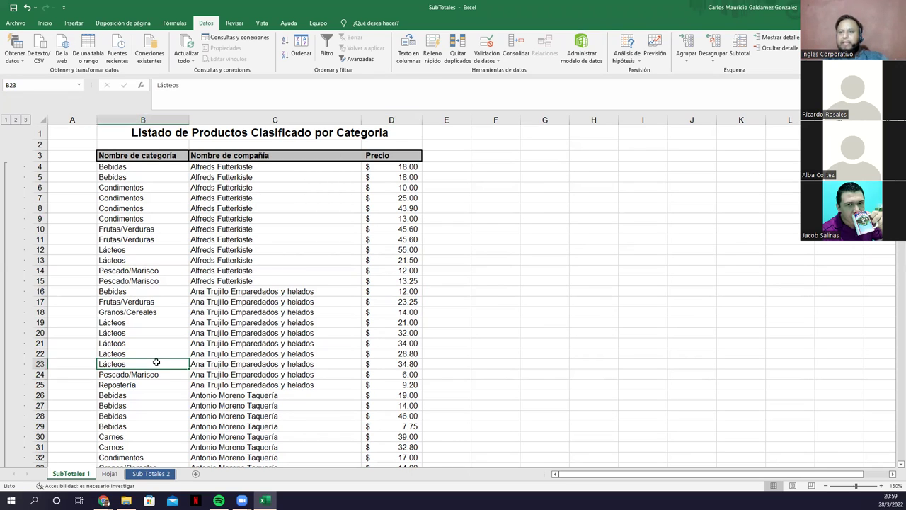
click(113, 169)
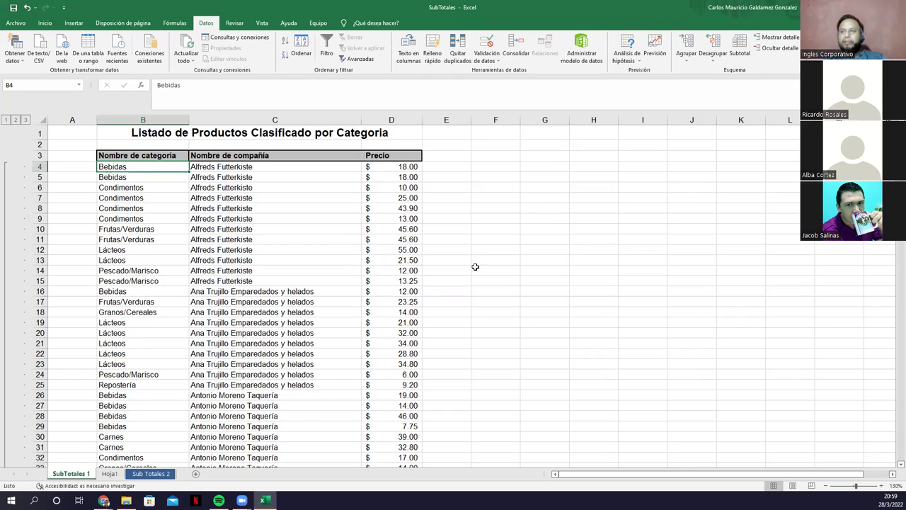
Select the whole employee table A1:G151, from Código to Sueldo, on the Sub Totales 2 sheet.
click(150, 474)
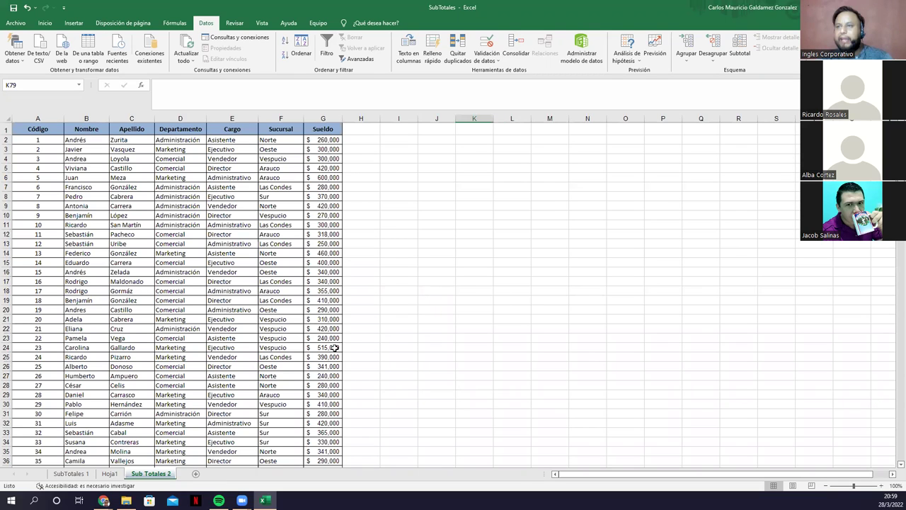
click(30, 130)
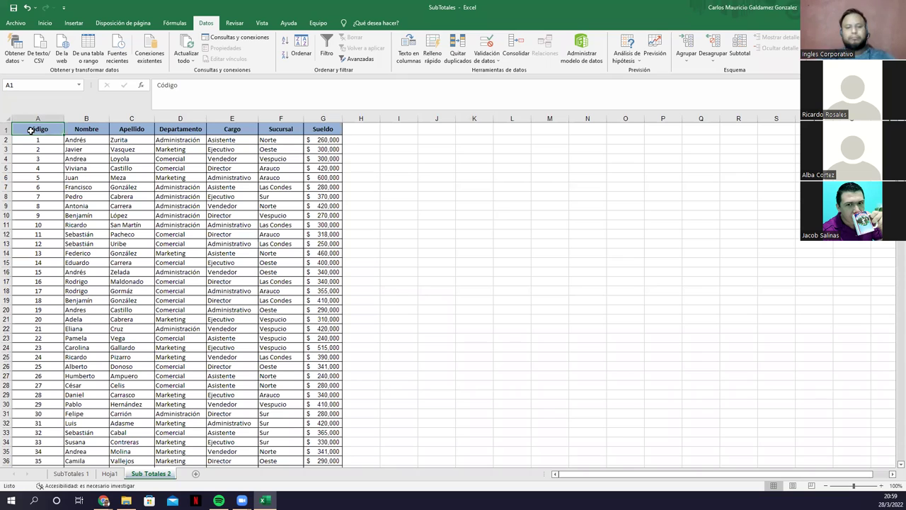
key(ctrl+shift+Down)
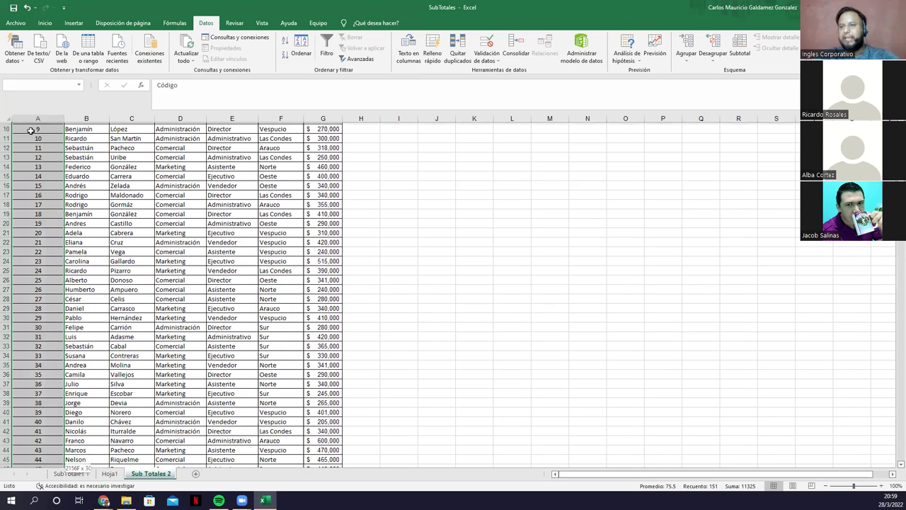
key(shift+Right)
key(shift+Right)
key(shift+Right)
key(shift+Right)
key(shift+Right)
key(shift+Right)
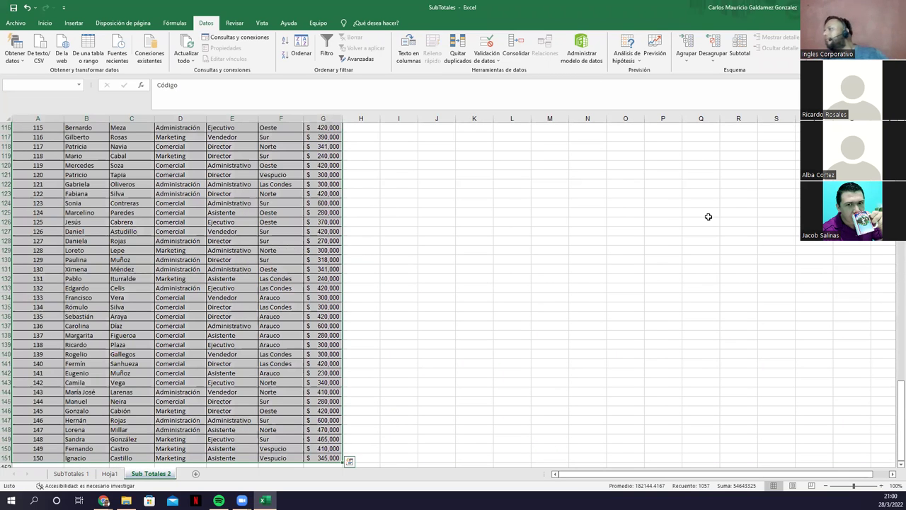
drag(900, 403, 900, 128)
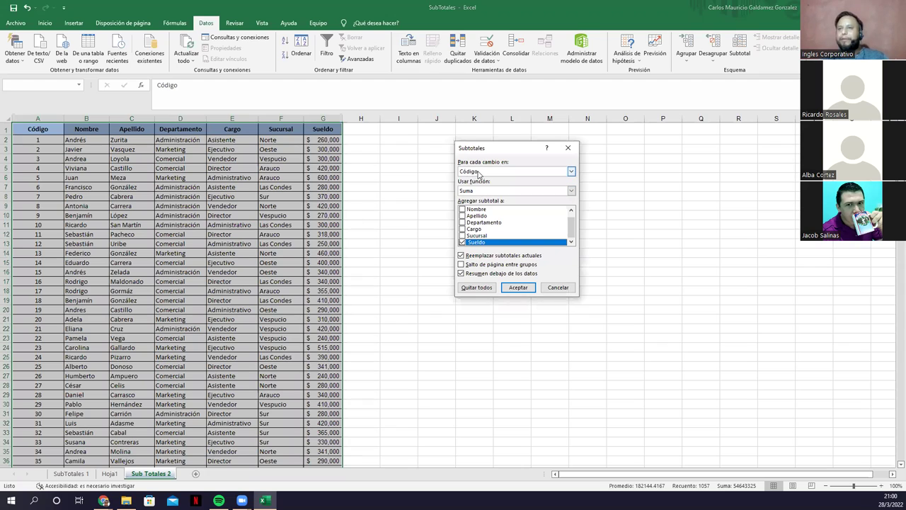
Insert subtotals into the employee table that apply Suma to Sueldo at each change in Cargo.
click(479, 172)
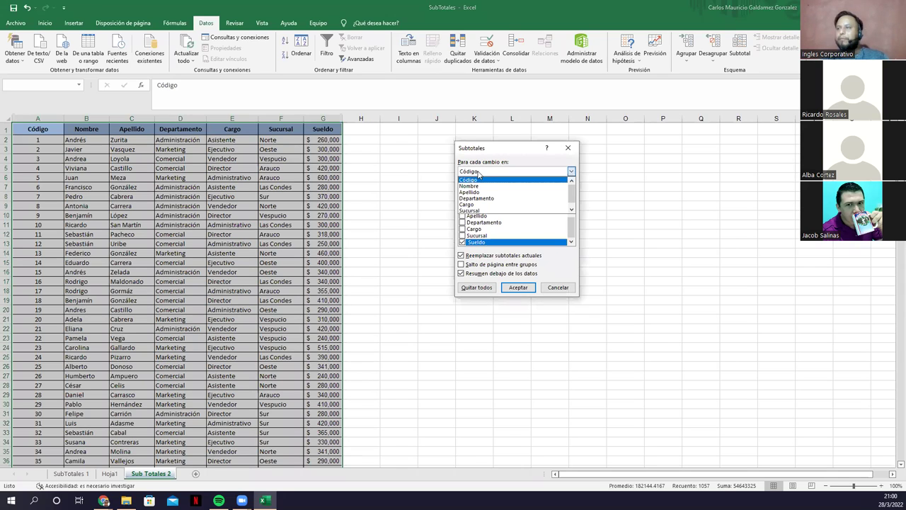
click(485, 205)
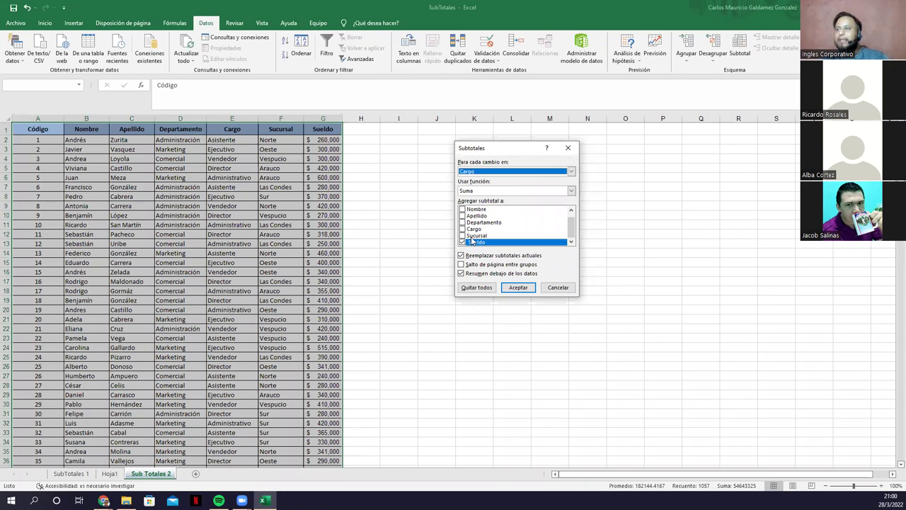
click(473, 191)
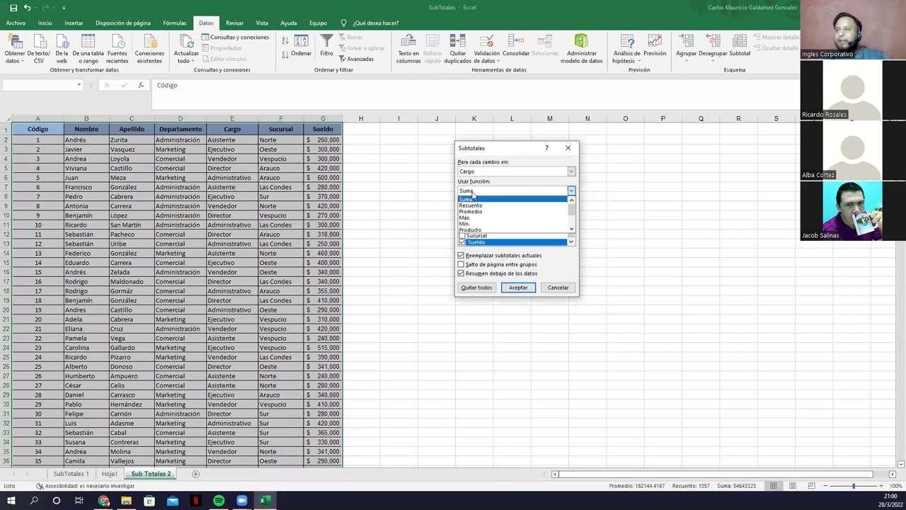
click(476, 199)
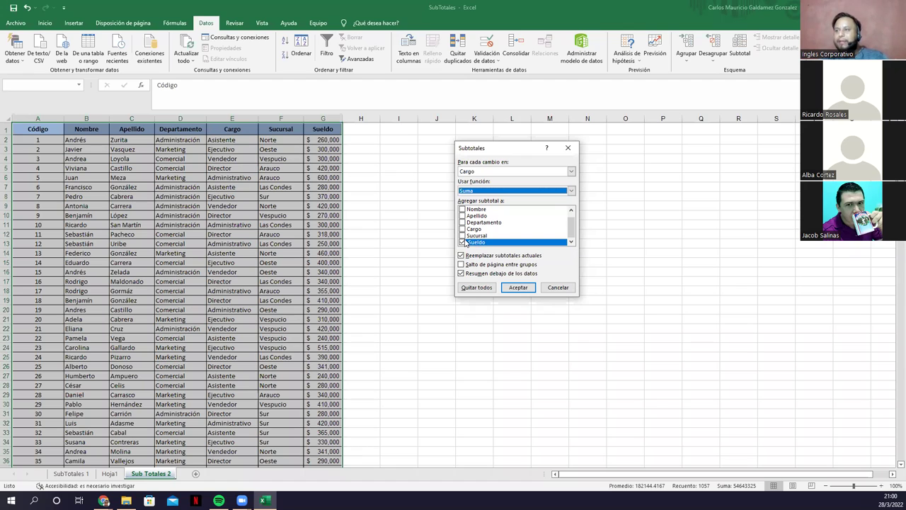
click(518, 288)
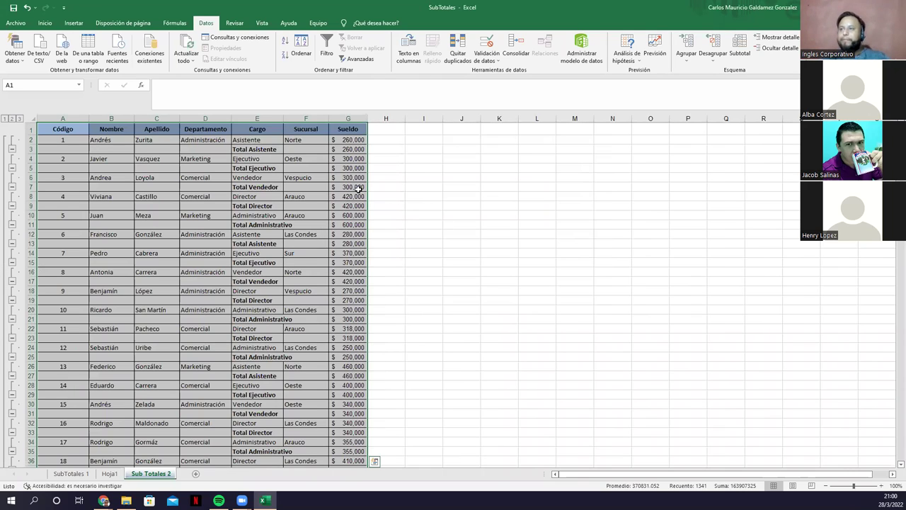
Collapse the outline to level 2 and inspect the first Cargo total rows and their Sueldo subtotal formula.
click(19, 120)
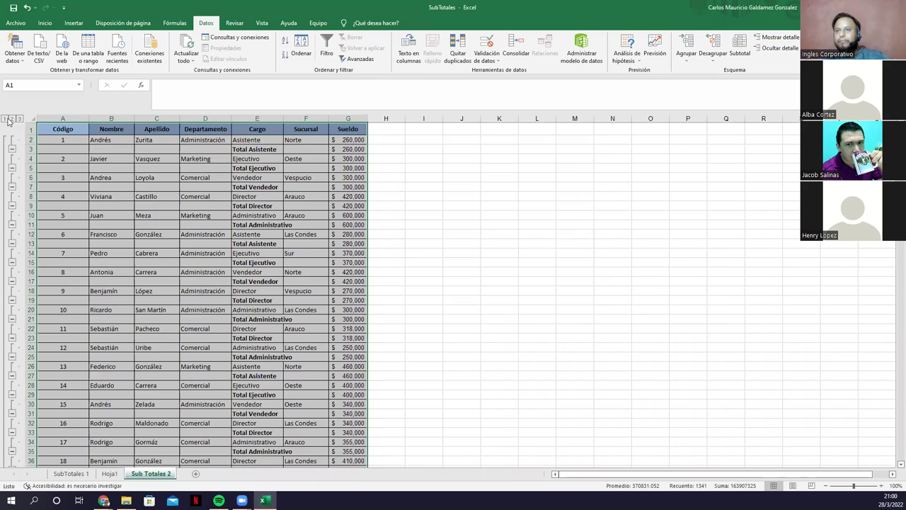
click(11, 119)
drag(241, 141, 247, 159)
key(shift+BackSpace)
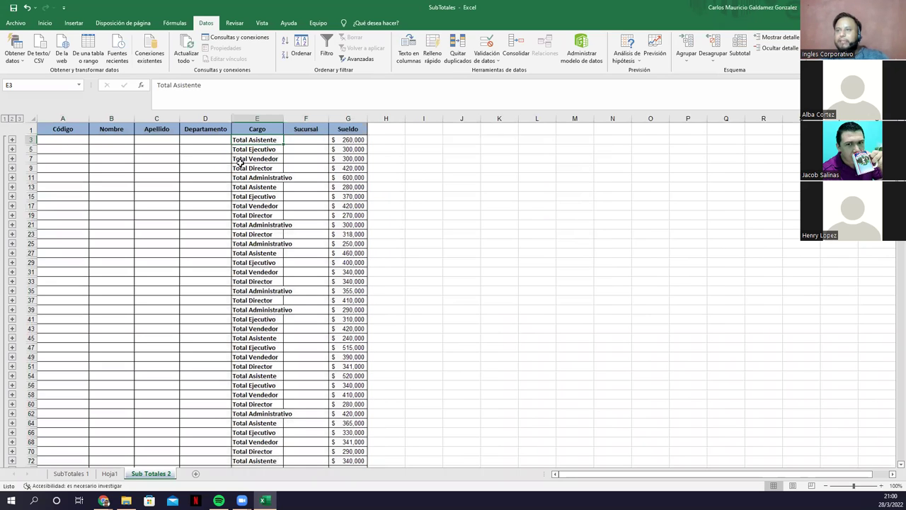
click(351, 140)
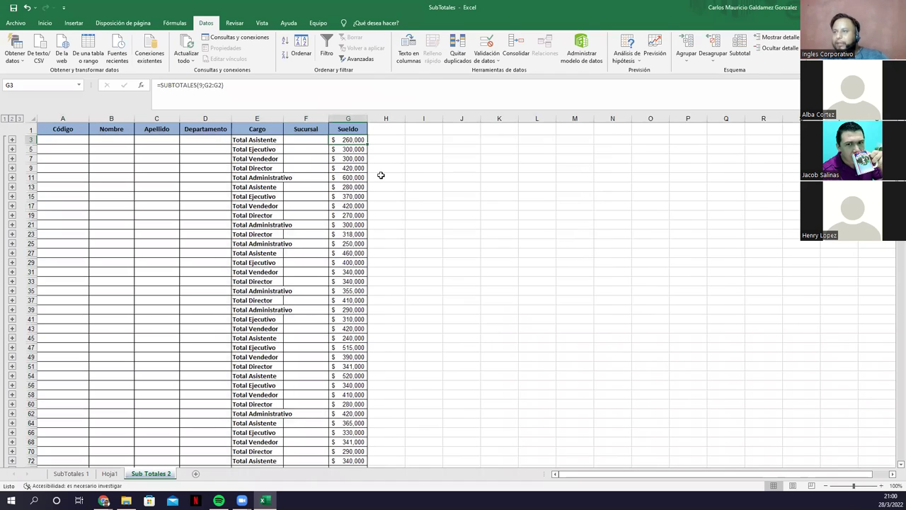
click(253, 149)
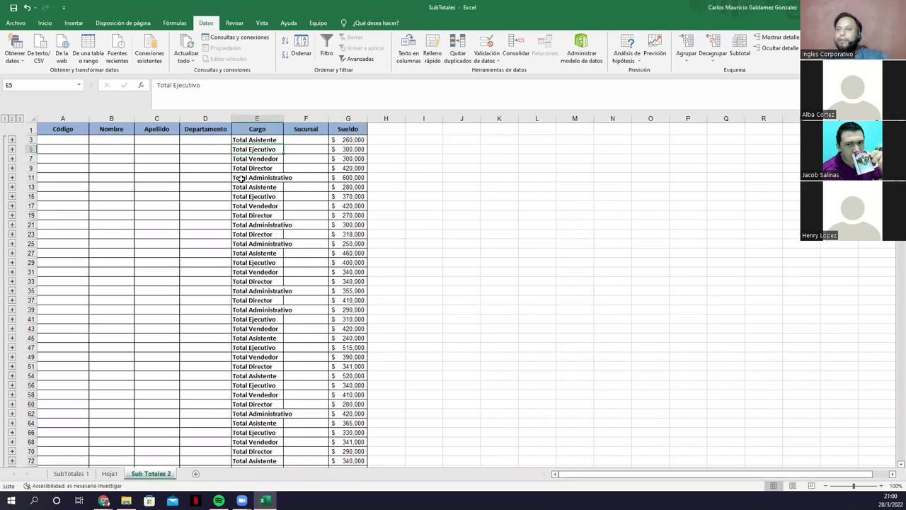
Remove all the subtotals from the employee salary table on the Sub Totales 2 sheet.
drag(241, 139, 258, 278)
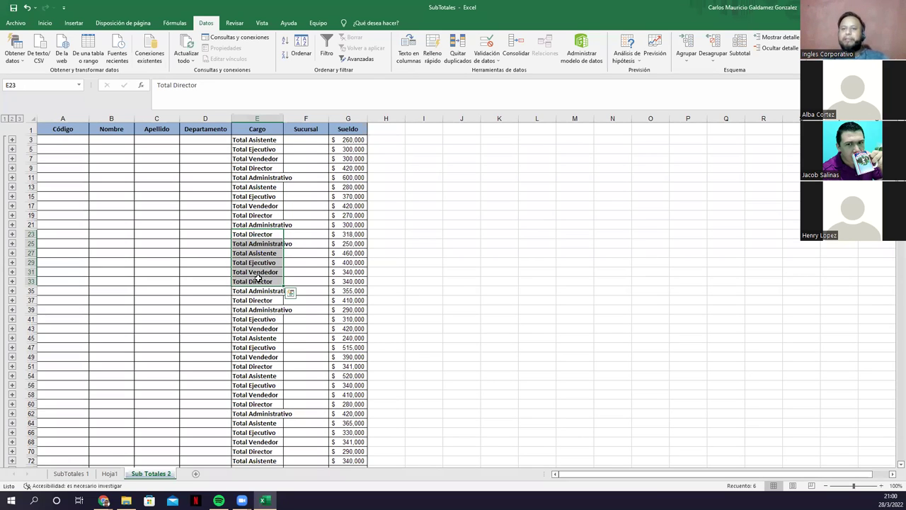
click(68, 133)
click(738, 50)
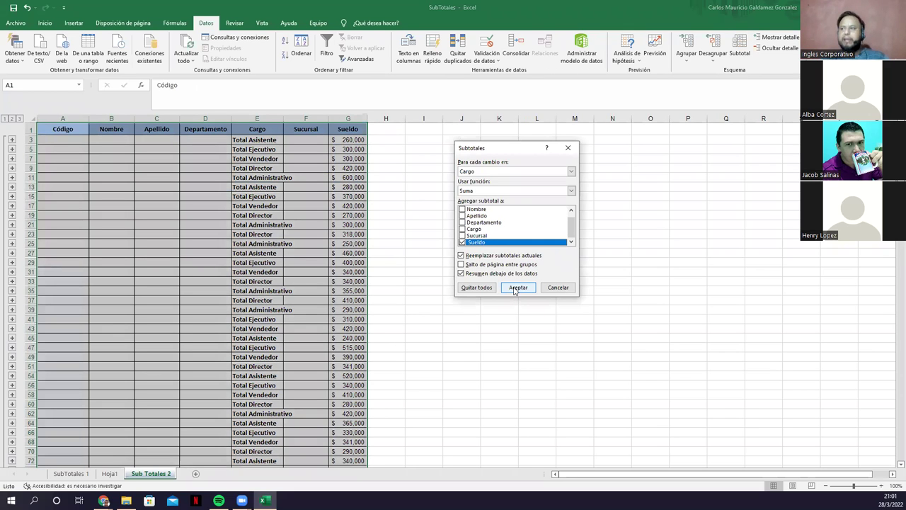
click(480, 290)
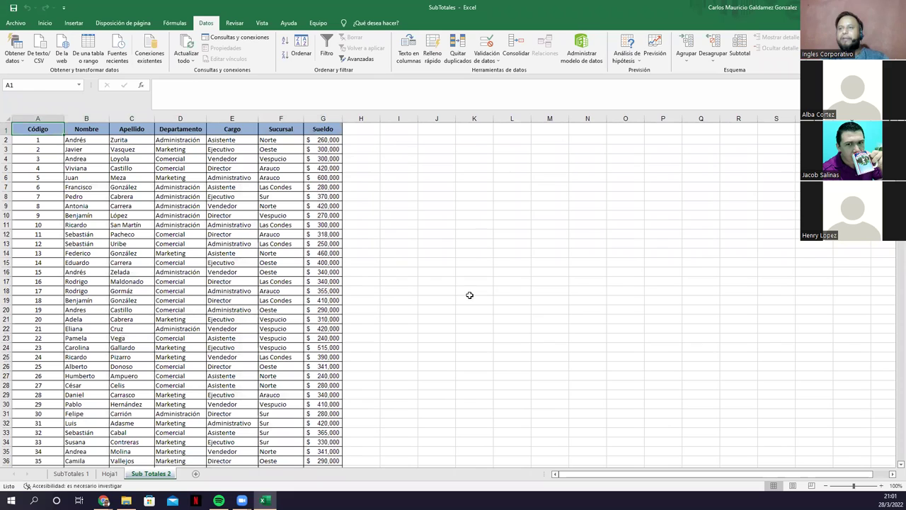
click(180, 253)
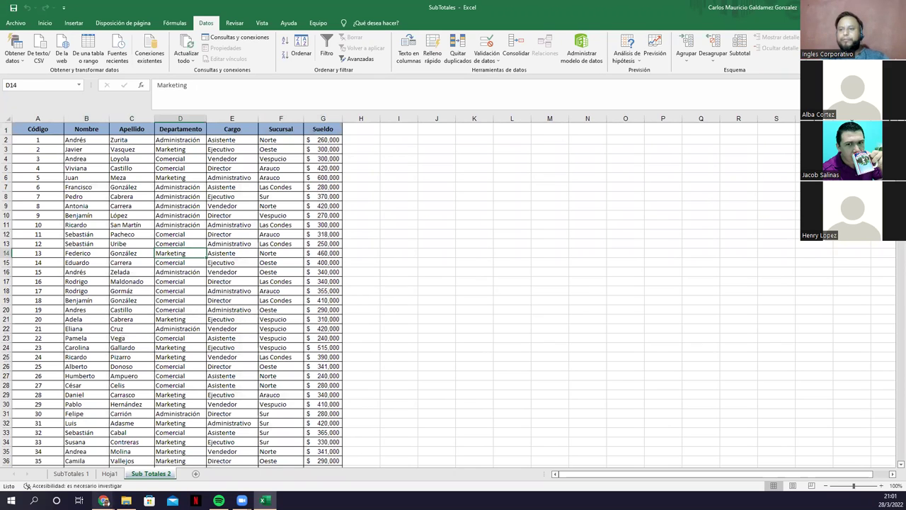
Switch to the Genially presentation and advance from the "Practiquemos ya" slide to the closing "¡Gracias!" slide.
key(alt+Tab)
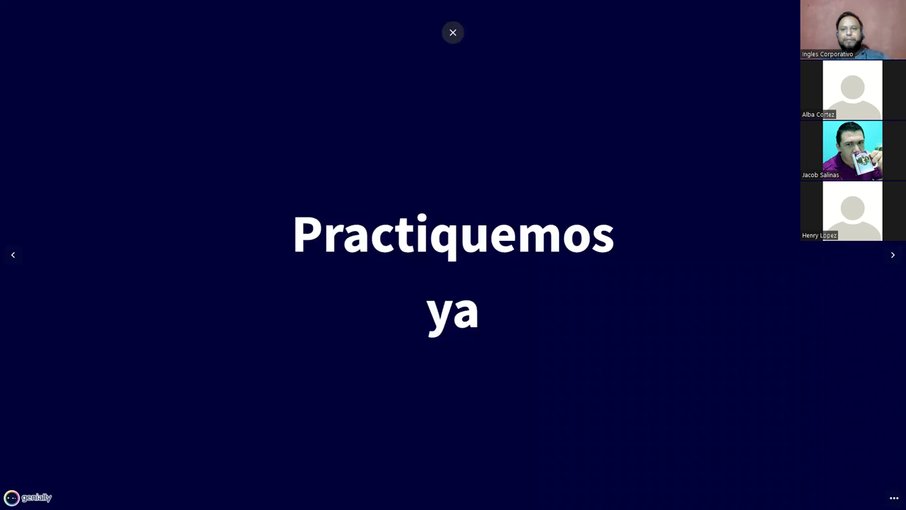
click(894, 259)
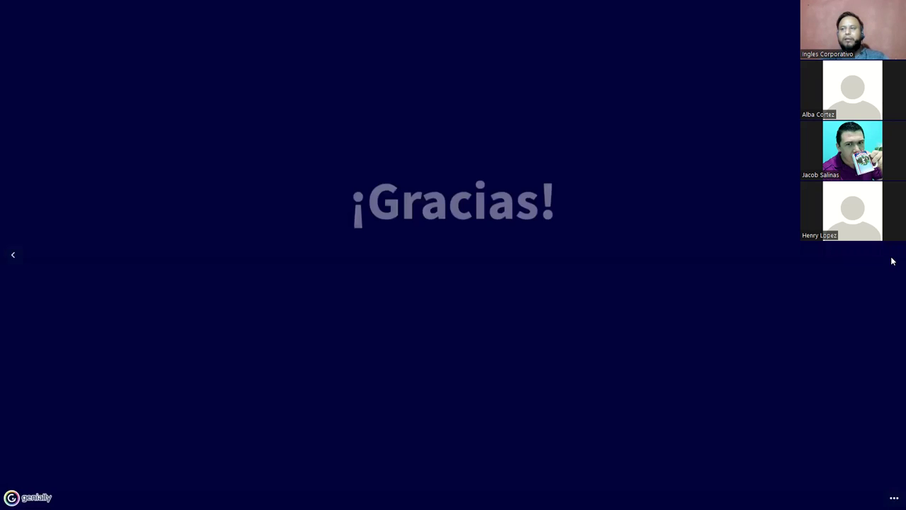